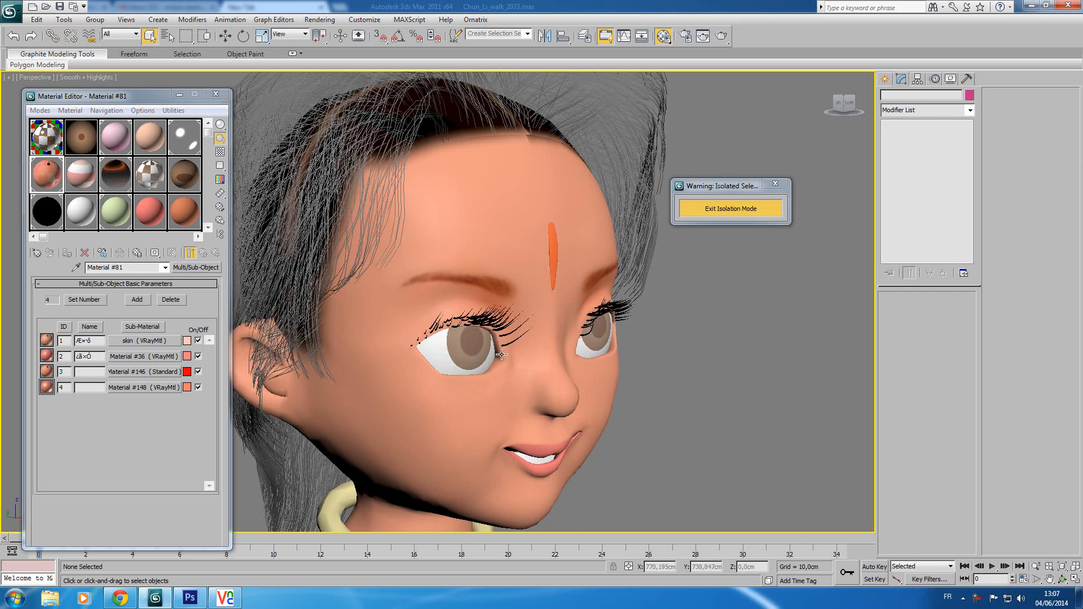
Select the eyelashes object on the character's face and display the model shaded with edged faces.
left_click(505, 341)
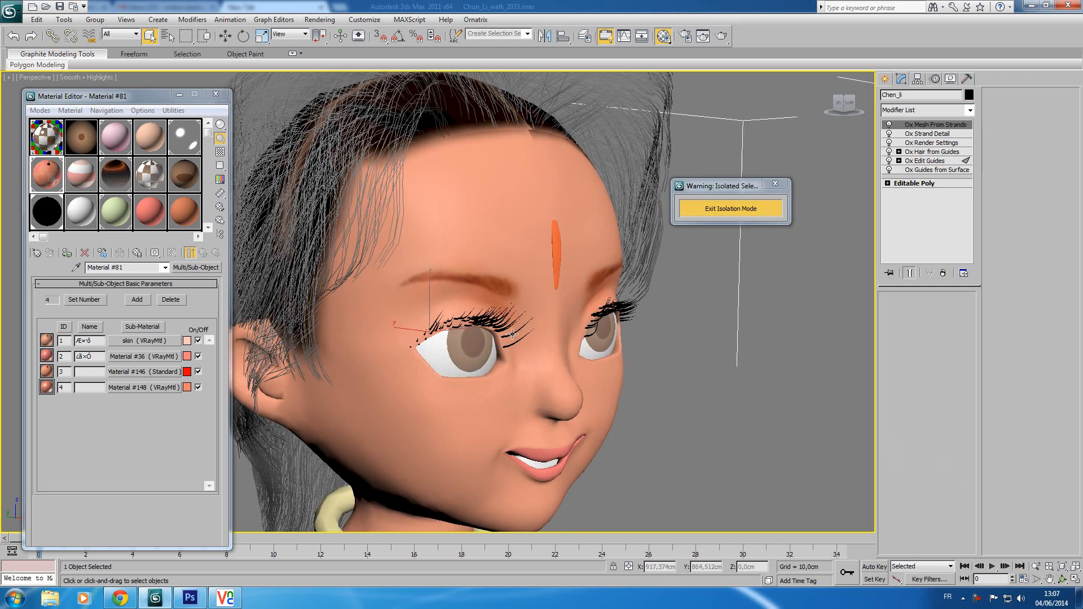
key("F3")
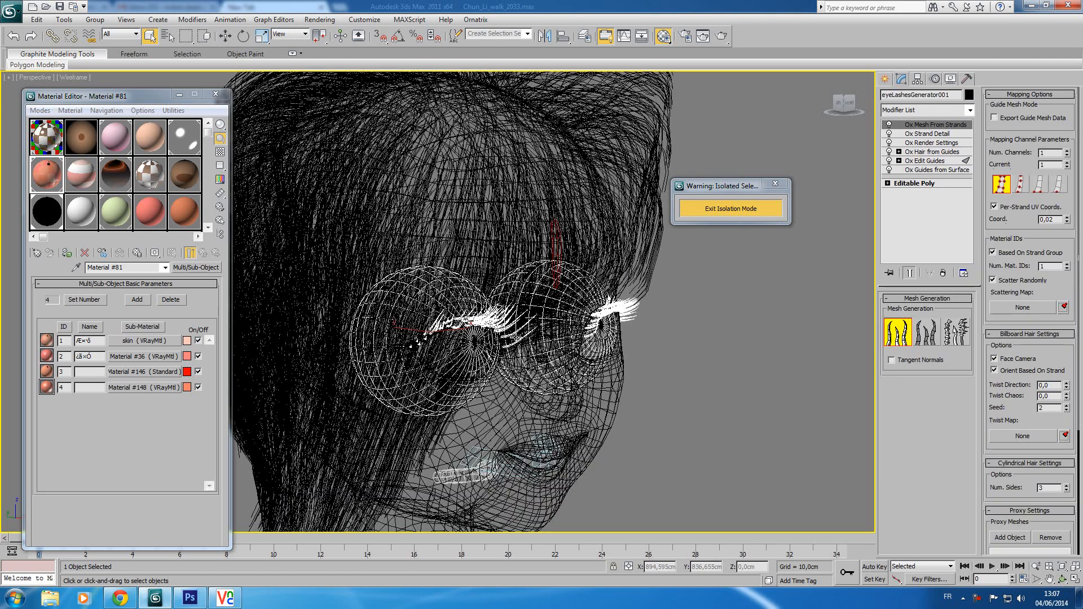
key("F3")
key("F4")
scroll(509, 343, "up", 4)
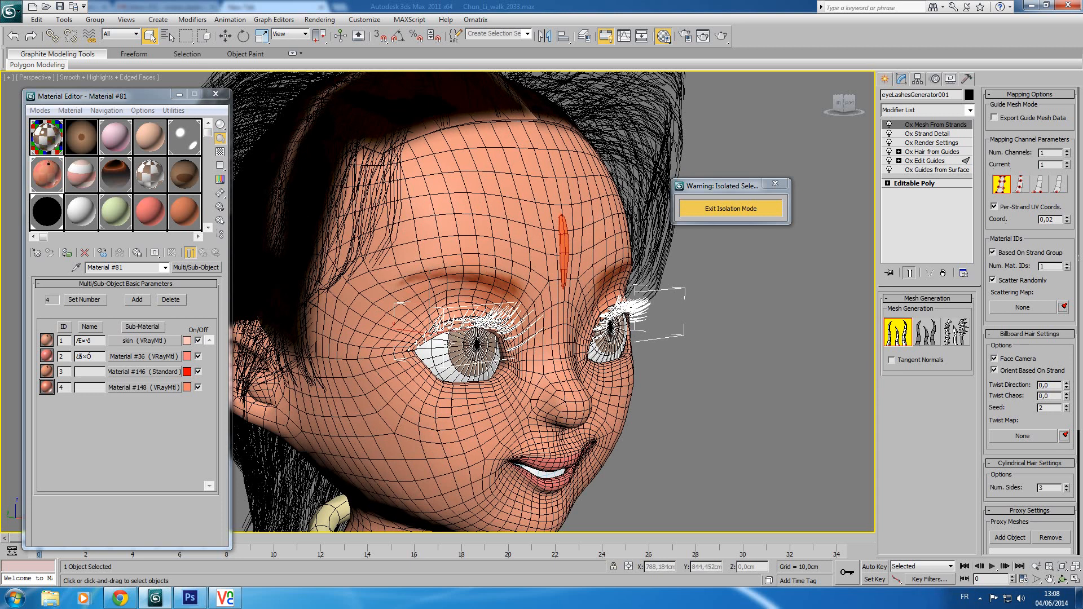
Switch to Photoshop and show the UV wireframe layer, Layer 1, over the face texture around the eyes.
mouse_move(196, 599)
left_click(191, 598)
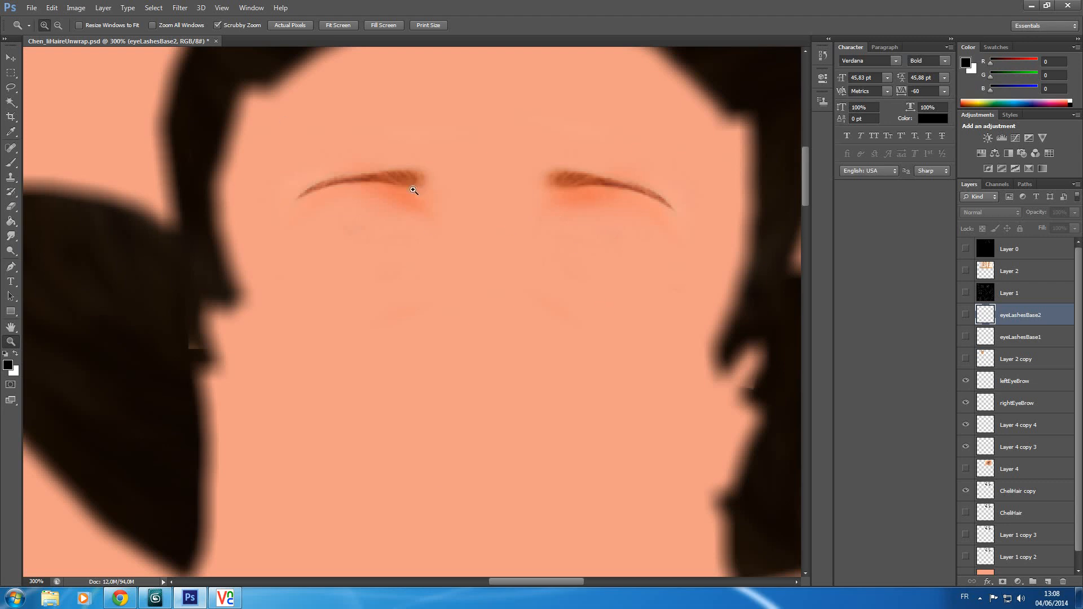
left_click(460, 204)
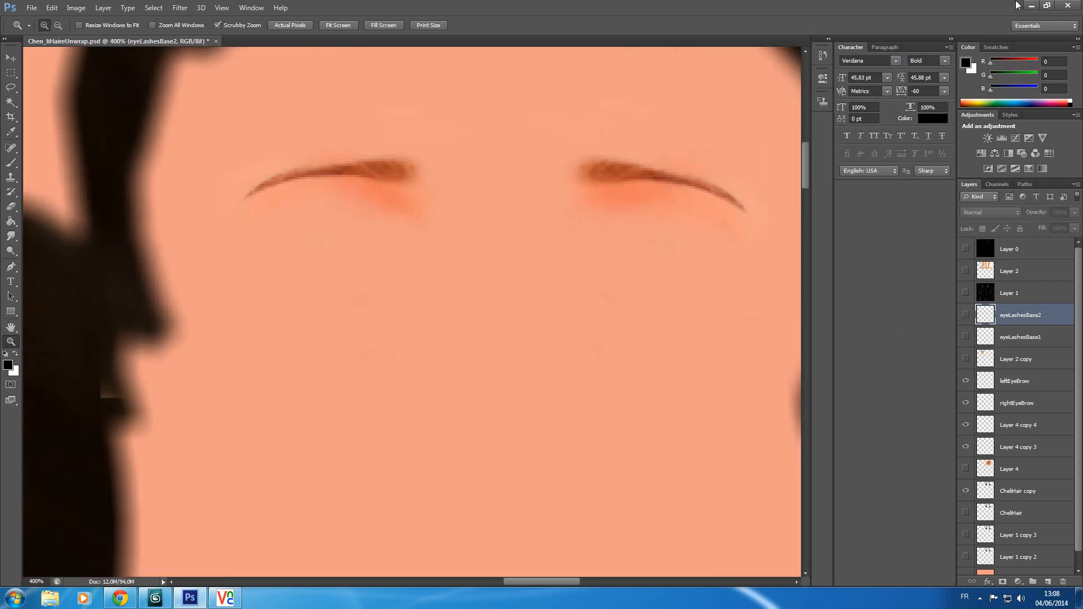
left_click(965, 293)
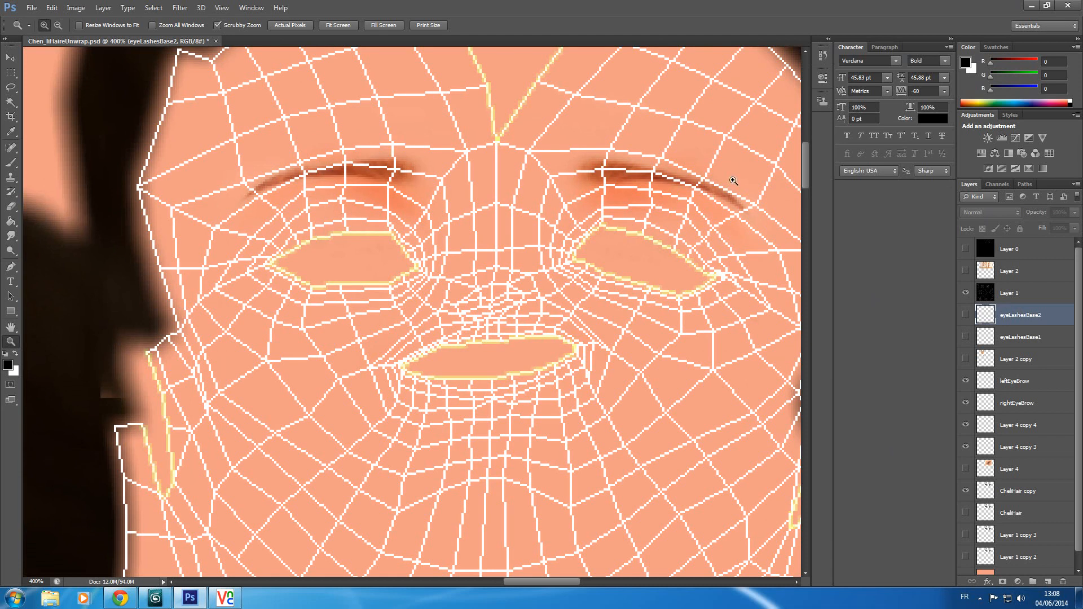
Create a new layer above eyeLashesBase2 and name it eyeLashesGradient.
left_click(1076, 185)
double_click(854, 3)
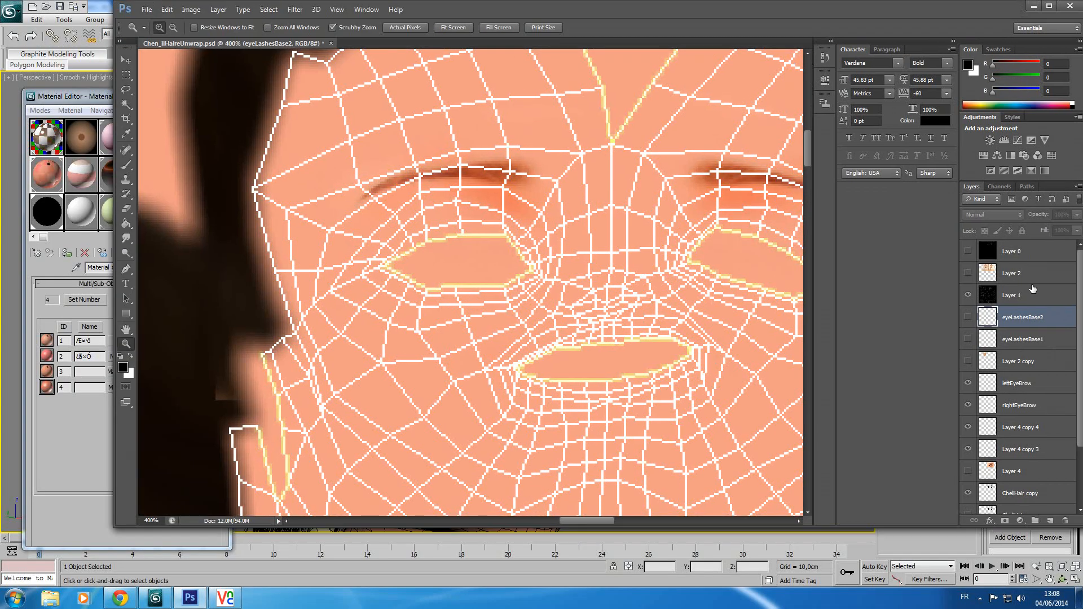
left_click(1076, 186)
left_click(1024, 194)
key("Return")
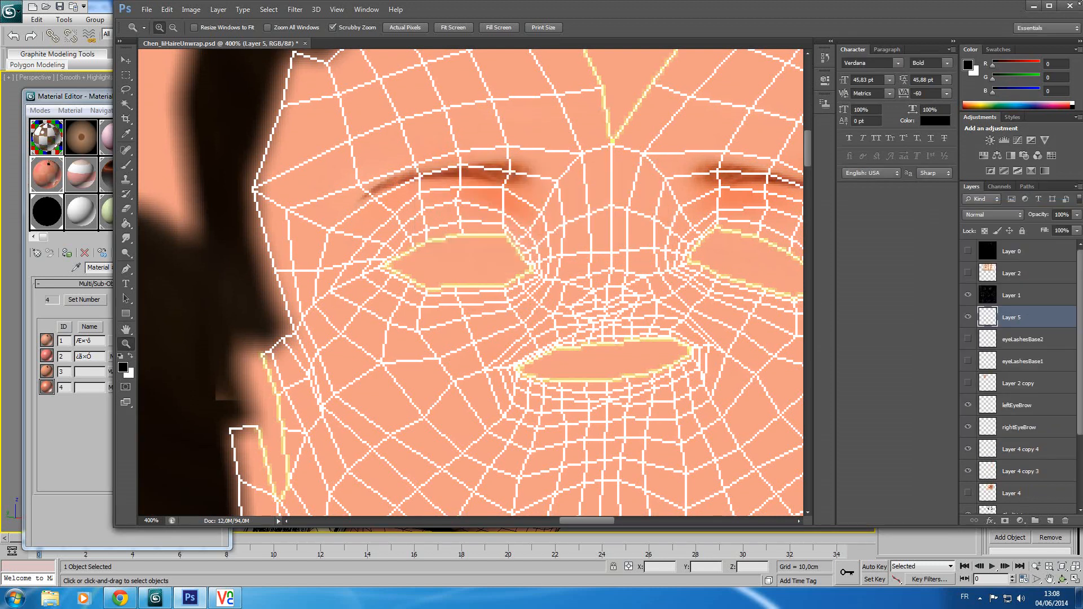
double_click(1012, 317)
type("eyeLashesGradient")
key("Return")
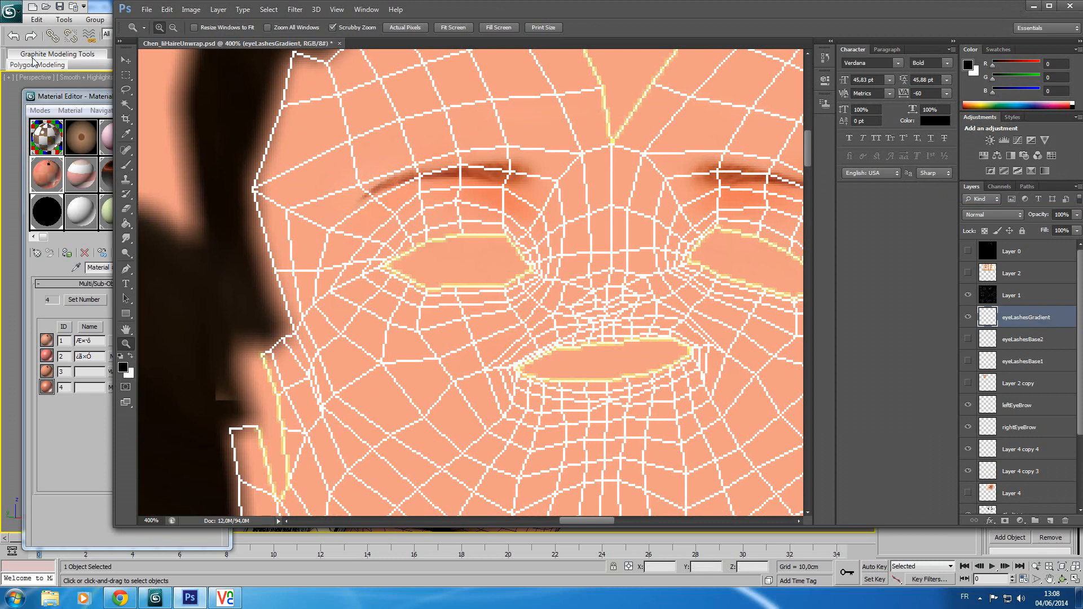
Select both eye openings on the UV wireframe layer with the Magic Wand tool at tolerance 50.
left_click(1050, 6)
key("g")
left_click(1031, 293)
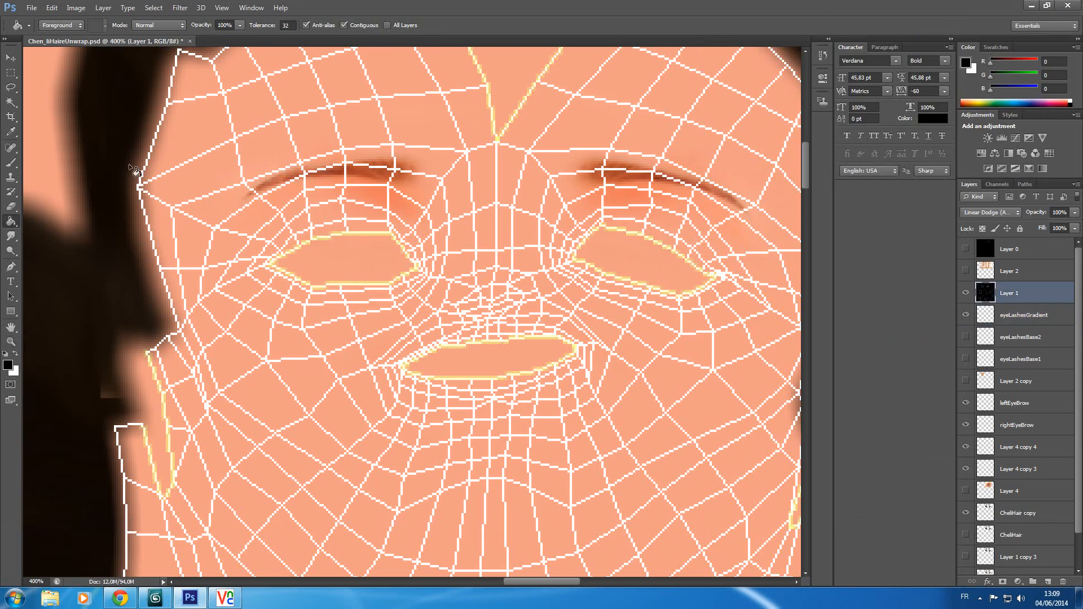
left_click(10, 102)
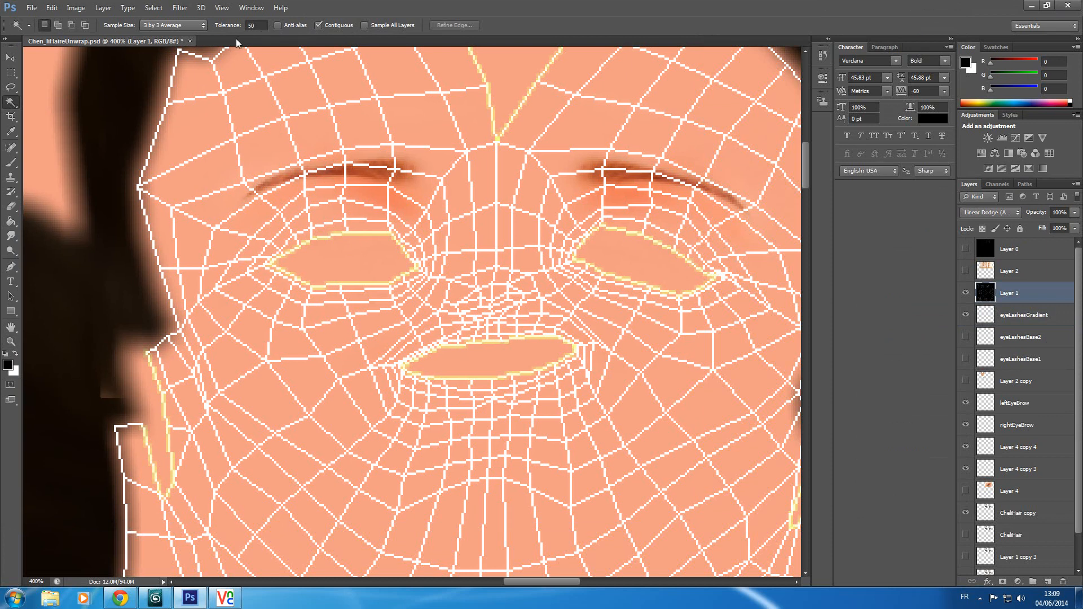
left_click(350, 263)
left_click(627, 250, "shift")
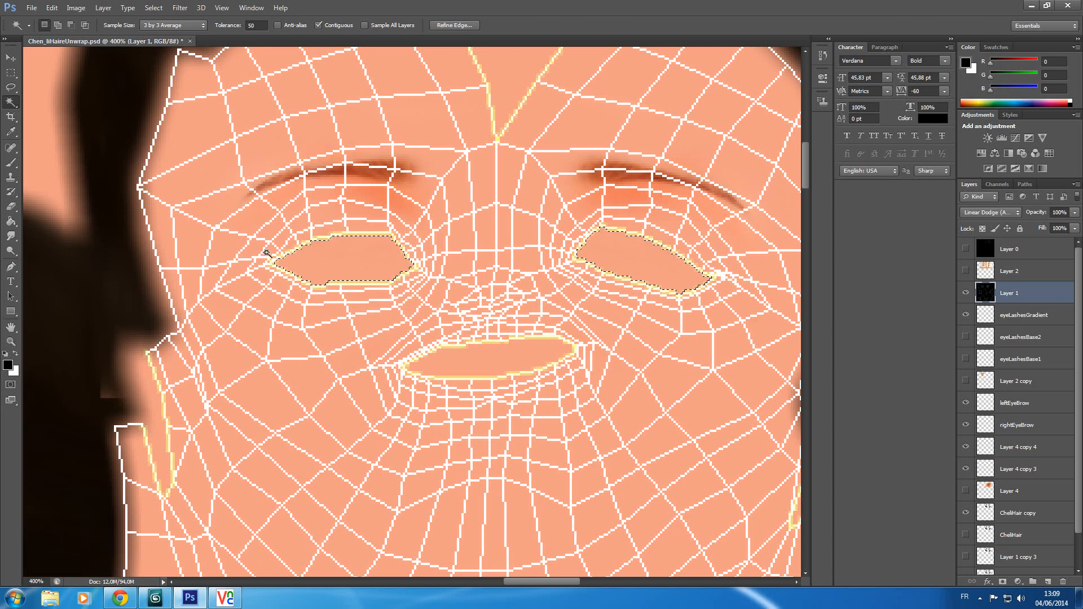
Fill the selected eye openings with black on the eyeLashesGradient layer.
left_click(1013, 314)
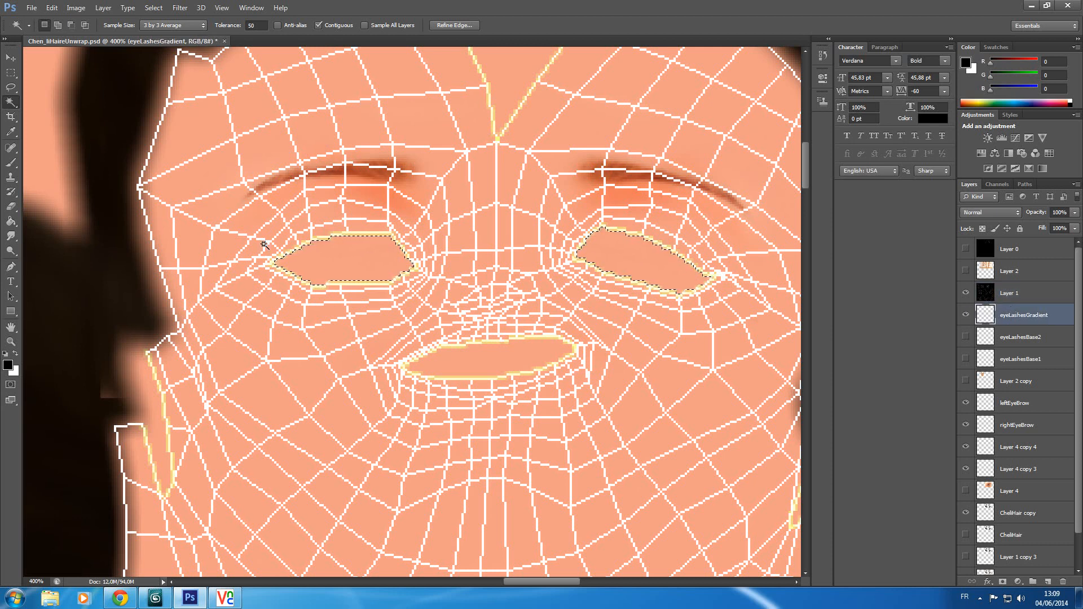
left_click(11, 221)
left_click(333, 239)
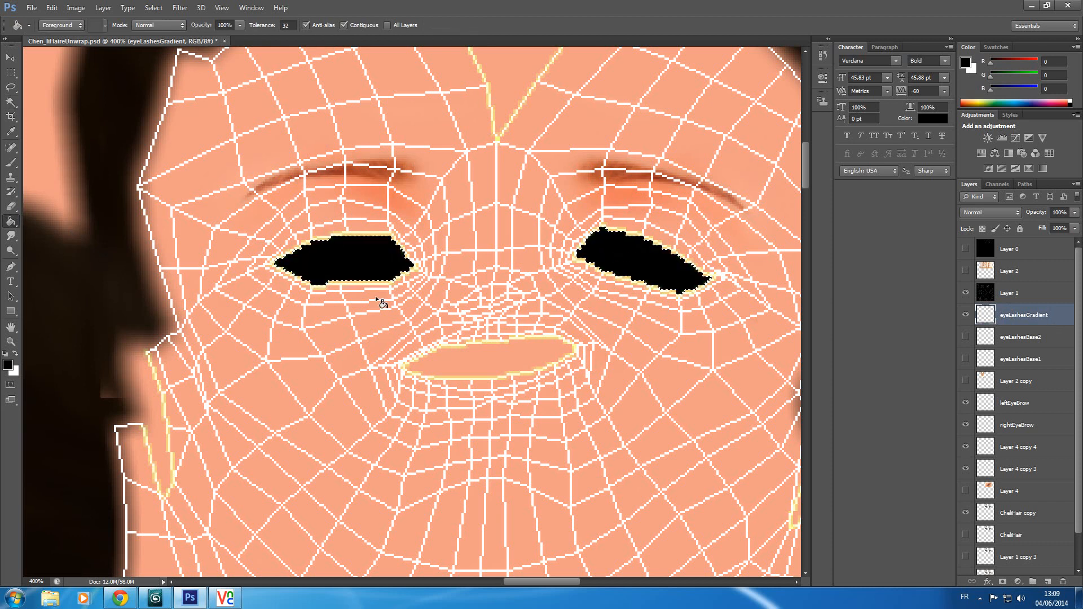
Add a 3 px black outside Stroke layer style to the eyeLashesGradient layer.
key("space")
double_click(1063, 325)
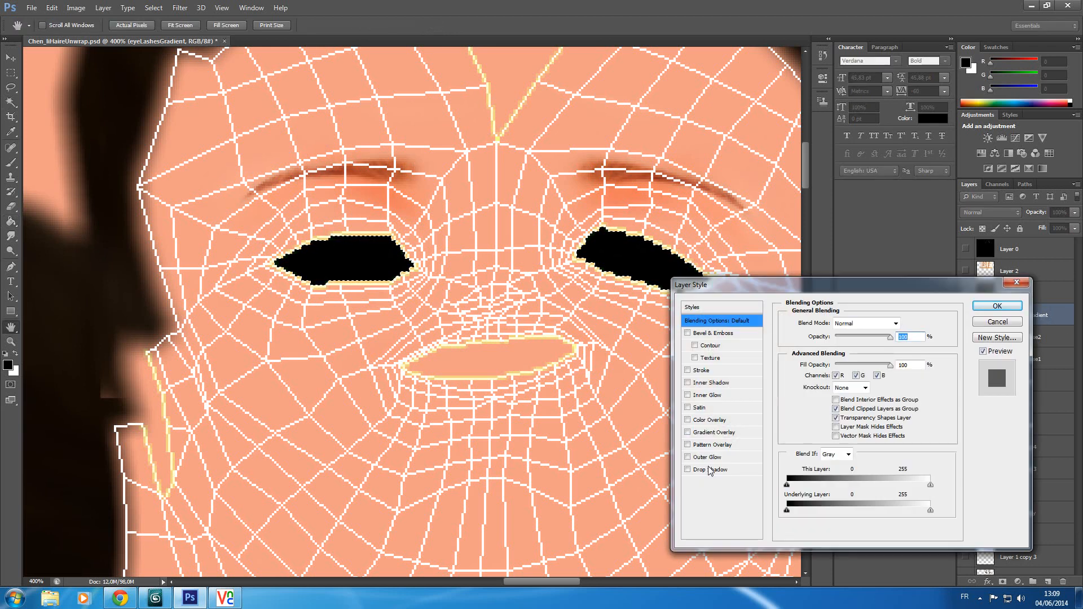
left_click(701, 371)
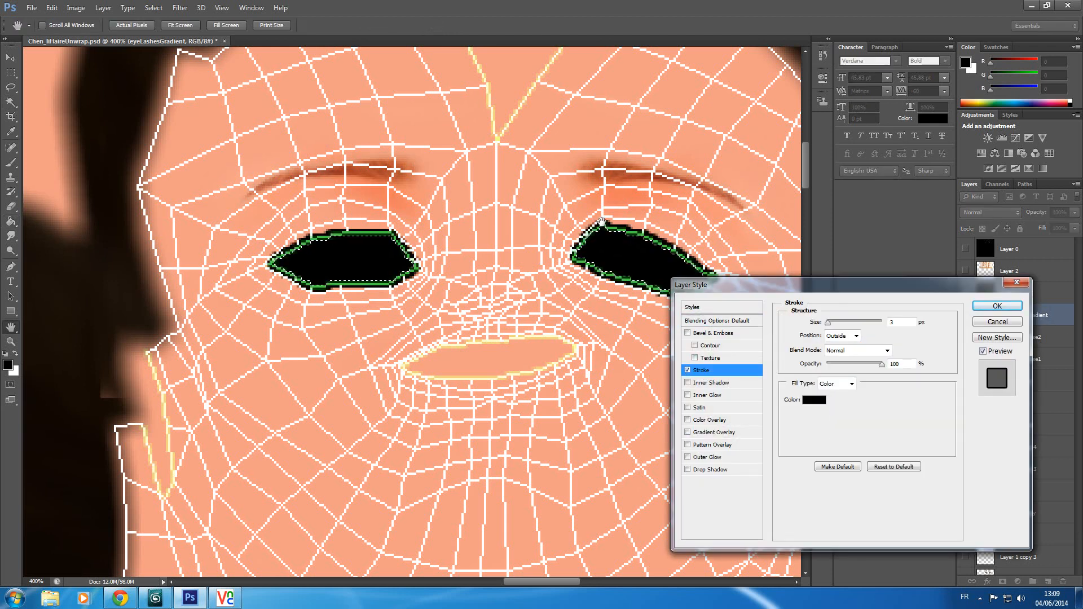
left_click(815, 401)
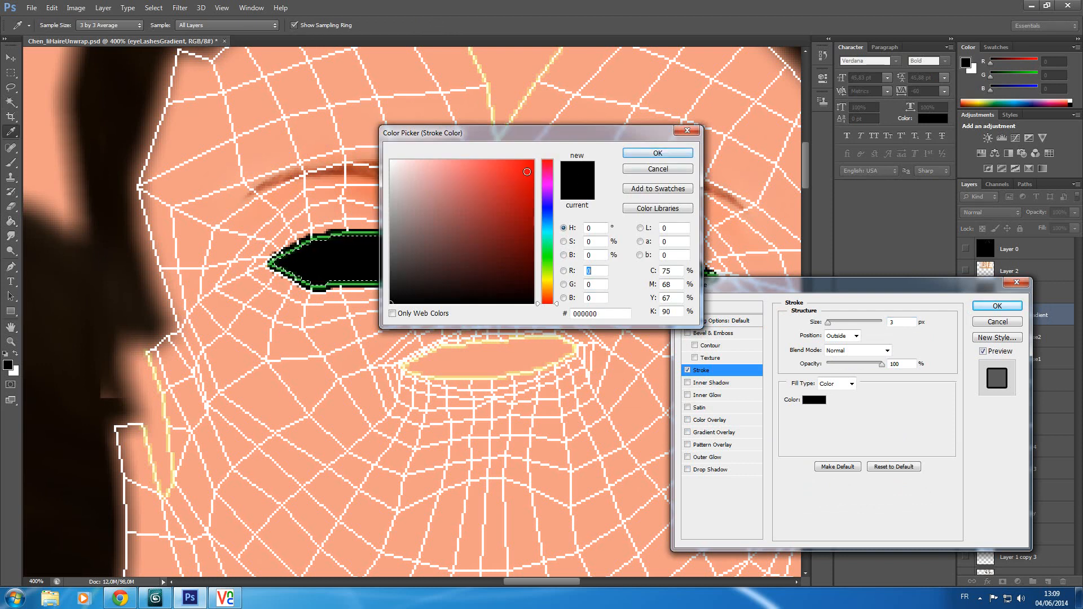
left_click_drag(526, 172, 556, 146)
left_click(658, 169)
left_click_drag(828, 324, 831, 340)
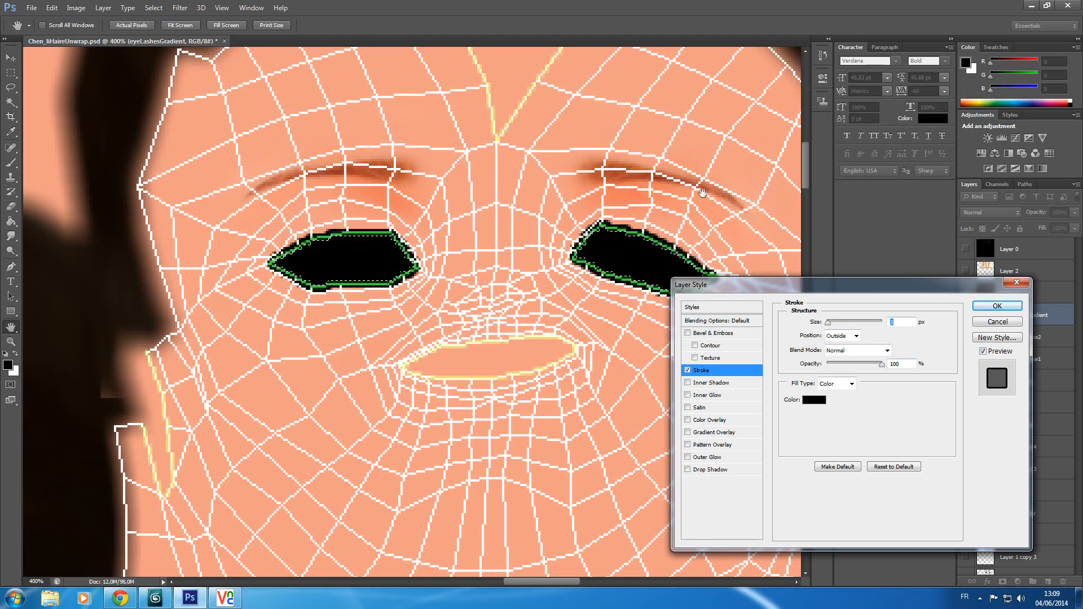
left_click(997, 306)
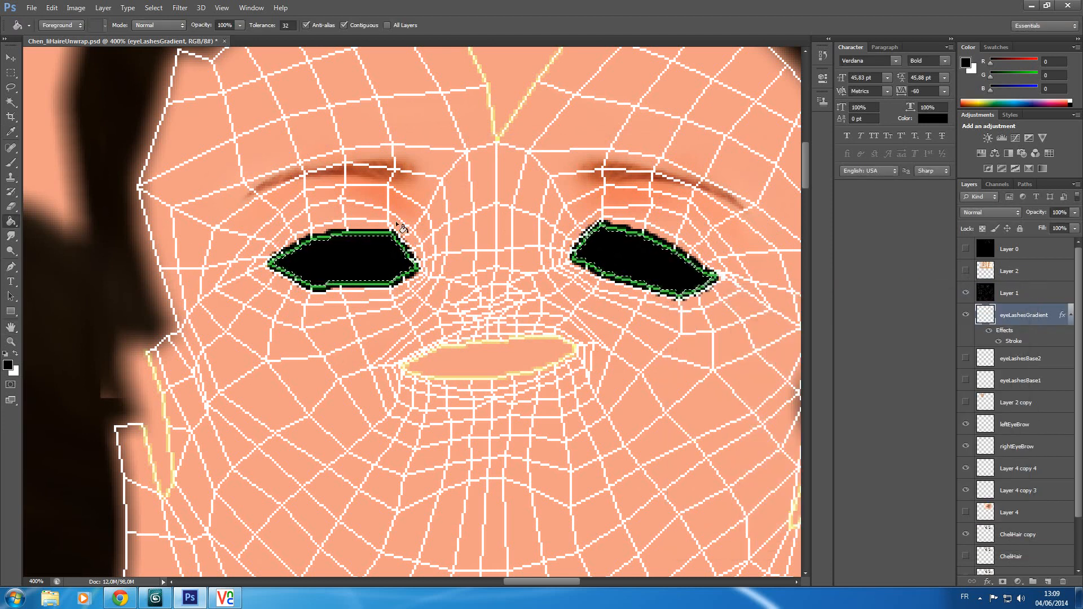
left_click(11, 342)
left_click(390, 241)
left_click(389, 241)
left_click(390, 241)
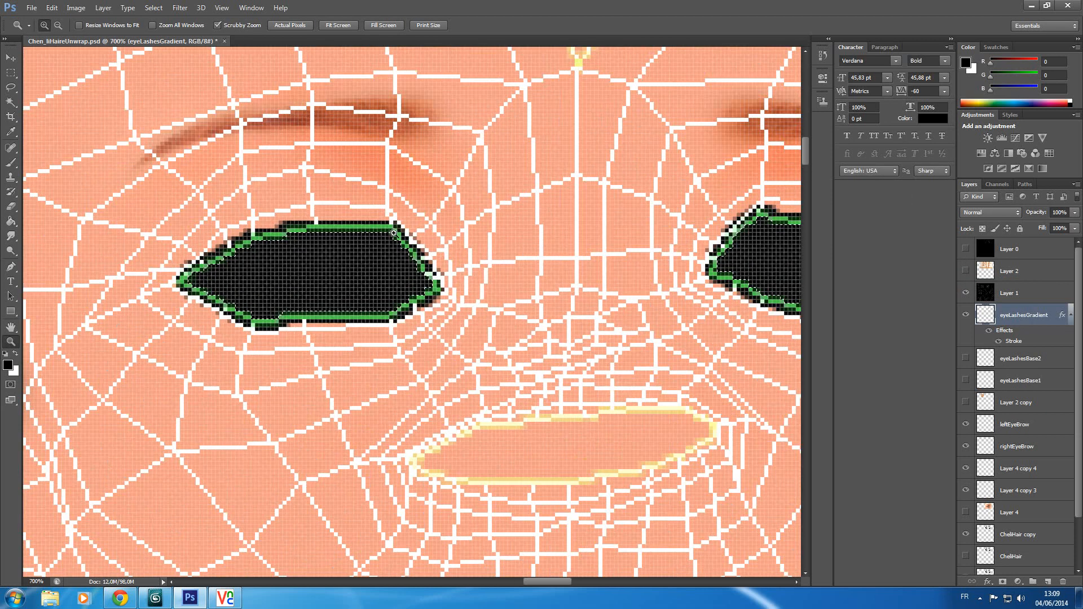
Switch to 3ds Max and isolate the Chen_li head mesh.
left_click(167, 600)
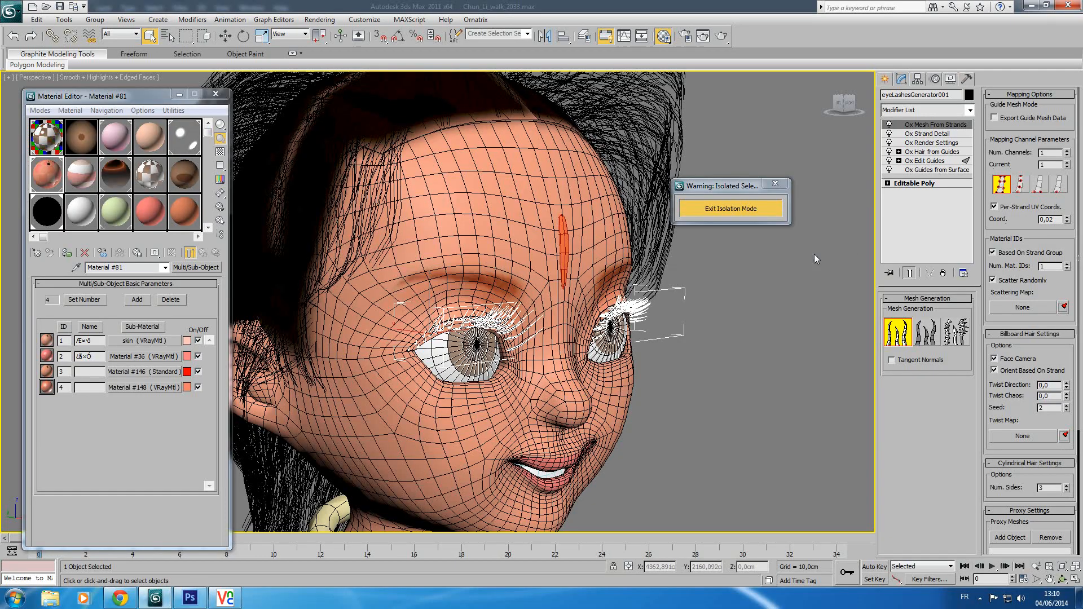
left_click(522, 233)
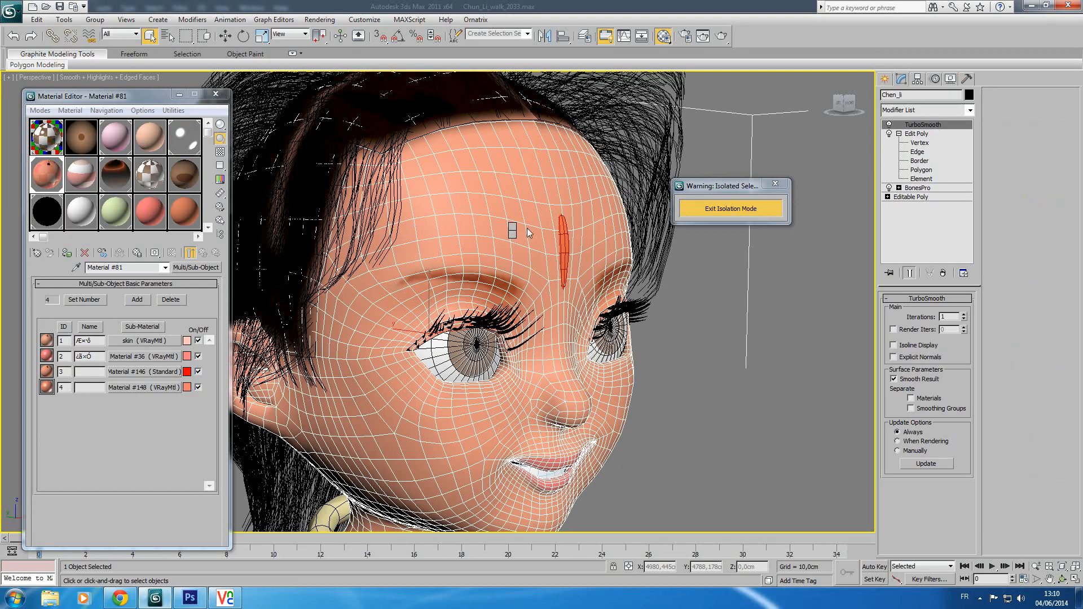
right_click(525, 233)
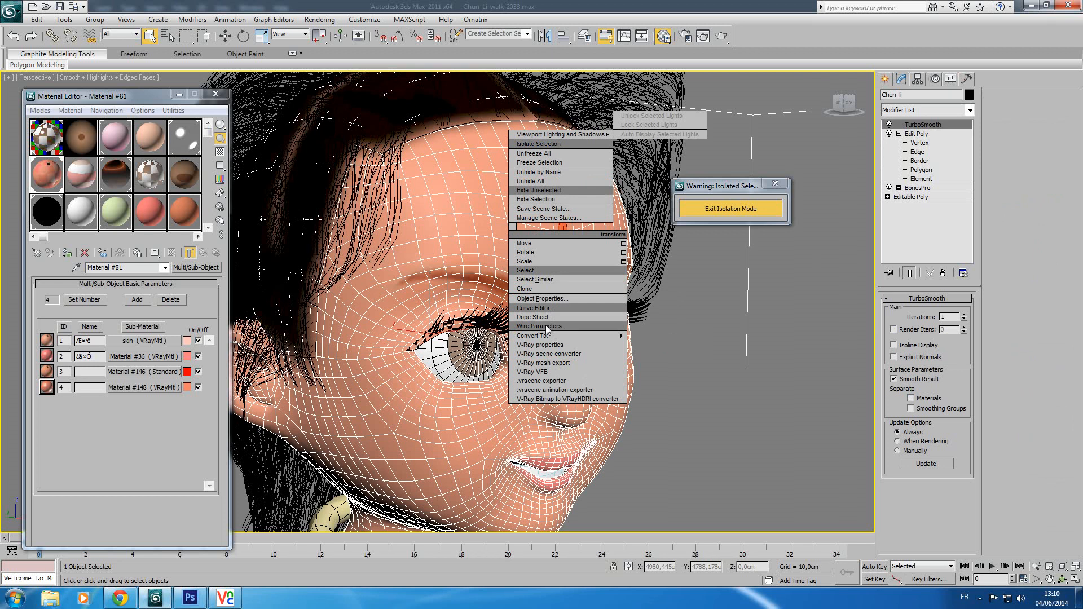
left_click(549, 147)
Turn off the head's TurboSmooth modifier and examine the base mesh edges around the eye opening.
middle_click_drag(486, 172, 423, 183)
scroll(510, 374, "up", 7)
middle_click_drag(510, 277, 449, 186)
scroll(450, 186, "up", 5)
middle_click_drag(583, 378, 492, 312)
scroll(503, 306, "down", 2)
left_click(890, 125)
scroll(550, 313, "down", 2)
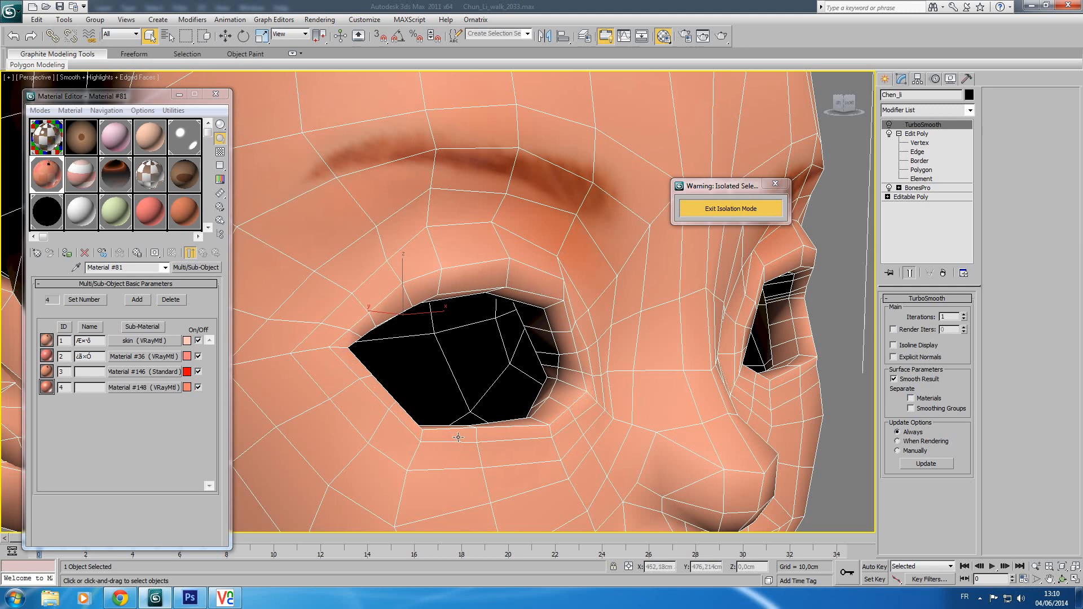
Switch back to Photoshop and duplicate the eyeLashesGradient layer within the same document.
left_click(189, 598)
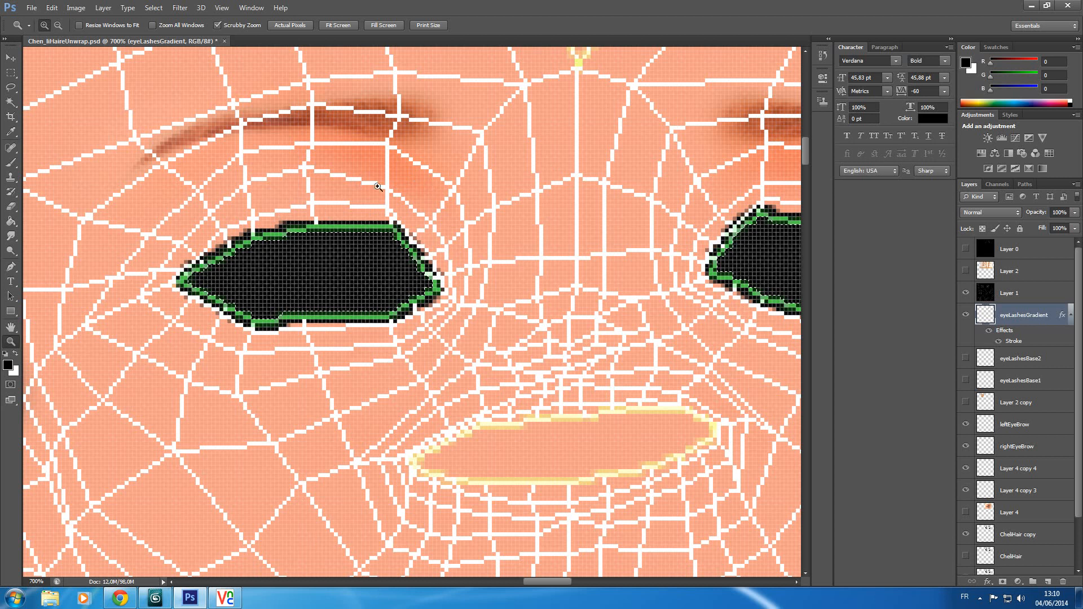
left_click(463, 286, "alt")
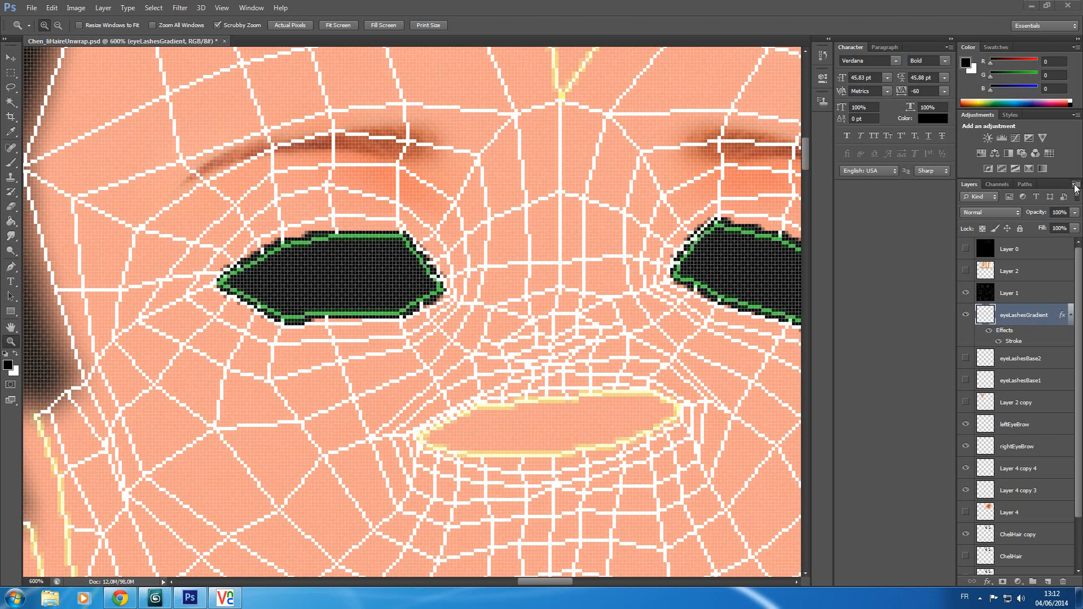
left_click(1076, 184)
left_click(981, 208)
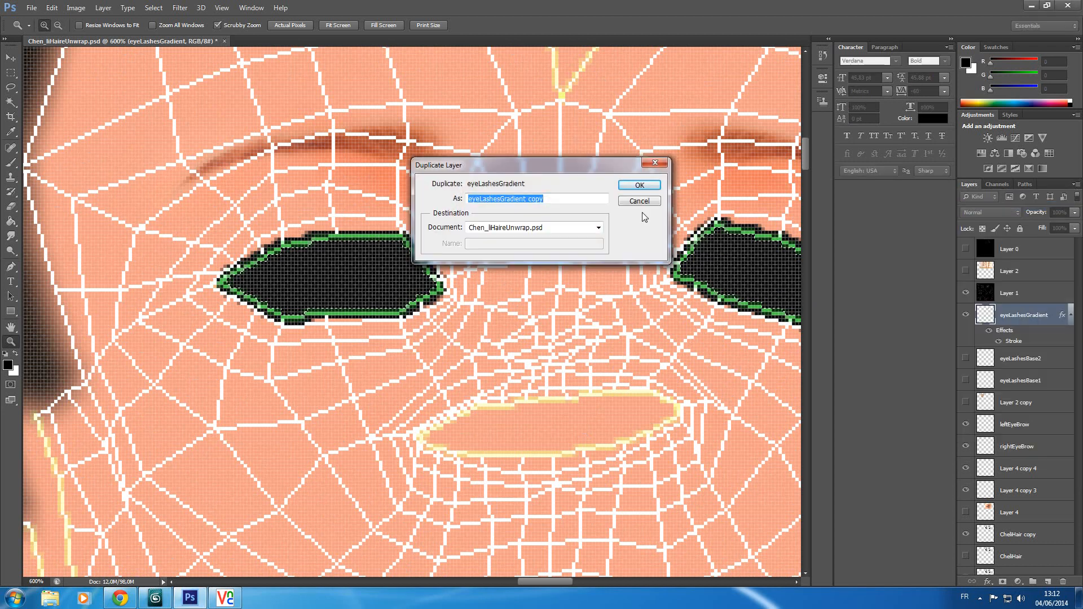
left_click(638, 186)
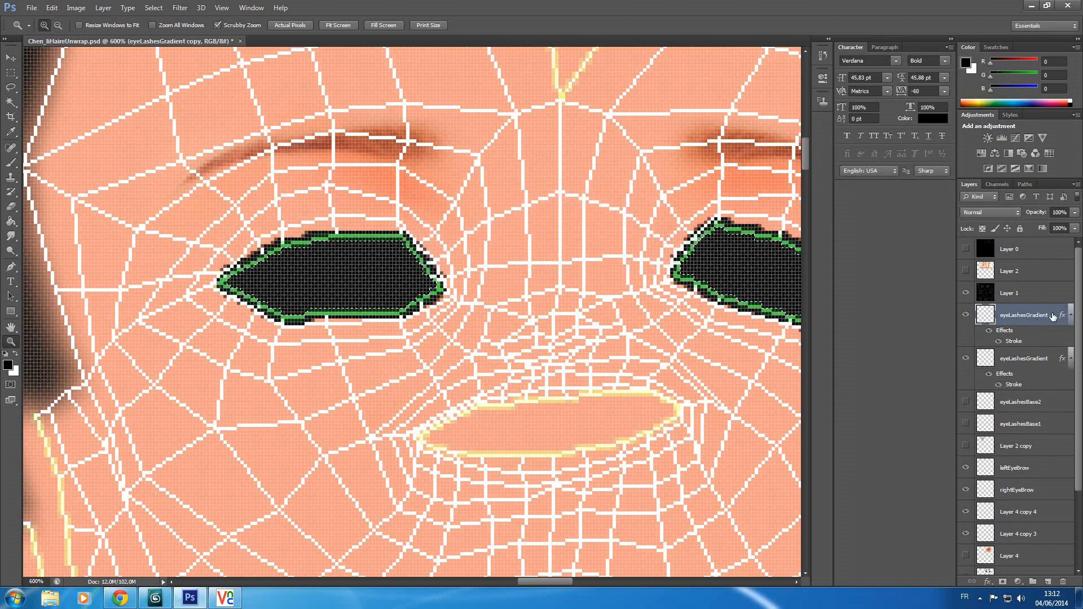
Rasterize the layer style of the duplicate, hide the original eyeLashesGradient layer and keep the duplicate active.
right_click(1037, 319)
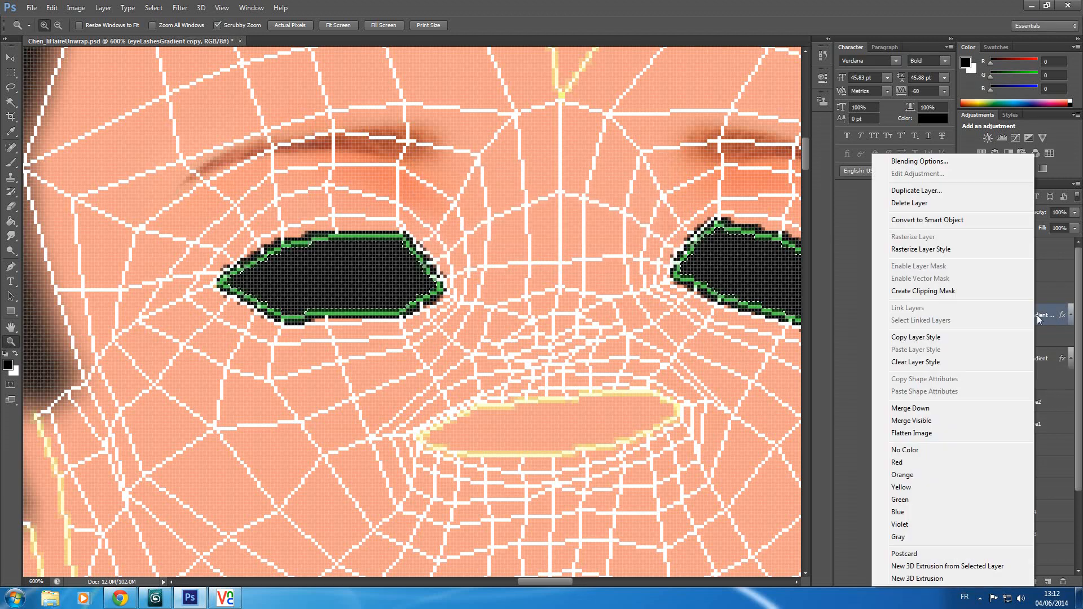
left_click(929, 250)
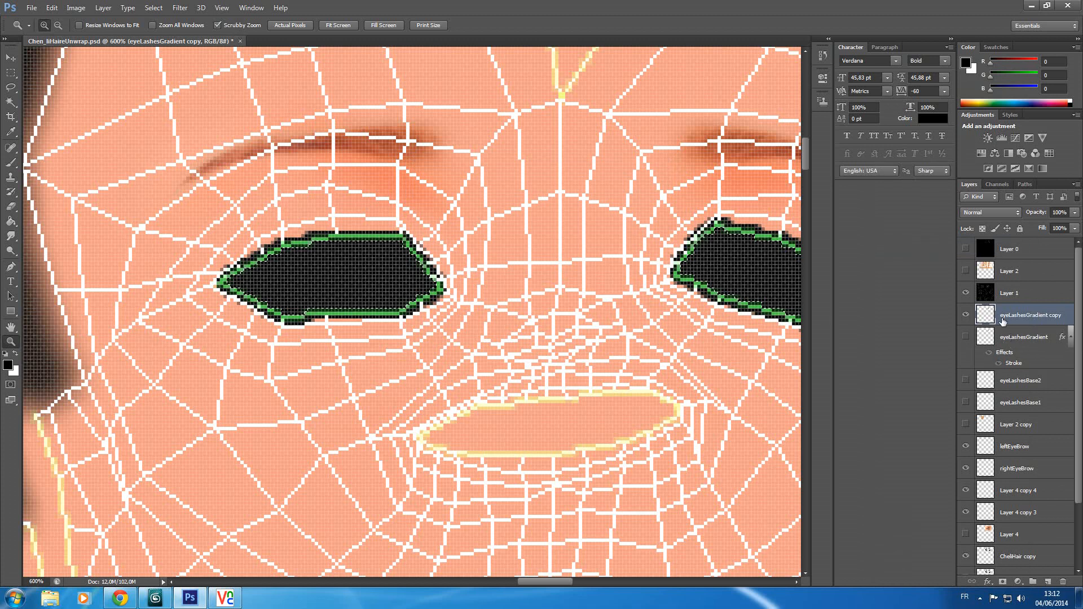
left_click(1049, 339)
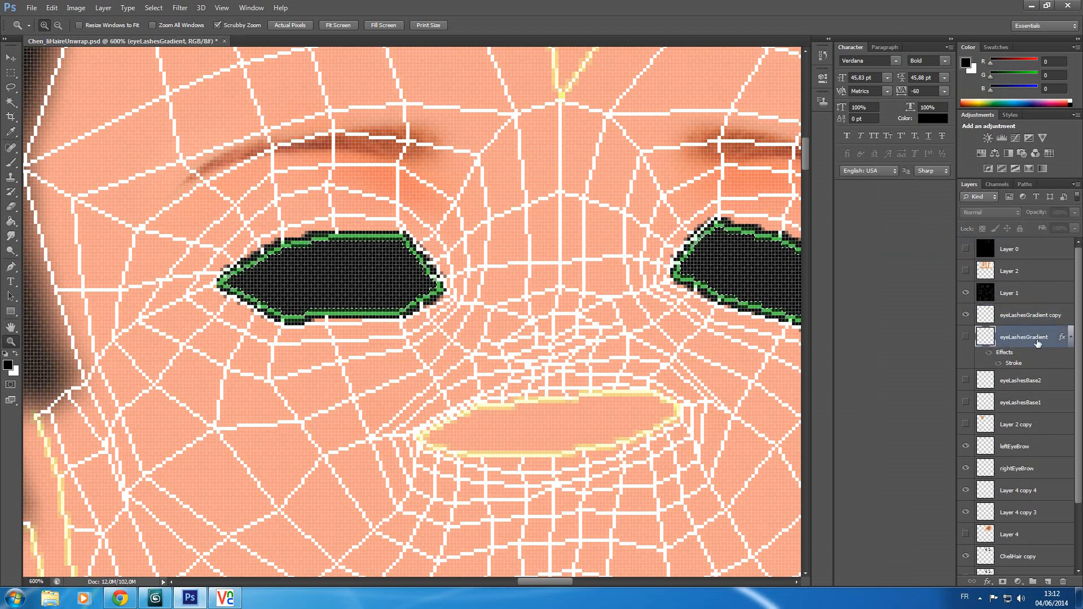
left_click(1021, 315)
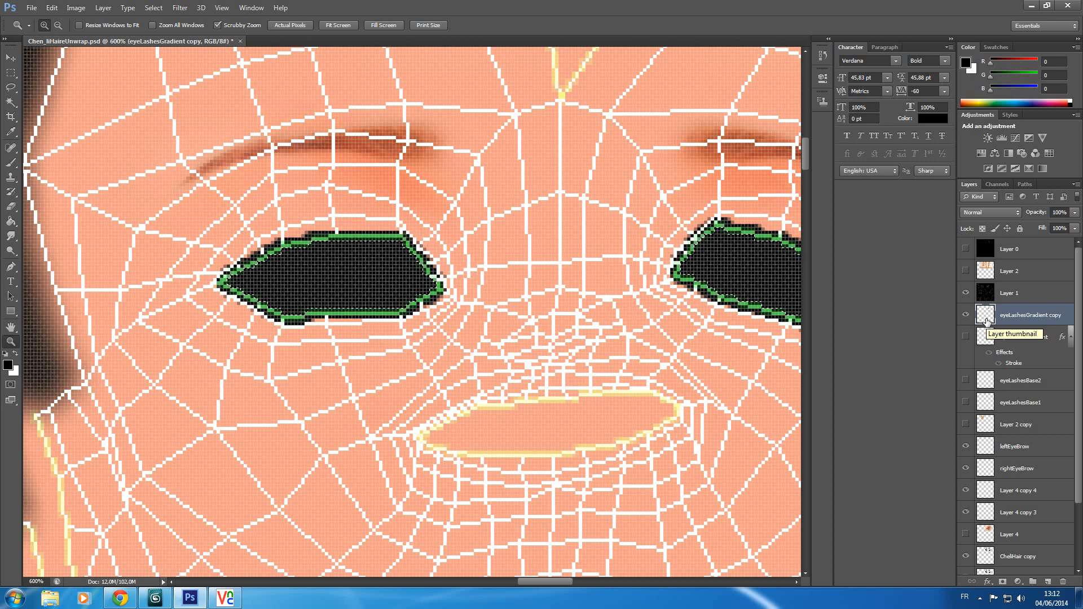
Hide the UV wireframe layer and clear the selection around the eye shapes.
left_click(966, 293)
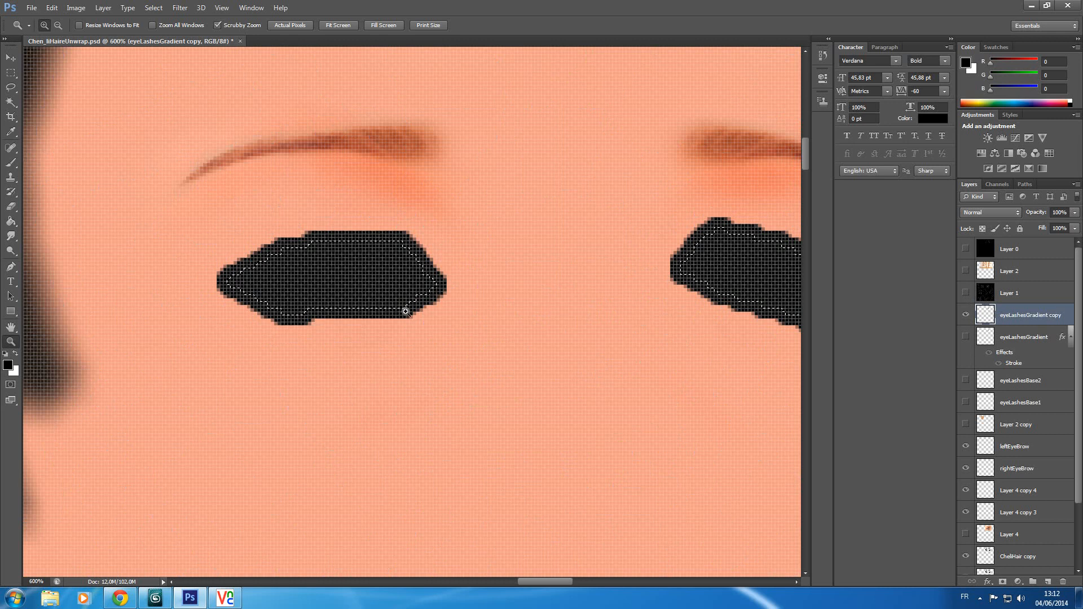
left_click(11, 72)
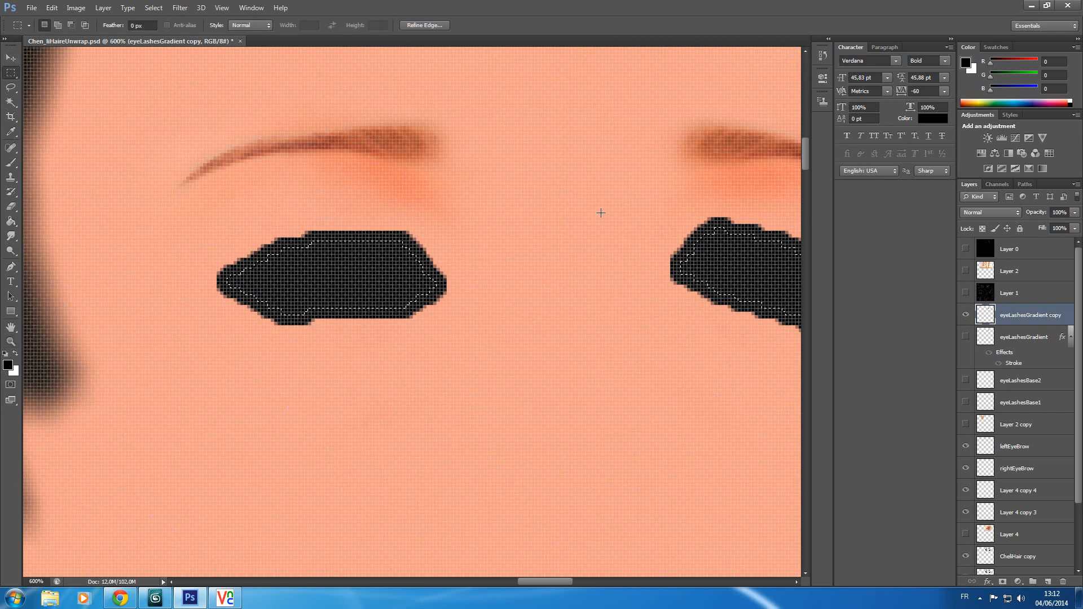
left_click(499, 228)
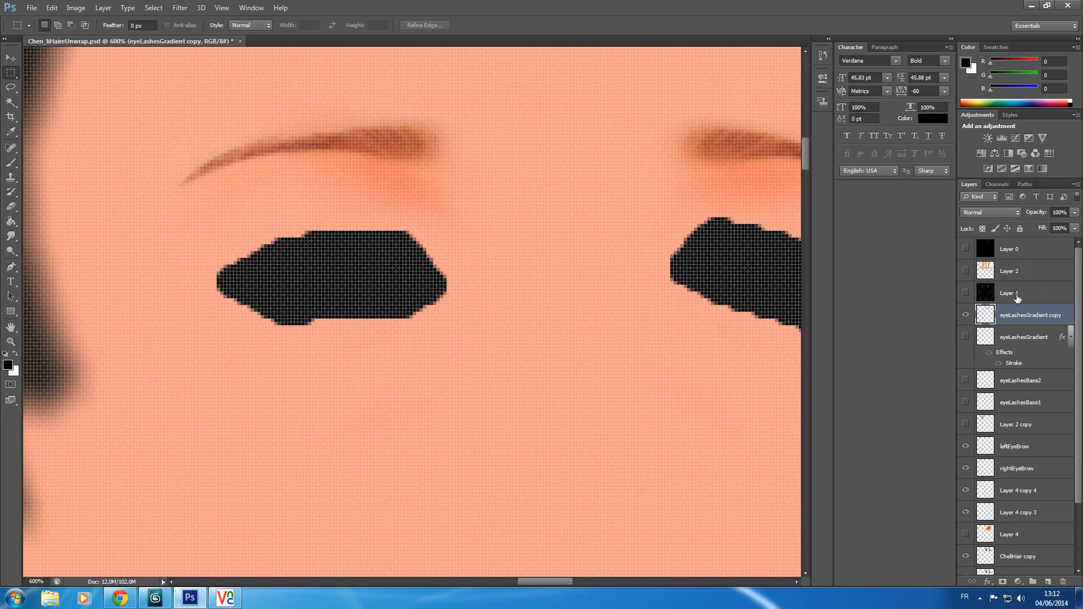
Show the UV wireframe layer and apply a 4-pixel Box Blur to the eyeLashesGradient copy layer.
left_click(1021, 297)
left_click(1025, 315)
left_click(967, 293)
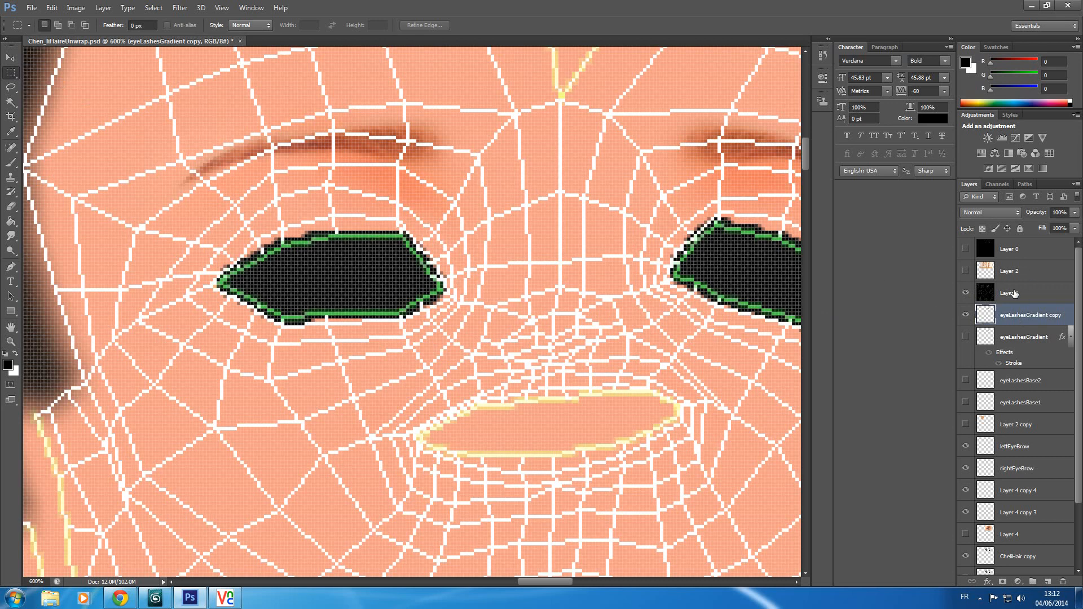
left_click(179, 10)
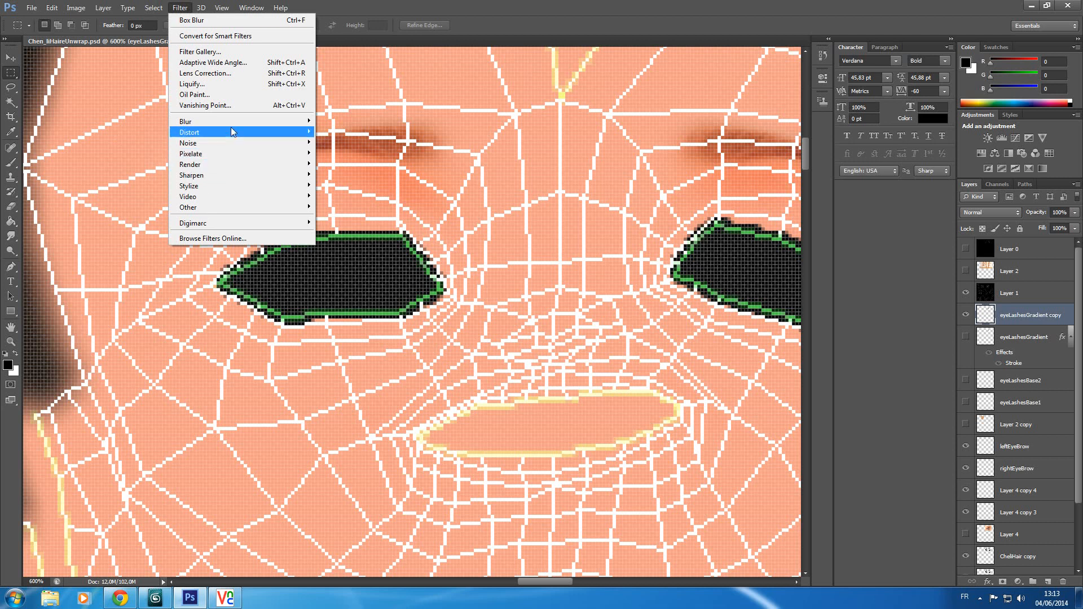
mouse_move(234, 123)
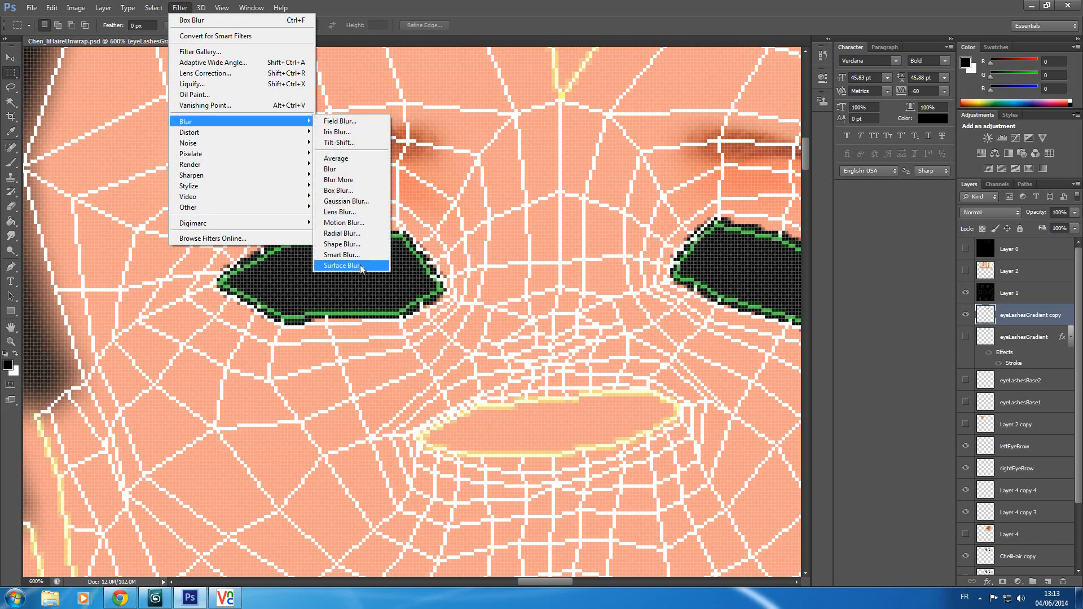
left_click(356, 192)
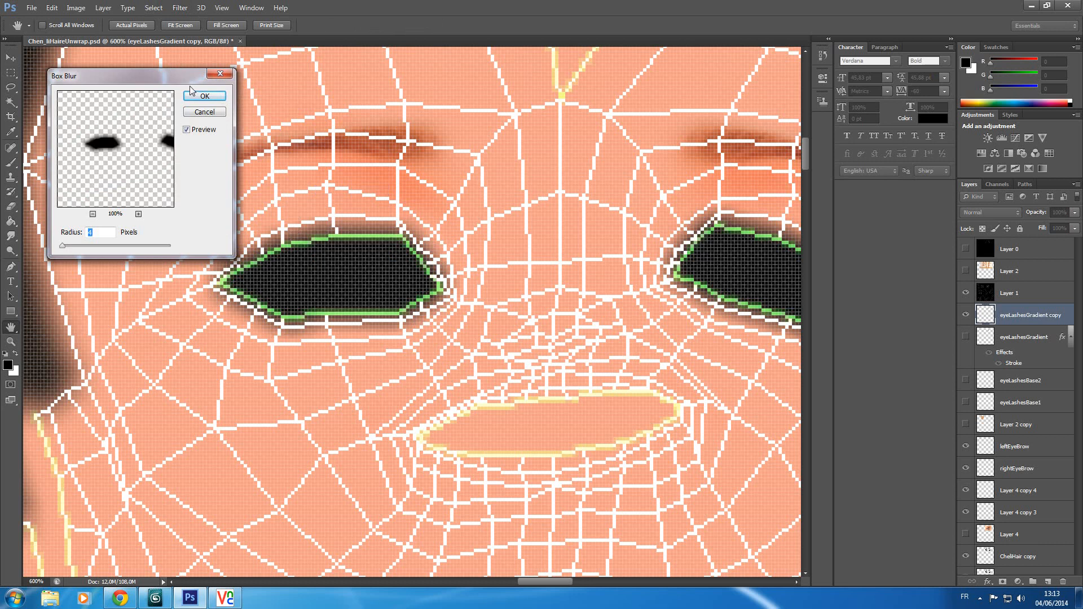
left_click(204, 96)
key("m")
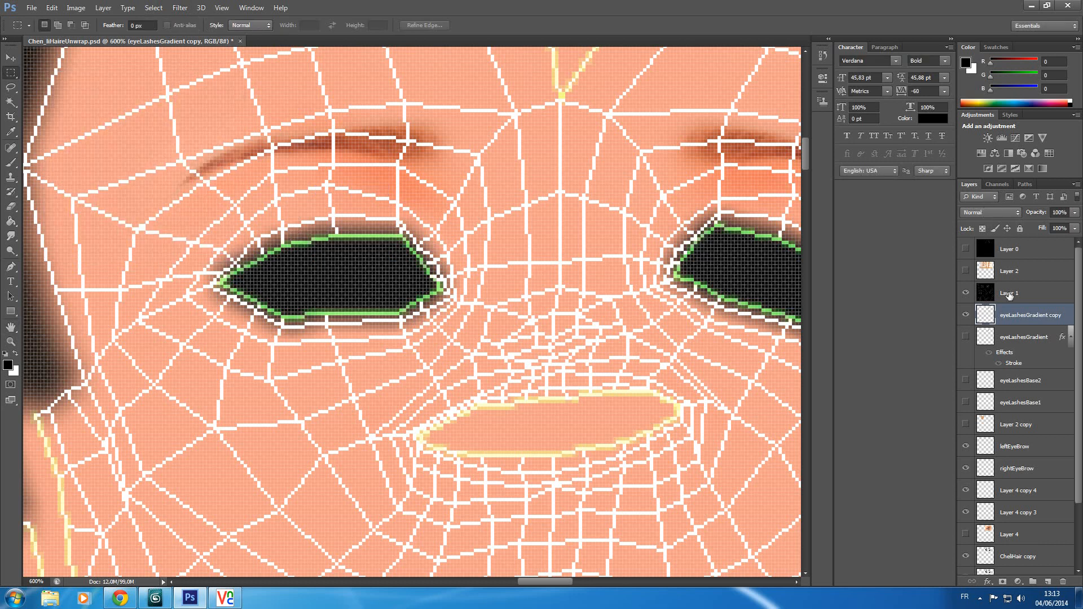
Hide the UV wireframe layer and save the texture as a JPEG, replacing chenliBodyDarKHair.jpg in the maps folder.
left_click(965, 292)
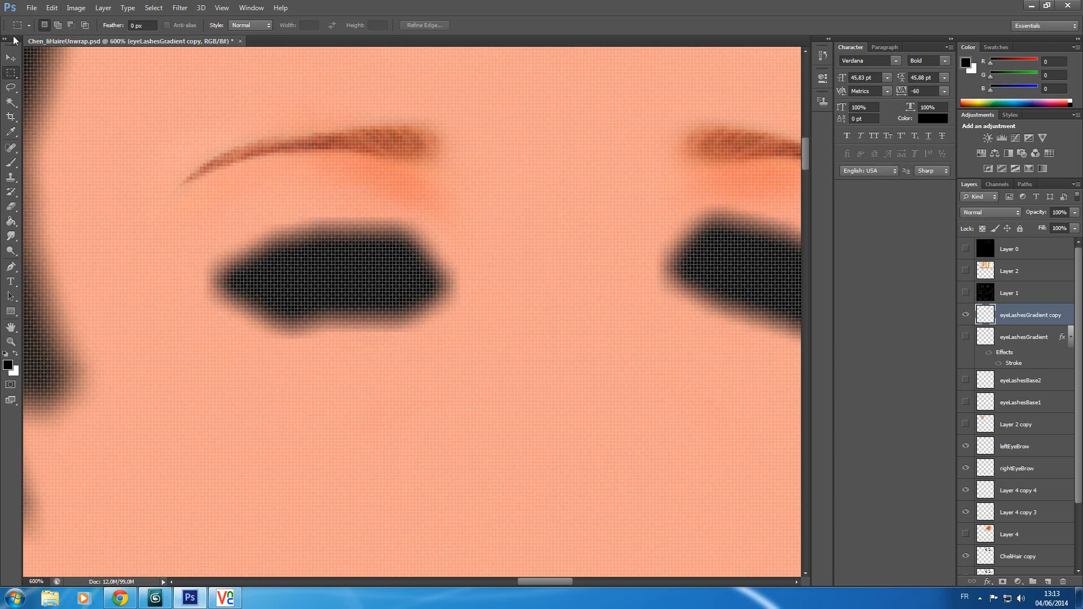
left_click(31, 7)
left_click(63, 144)
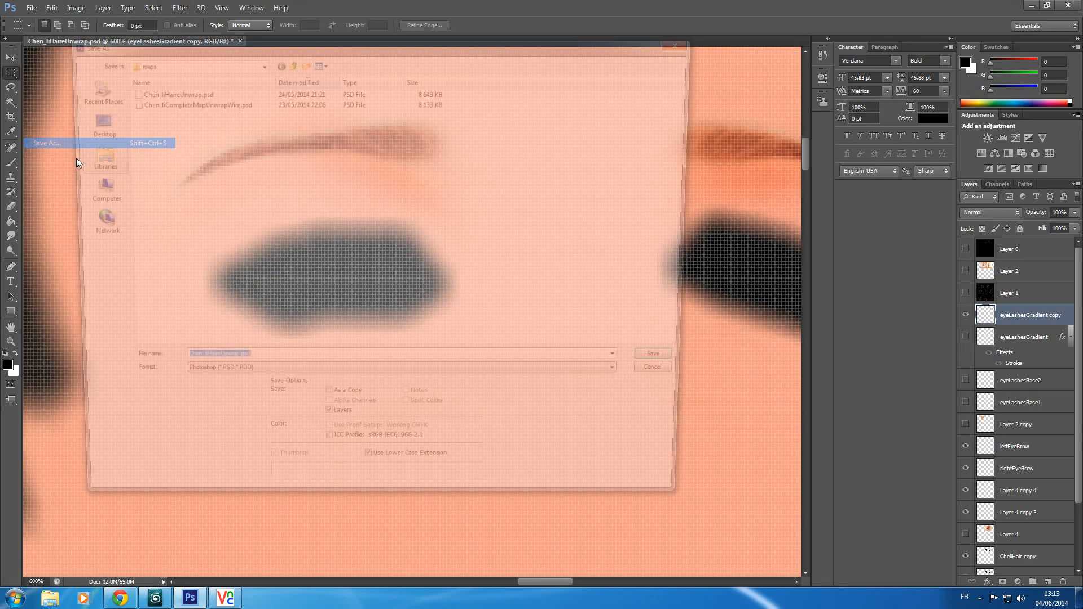
left_click(262, 381)
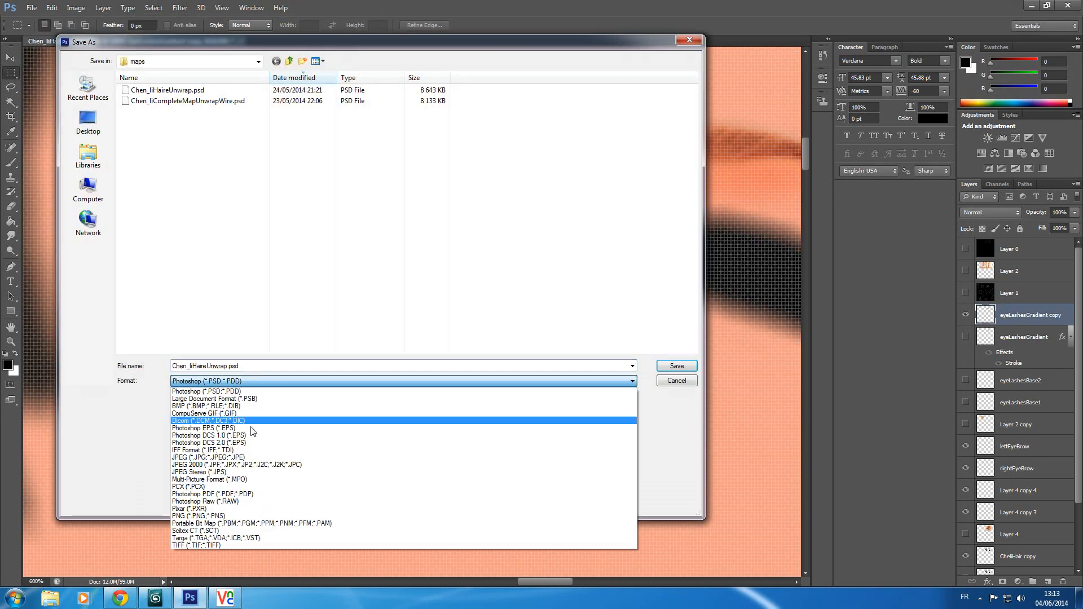
left_click(231, 457)
double_click(197, 91)
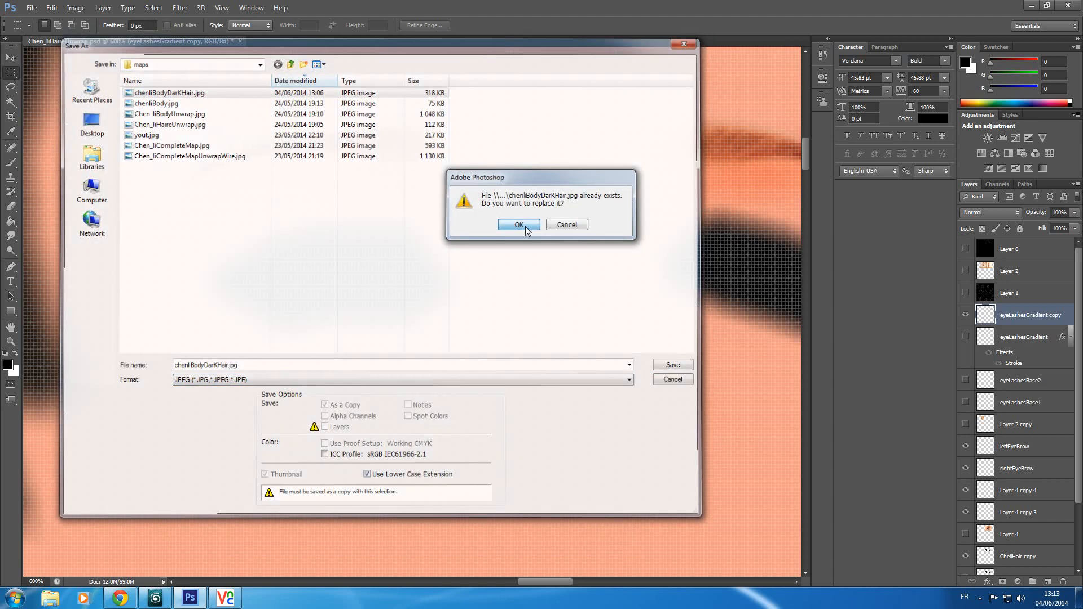
left_click(519, 225)
left_click(239, 133)
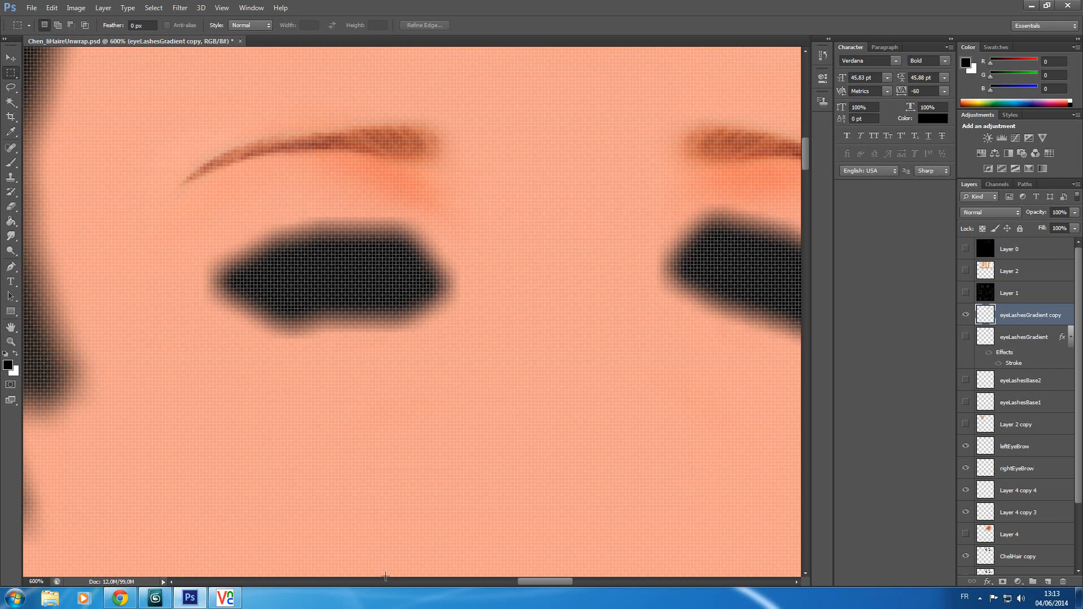
Switch to 3ds Max and reload the diffuse bitmap of the skin sub-material in Material #81.
left_click(155, 598)
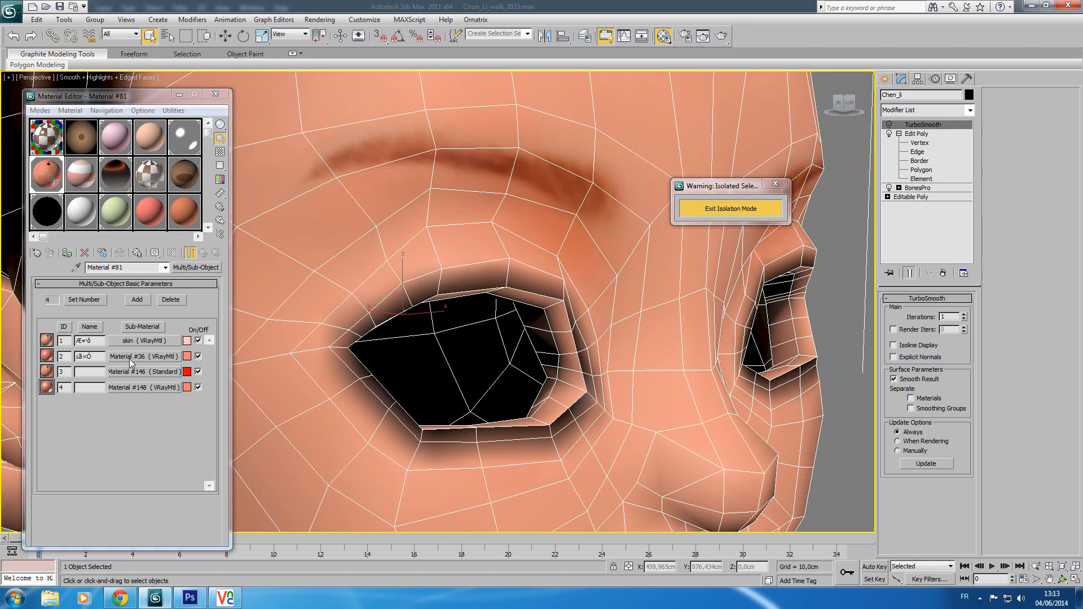
left_click(128, 341)
left_click(158, 507)
left_click(65, 440)
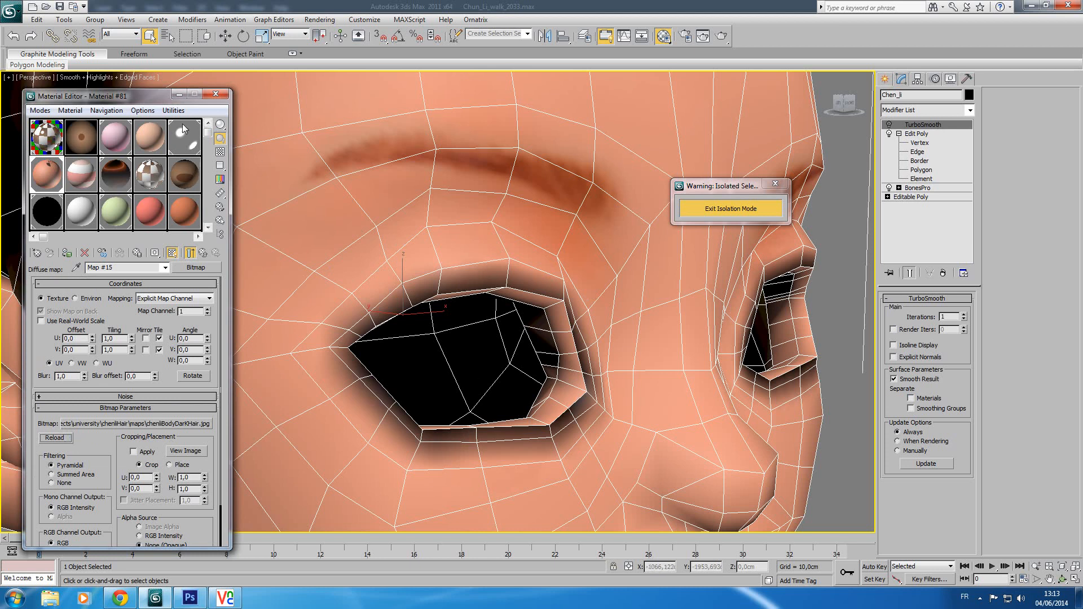
Minimize the Material Editor and compare the darkened eye rim with TurboSmooth on and off.
left_click(180, 94)
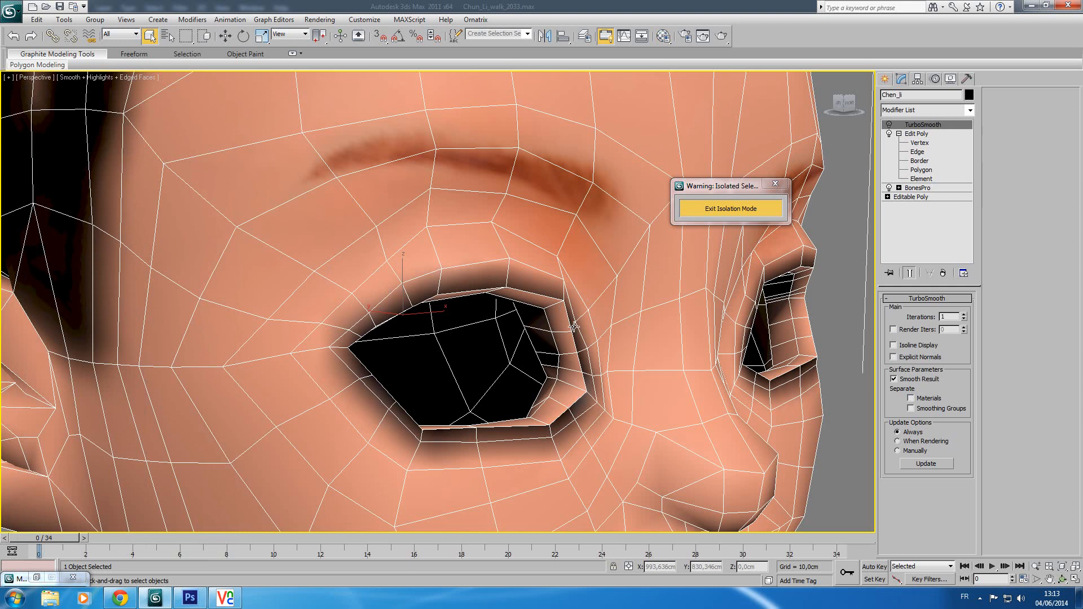
left_click(889, 124)
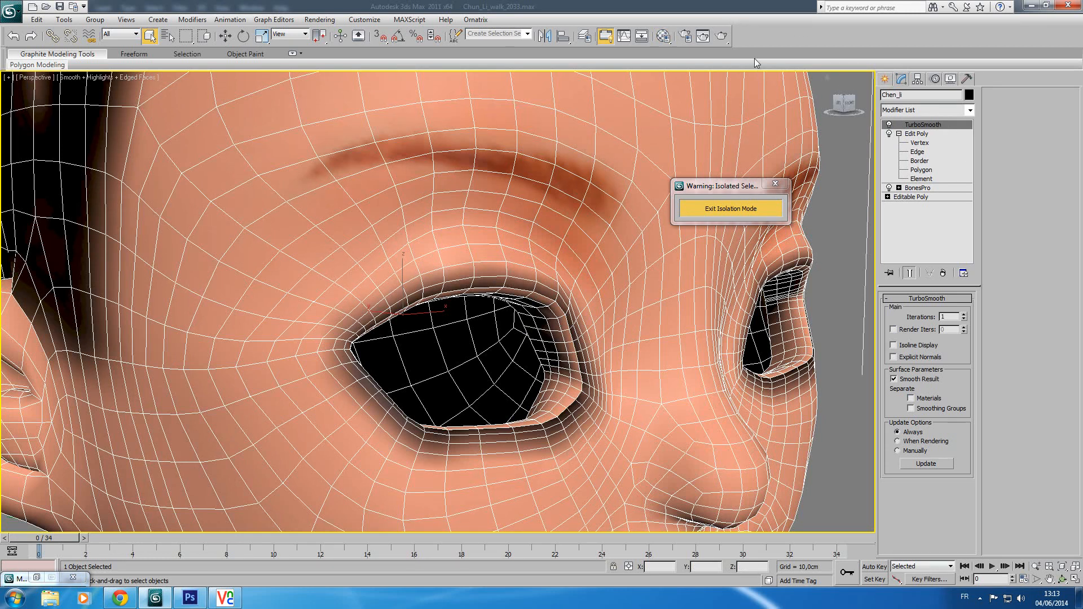
left_click(890, 124)
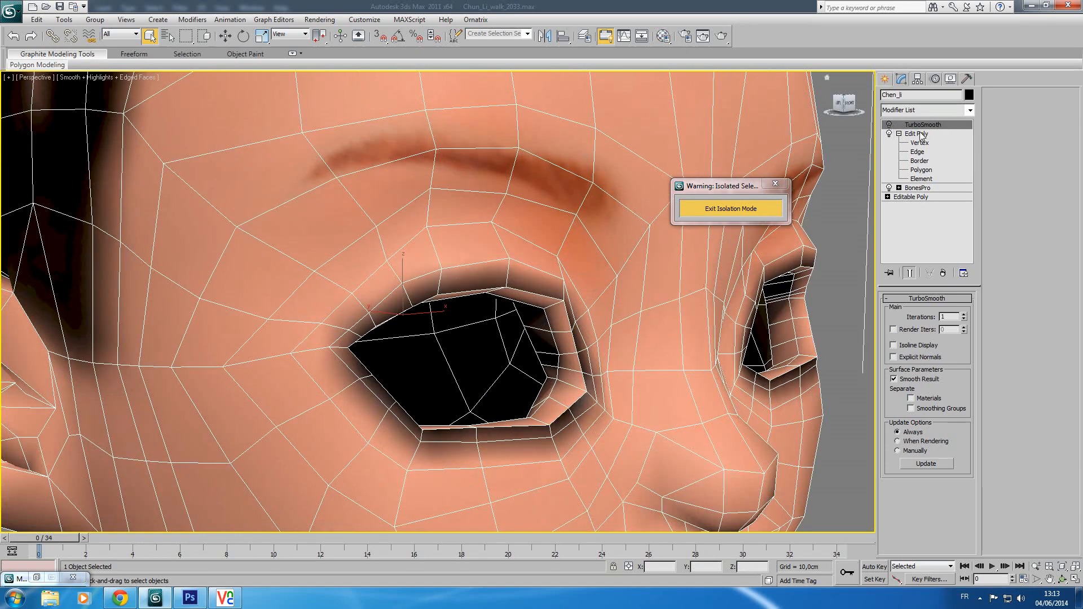
In Edit Poly, select the inner edge loops around both eye openings and convert them to a polygon selection.
left_click(921, 170)
left_click(545, 411)
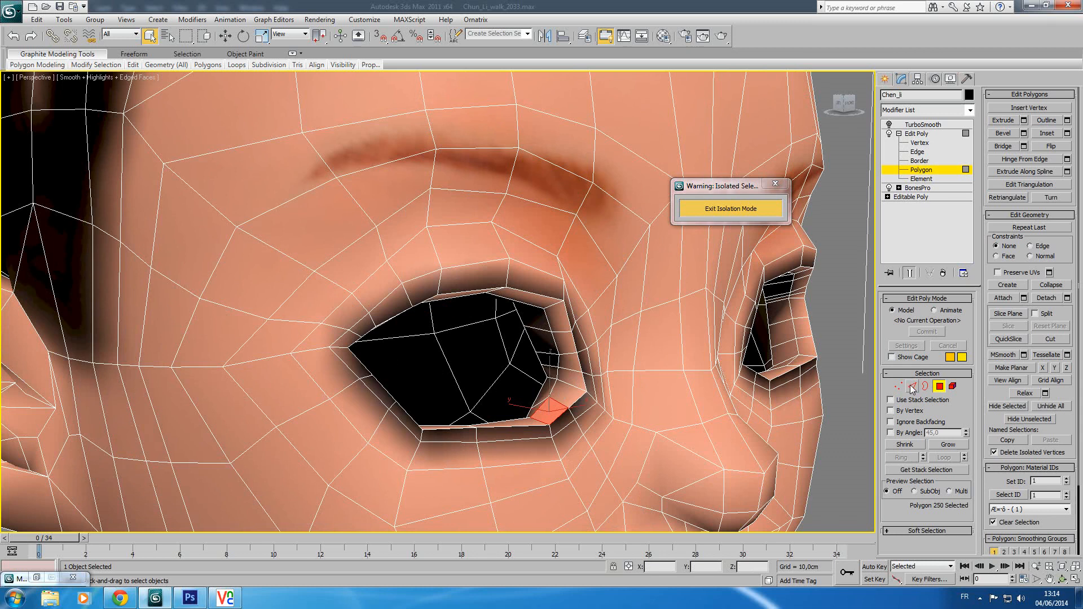
key("2")
left_click(551, 393)
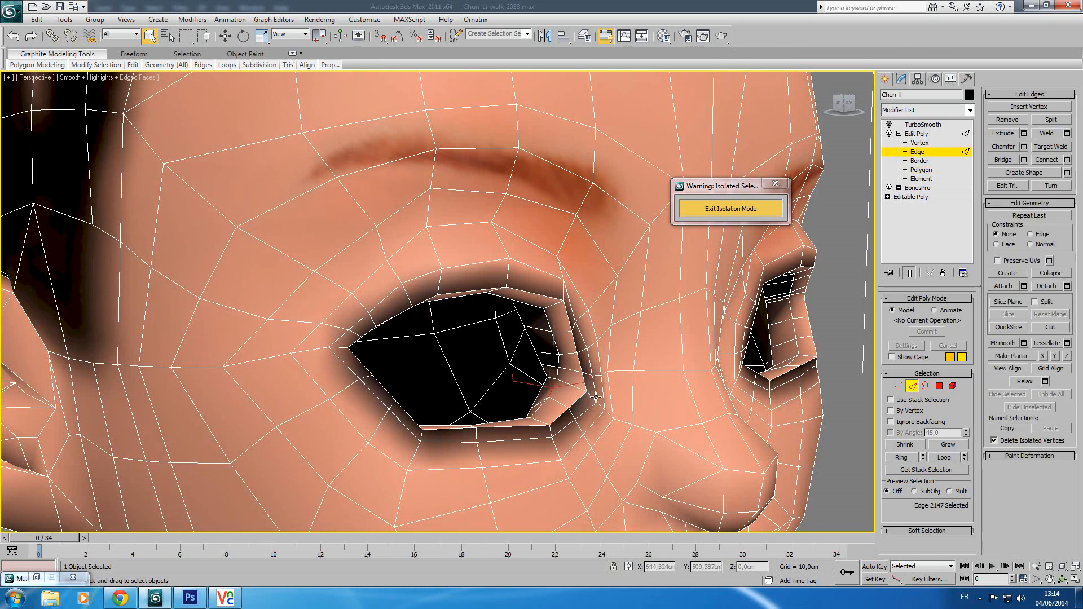
key("ctrl+r")
left_click_drag(551, 393, 486, 368)
middle_click_drag(486, 368, 483, 368, "alt")
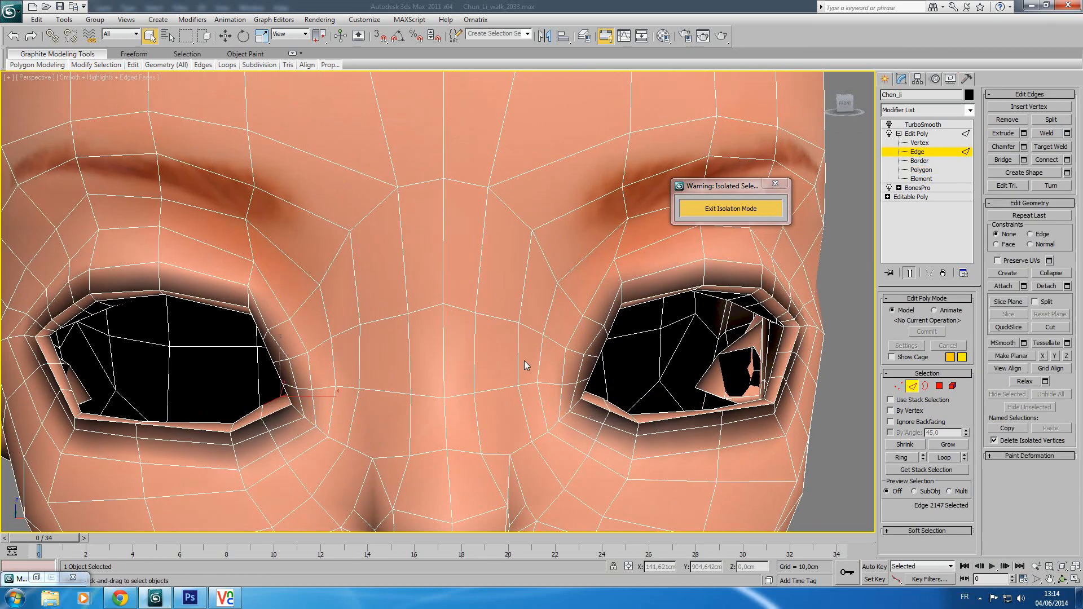
left_click(767, 312, "ctrl")
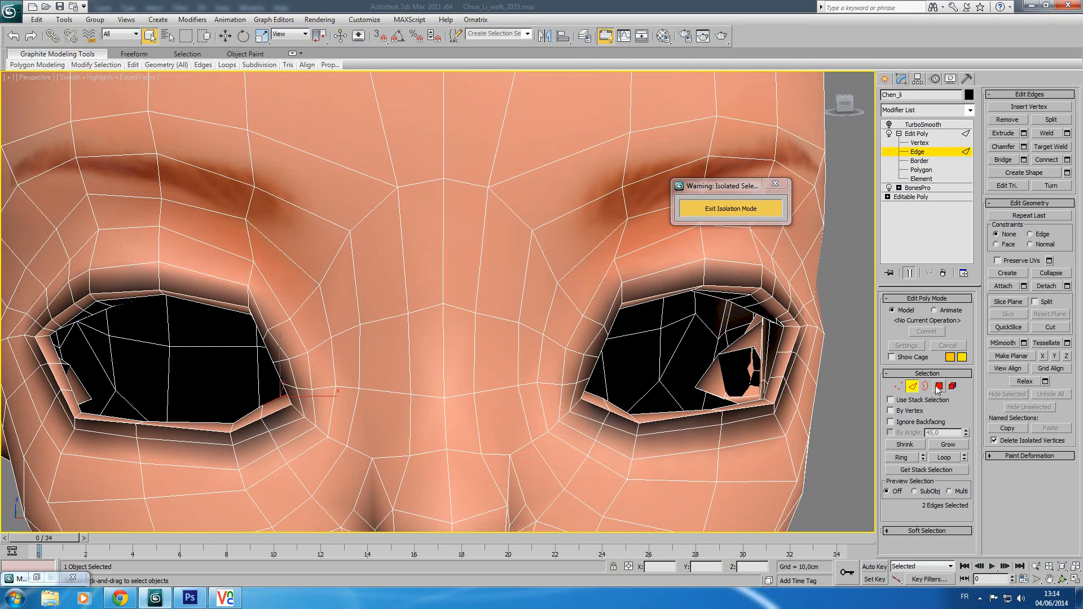
left_click(935, 457)
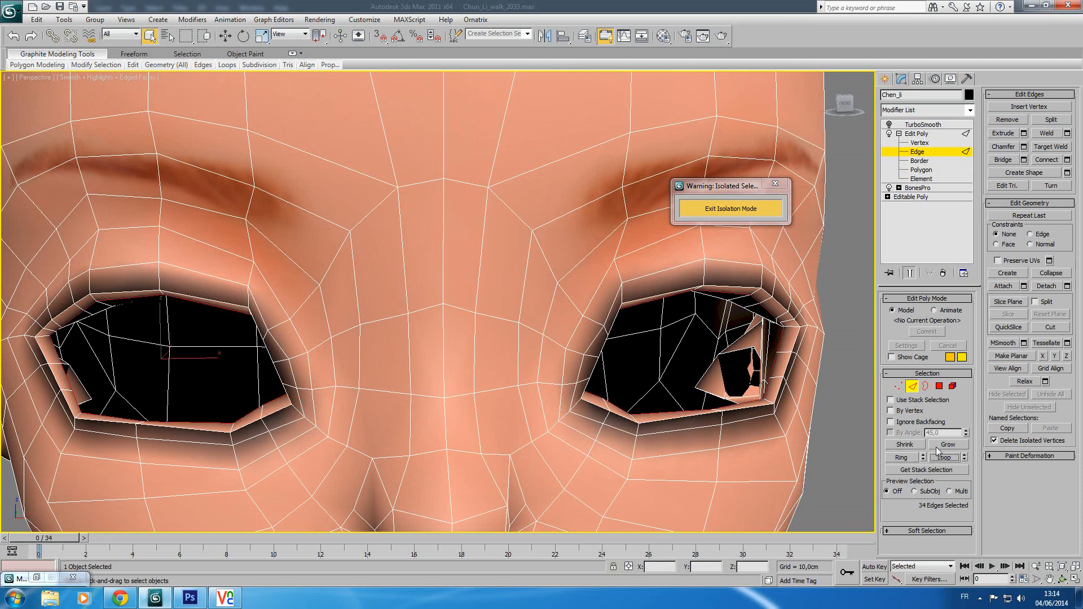
left_click(939, 387, "ctrl")
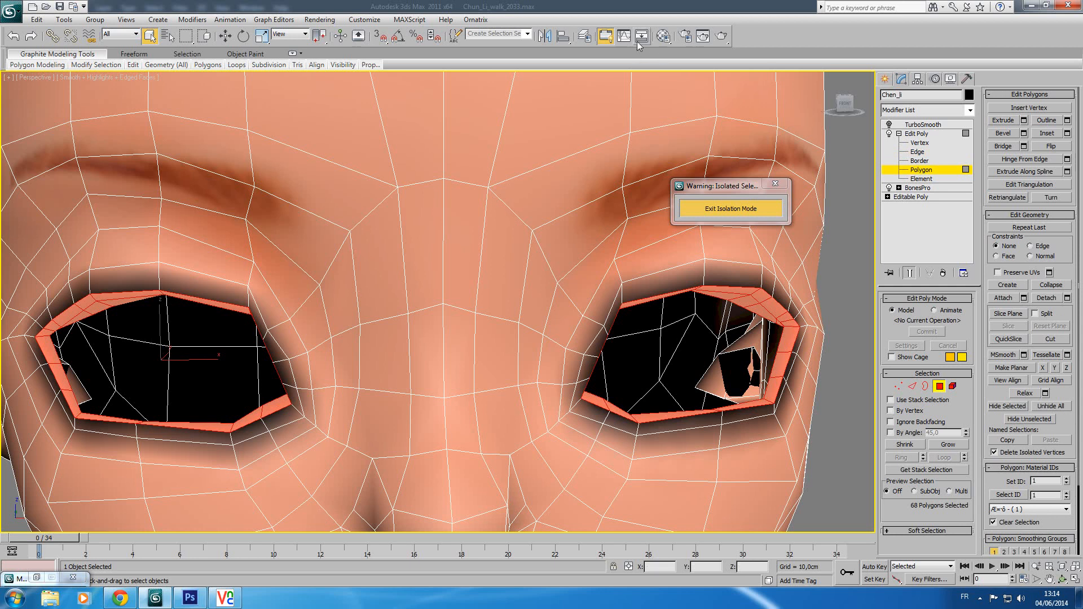
Pick the head's Material #81 into a Material Editor sample slot and set its number of sub-materials to 5.
left_click(664, 37)
left_click(149, 209)
left_click(76, 268)
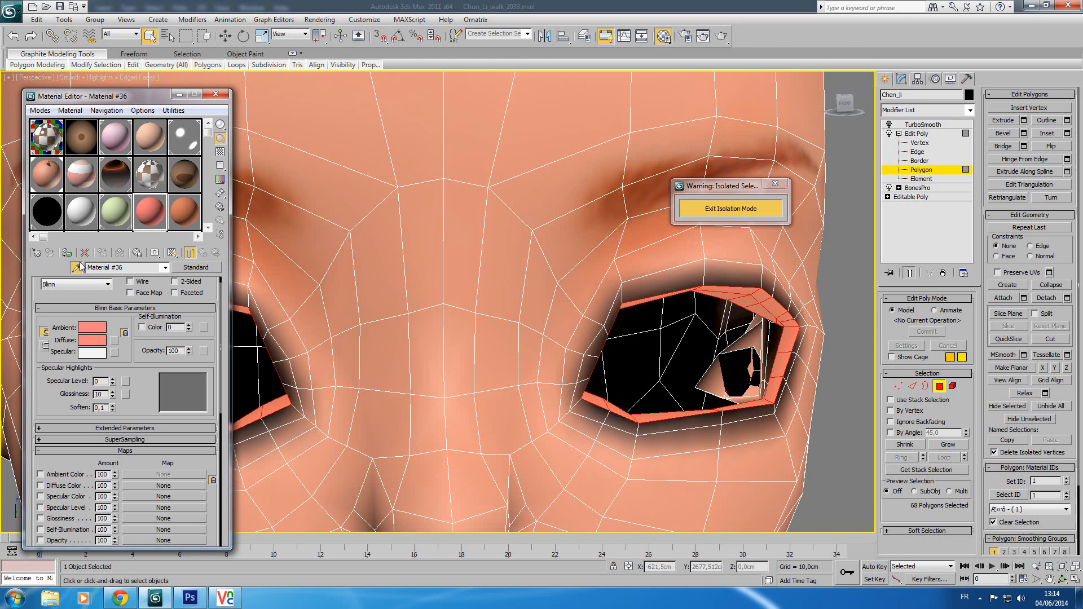
left_click(482, 138)
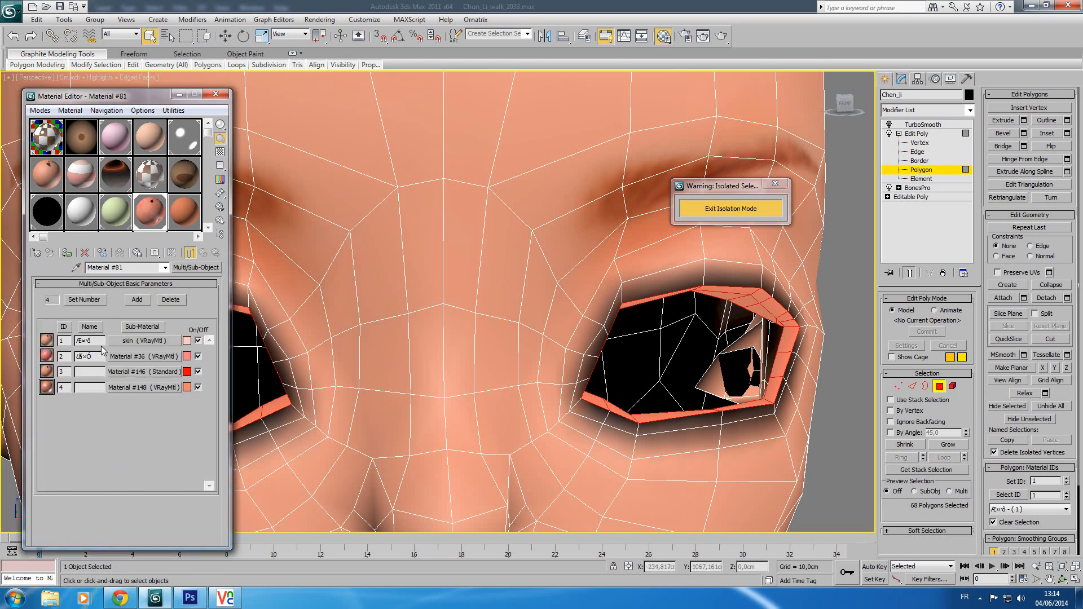
left_click(84, 303)
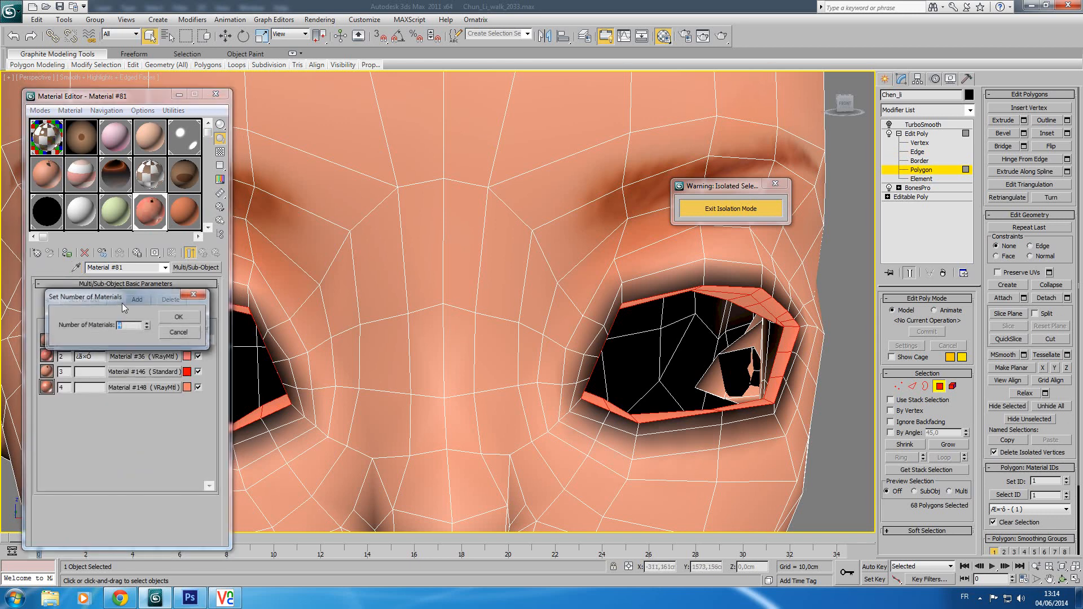
left_click(146, 324)
left_click(177, 317)
Make the fifth sub-material a VRayMtl with a black diffuse colour.
left_click(127, 401)
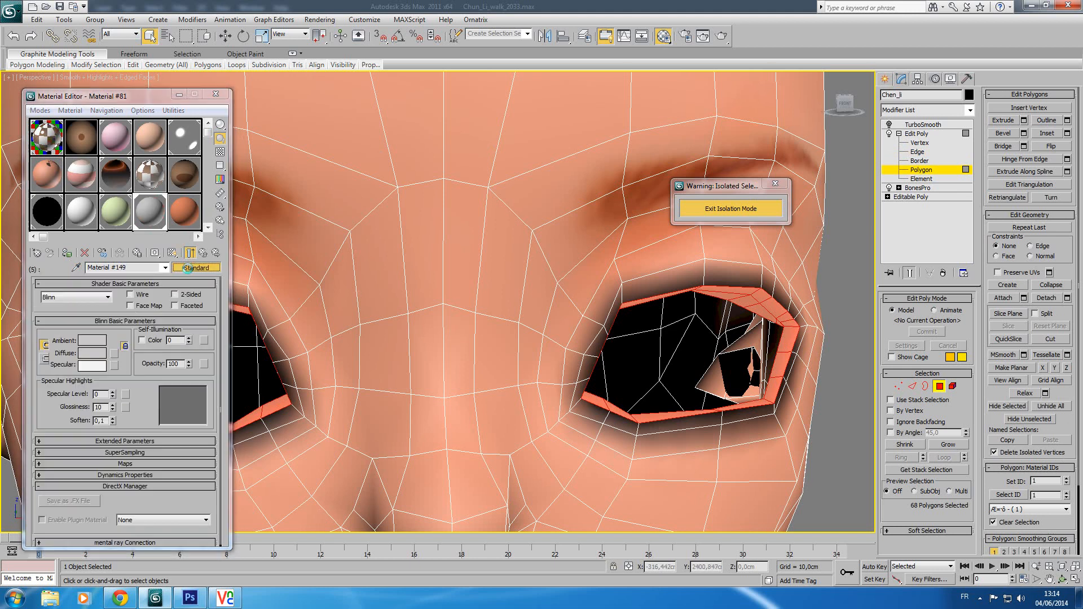
left_click(190, 268)
scroll(473, 427, "down", 1)
scroll(473, 427, "down", 3)
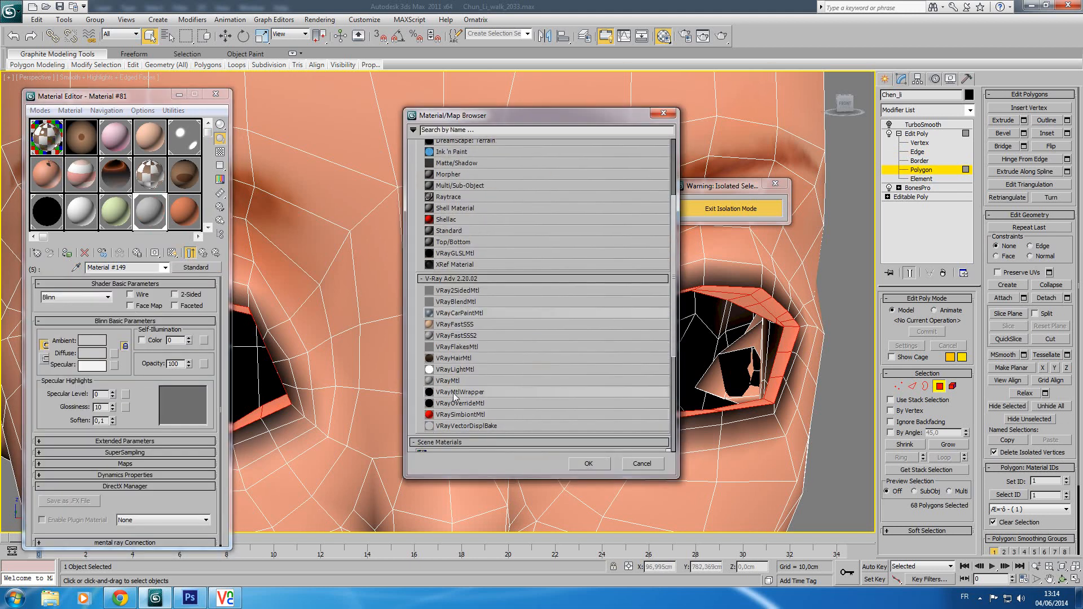
double_click(450, 383)
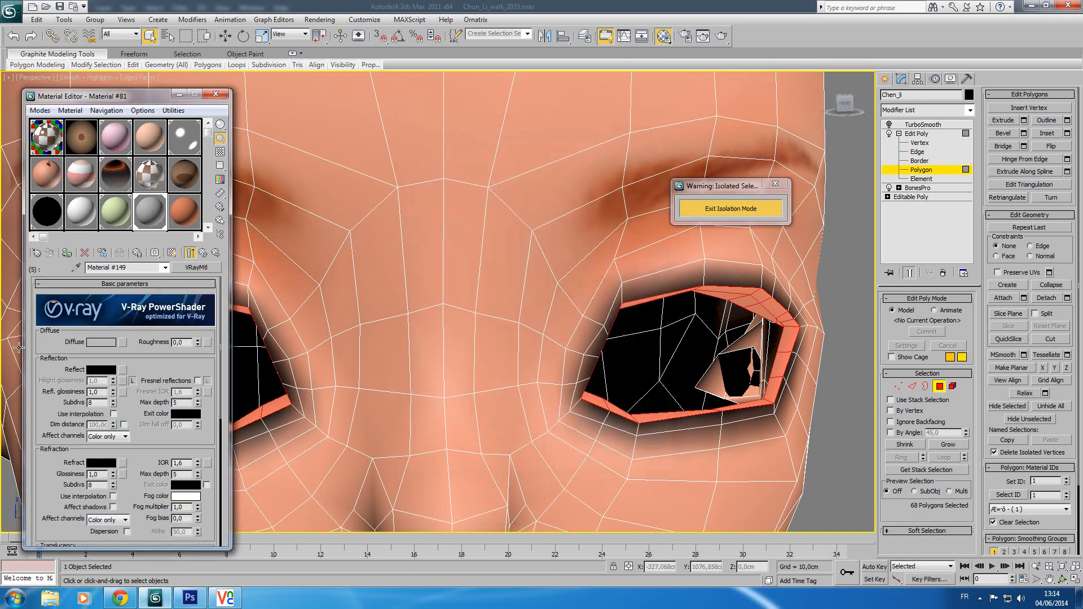
left_click(101, 342)
left_click(226, 156)
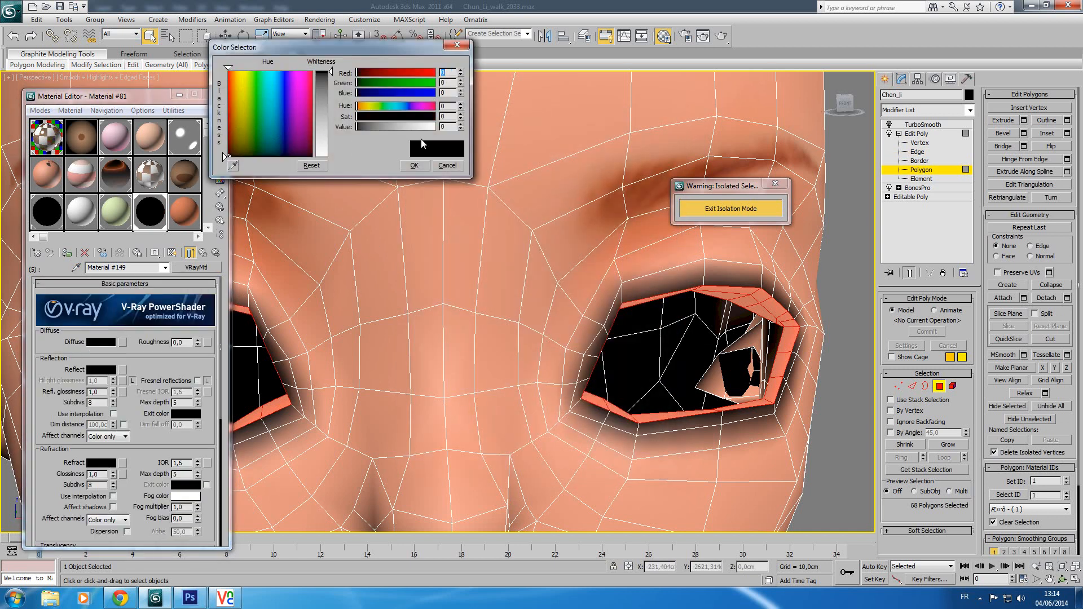
left_click(414, 165)
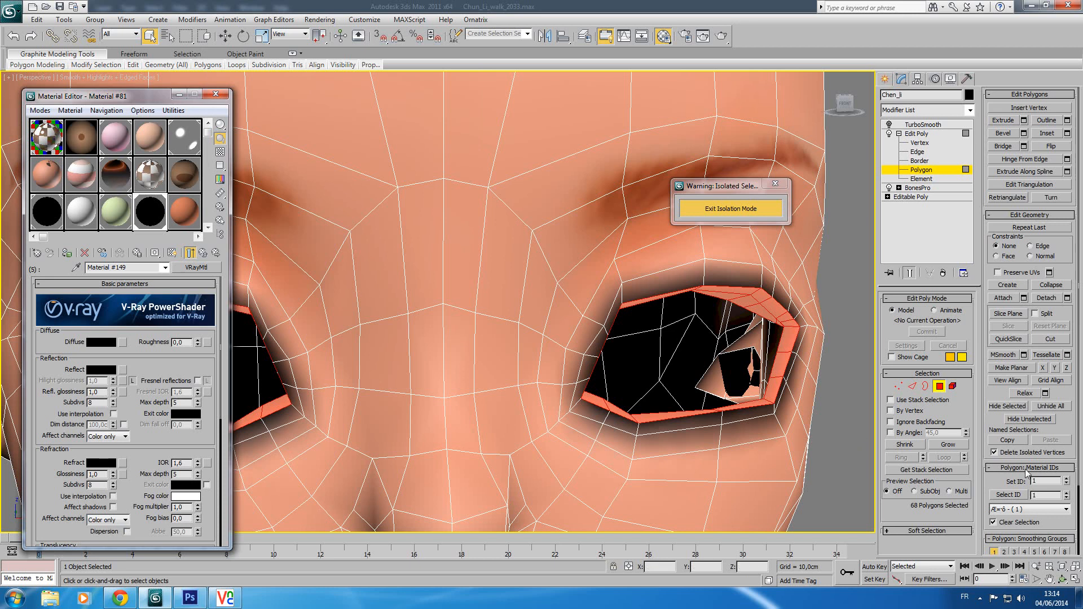
Assign material ID 5 to the selected eye rim polygons, deselect them and turn off the edged-faces display.
type("5")
key("Return")
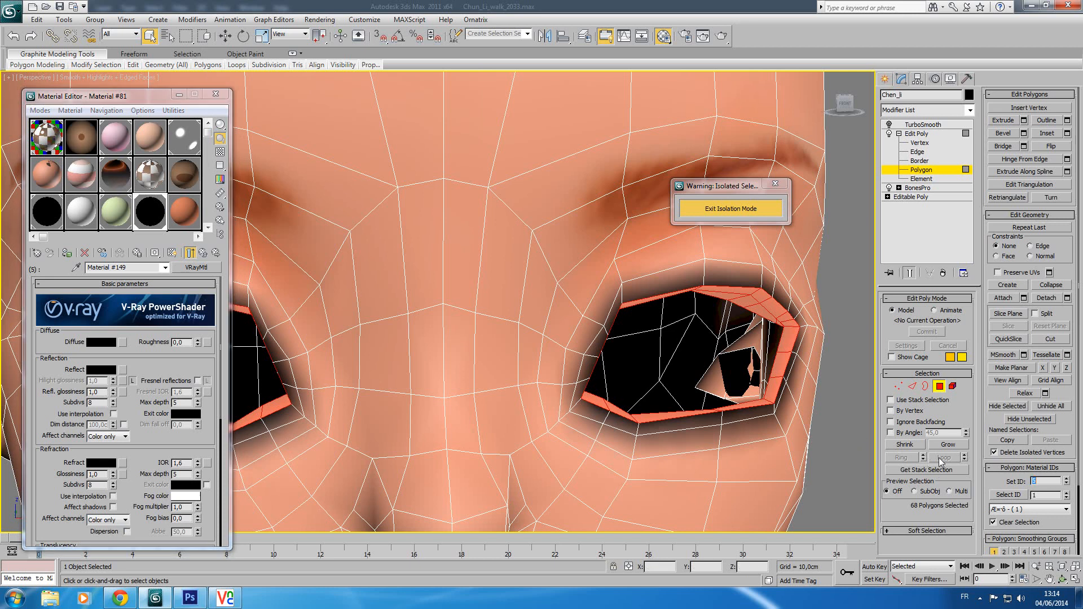
left_click(837, 271)
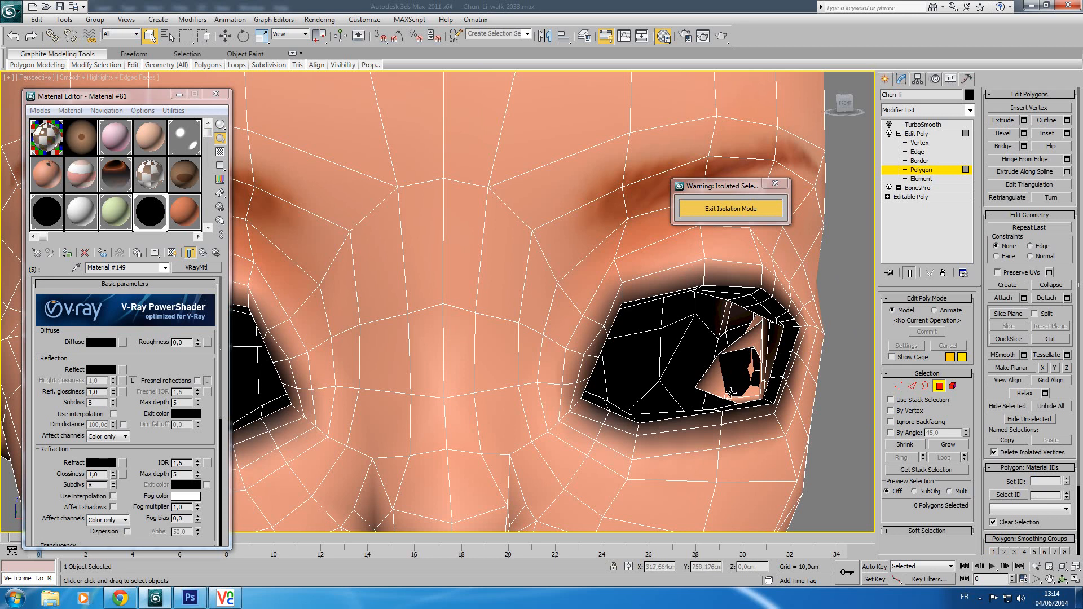
key("F4")
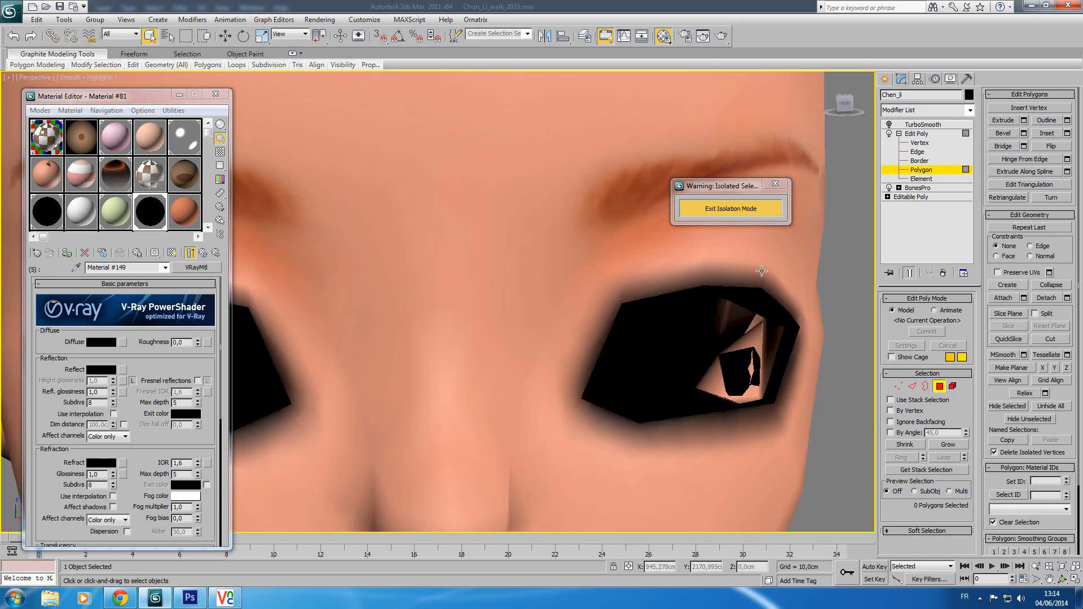
Exit isolation mode and switch the viewport to the Camera002 view.
scroll(539, 420, "down", 6)
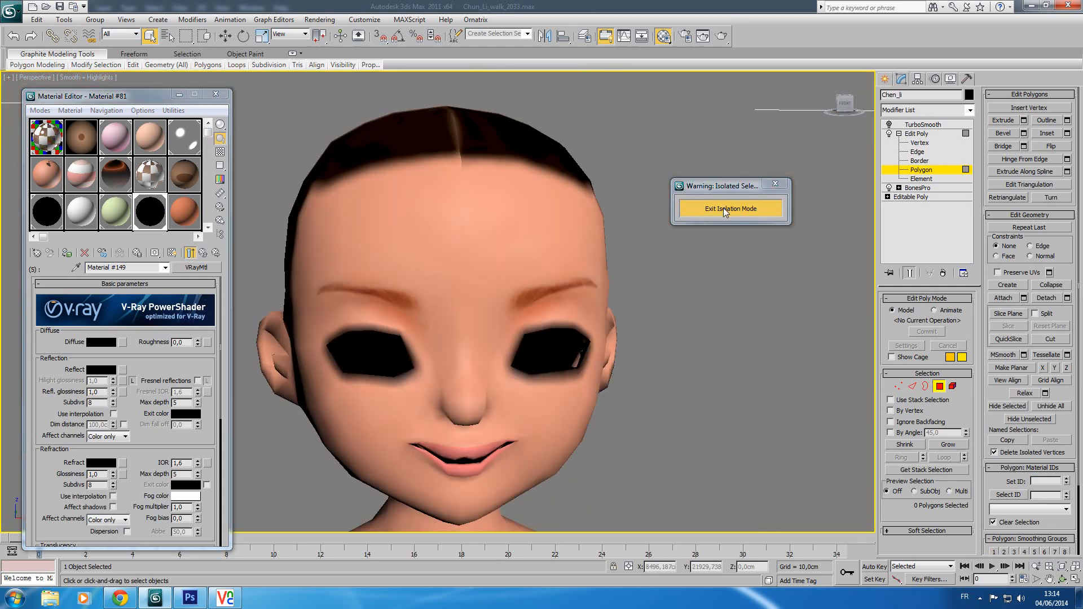
left_click(723, 208)
key("c")
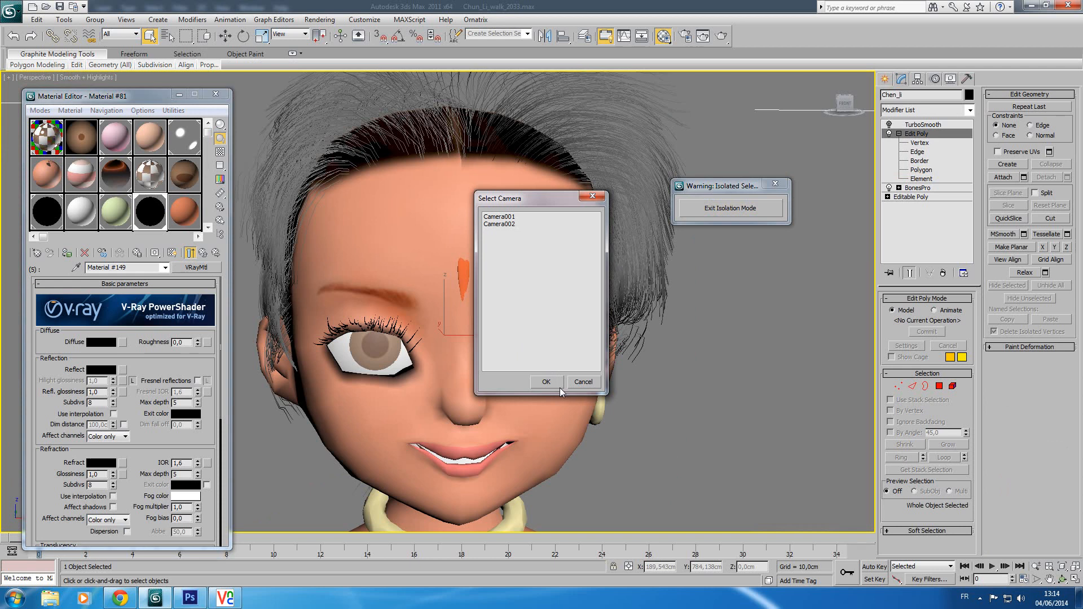
double_click(501, 224)
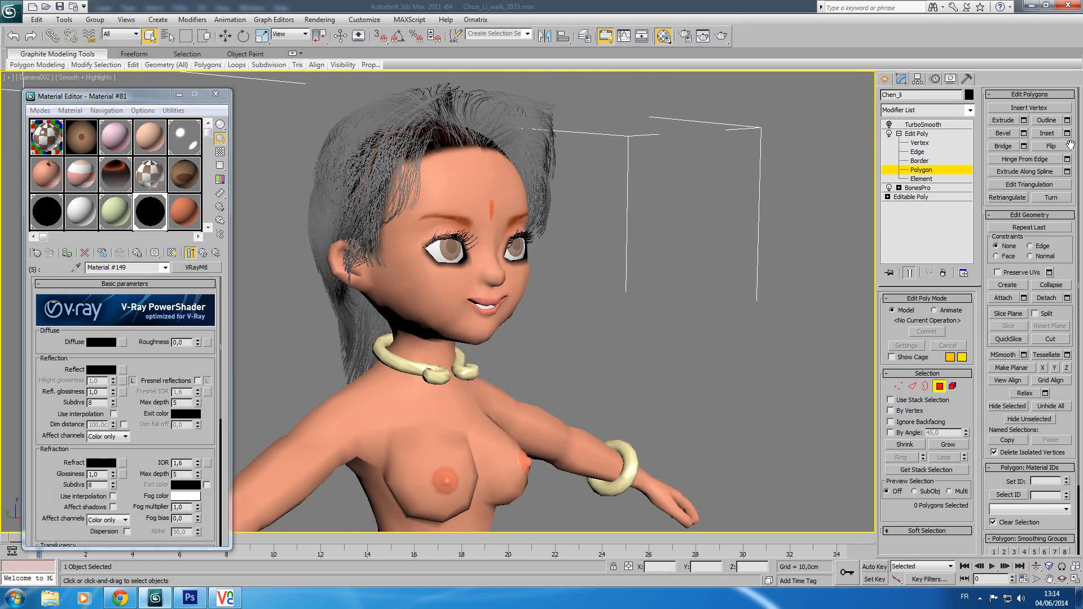
Exit polygon editing and switch the viewport to a Perspective view of the eyes with edged faces shown.
left_click(916, 134)
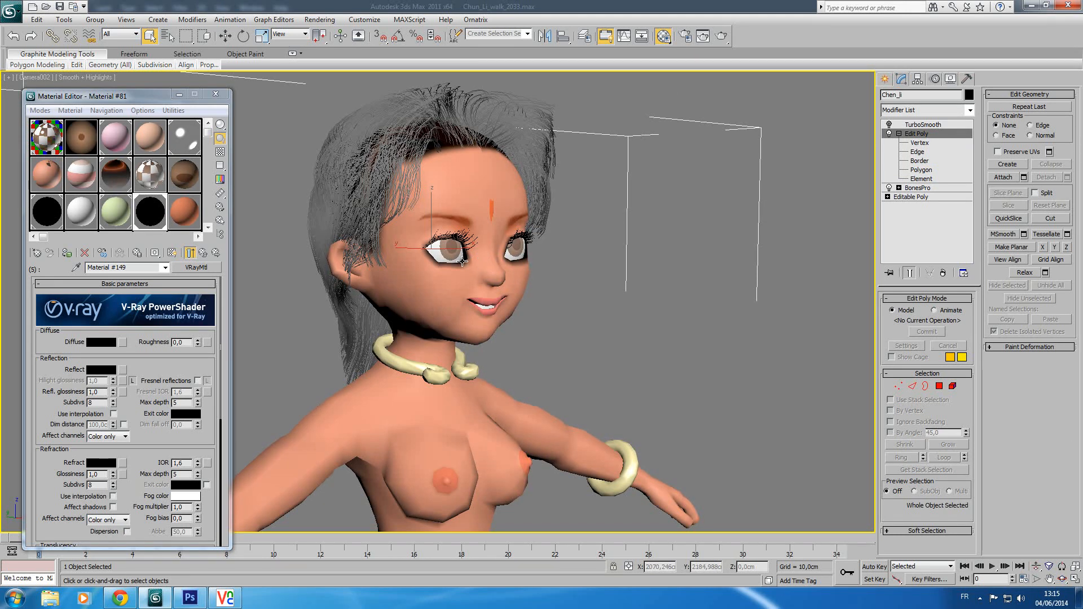
key("F3")
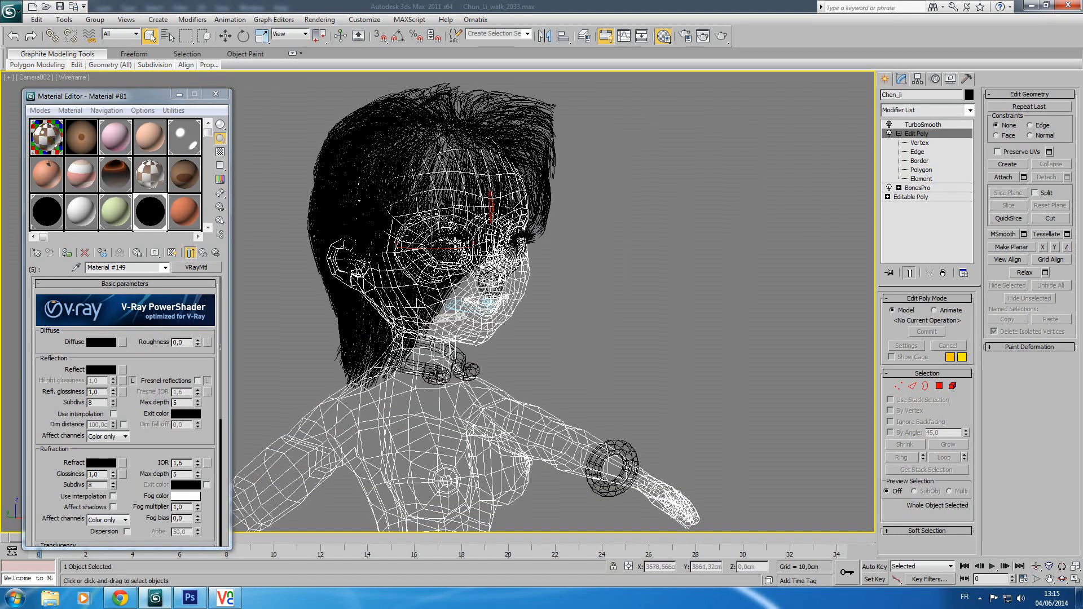
key("F3")
key("p")
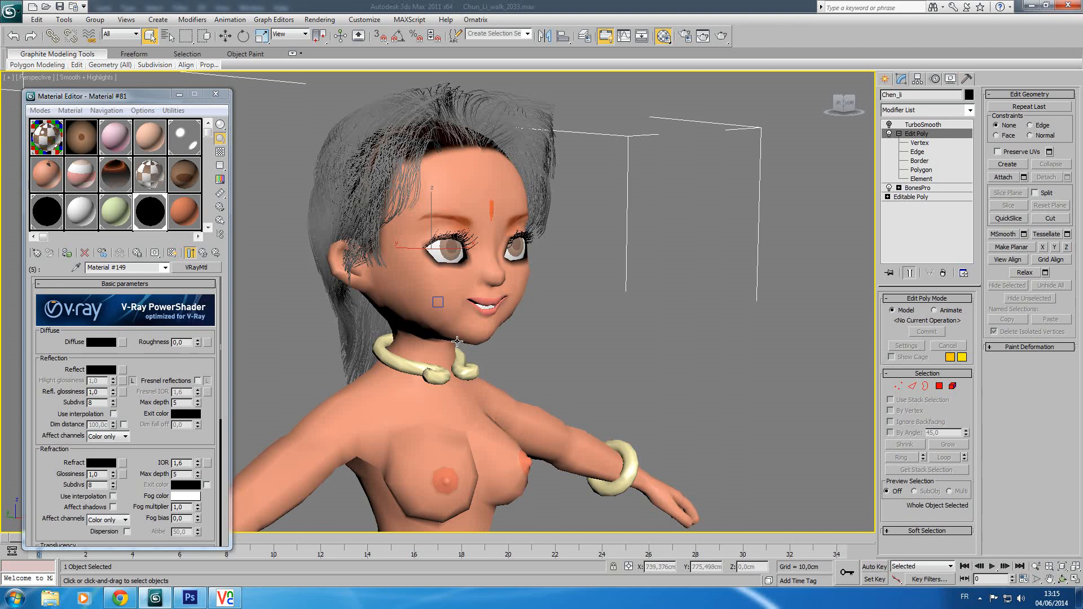
scroll(437, 305, "up", 5)
left_click(463, 179)
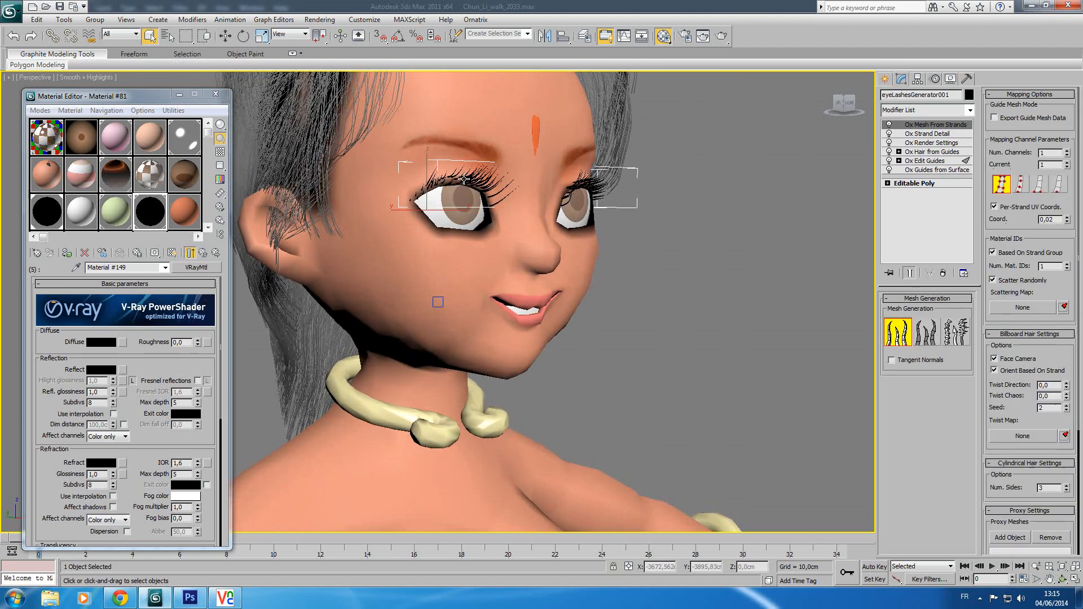
scroll(464, 179, "up", 5)
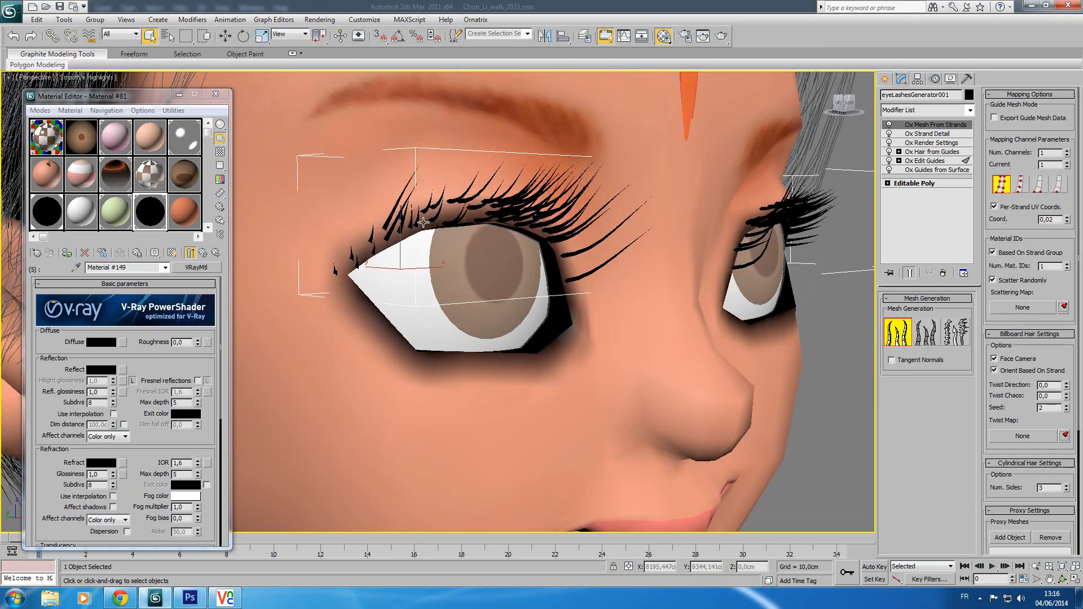
key("F4")
Select the eyeLashesGenerator surface among the overlapping eye meshes and inspect it in isolation before returning to the full scene.
left_click(426, 219)
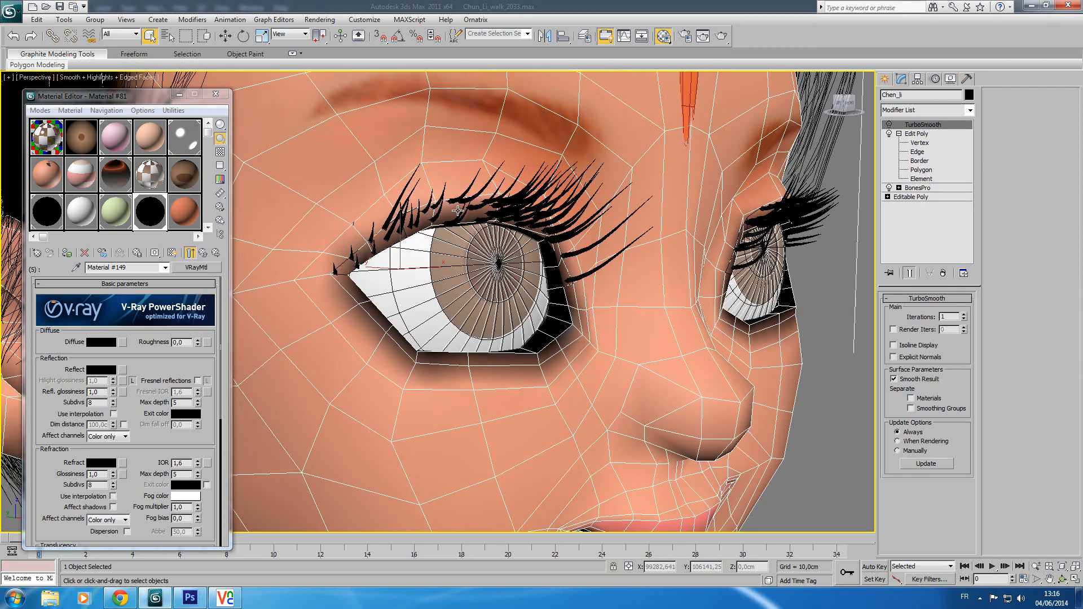
left_click(456, 211)
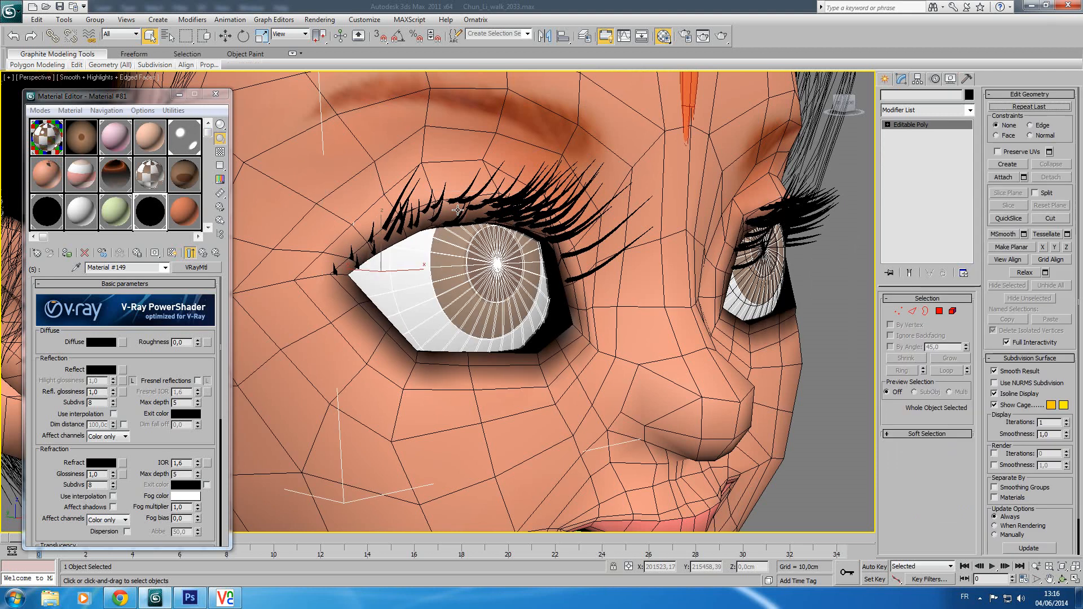
left_click(454, 212)
left_click(453, 212)
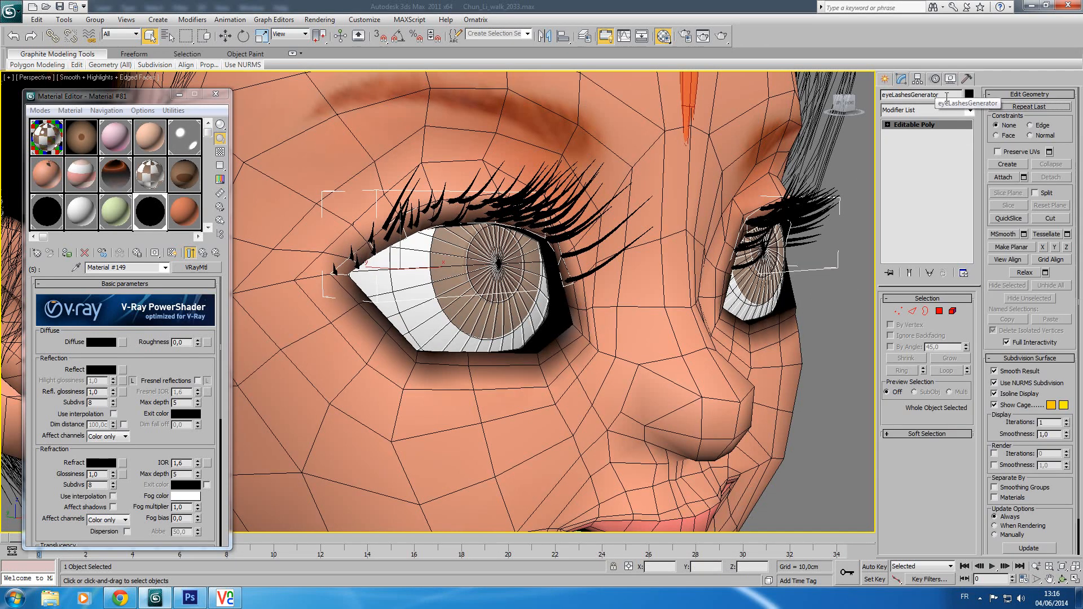
right_click(449, 224)
left_click(497, 133)
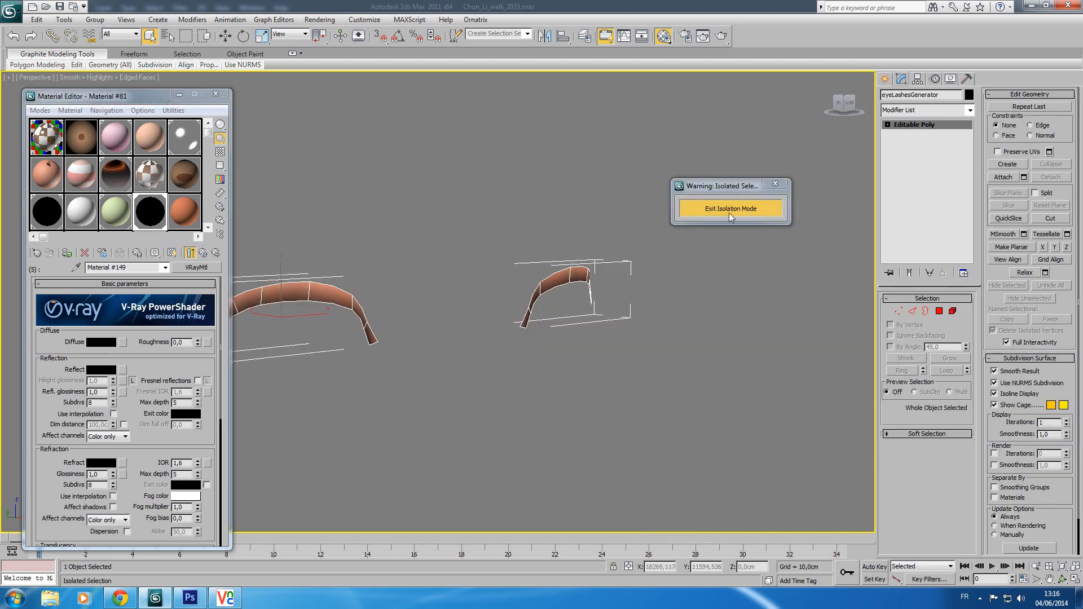
left_click(731, 215)
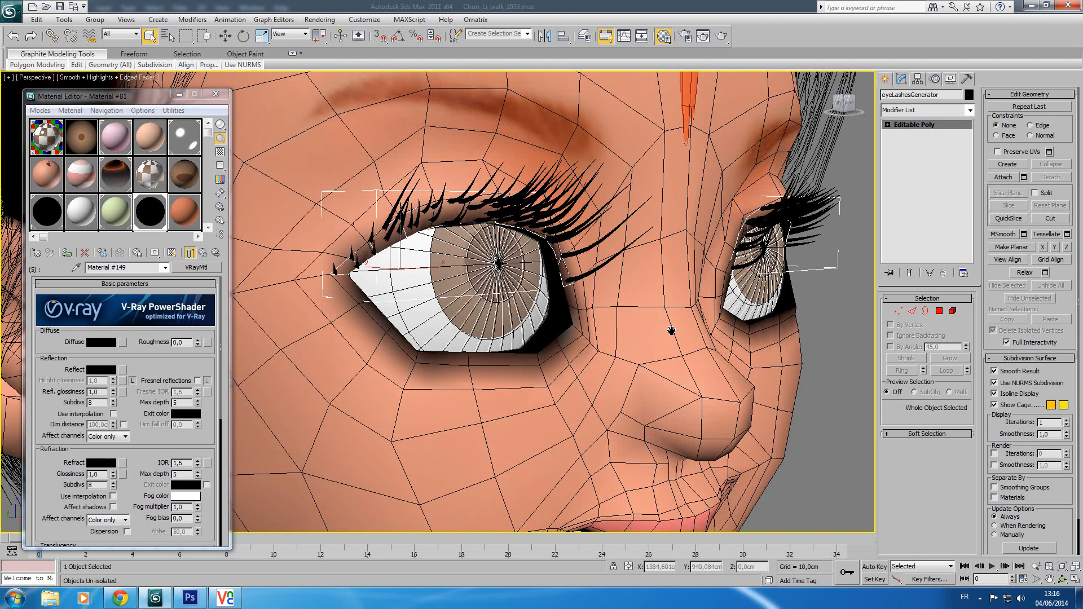
Clone the Chen_li body mesh and place the duplicate beside the original, about 130 cm away along X.
scroll(633, 364, "down", 5)
middle_click_drag(471, 393, 509, 307)
scroll(509, 307, "up", 3)
scroll(555, 242, "down", 4)
key("alt+z")
mouse_move(508, 395)
left_mouse_down()
mouse_move(514, 370)
mouse_move(514, 381)
left_mouse_up()
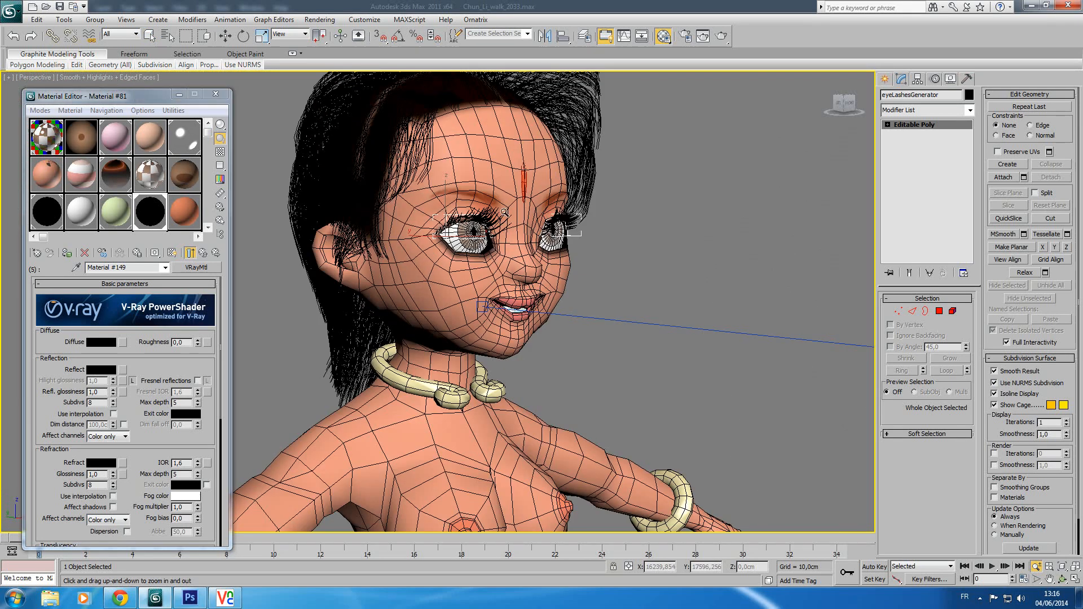
key("q")
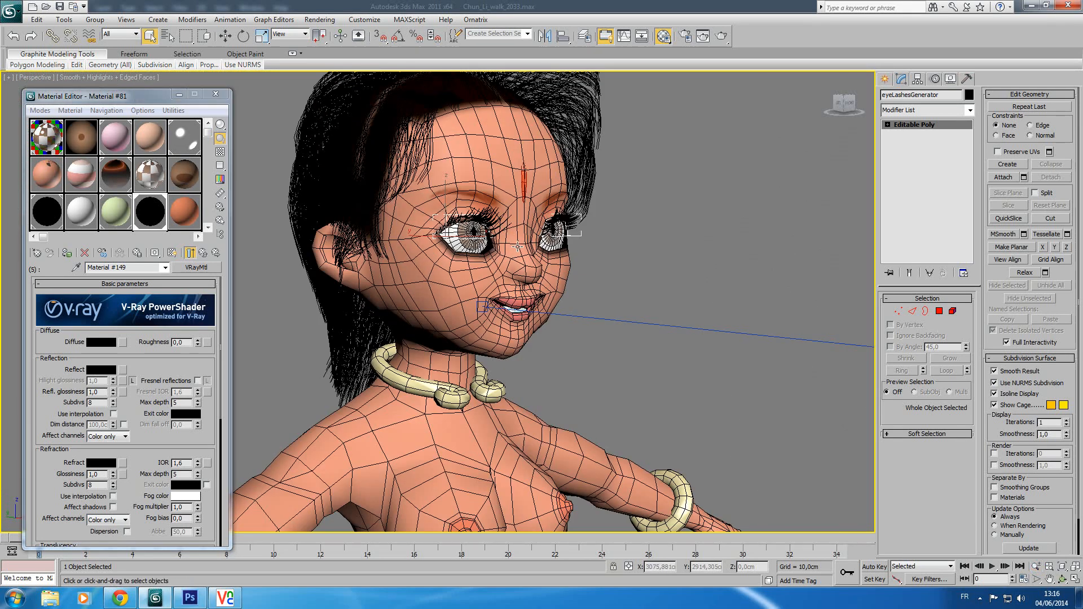
left_click(519, 256)
right_click(516, 258)
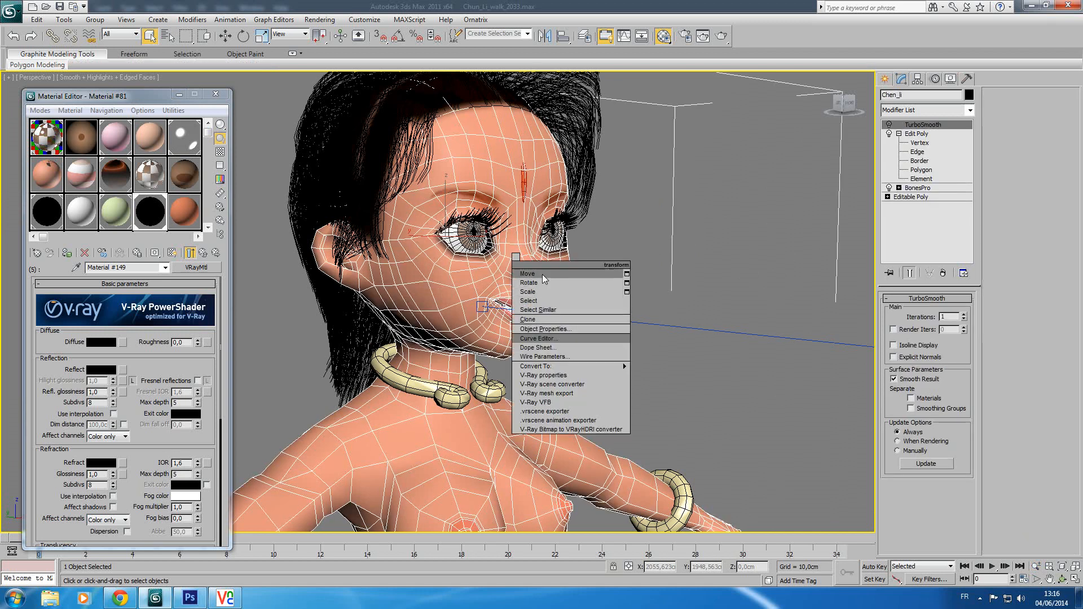
left_click(533, 273)
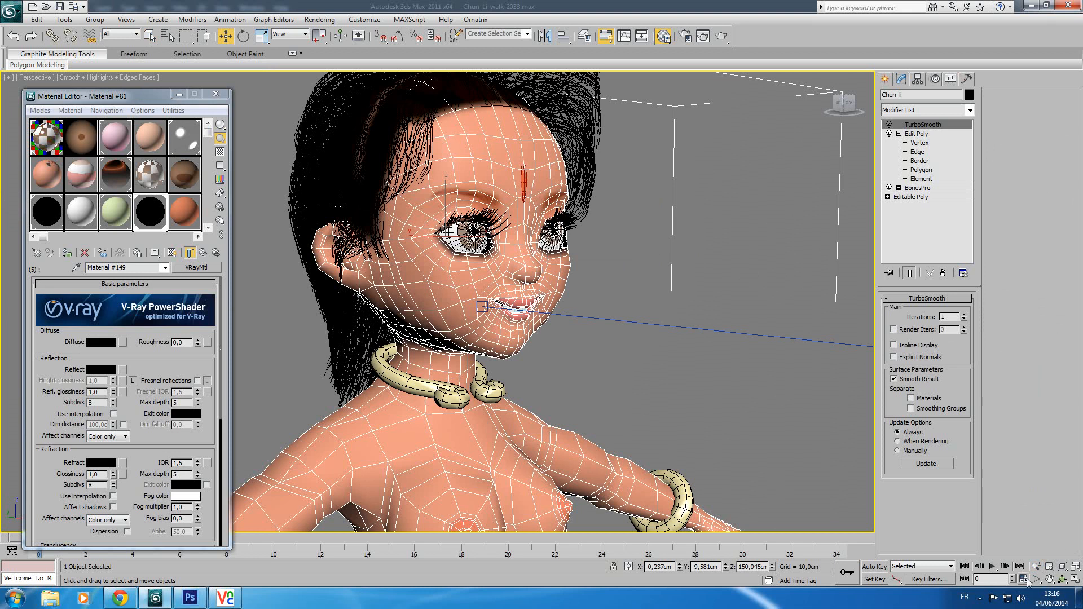
left_click(1063, 580)
left_click_drag(536, 321, 472, 399)
scroll(455, 354, "down", 8)
middle_click_drag(455, 354, 424, 370)
scroll(424, 369, "up", 3)
right_click(423, 371)
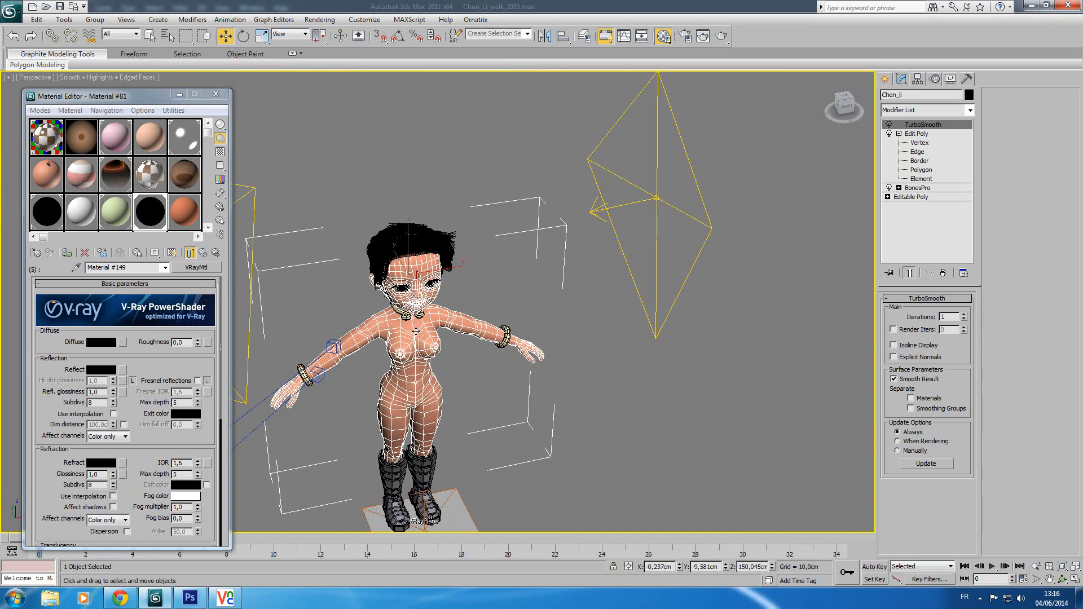
left_click_drag(415, 331, 657, 287, "shift")
left_click(539, 348)
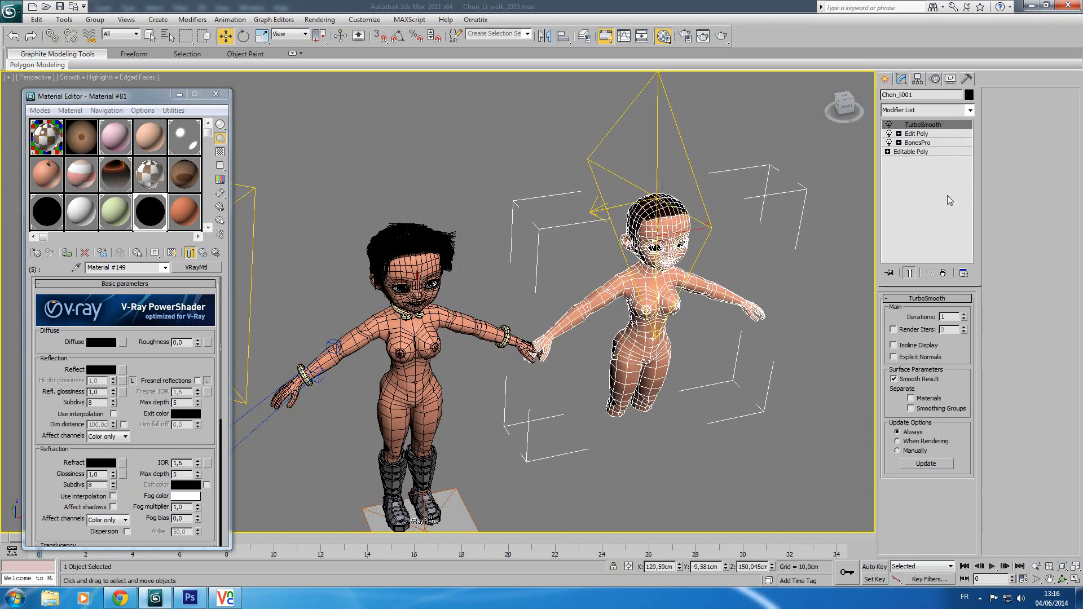
Remove the TurboSmooth, Edit Poly and BonesPro modifiers from the duplicate, leaving only its Editable Poly base.
left_click(943, 274)
left_click(943, 274)
left_click(943, 274)
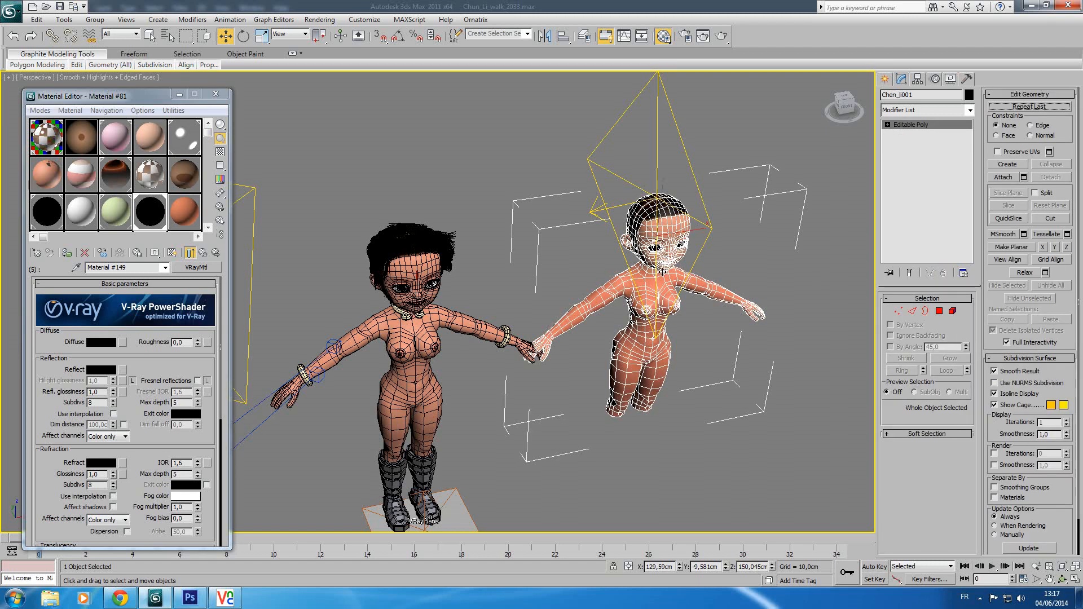
Select three short edges across the upper eyelid rim of the duplicate's right eye.
middle_click_drag(599, 296, 547, 322)
key("z")
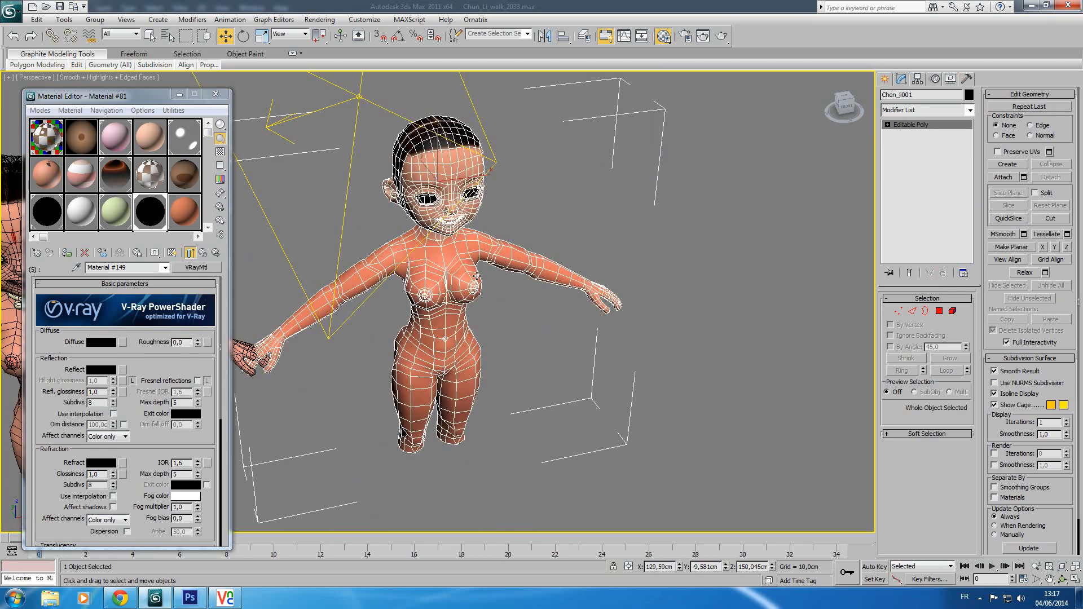
scroll(474, 273, "up", 2)
middle_click_drag(474, 251, 486, 330)
scroll(486, 264, "up", 4)
scroll(502, 226, "down", 2)
middle_click_drag(508, 210, 509, 333)
left_click(1062, 579)
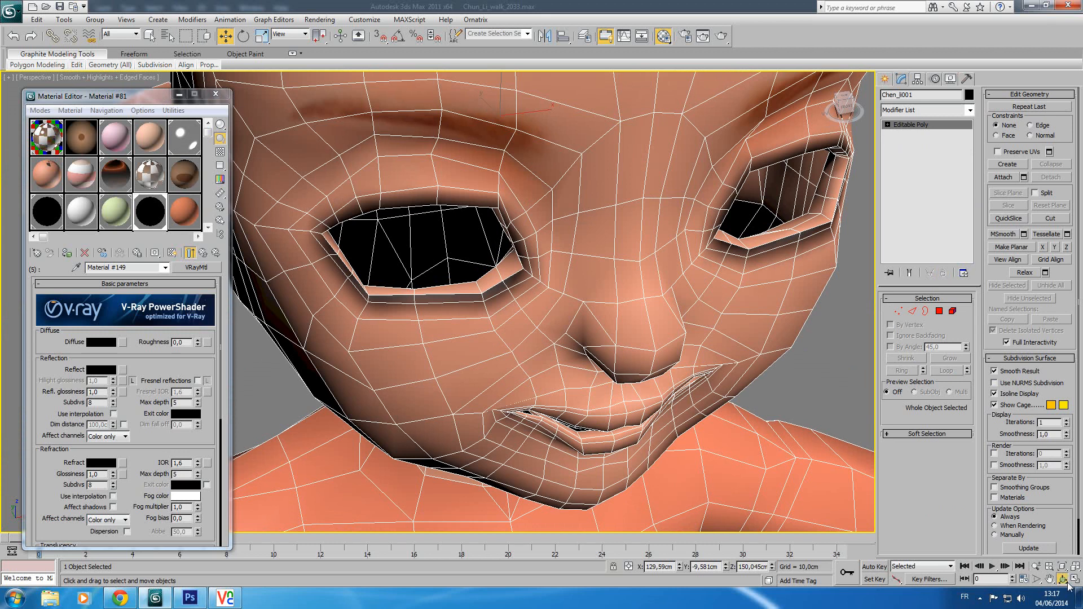
left_click_drag(442, 271, 448, 353)
scroll(421, 384, "up", 2)
key("w")
left_click(912, 311)
left_click(408, 281)
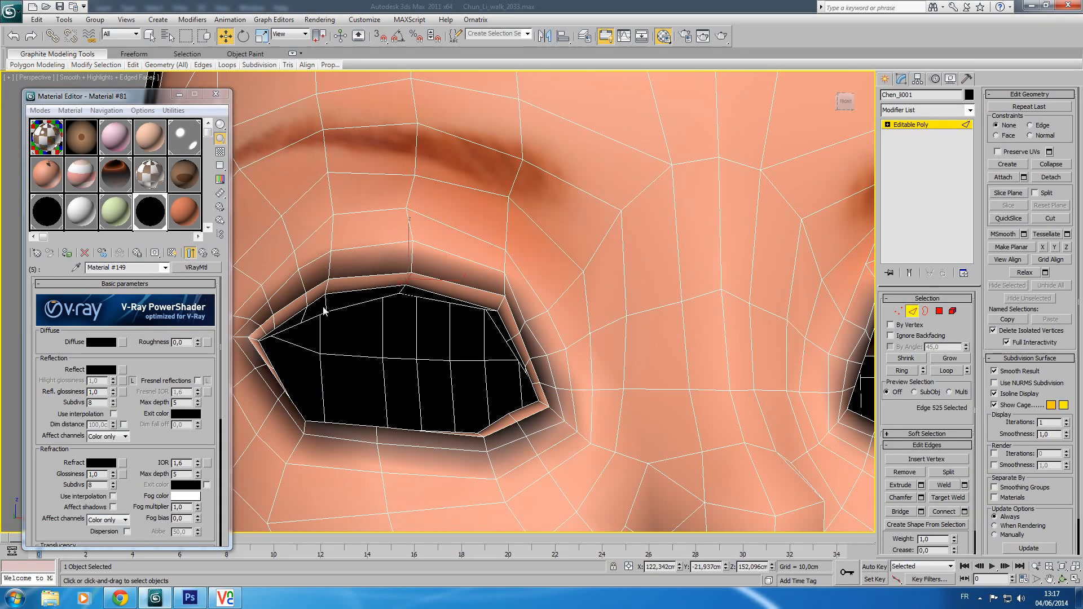
left_click(326, 291, "ctrl")
left_click(498, 306, "ctrl")
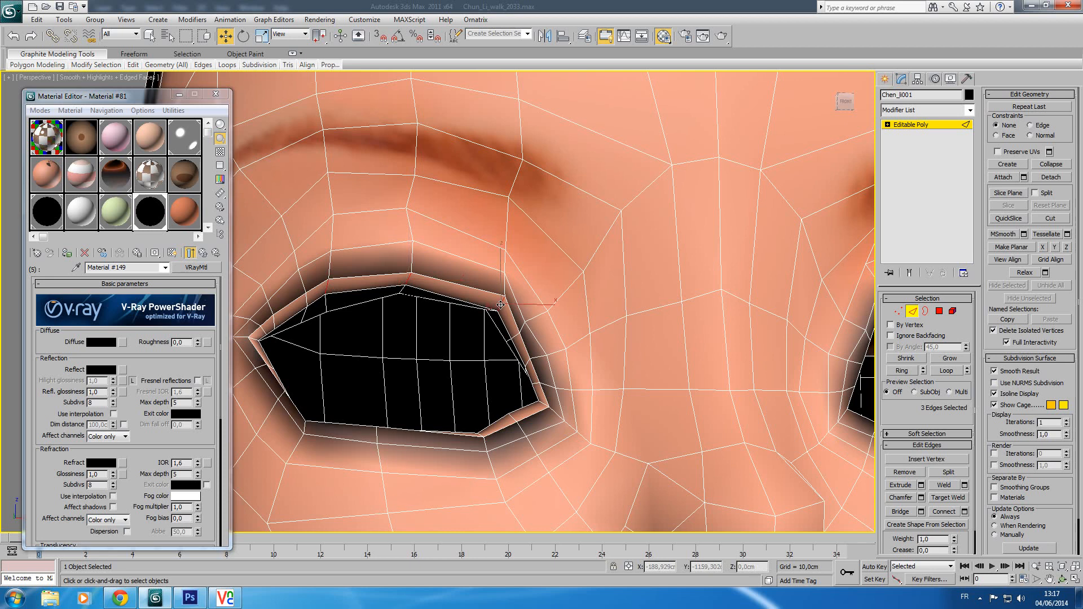
Enable soft selection and add the three matching upper rim edges of the duplicate's left eye to the selection.
left_click(920, 436)
left_click(1018, 108)
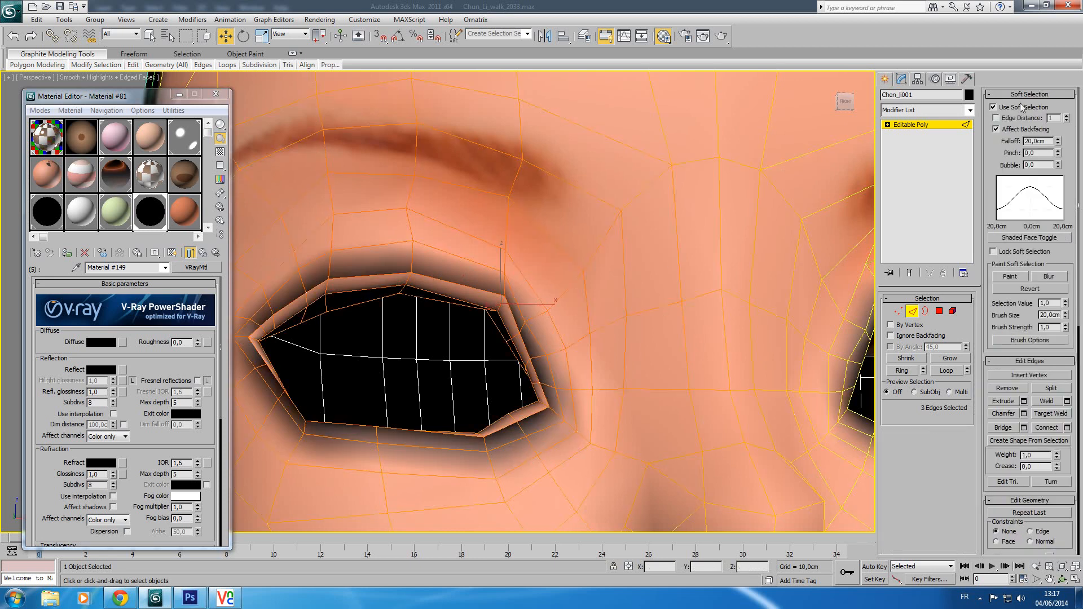
scroll(568, 271, "down", 2)
middle_click_drag(568, 271, 307, 227)
scroll(555, 267, "up", 4)
left_click(632, 250, "ctrl")
left_click(683, 265, "ctrl")
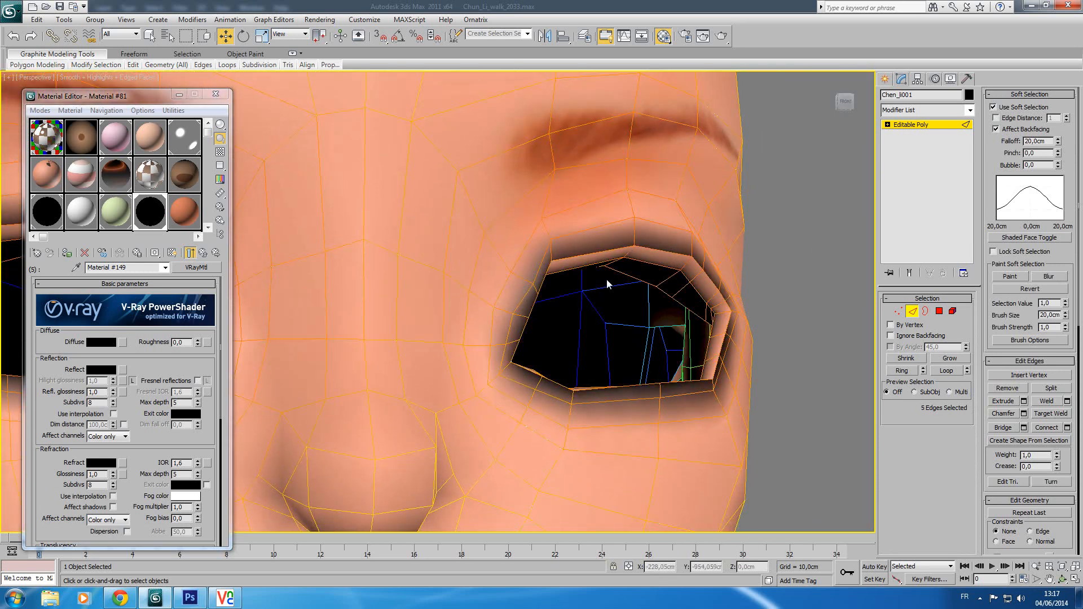
middle_click_drag(570, 293, 503, 291, "alt")
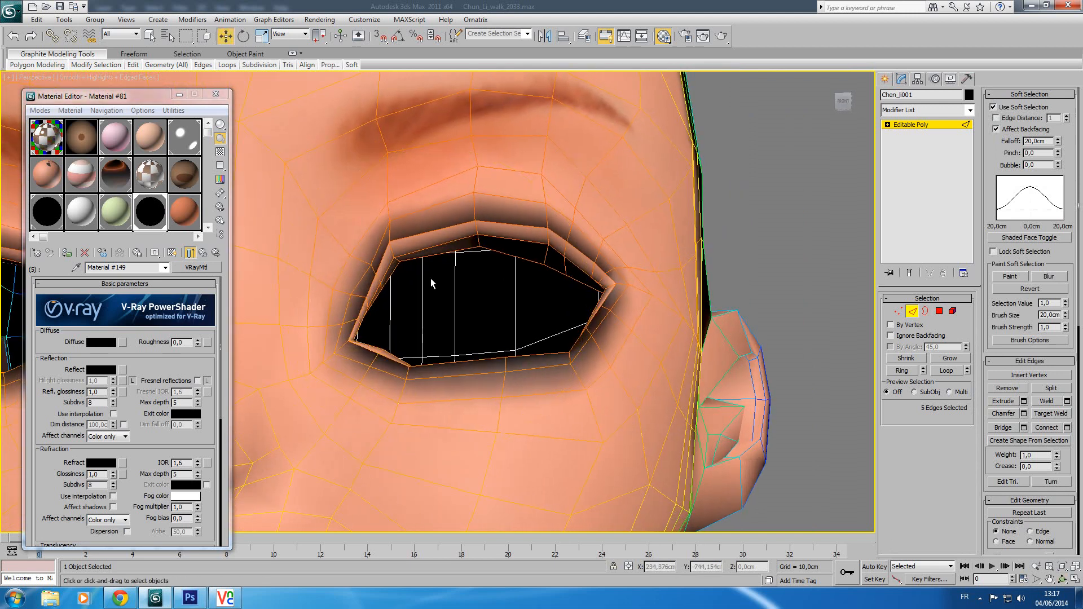
left_click(392, 252, "ctrl")
Limit the soft selection to a 1.8 cm falloff and an edge distance of 4, and lower the selected upper eyelid edges of both eyes.
left_click_drag(1058, 142, 1076, 192)
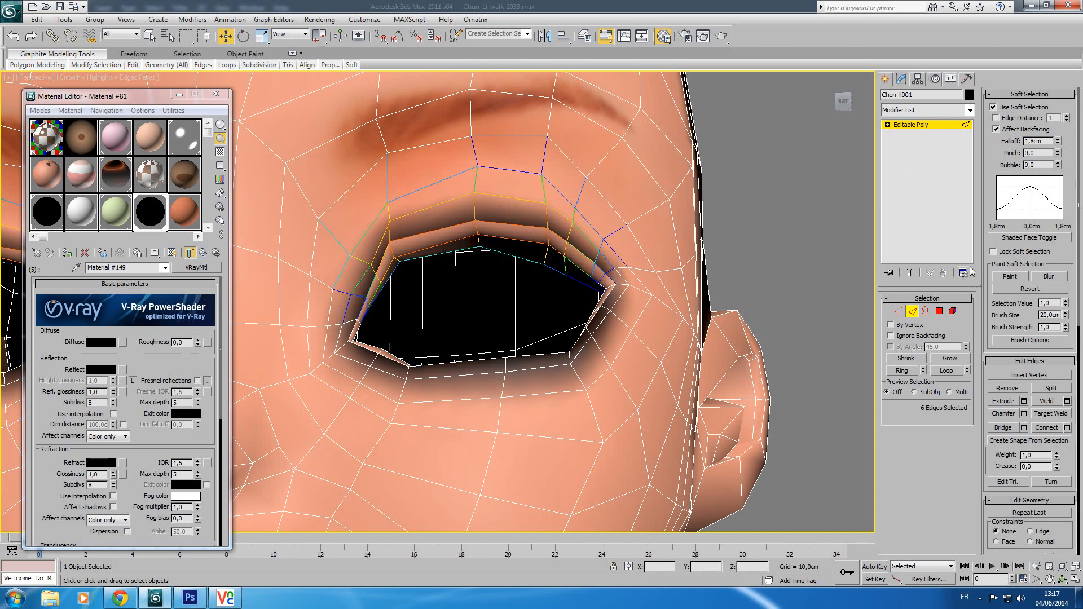
left_click(1005, 118)
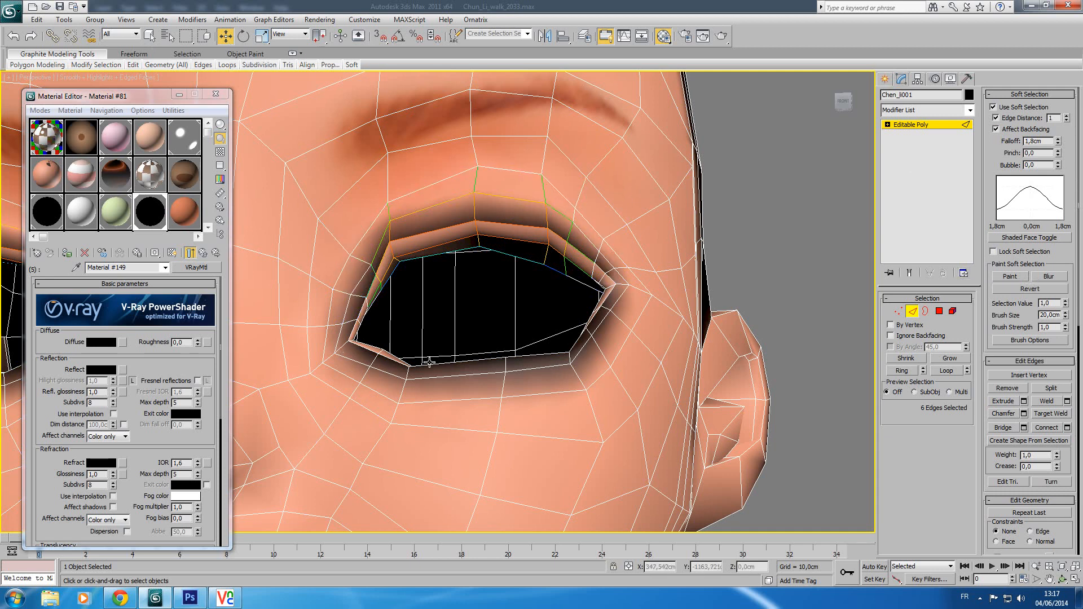
left_click(1066, 116)
left_click(1067, 116)
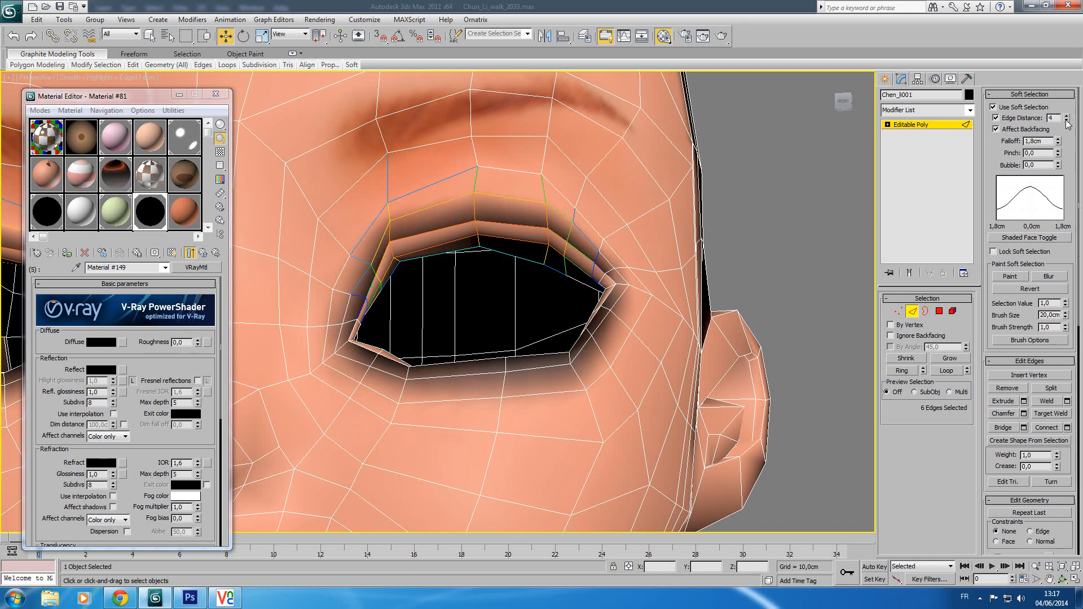
middle_click_drag(473, 252, 777, 262)
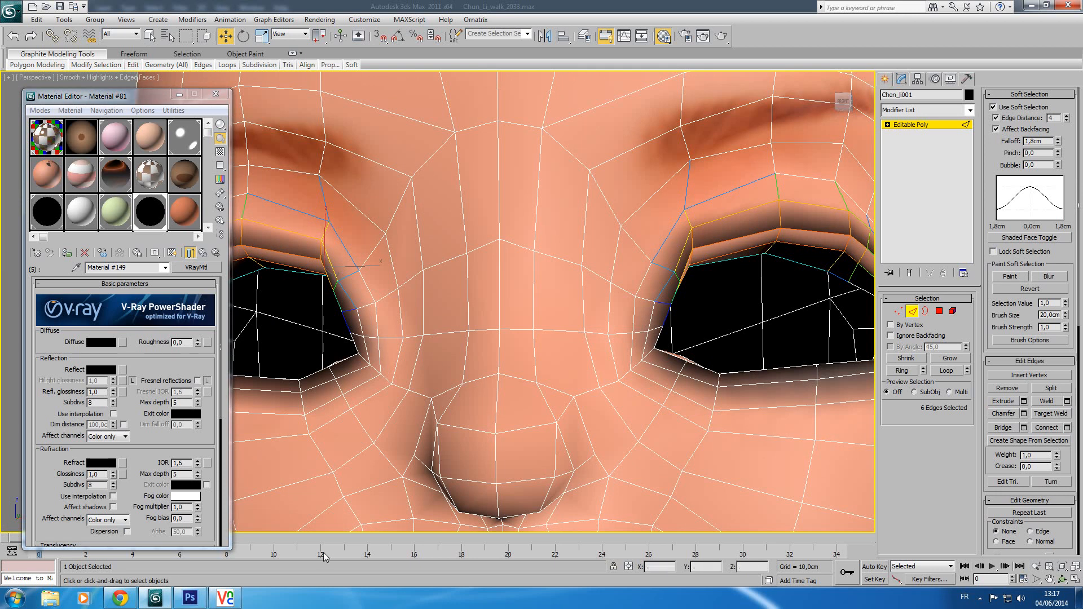
left_click_drag(325, 233, 340, 269)
Select the inner and outer corner edges of the left eye's upper lid and reduce the soft-selection falloff to 1.422 cm.
middle_click_drag(669, 275, 447, 272)
middle_click_drag(648, 322, 599, 314, "alt")
scroll(624, 321, "up", 3)
left_click(697, 251)
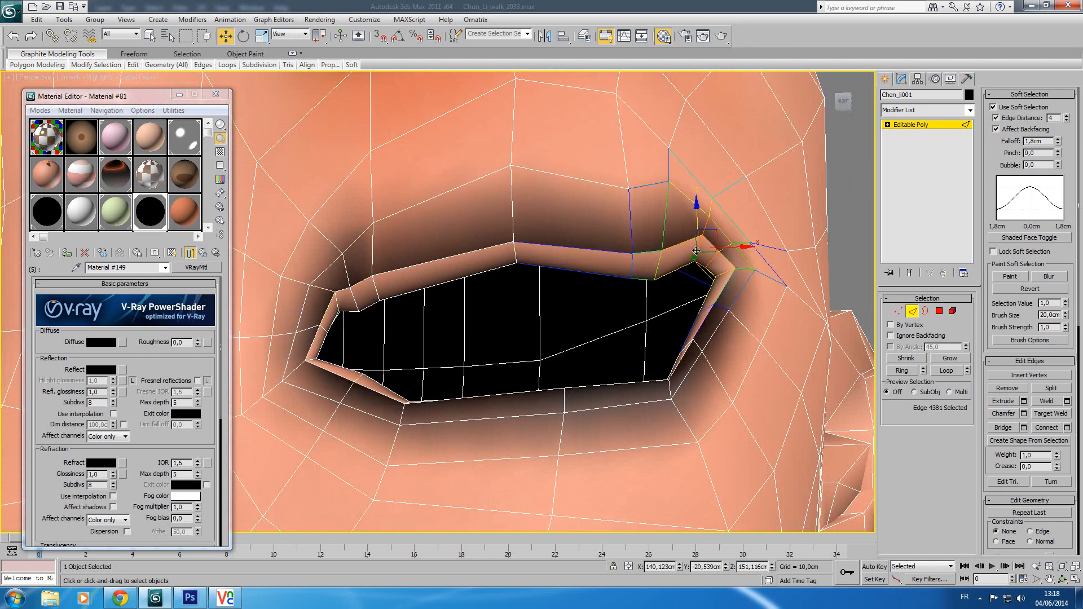
left_click(337, 305, "ctrl")
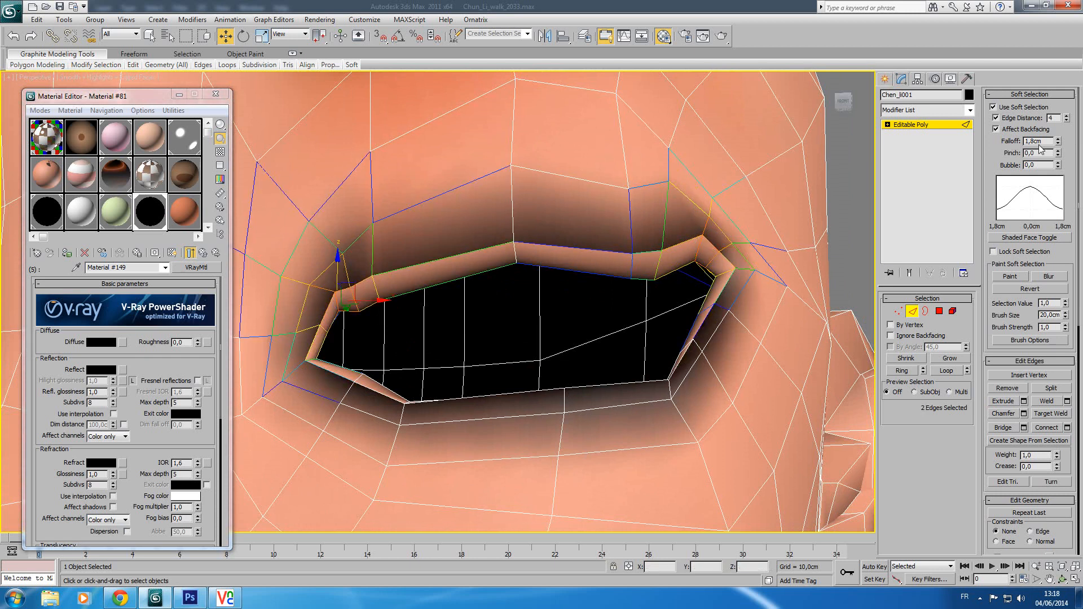
left_click_drag(1058, 145, 1059, 161)
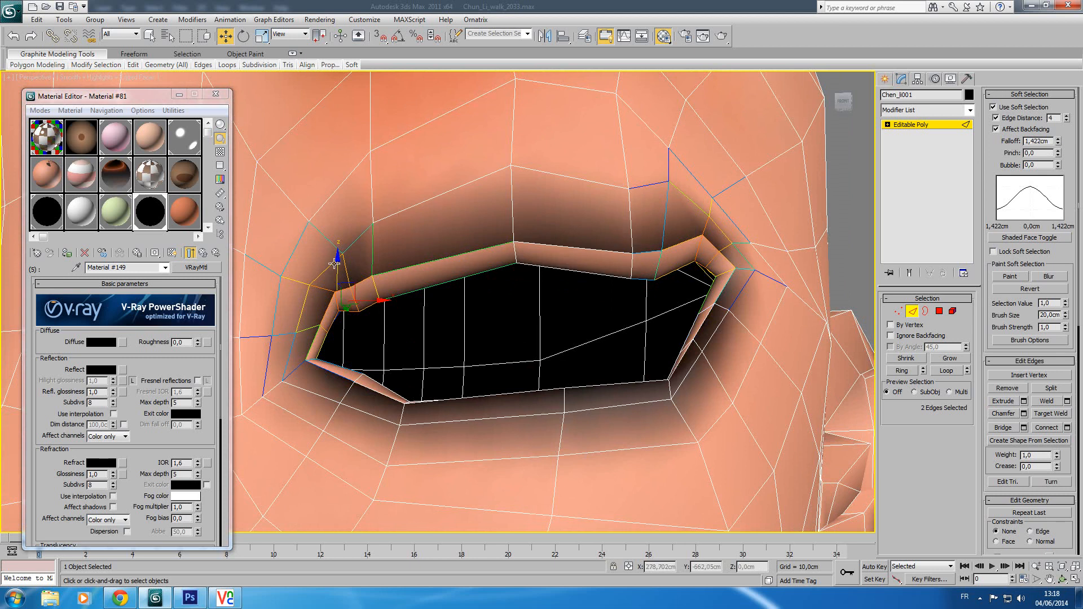
Add the matching corner edges of the right eye's upper lid and lower all four edges toward the eye corners.
middle_click_drag(320, 287, 544, 286, "alt")
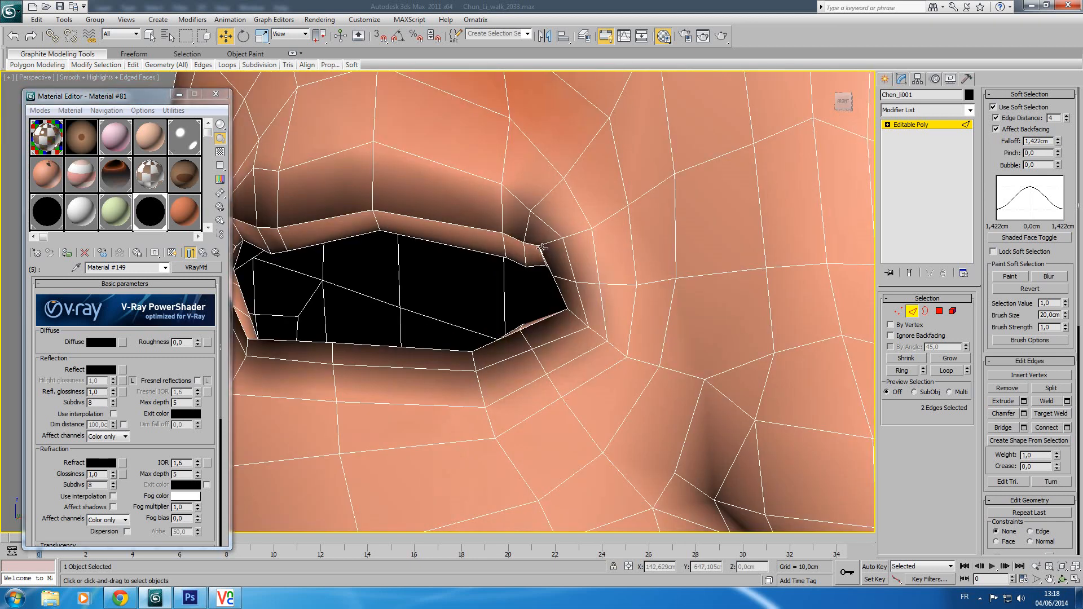
middle_click_drag(412, 256, 574, 237)
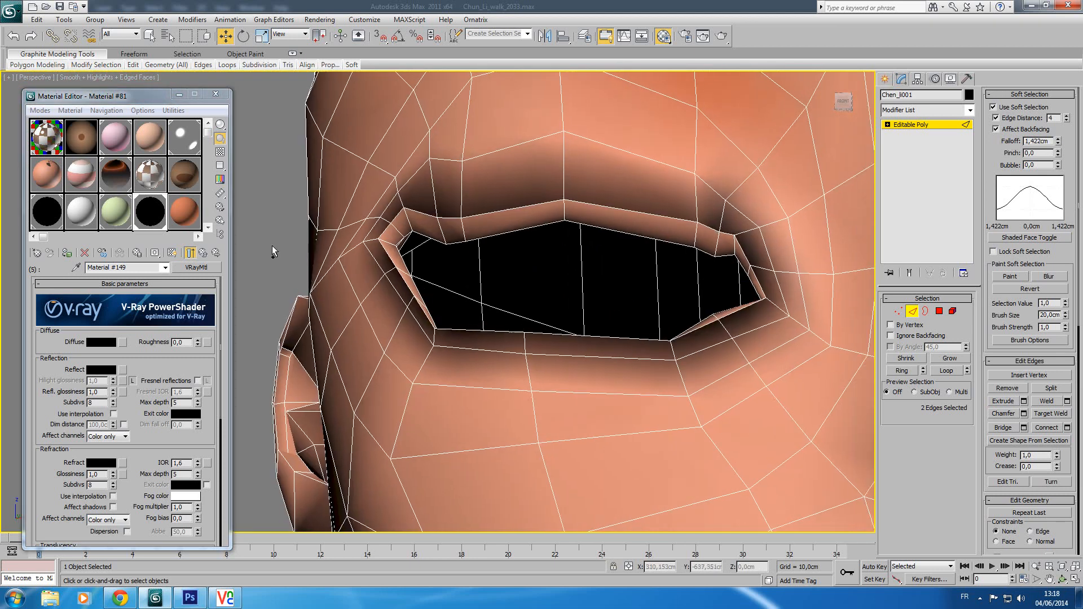
left_click(410, 223, "ctrl")
left_click(734, 246, "ctrl")
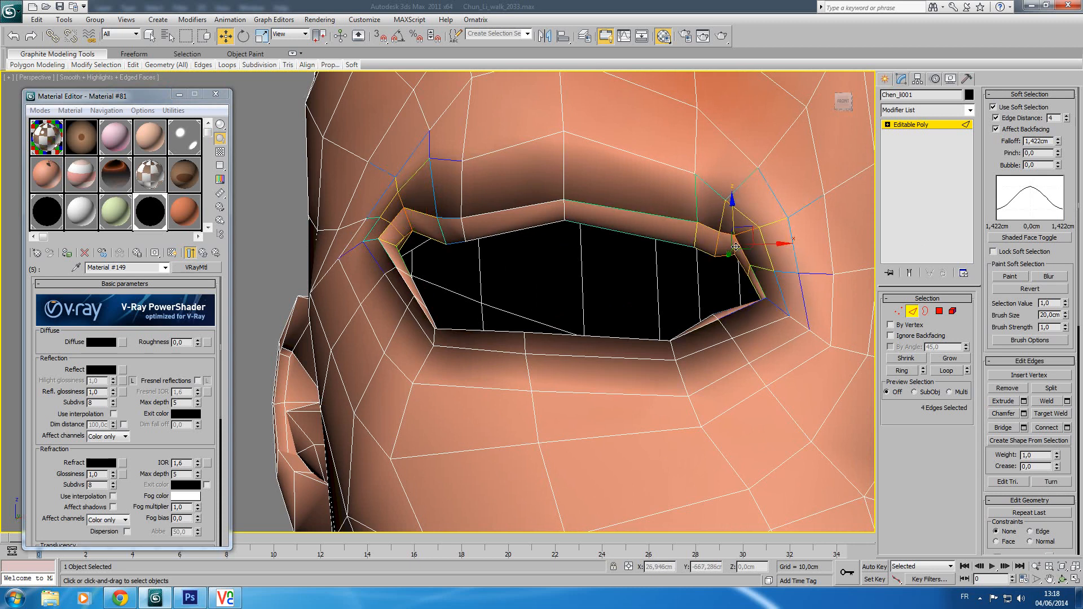
left_click_drag(735, 214, 742, 266)
Select the middle upper-lid edge of both eyes and lower the pair to the lower eye rims.
left_click(441, 241)
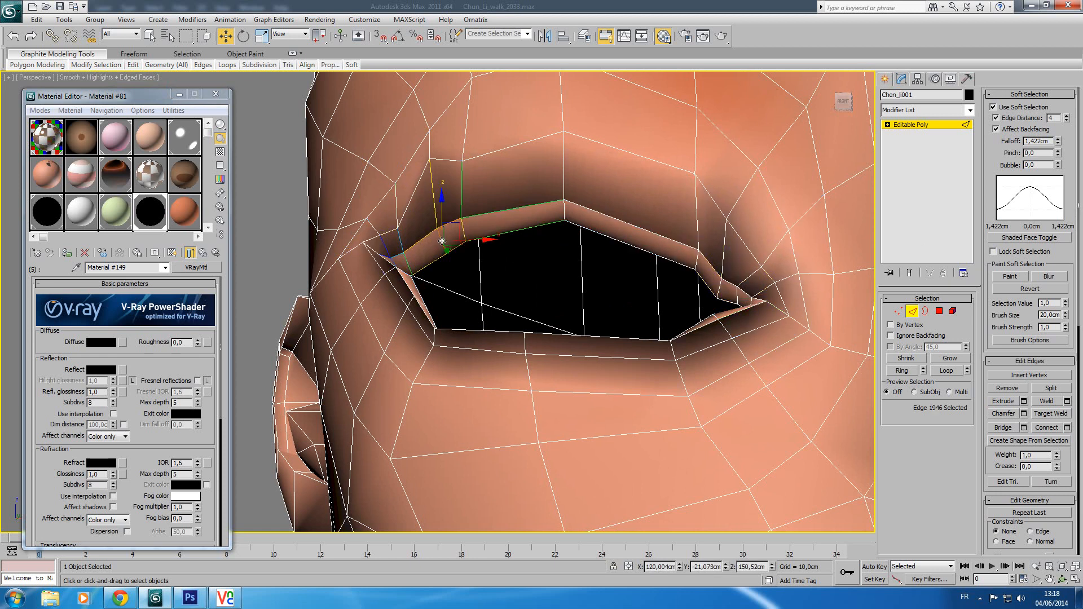
left_click(563, 215)
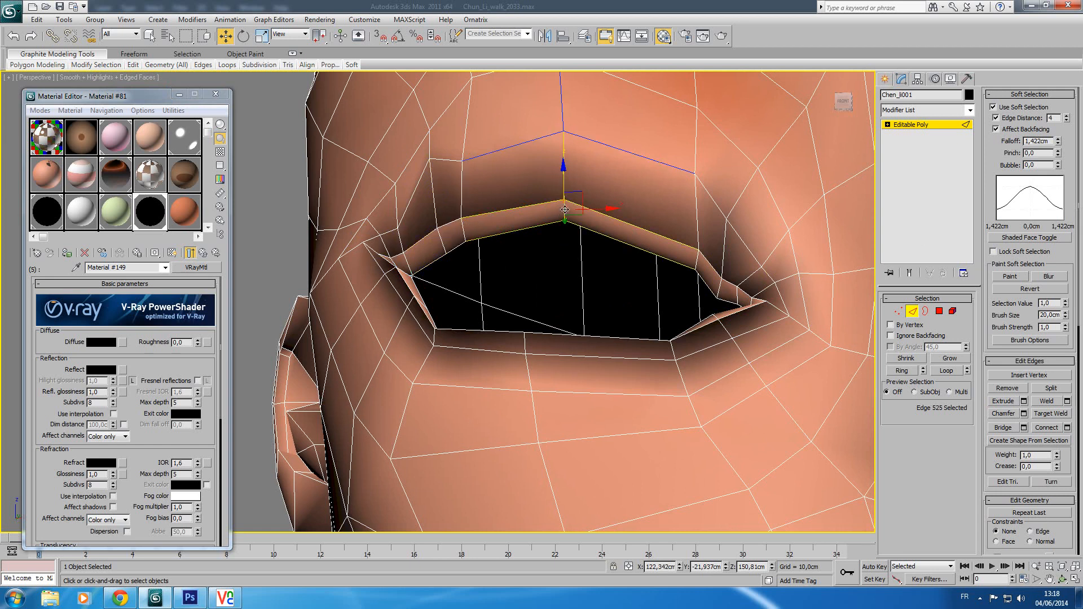
middle_click_drag(688, 233, 251, 237)
scroll(479, 217, "down", 2)
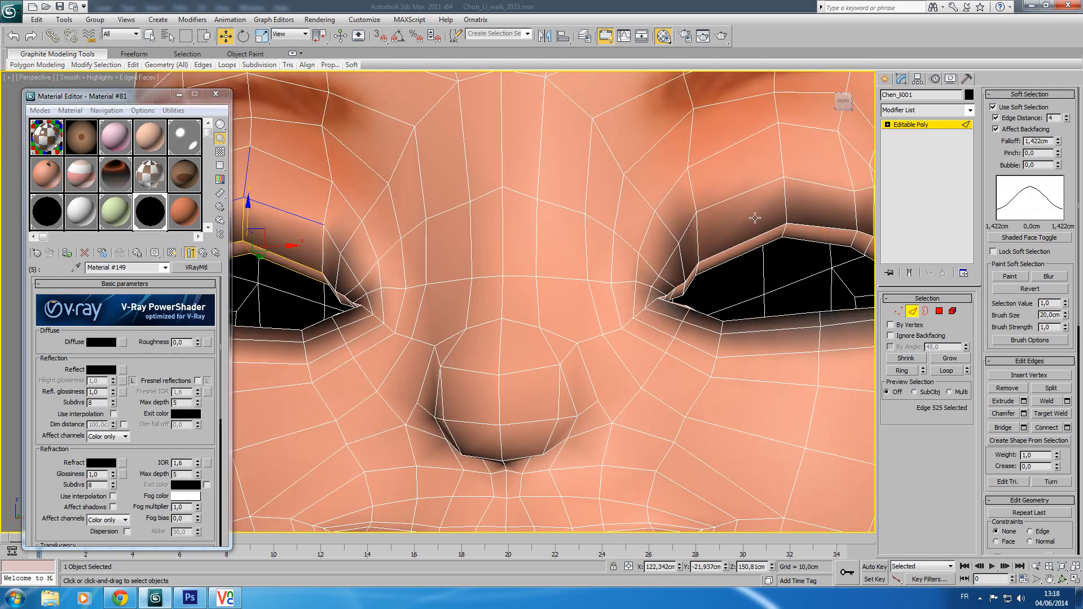
left_click(786, 229, "ctrl")
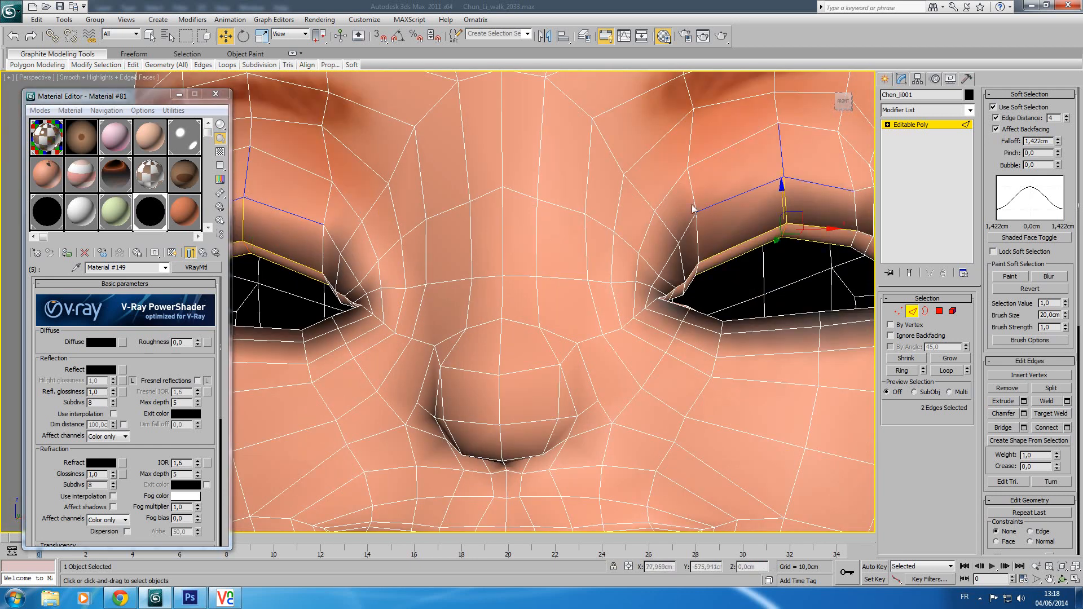
left_click_drag(782, 194, 793, 267)
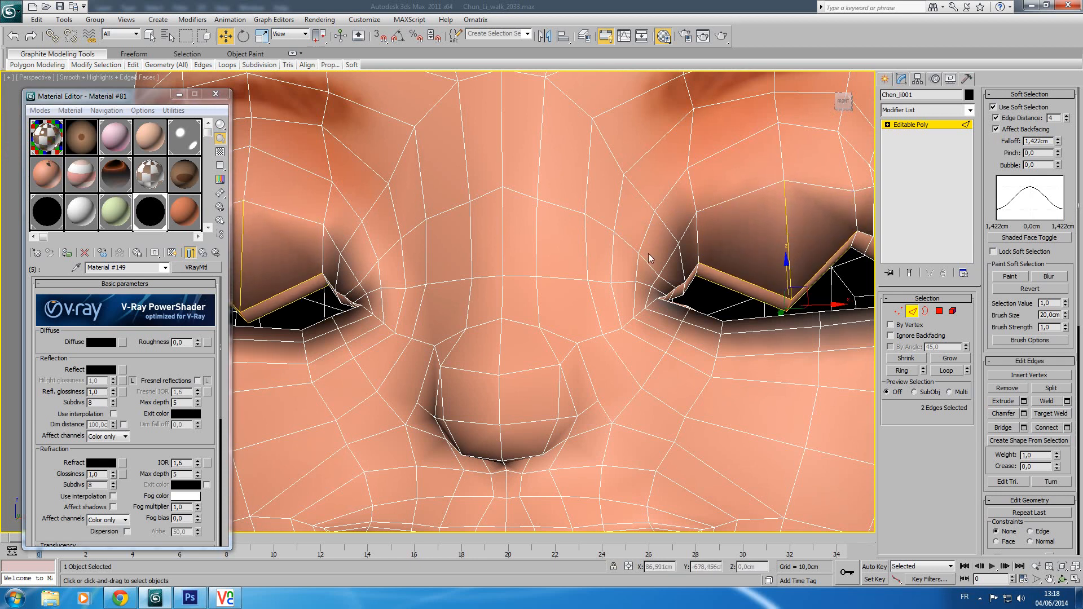
Select the inner and outer upper-lid edges flanking the middle on both eyes and lower all four toward the lower rims.
middle_click_drag(700, 329, 554, 309)
scroll(559, 305, "up", 3)
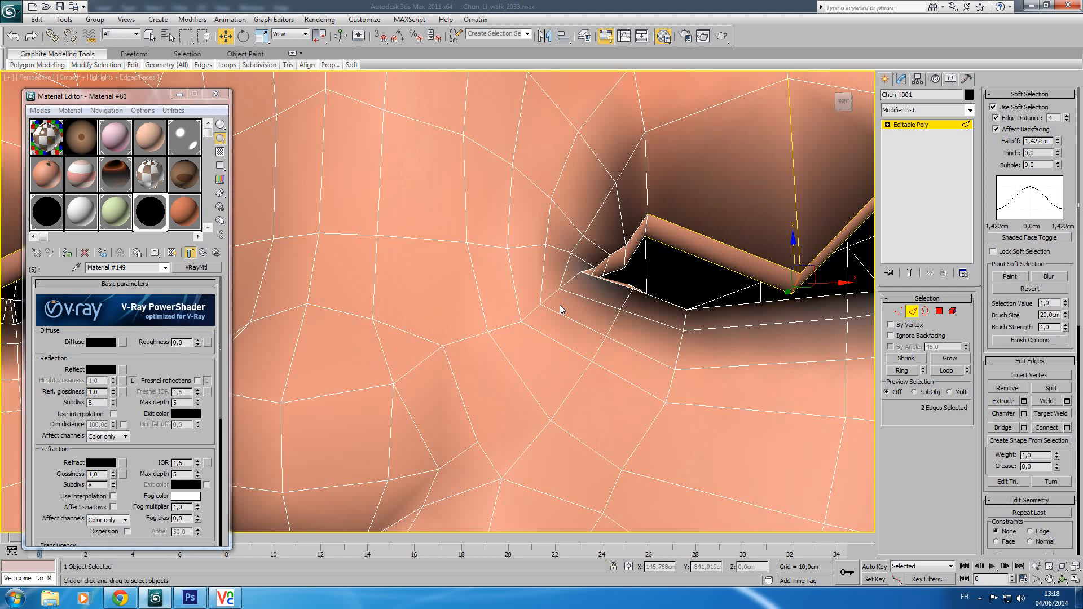
left_click(648, 225)
middle_click_drag(606, 252, 520, 260)
left_click(807, 191, "ctrl")
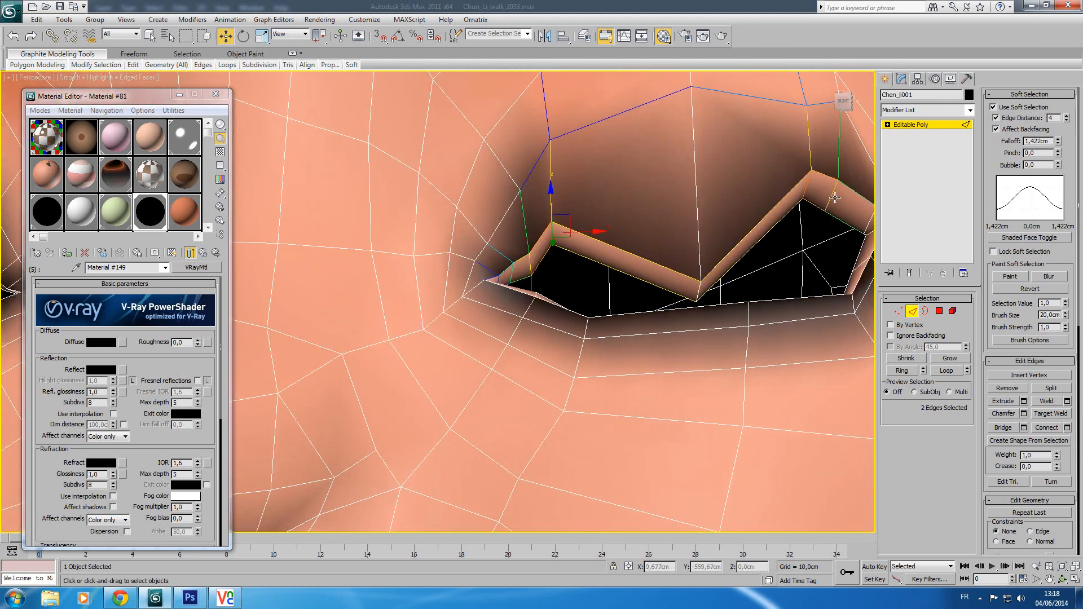
middle_click_drag(637, 233, 663, 230, "alt")
left_click(662, 228, "ctrl")
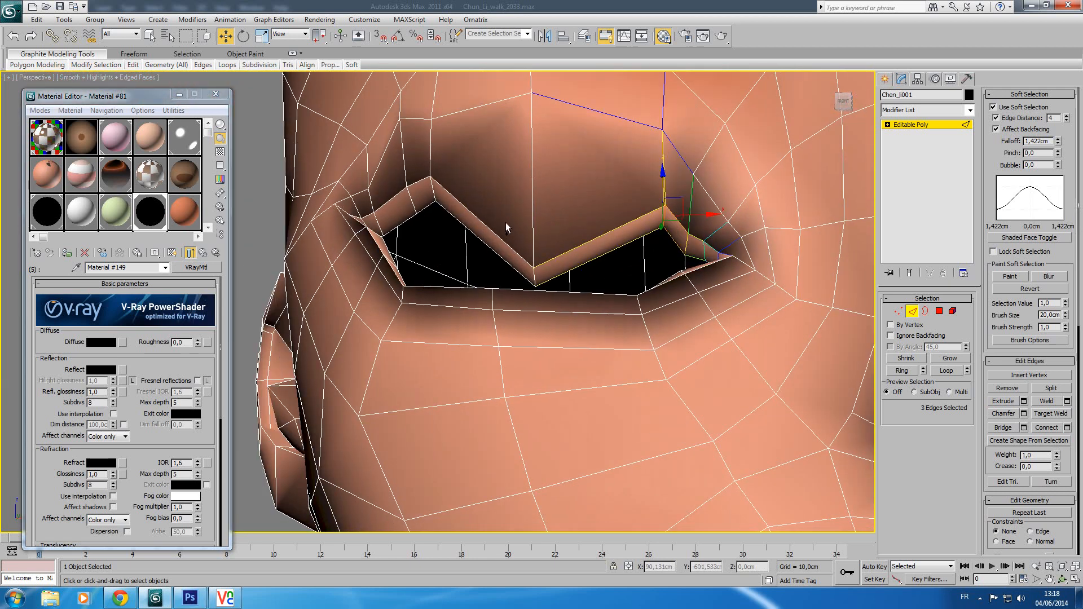
left_click(431, 198, "ctrl")
left_click_drag(438, 151, 437, 217)
Lower the right eye's middle upper-lid edge slightly and bring its outer edge down to the lower rim.
left_click(532, 257)
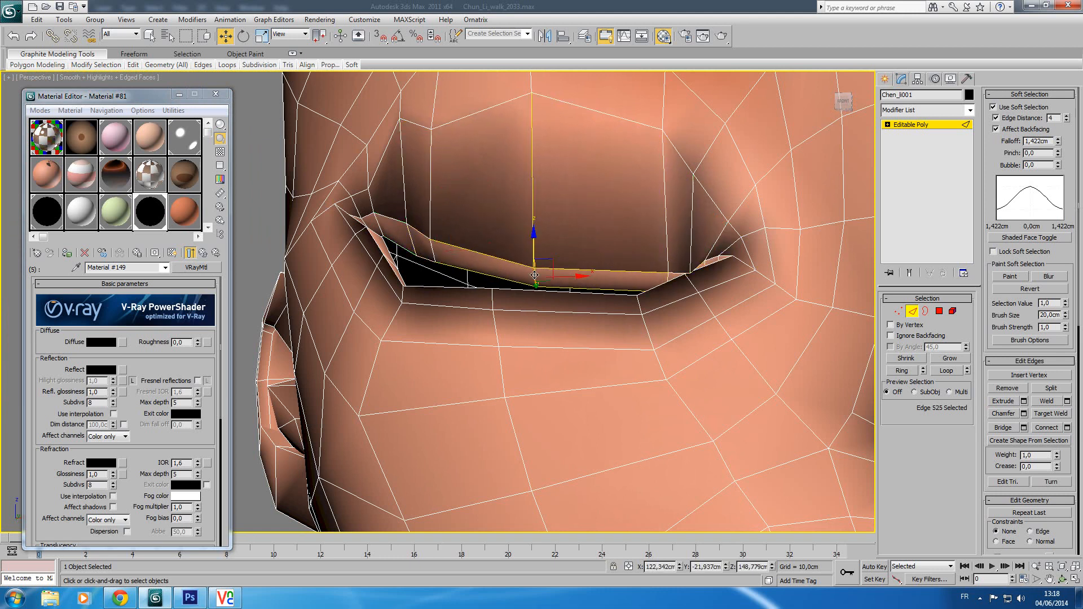
left_click_drag(533, 249, 447, 263)
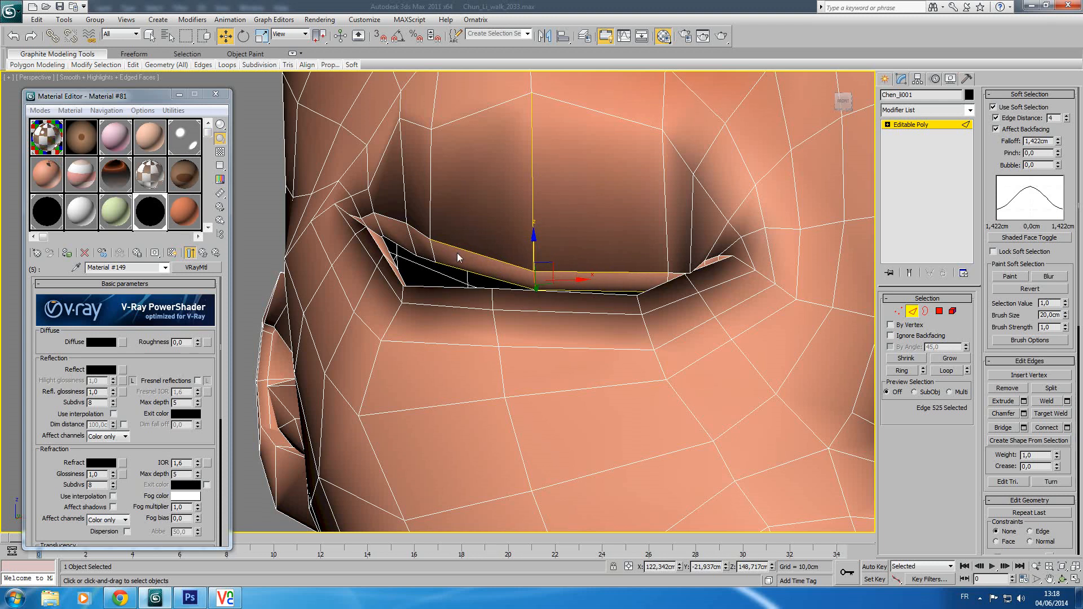
left_click(434, 250)
left_click_drag(433, 208, 407, 242)
left_click(406, 239)
scroll(569, 247, "down", 6)
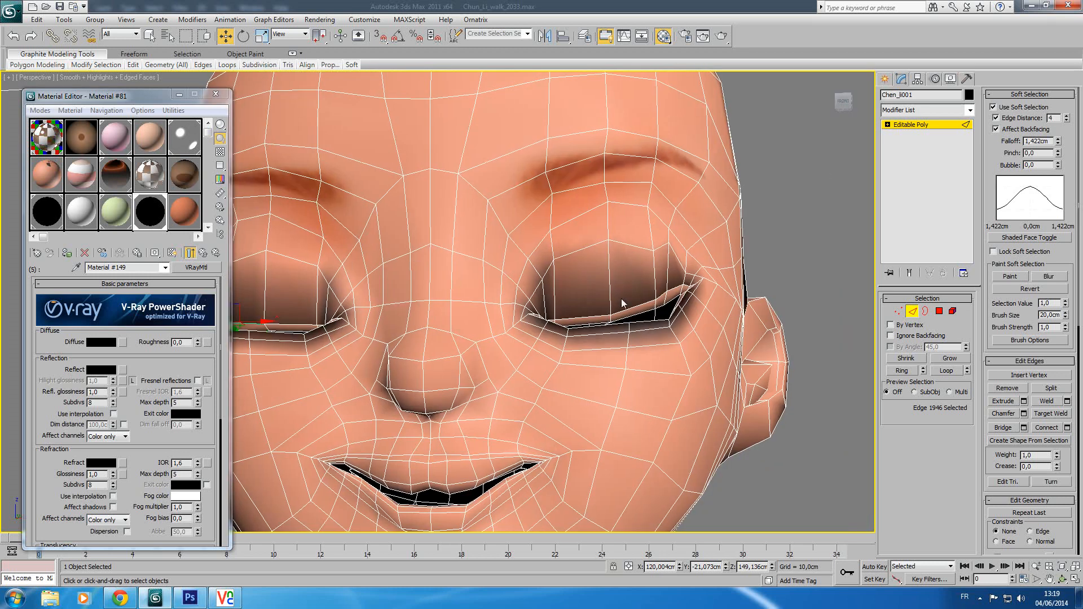
Lower the left eye's outer upper-lid edge, reduce the soft-selection falloff to 0.995 cm, and adjust the neighbouring edge toward the corner.
left_click(656, 305)
left_click_drag(657, 274, 676, 301)
left_click(667, 278)
left_click_drag(1058, 141, 1060, 158)
left_click_drag(680, 292, 681, 290)
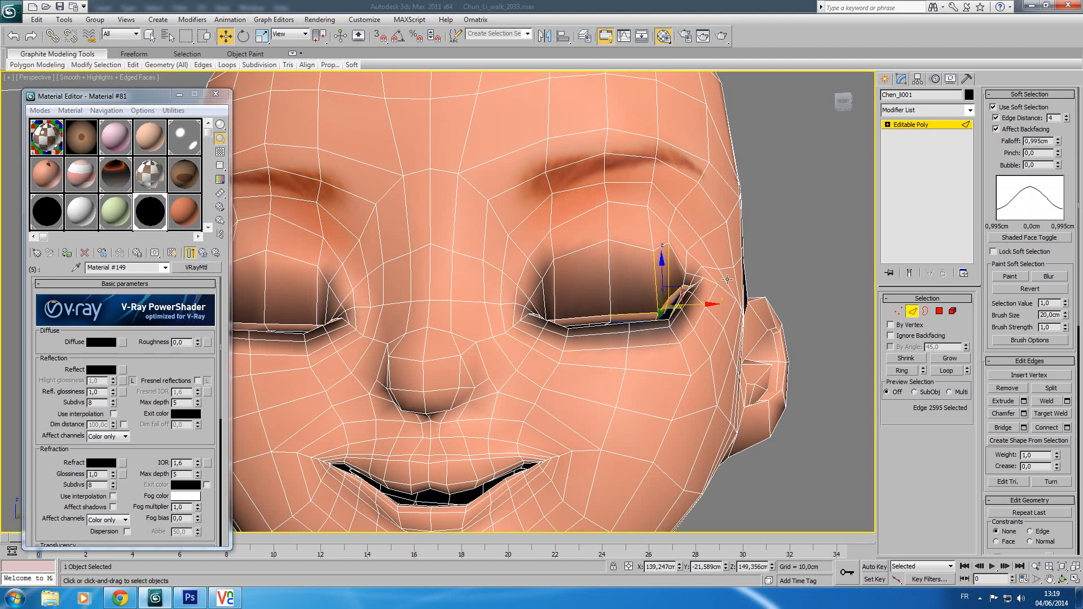
Disable soft selection and fine-tune the edge at the outer corner of the left eye's upper lid.
left_click(1014, 108)
left_click(668, 306)
left_click_drag(684, 286, 685, 290)
scroll(671, 282, "down", 2)
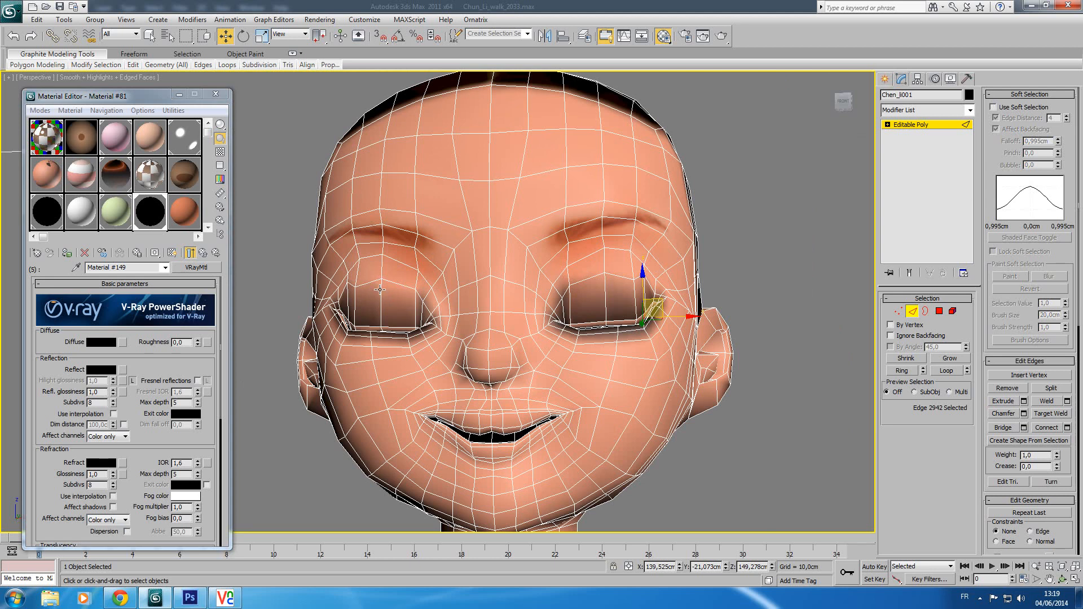
Select the two crease edges across the right eye's upper lid and lower them about 1.38 cm.
scroll(379, 289, "up", 4)
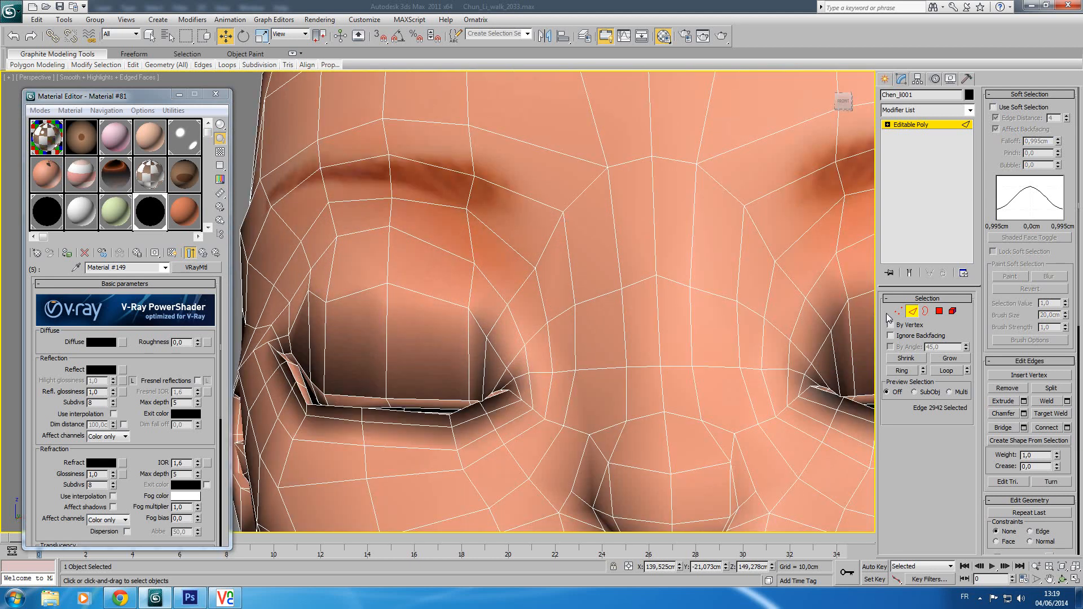
left_click(428, 297)
double_click(349, 295)
left_click(442, 298)
left_click(362, 290, "ctrl")
left_click_drag(386, 264, 392, 313)
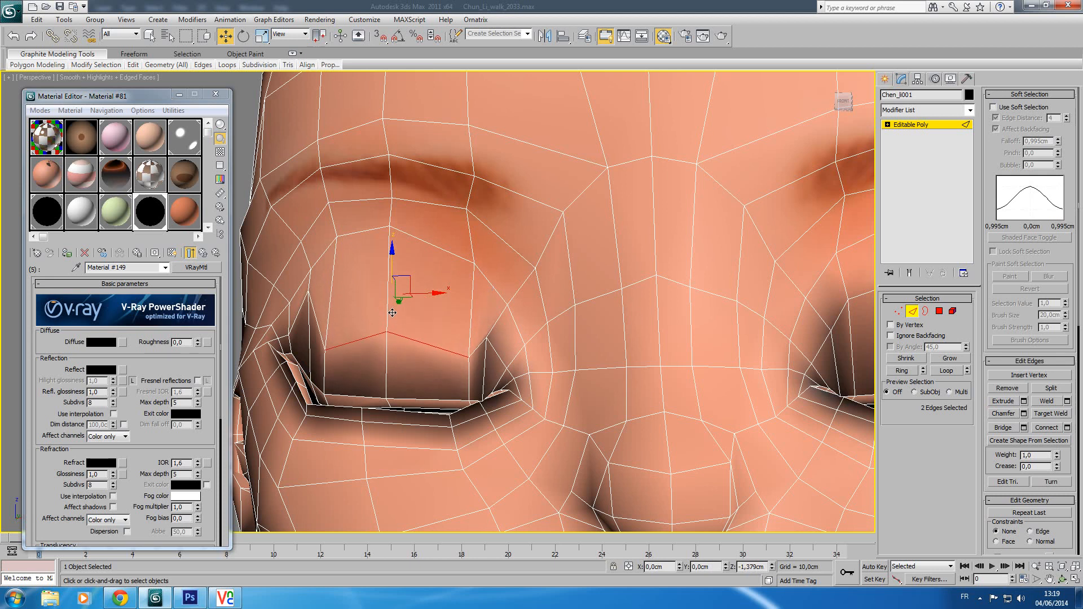
Switch to vertex editing and lower the right eyelid's inner-corner and outer-corner crease vertices to soften the fold.
left_click(897, 311)
left_click(487, 338)
left_click_drag(488, 337, 489, 335)
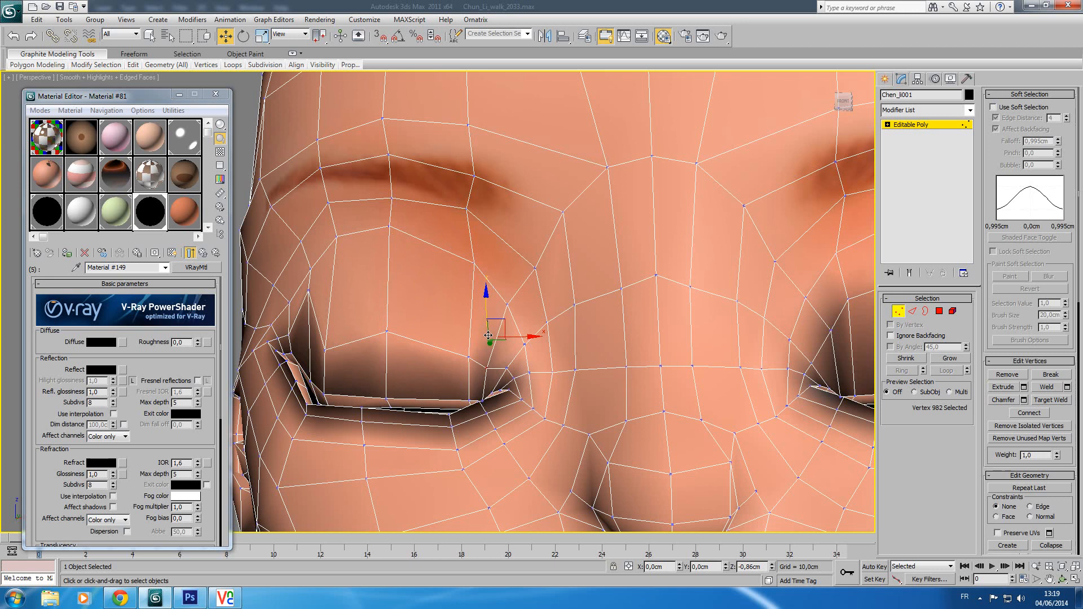
middle_click_drag(488, 335, 444, 309, "alt")
left_click(438, 289)
left_click_drag(439, 291, 443, 338)
Lower the middle, inner and outer crease vertices of the right eyelid slightly so they follow the closed lid line.
left_click(526, 328)
left_click_drag(527, 317, 524, 336)
left_click(525, 329)
left_click(607, 370)
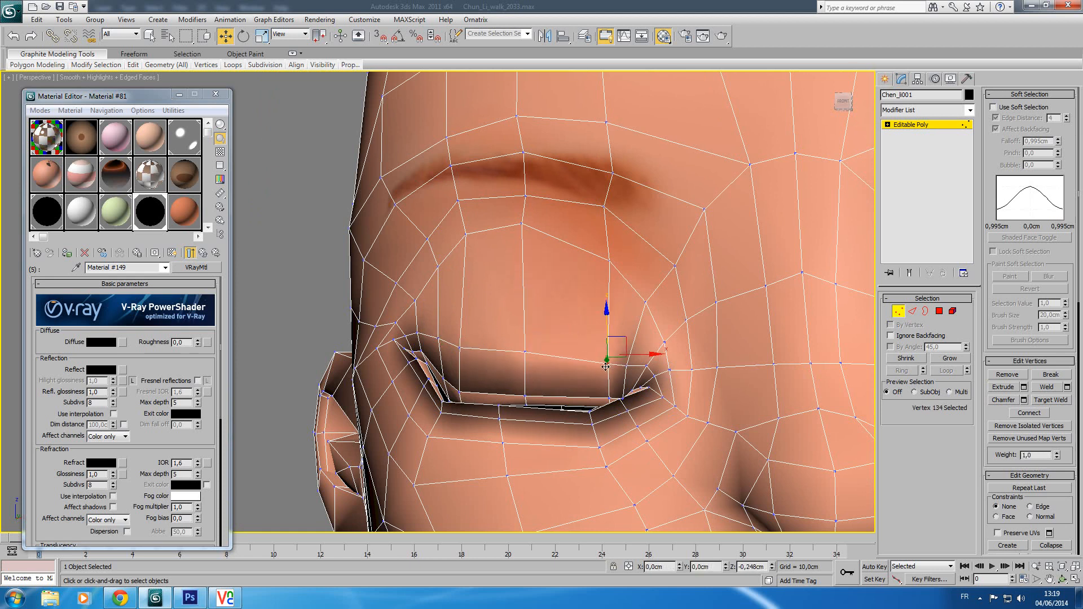
middle_click_drag(679, 358, 644, 359)
left_click(490, 350)
left_click_drag(490, 324, 490, 332)
left_click(425, 347)
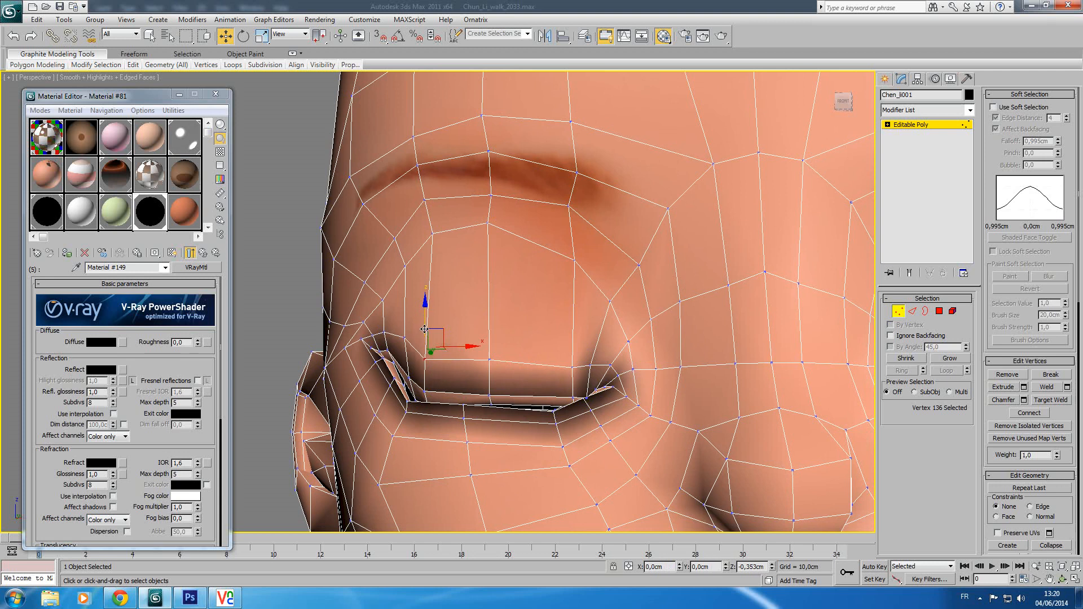
Lower the inner, middle and outer crease vertices of the left upper eyelid to match the right eye.
middle_click_drag(673, 271, 394, 254)
left_click(666, 279)
left_click_drag(669, 252, 652, 310)
middle_click_drag(306, 319, 458, 306)
middle_click_drag(777, 239, 713, 272)
left_click(694, 238)
left_click_drag(693, 213, 708, 299)
left_click(767, 254)
left_click_drag(764, 224, 773, 295)
Lower the left eyelid's outer-corner vertex and refine the height of its two inner crease vertices.
left_click(789, 245)
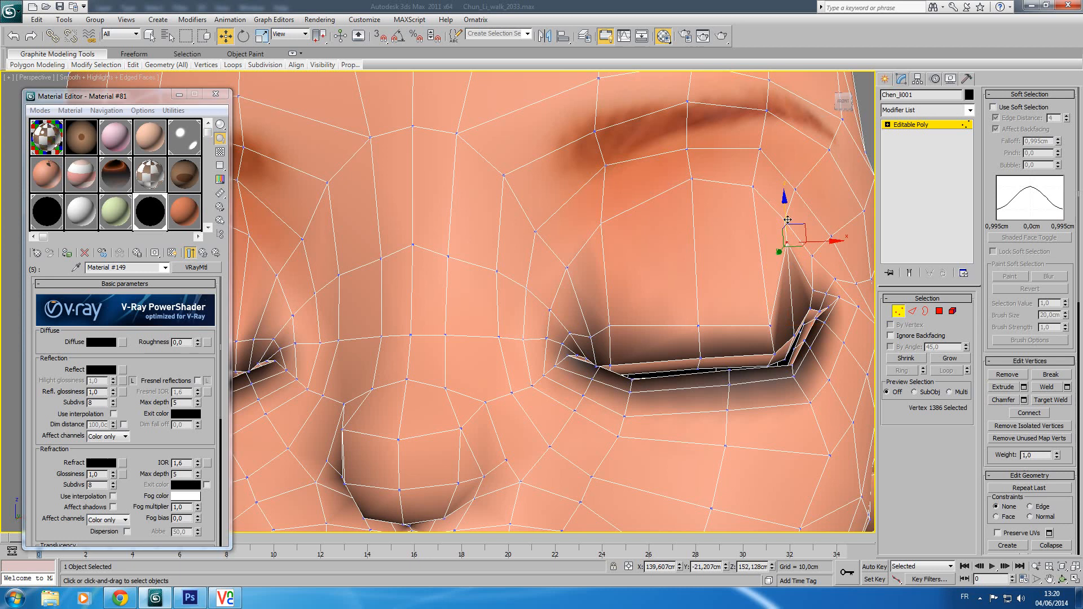
left_click_drag(784, 203, 799, 277)
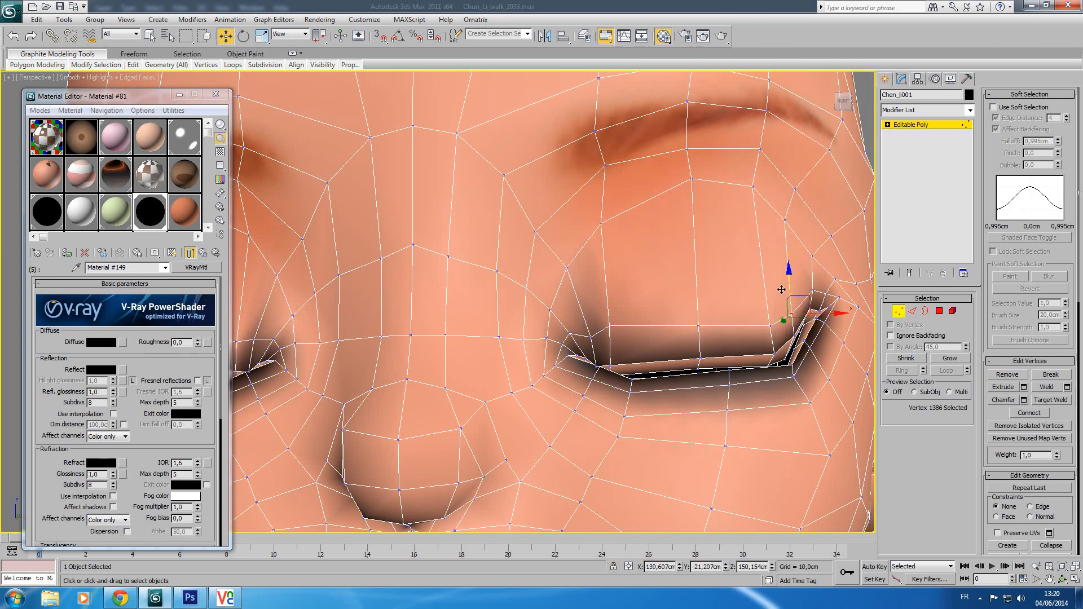
left_click(611, 326)
left_click_drag(607, 293, 577, 336)
left_click(589, 345)
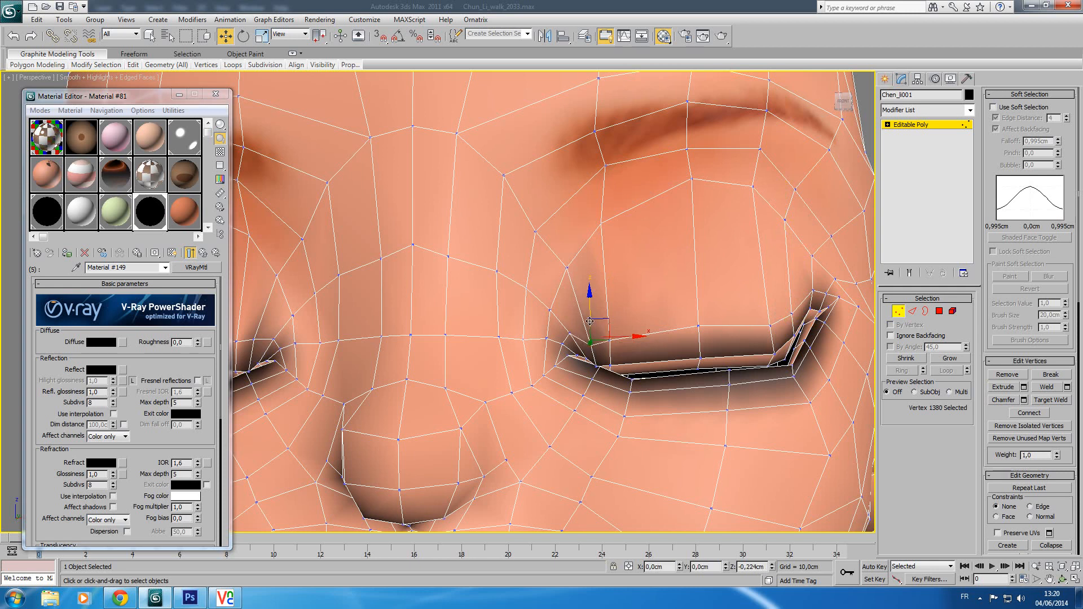
middle_click_drag(755, 289, 805, 303)
middle_click_drag(590, 363, 516, 343)
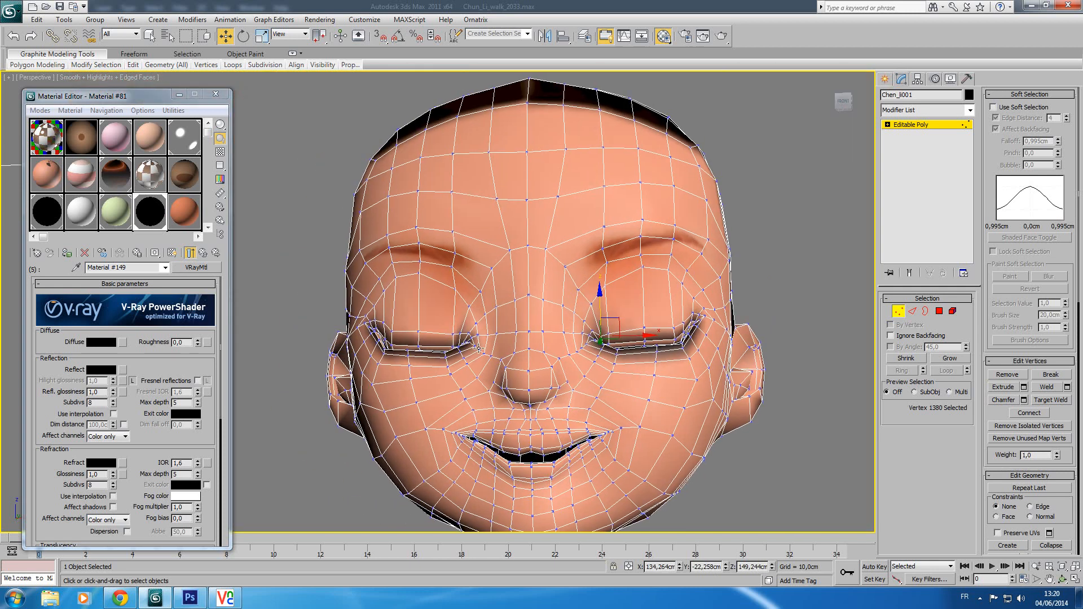
Lower the inner-corner crease vertex of the right eyelid slightly.
scroll(463, 355, "up", 5)
left_click(494, 386)
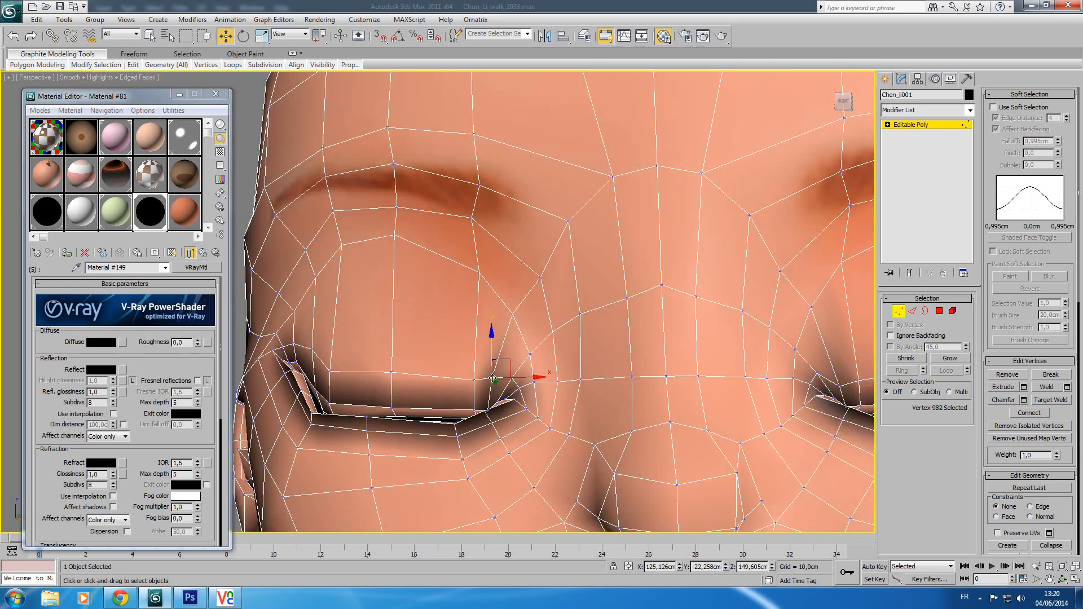
scroll(700, 282, "down", 5)
middle_click_drag(689, 299, 626, 297)
Leave vertex editing and rename the duplicate mesh as Chen_liEyesClosed.
scroll(652, 319, "down", 5)
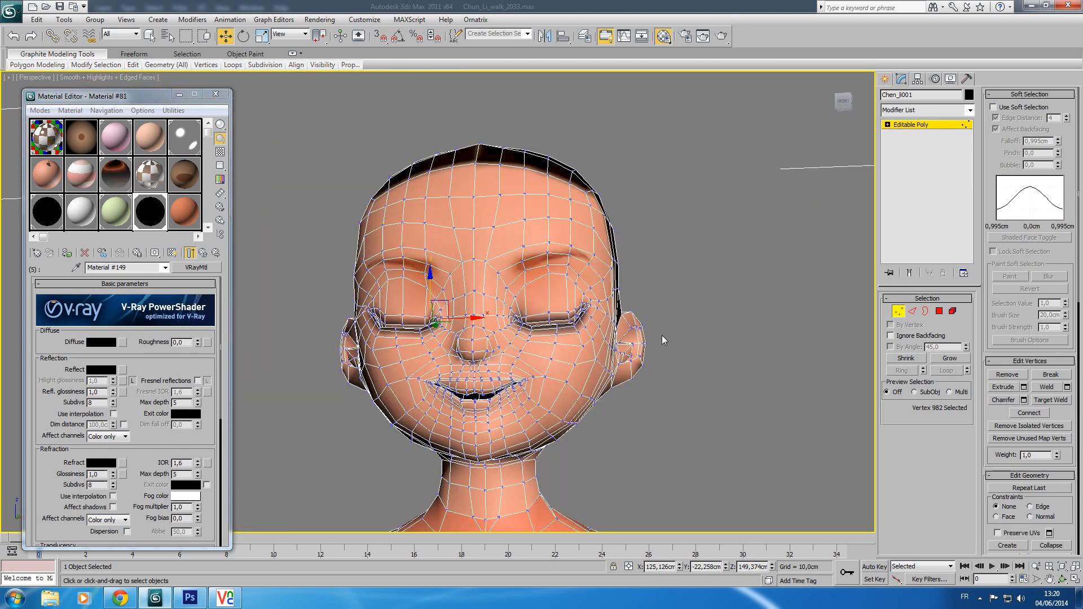
middle_click_drag(662, 335, 715, 337)
left_click(925, 127)
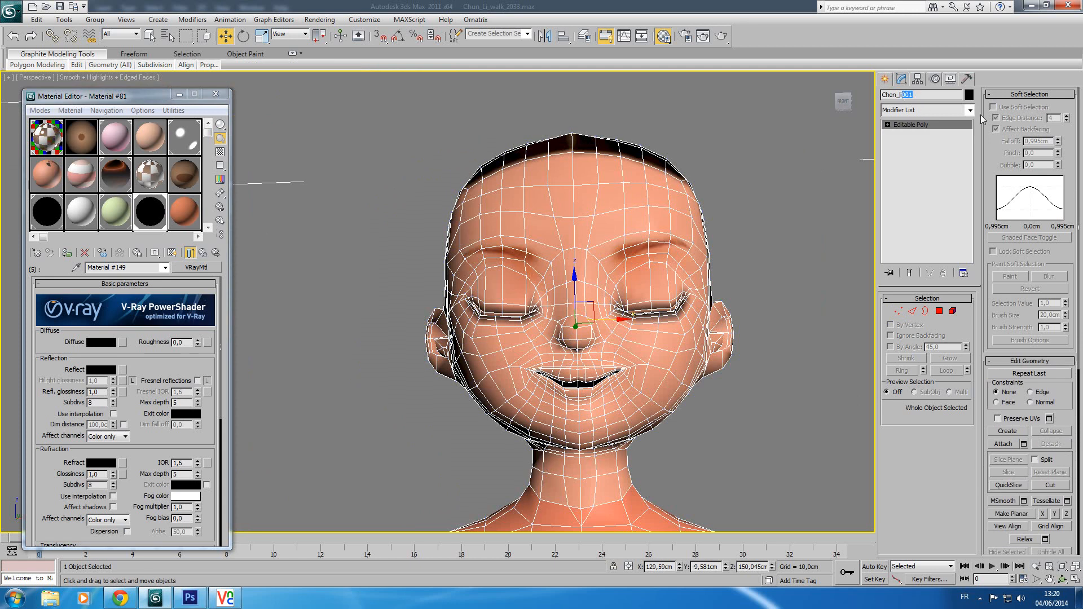
type("EyesClosed")
Examine the closed-eye duplicate from the full figure down to the face.
left_click(898, 311)
scroll(557, 295, "up", 5)
scroll(587, 317, "down", 5)
scroll(540, 445, "up", 5)
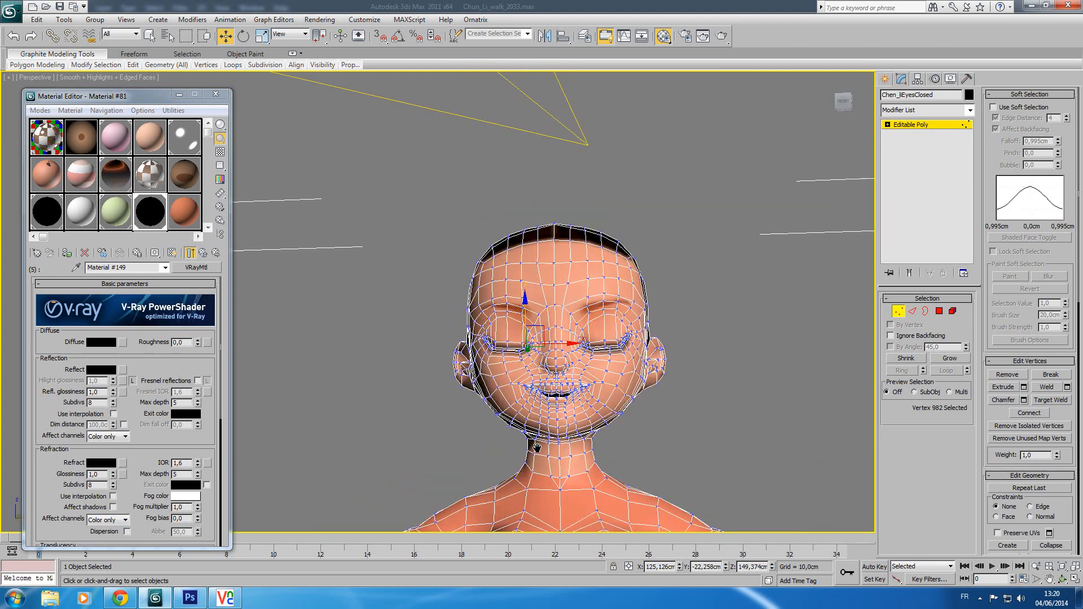
scroll(540, 393, "down", 1)
scroll(742, 307, "down", 8)
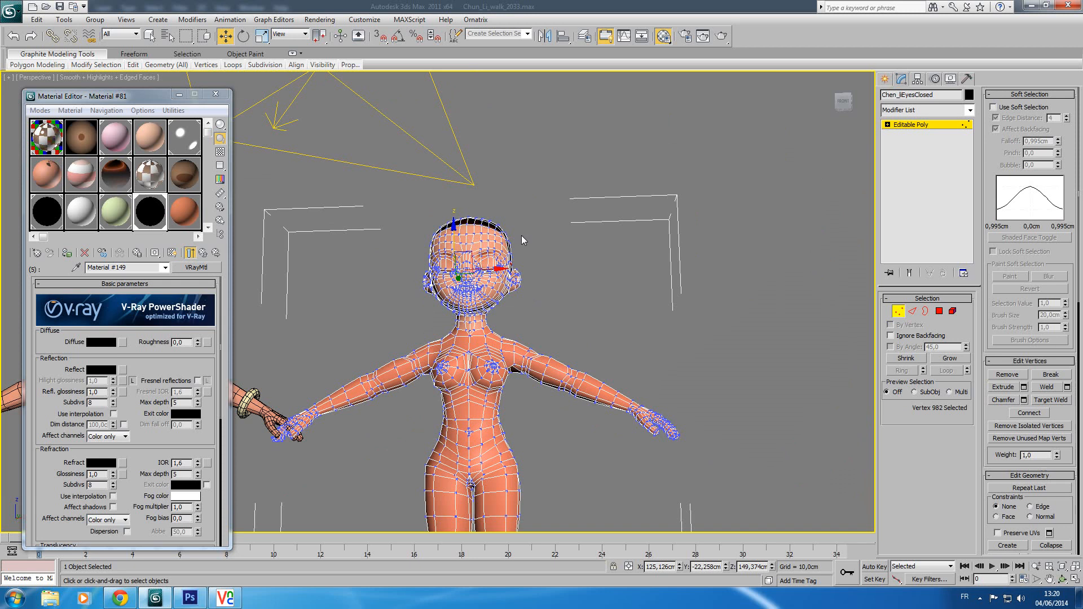
middle_click_drag(530, 303, 563, 365)
scroll(562, 365, "up", 5)
scroll(563, 365, "up", 5)
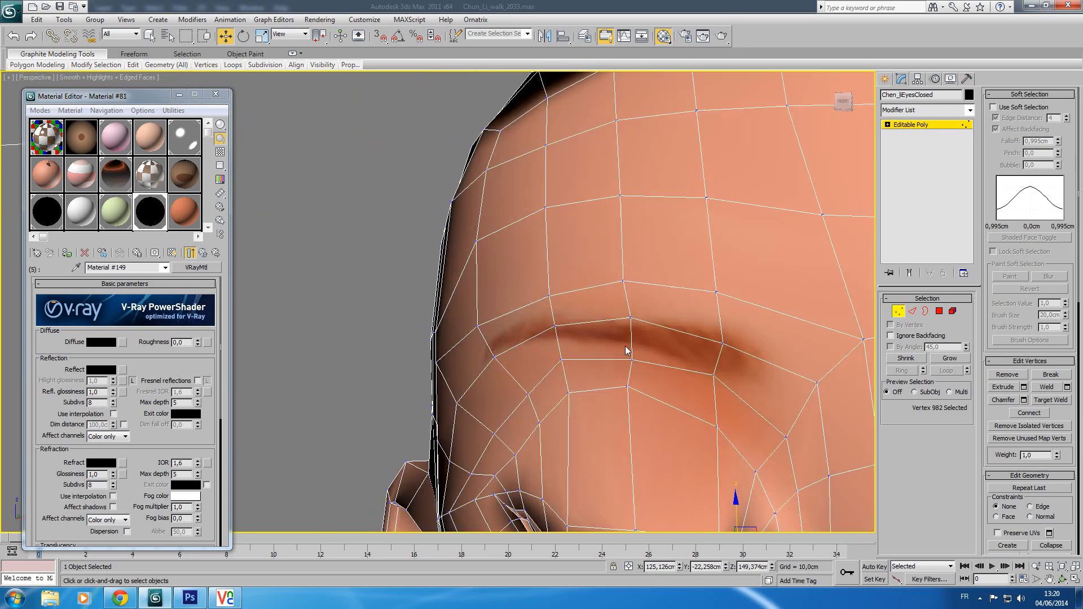
Select one upper-lid rim edge on each eye and extend the selection to the full edge loops around both eyes.
left_click(912, 310)
left_click(542, 377)
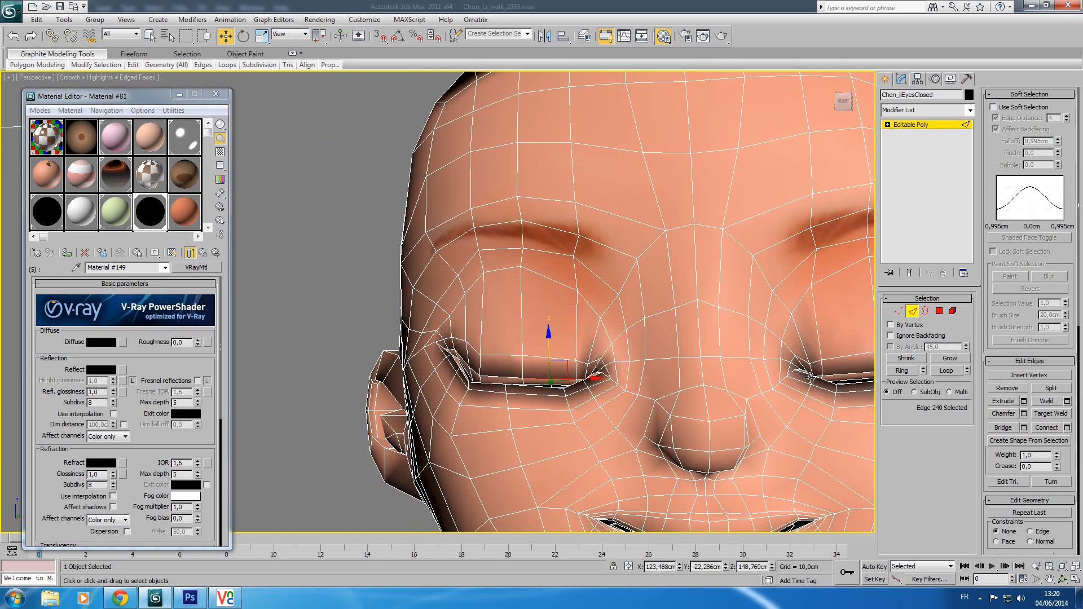
middle_click_drag(846, 374, 764, 355)
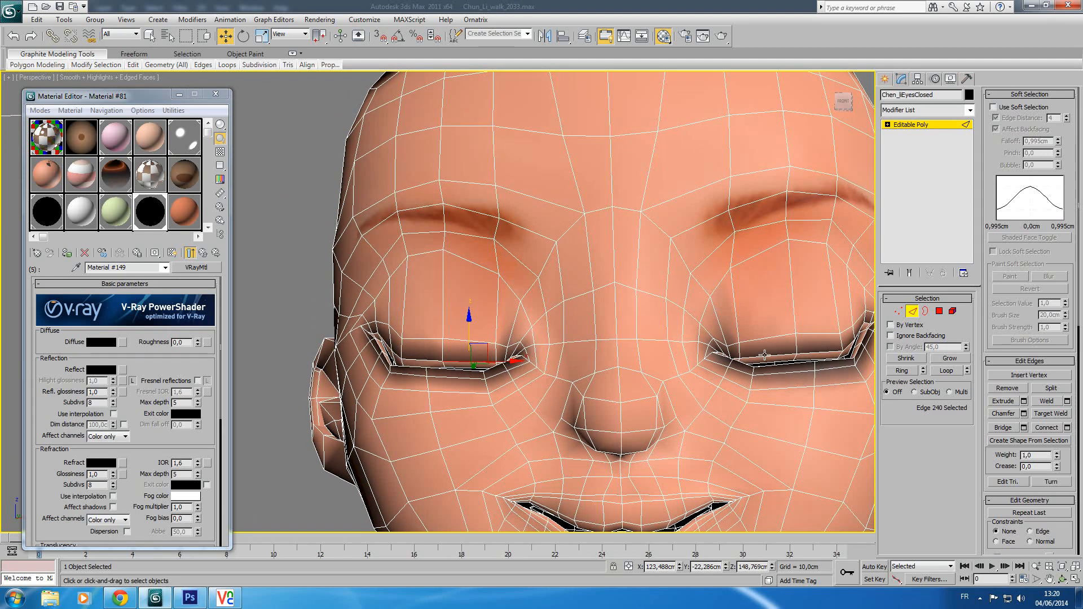
left_click(819, 354)
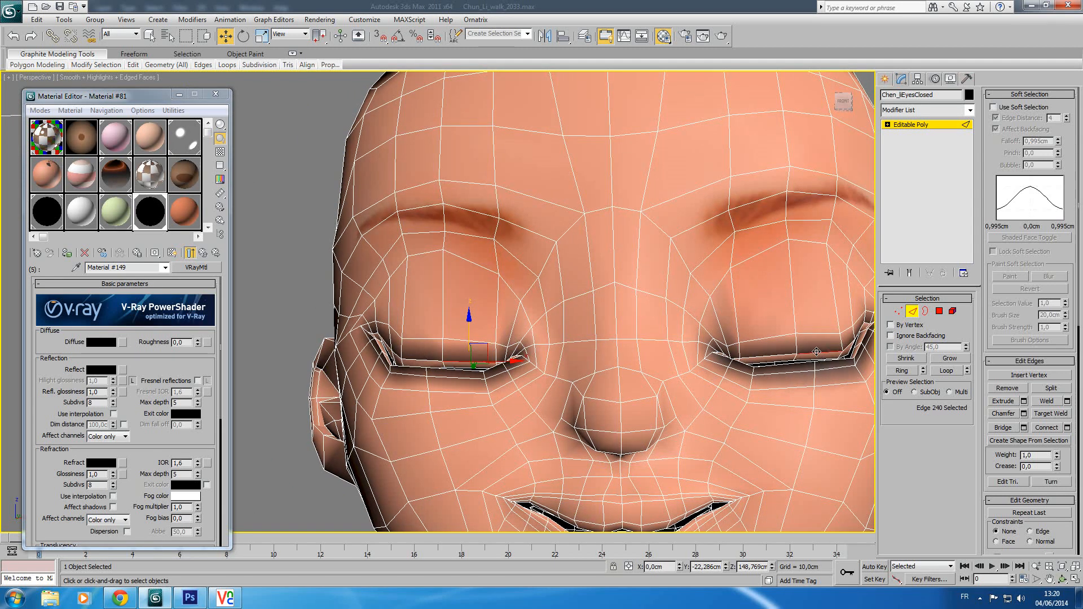
left_click(943, 372)
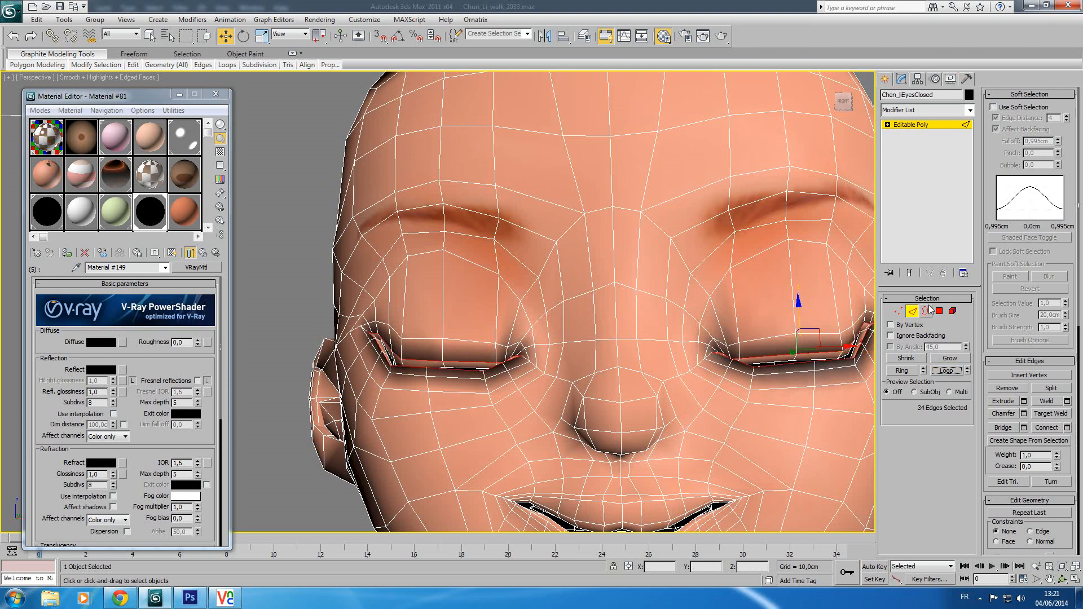
Convert the eye-loop selection to vertices and grow it twice to cover the area around both eyes.
left_click(899, 310)
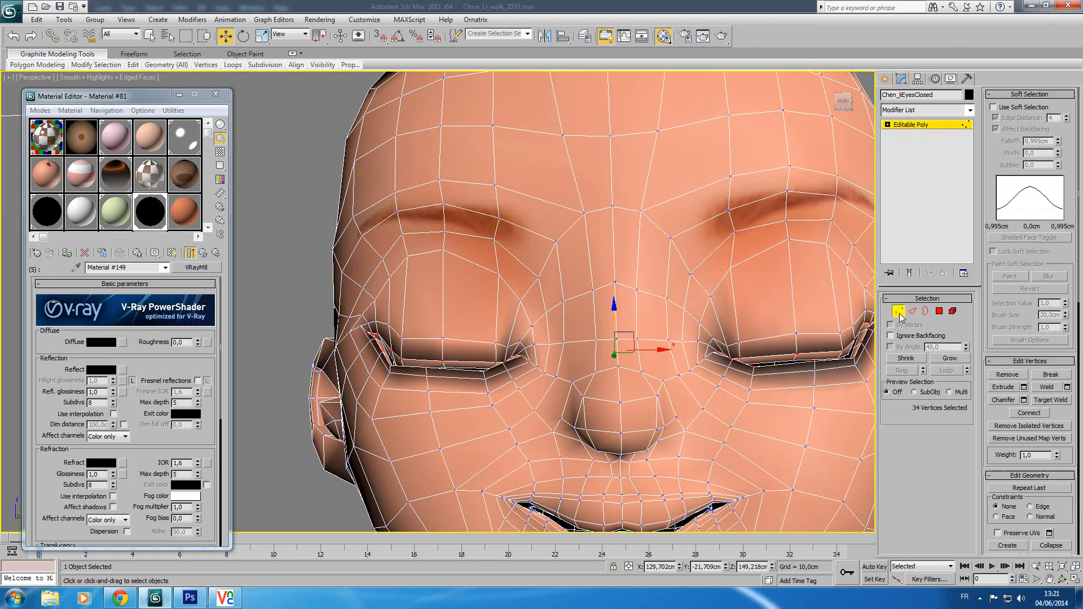
left_click(948, 358)
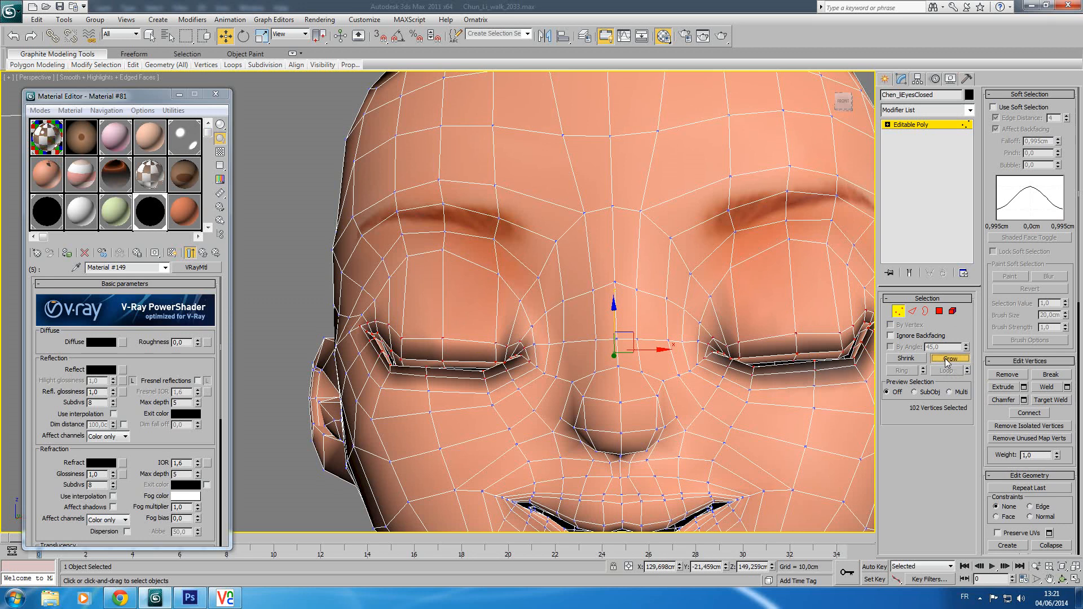
left_click(949, 359)
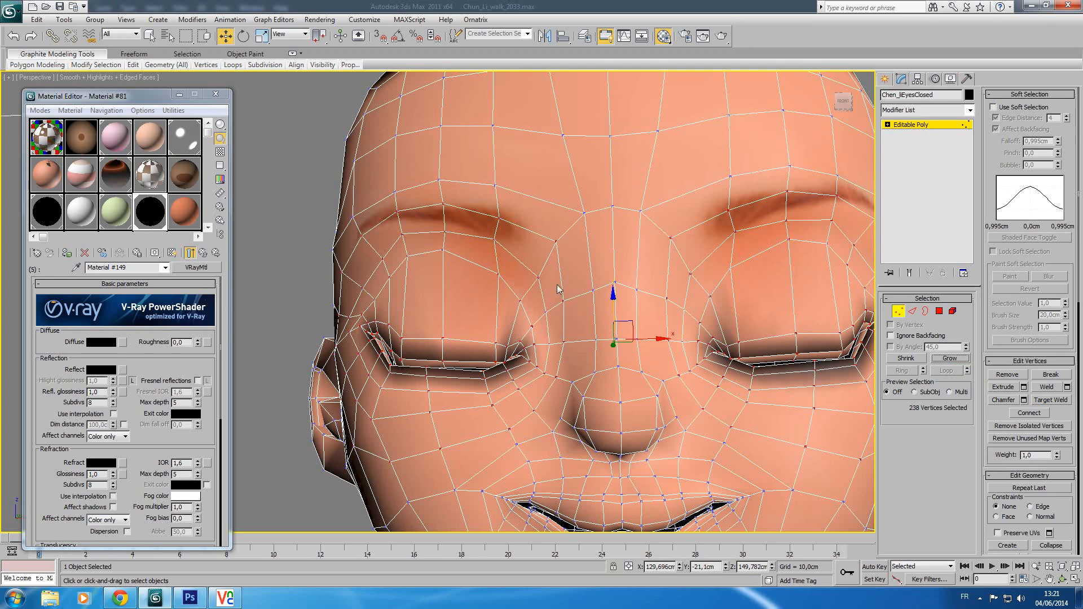
Shrink the vertex selection around both eyes of the duplicate by one ring.
middle_click_drag(508, 248, 535, 236, "alt")
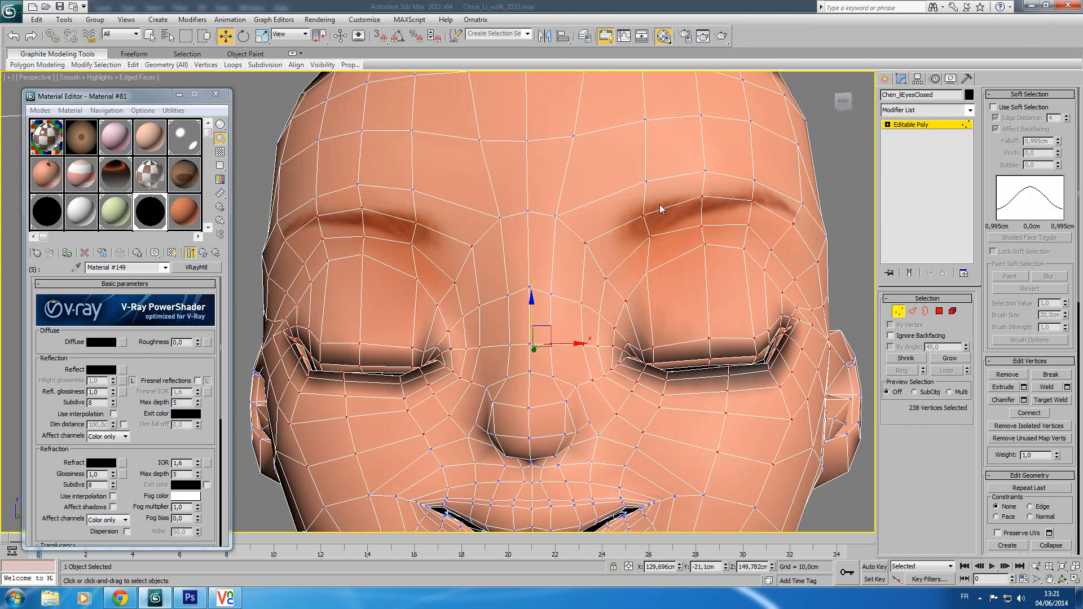
left_click(900, 359)
scroll(476, 237, "down", 3)
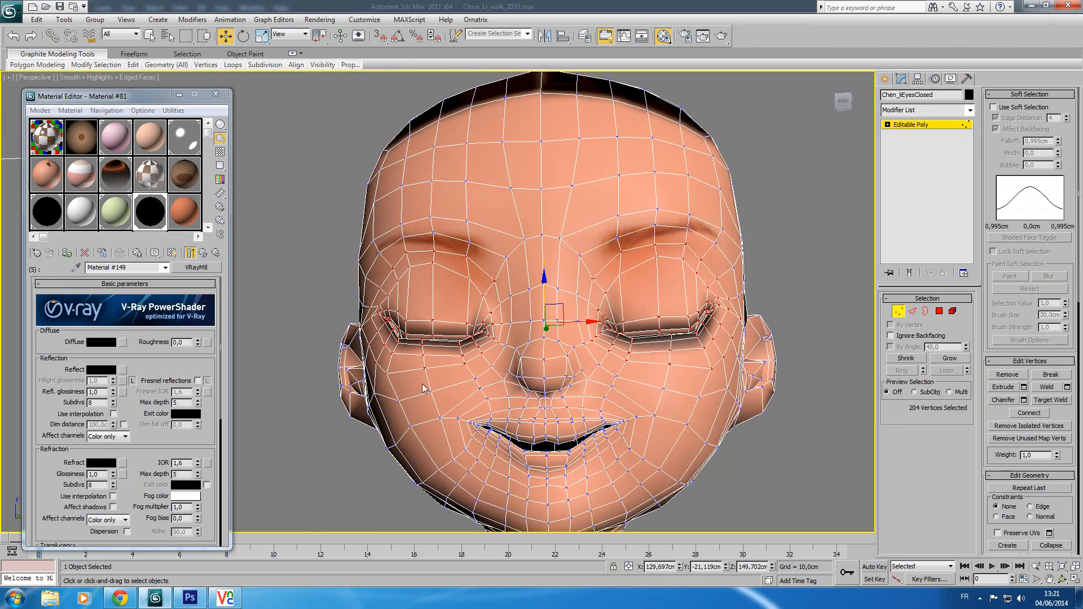
middle_click_drag(481, 366, 556, 338)
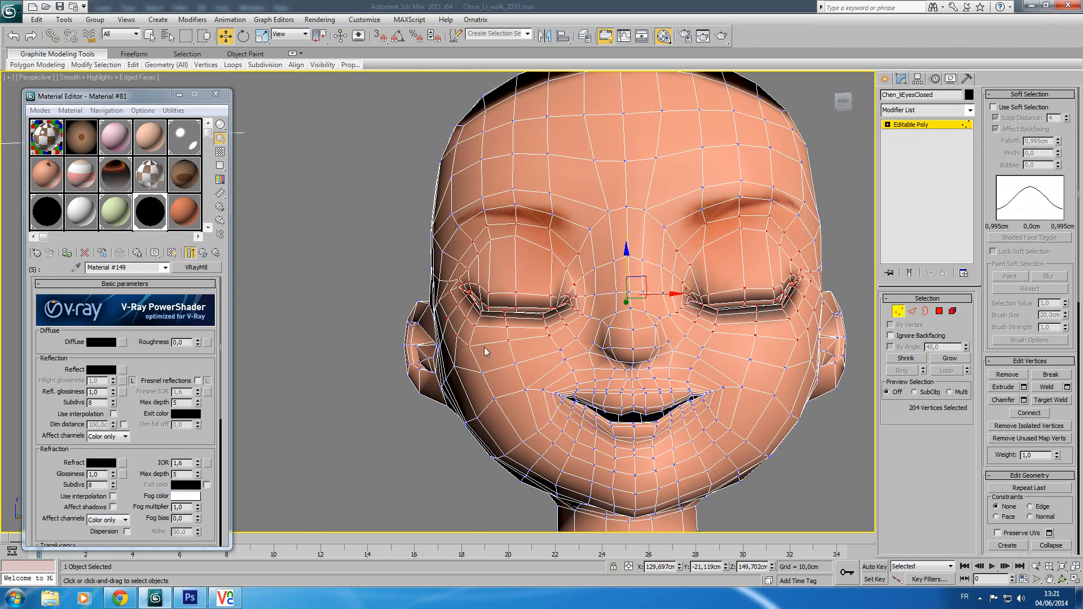
scroll(671, 341, "down", 5)
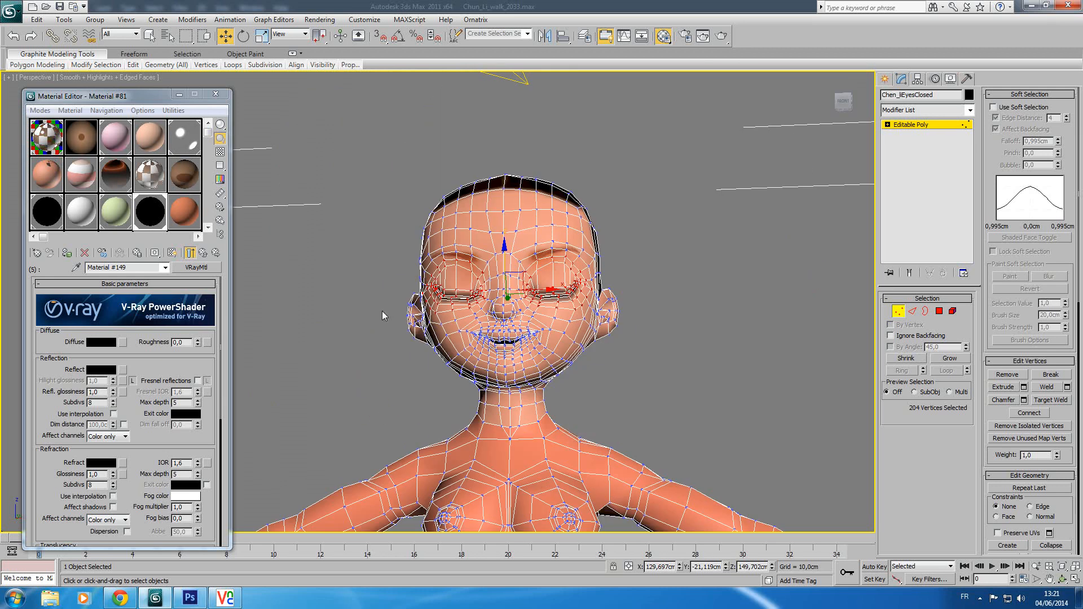
scroll(484, 360, "up", 2)
scroll(483, 360, "up", 4)
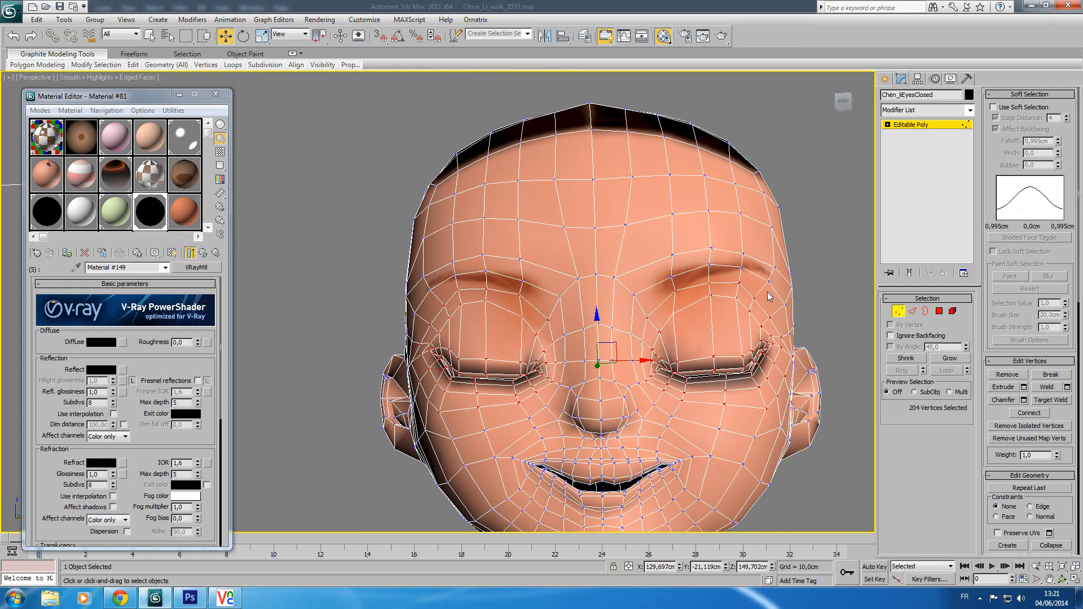
middle_click_drag(595, 326, 569, 281, "alt")
scroll(617, 349, "down", 5)
middle_click_drag(618, 350, 592, 311)
scroll(589, 374, "up", 5)
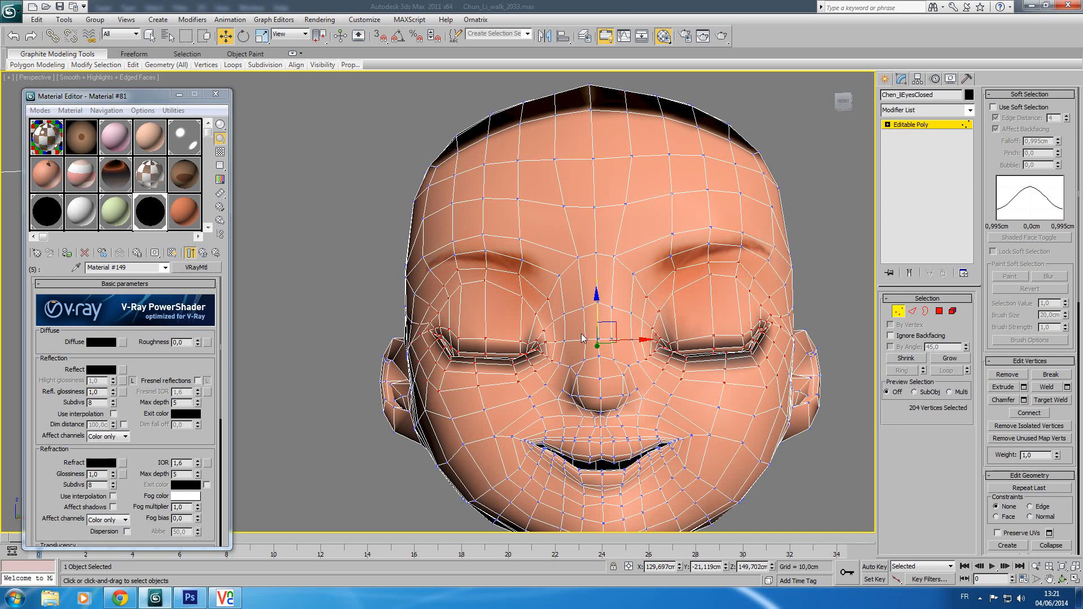
Leave vertex editing on the closed-eye duplicate and select the original Chen_li character.
left_click(924, 126)
middle_click_drag(537, 316, 594, 333)
scroll(594, 333, "down", 5)
middle_click_drag(535, 354, 773, 305)
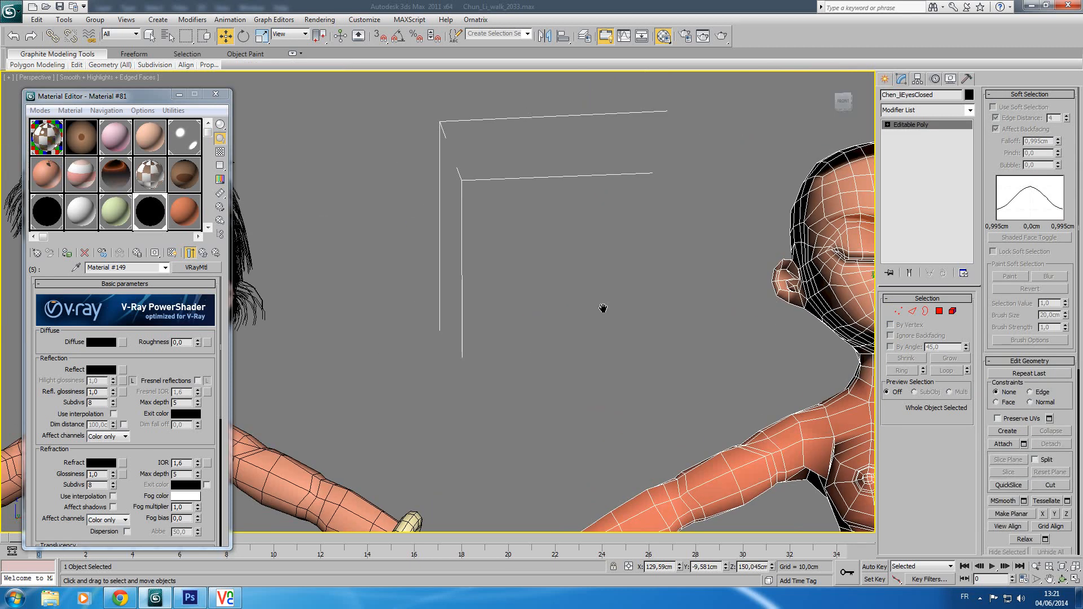
middle_click_drag(543, 319, 836, 300)
middle_click_drag(670, 325, 739, 344)
scroll(649, 340, "up", 4)
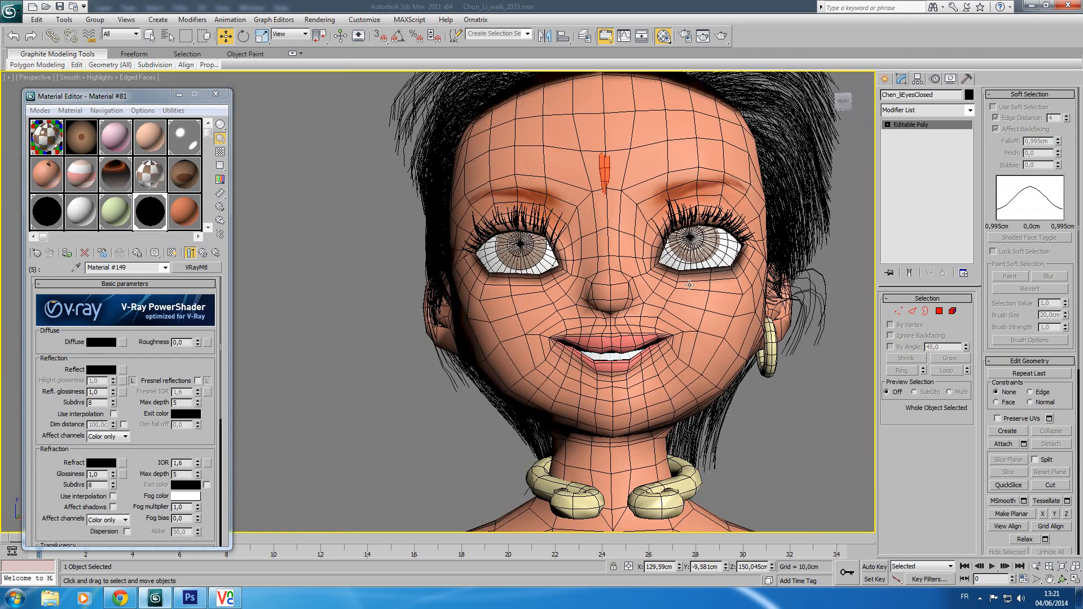
left_click(689, 309)
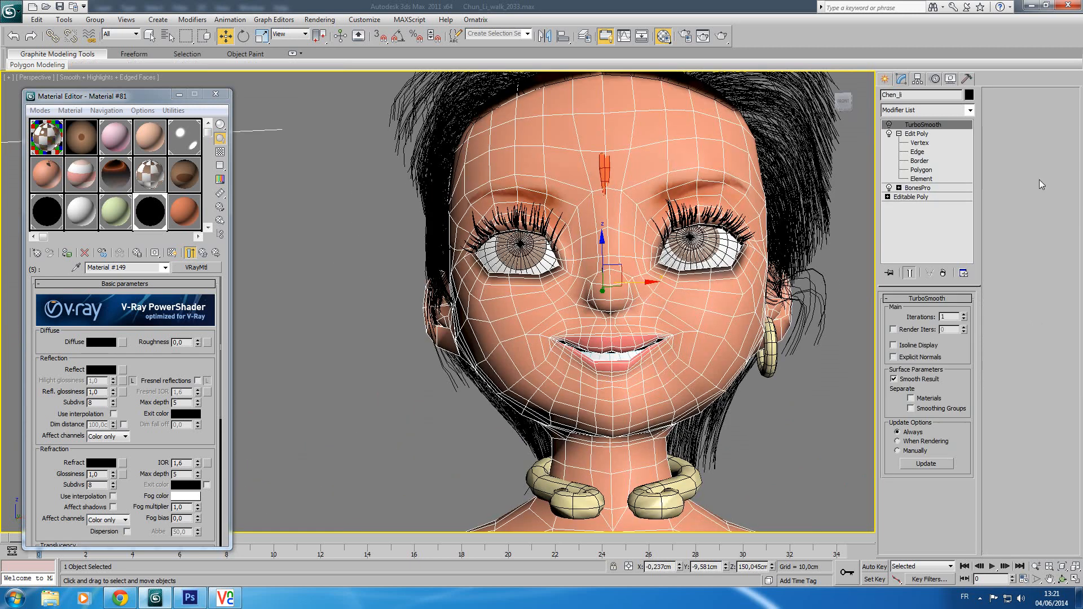
Add a Morpher modifier directly above Chen_li's base Editable Poly, below BonesPro.
left_click(911, 197)
left_click(606, 325)
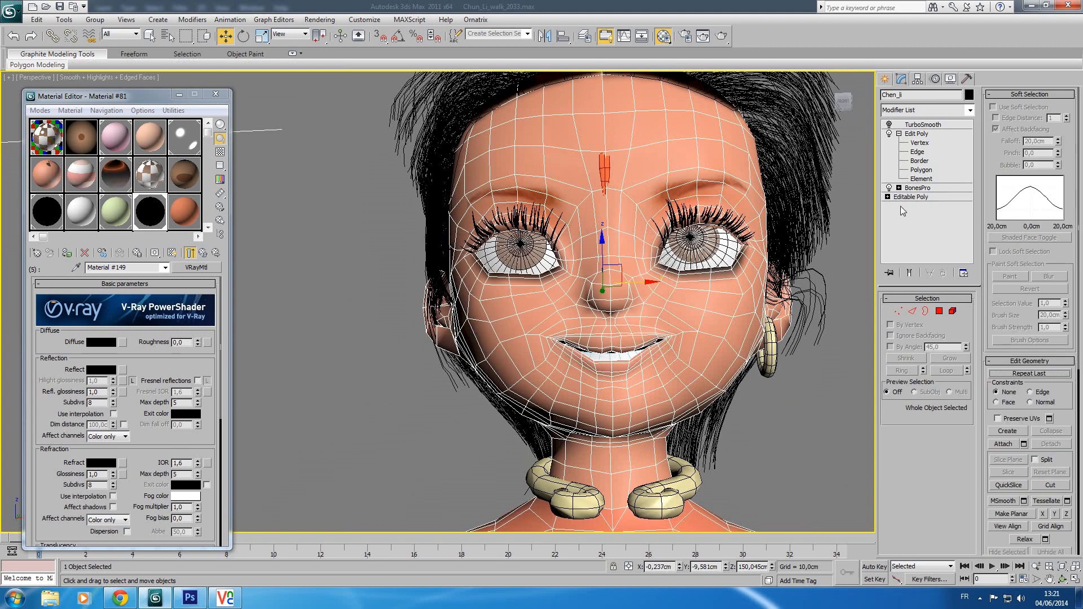
left_click(935, 110)
scroll(987, 337, "down", 15)
scroll(928, 265, "up", 3)
left_click(917, 248)
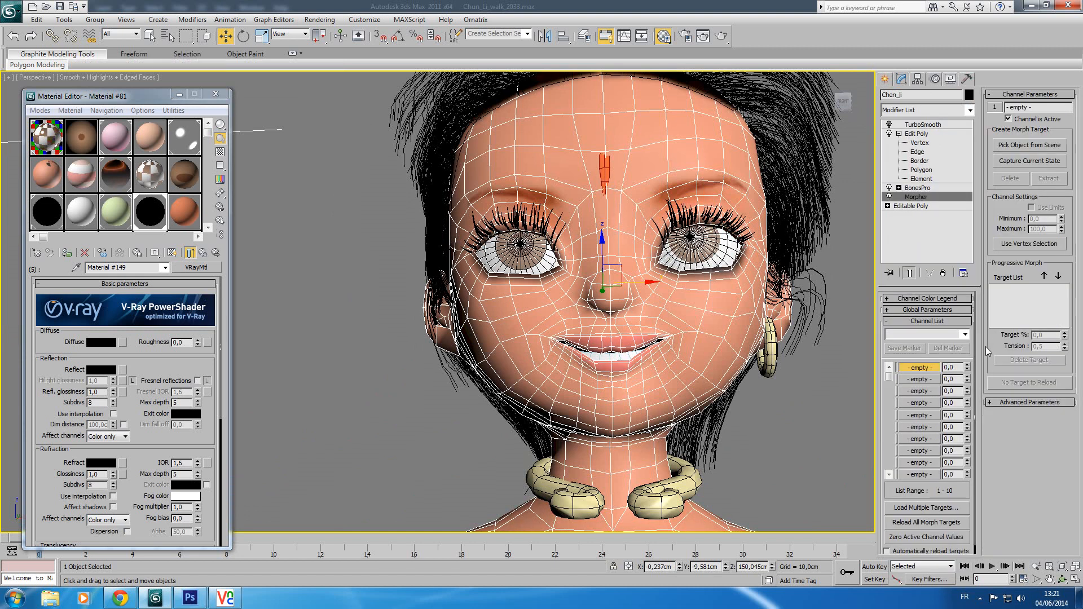
Load the Chen_liEyesClosed duplicate from the scene as the target of the first morph channel.
middle_click_drag(705, 212, 666, 252)
scroll(666, 253, "down", 3)
scroll(610, 271, "down", 5)
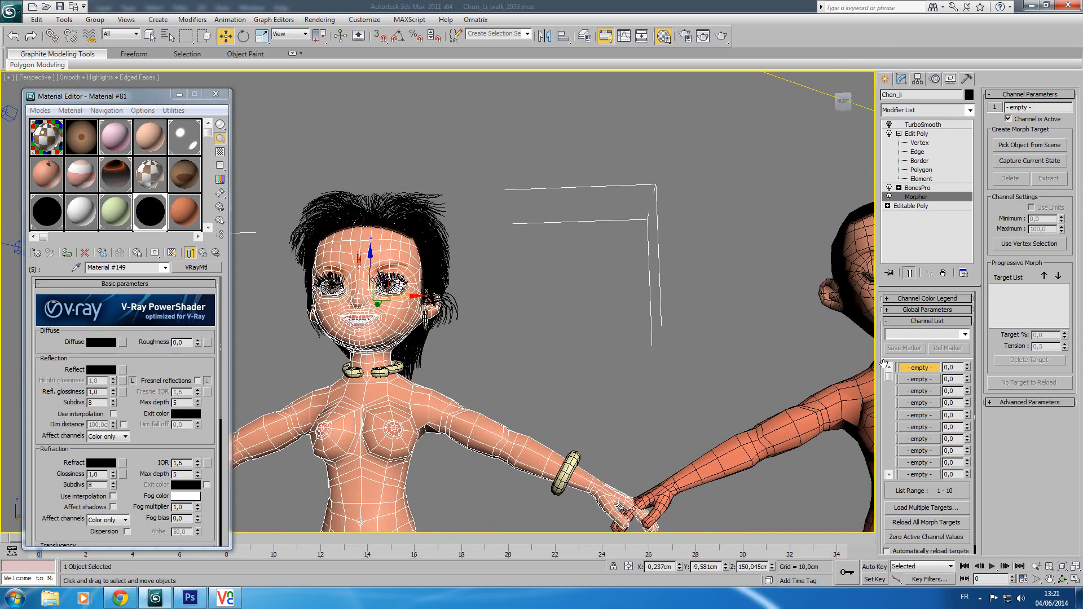
right_click(917, 367)
left_click(953, 374)
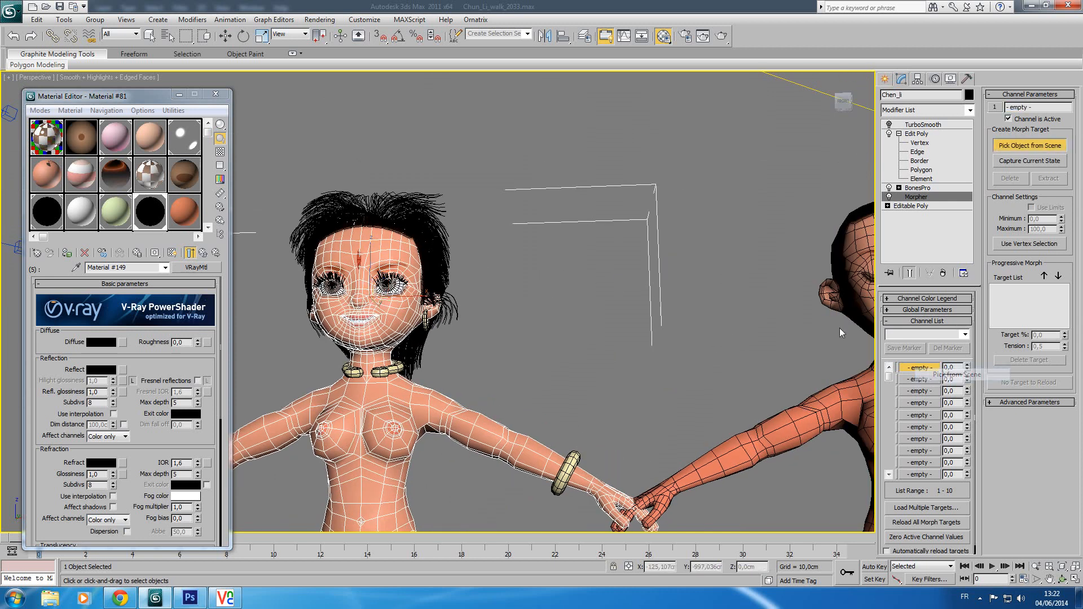
left_click(827, 417)
Try the Chen_liEyesClosed morph channel on the original character's face, raising it as far as 77.
middle_click_drag(530, 350, 716, 364)
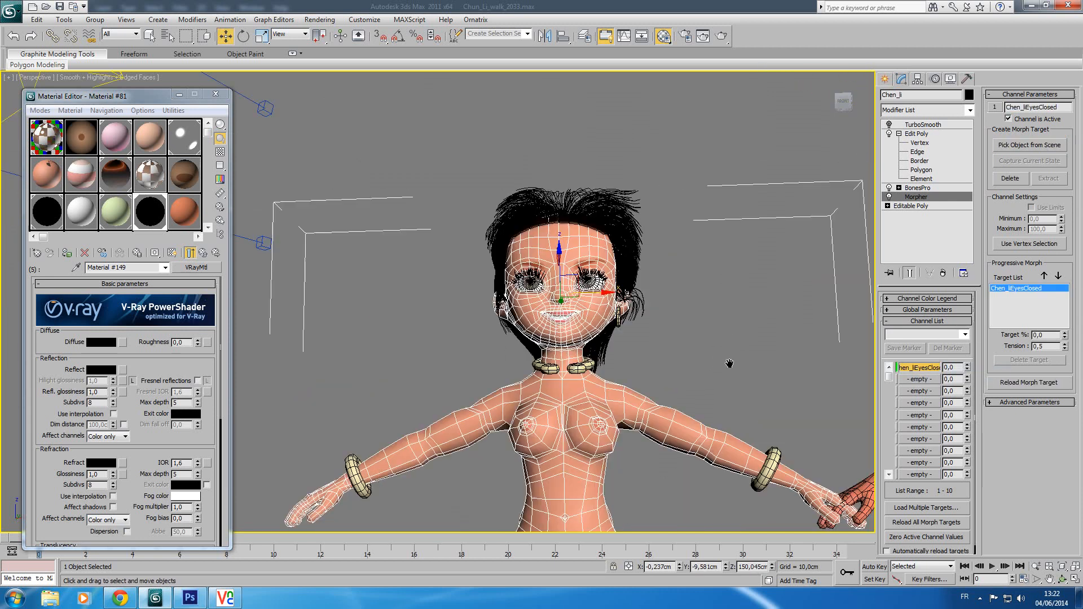
middle_click_drag(594, 369, 711, 319)
scroll(716, 320, "up", 5)
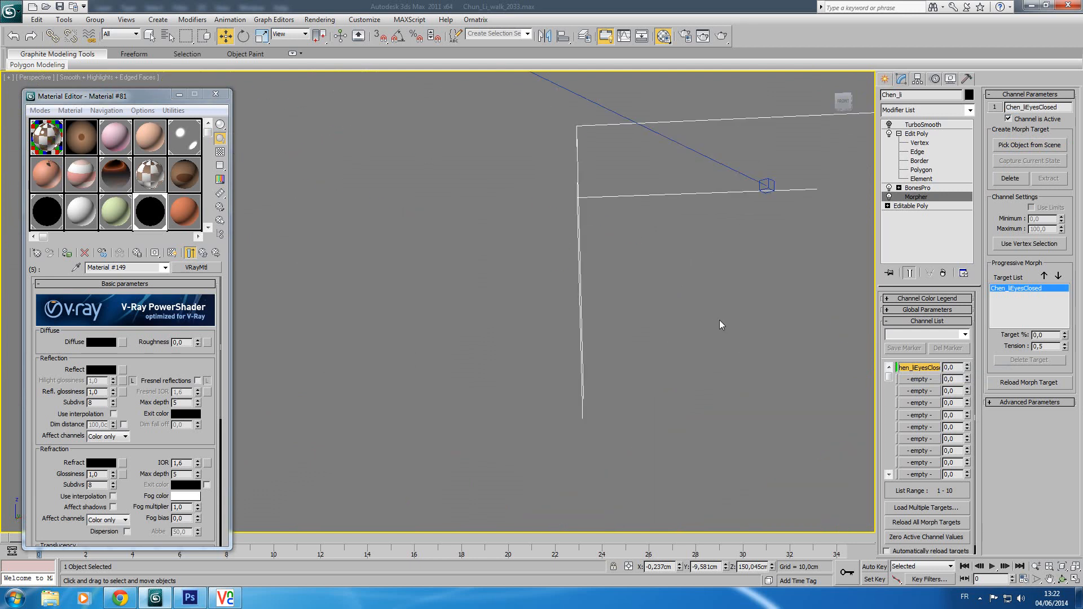
key("z")
middle_click_drag(587, 271, 572, 365)
scroll(606, 356, "up", 5)
scroll(572, 365, "up", 3)
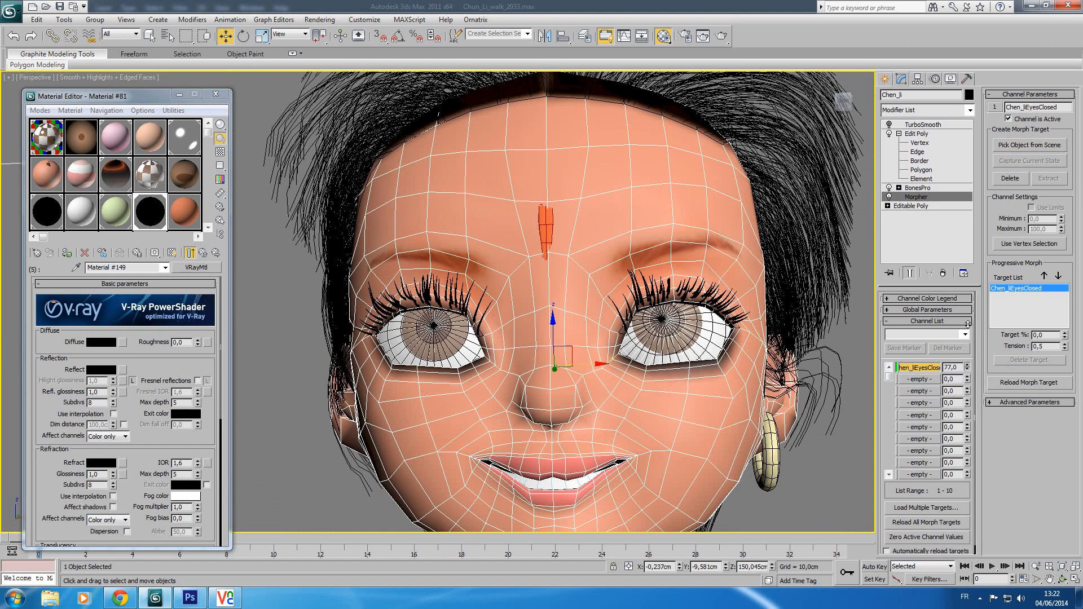
left_click_drag(974, 284, 968, 370)
Enable the Use stack option in BonesPro and set the Chen_liEyesClosed morph channel to 100.
left_click(908, 189)
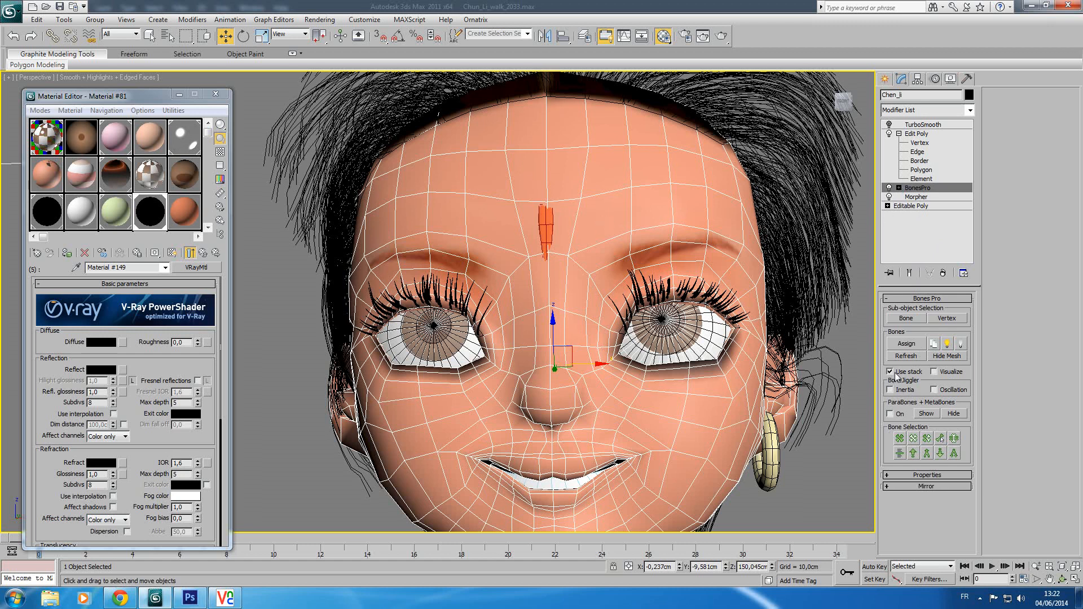
left_click(918, 197)
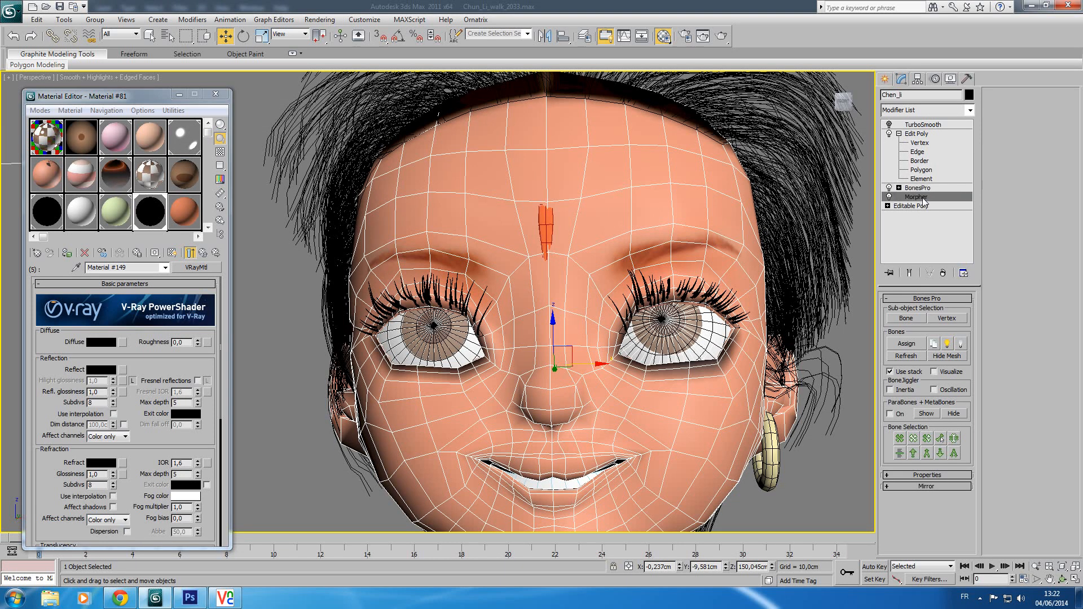
left_click_drag(968, 369, 974, 217)
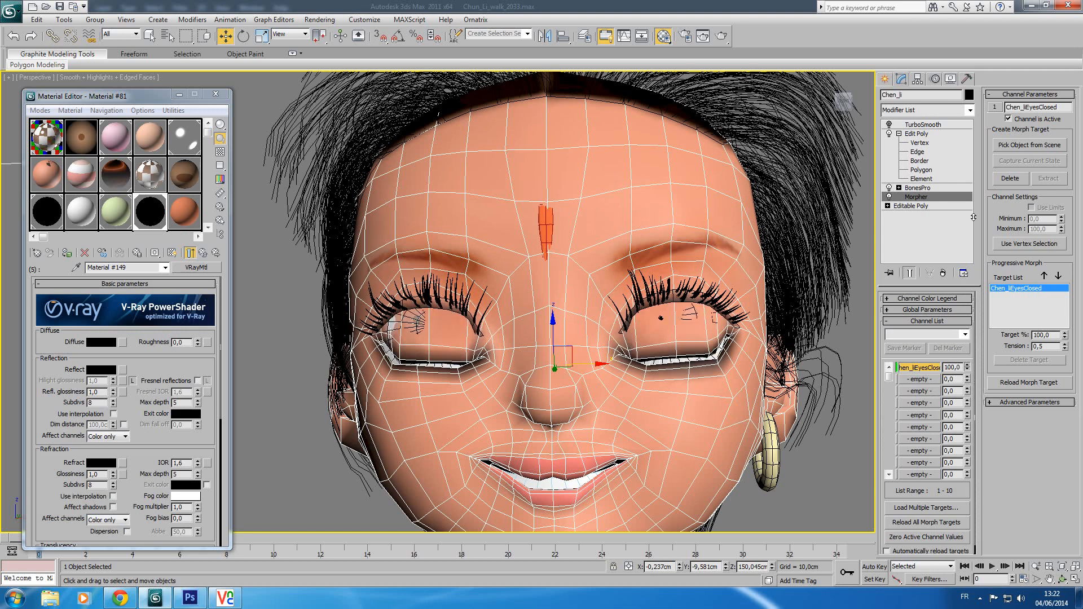
Turn on the TurboSmooth modifier and examine the morphed eyelids, eyeballs and lashes up close.
left_click(889, 125)
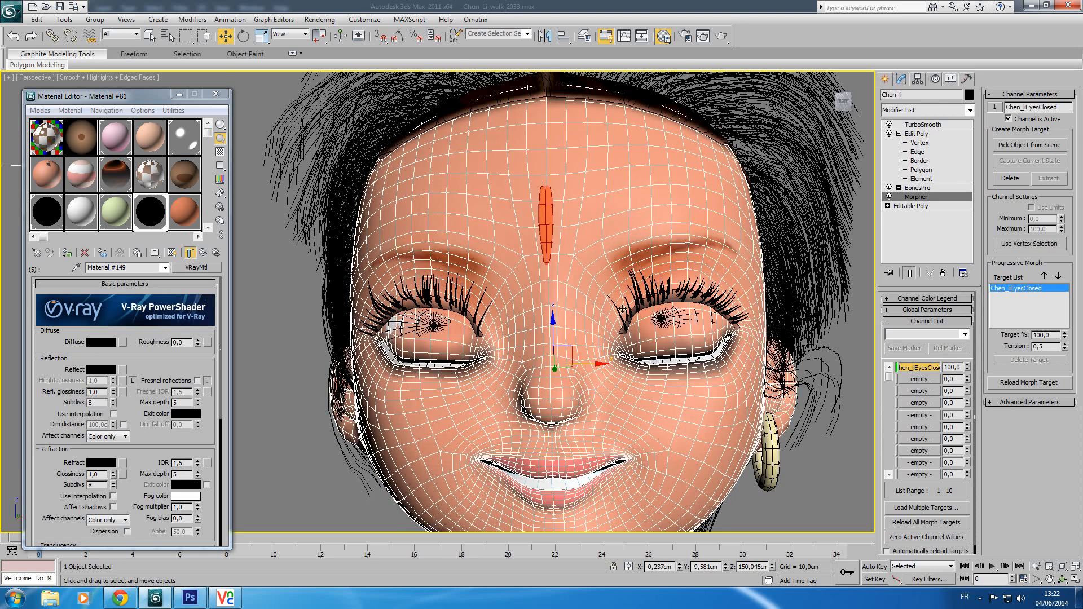
scroll(587, 316, "down", 5)
middle_click_drag(600, 317, 513, 327)
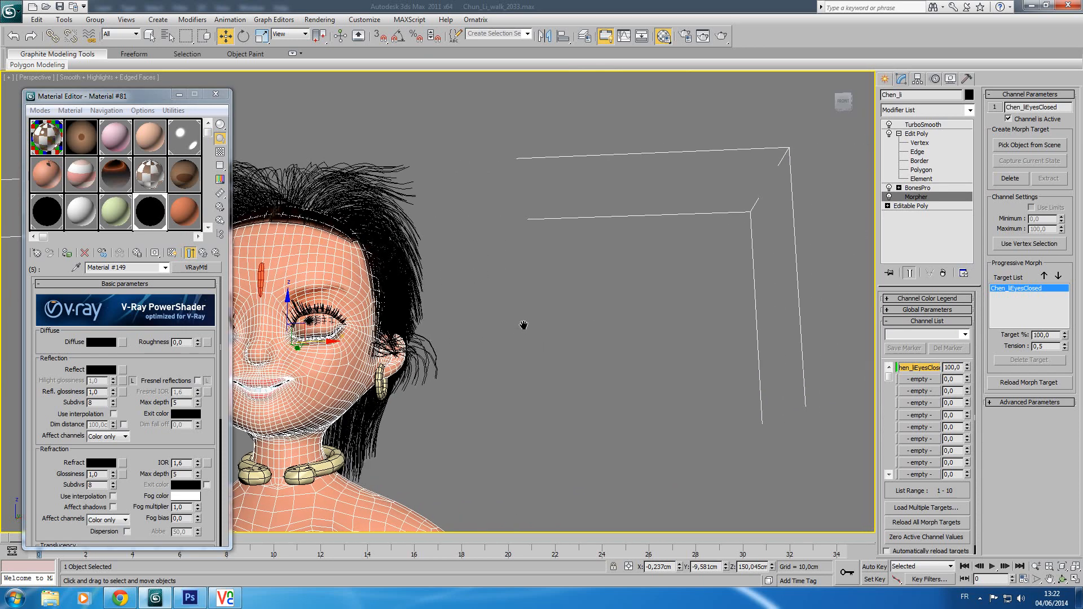
scroll(514, 326, "down", 5)
middle_click_drag(306, 360, 425, 329)
scroll(598, 345, "up", 5)
middle_click_drag(587, 351, 486, 337)
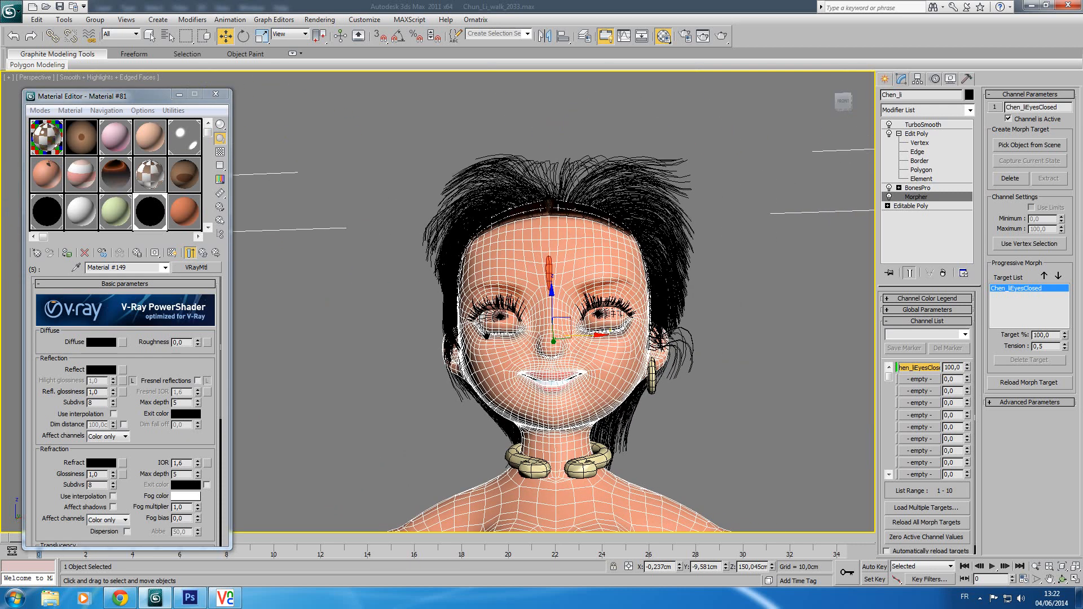
scroll(571, 341, "up", 6)
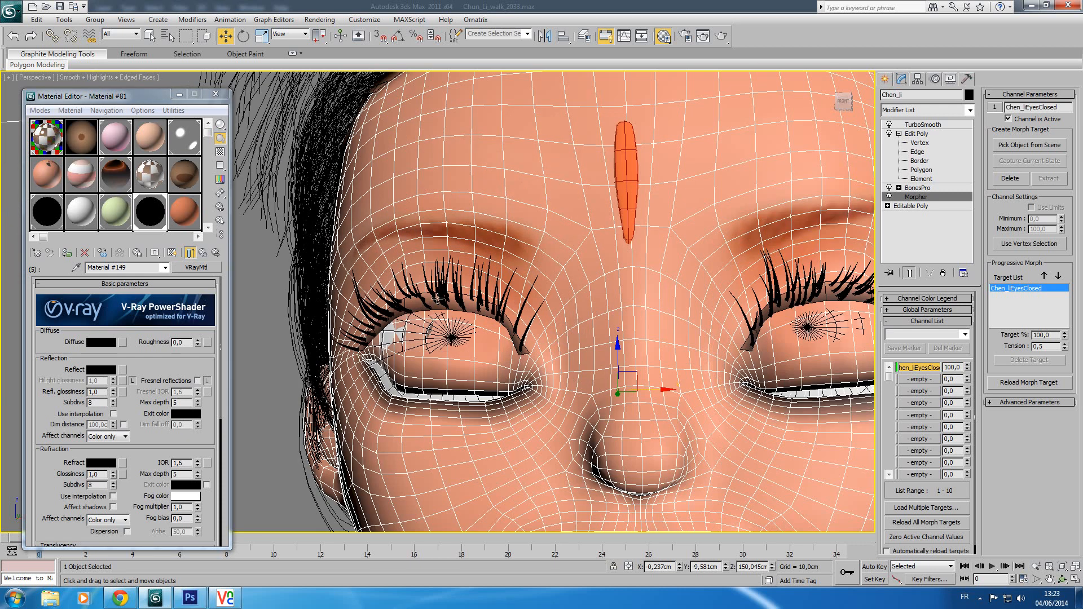
scroll(480, 350, "down", 3)
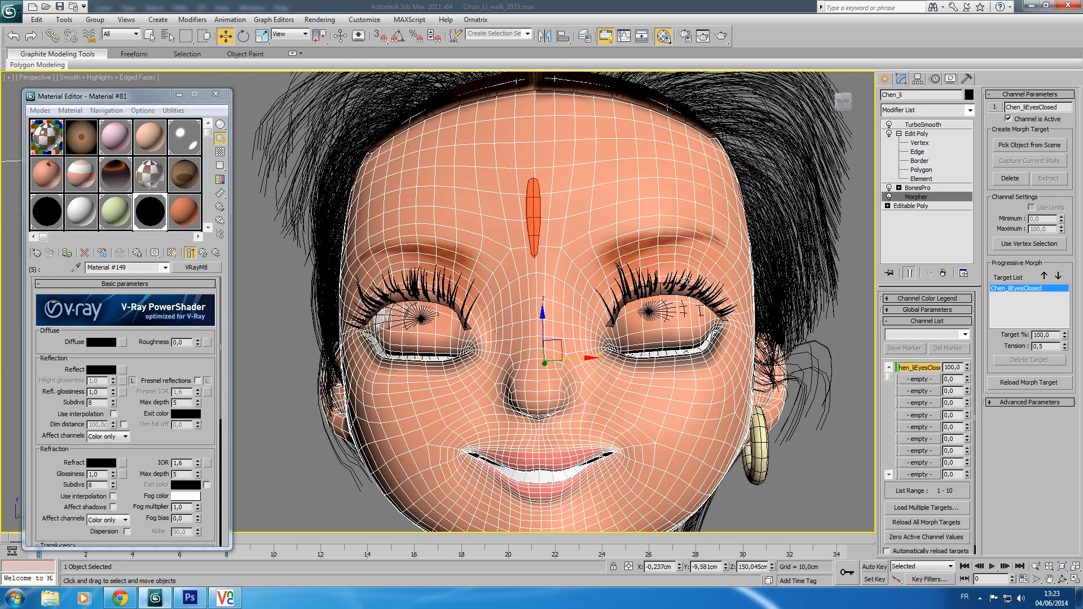
Enable automatic reloading of the morph targets in the Morpher.
scroll(586, 306, "down", 8)
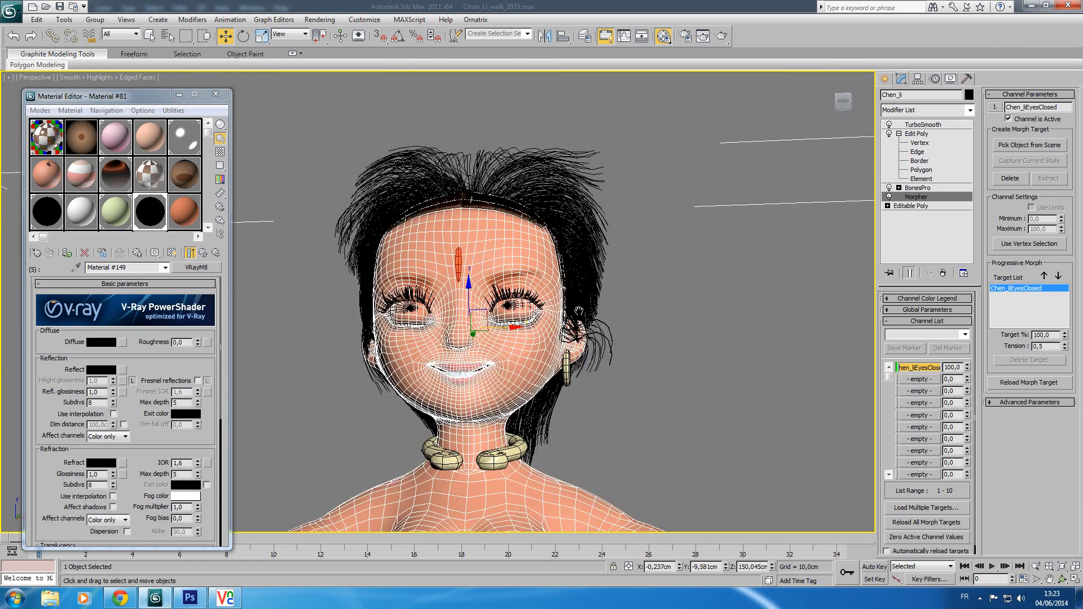
middle_click_drag(713, 338, 506, 323)
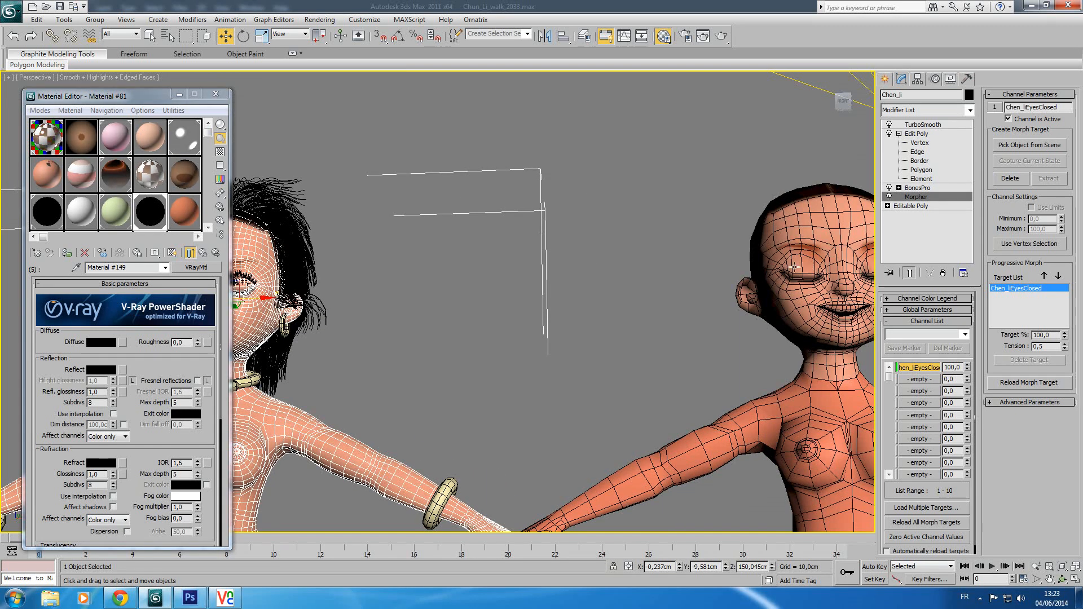
scroll(537, 290, "down", 6)
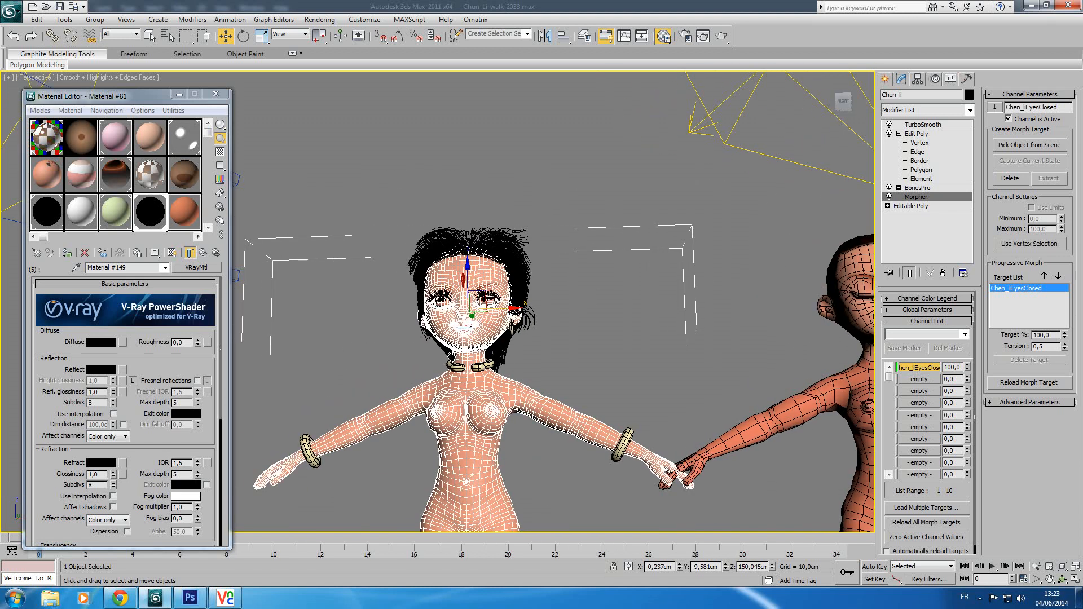
scroll(592, 372, "up", 7)
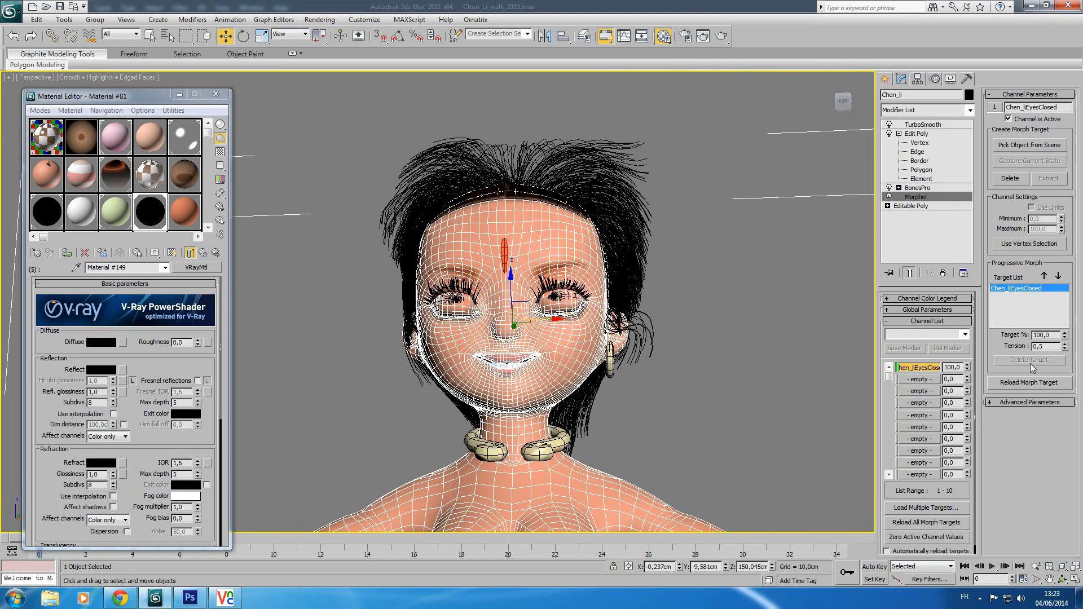
left_click(904, 553)
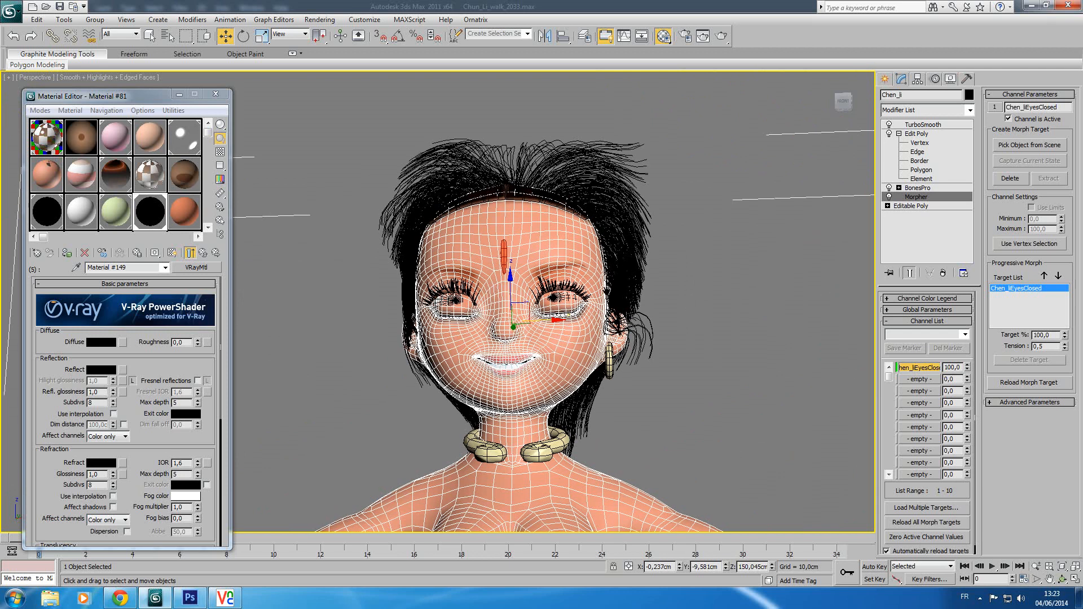
Move the Chen_liEyesClosed duplicate along X to about 26.5 cm, close beside the original character.
middle_click_drag(550, 287, 433, 288)
scroll(738, 263, "down", 3)
middle_click_drag(738, 263, 560, 289)
middle_click_drag(863, 333, 765, 332)
scroll(652, 327, "down", 3)
middle_click_drag(731, 296, 845, 250)
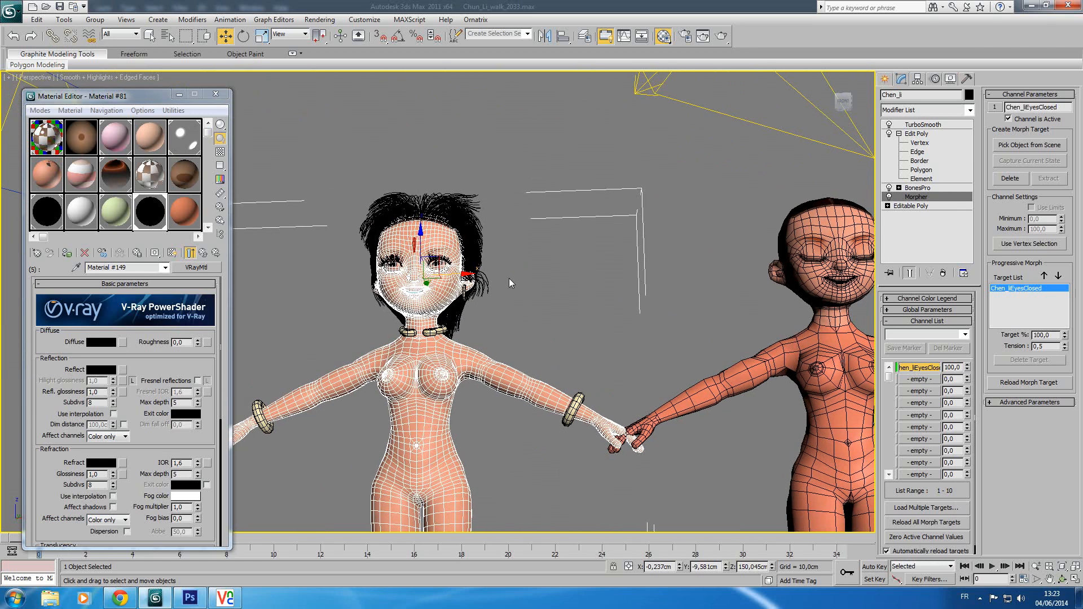
left_click(835, 275)
left_click_drag(835, 275, 534, 277)
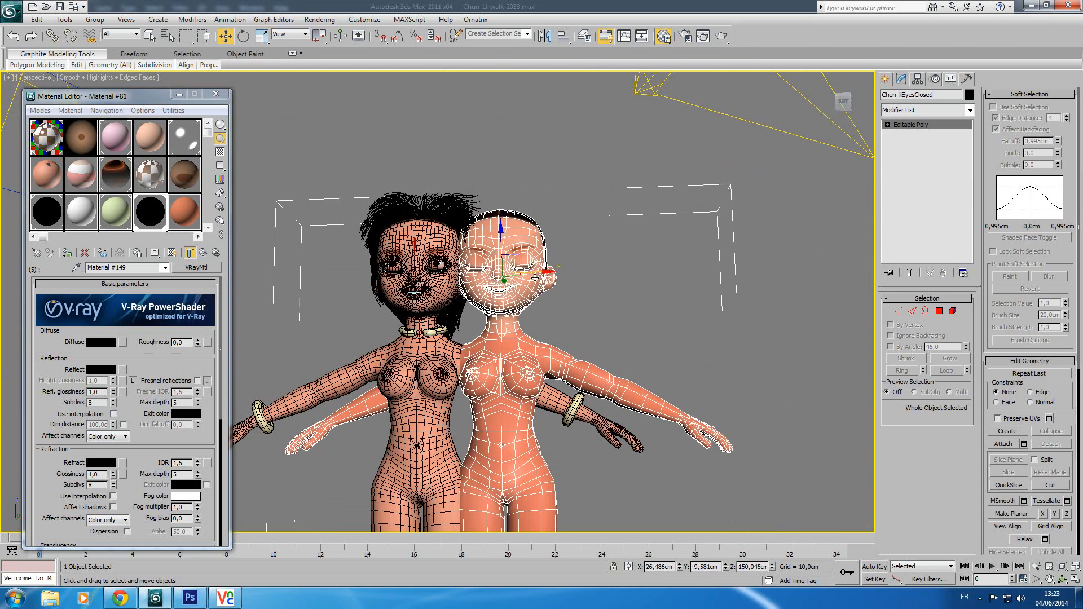
Frame the eyes of both characters together in the front view and enter vertex editing on the closed-eye duplicate.
key("f")
middle_click_drag(539, 175, 609, 437)
scroll(648, 350, "up", 4)
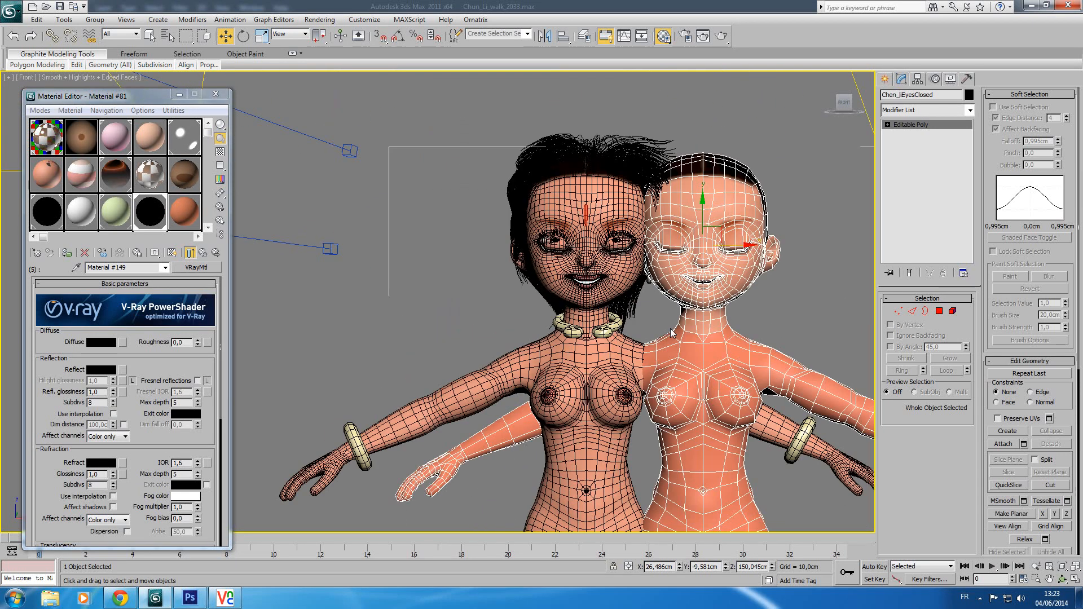
middle_click_drag(694, 321, 489, 323)
scroll(488, 323, "up", 15)
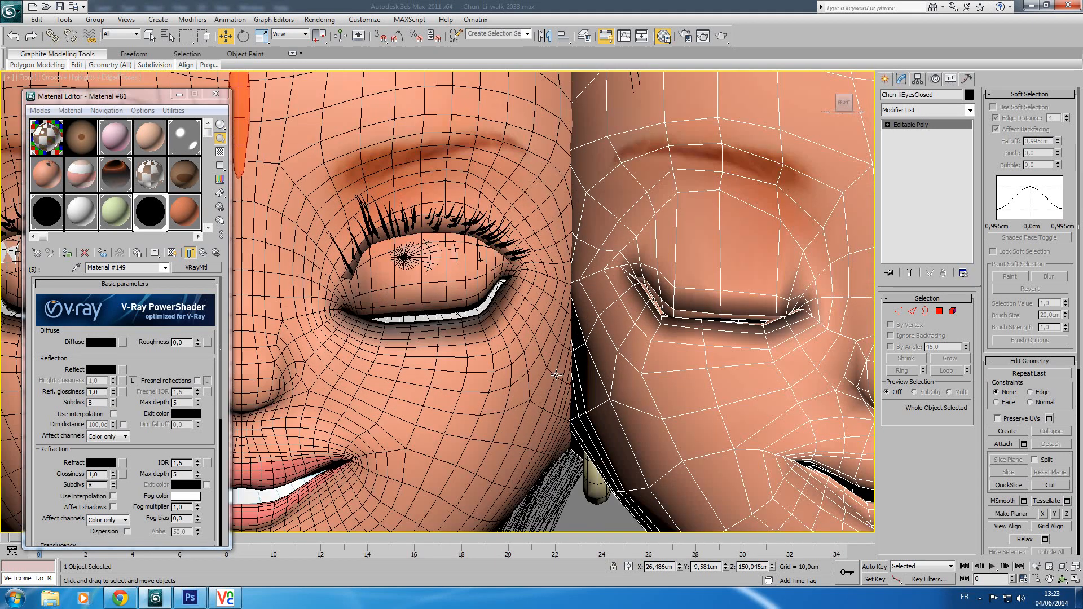
middle_click_drag(560, 369, 552, 402)
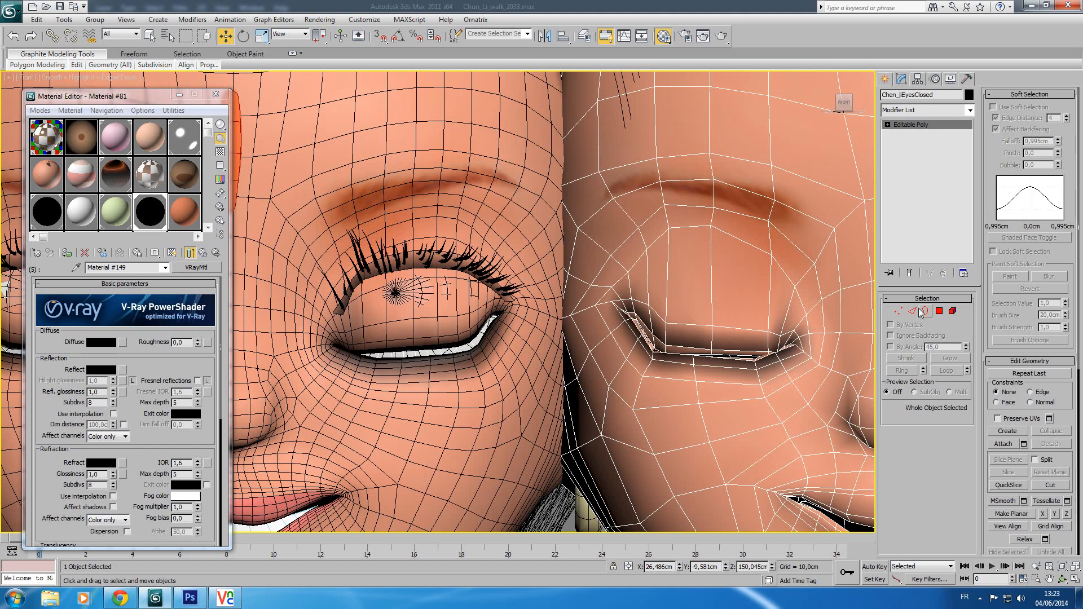
key("1")
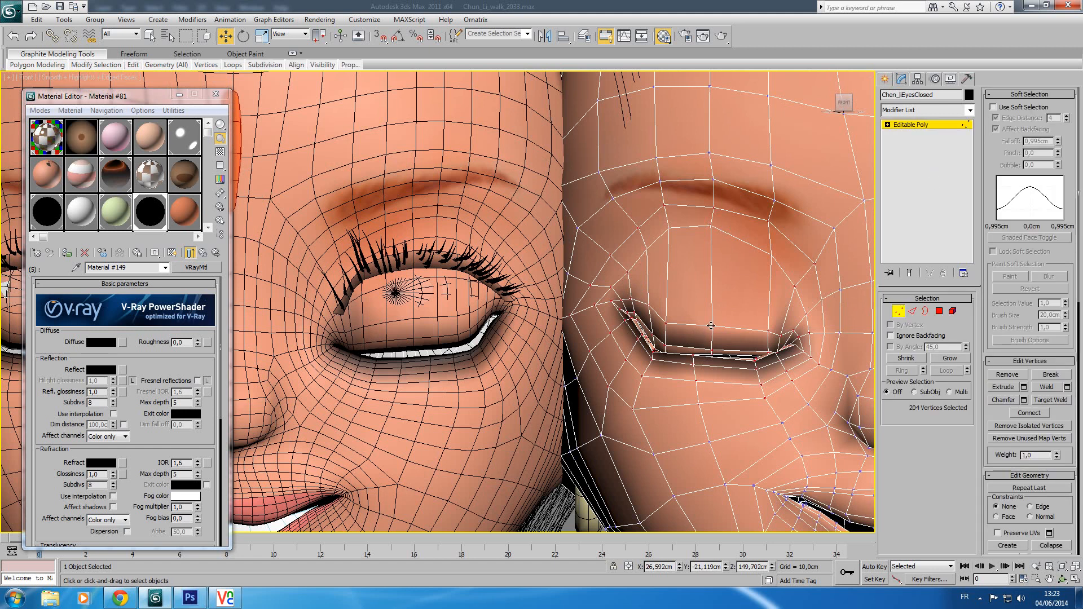
Save the selected eye-area vertices of the duplicate as a named selection set called eyesCloed.
scroll(672, 229, "down", 2)
scroll(668, 237, "down", 3)
scroll(665, 304, "down", 2)
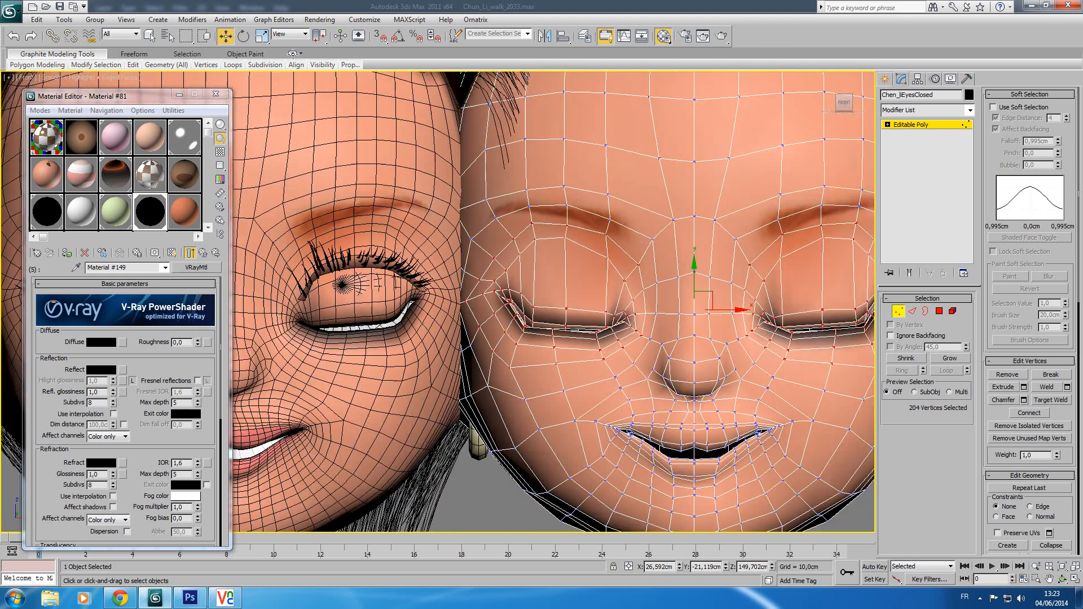
left_click(512, 34)
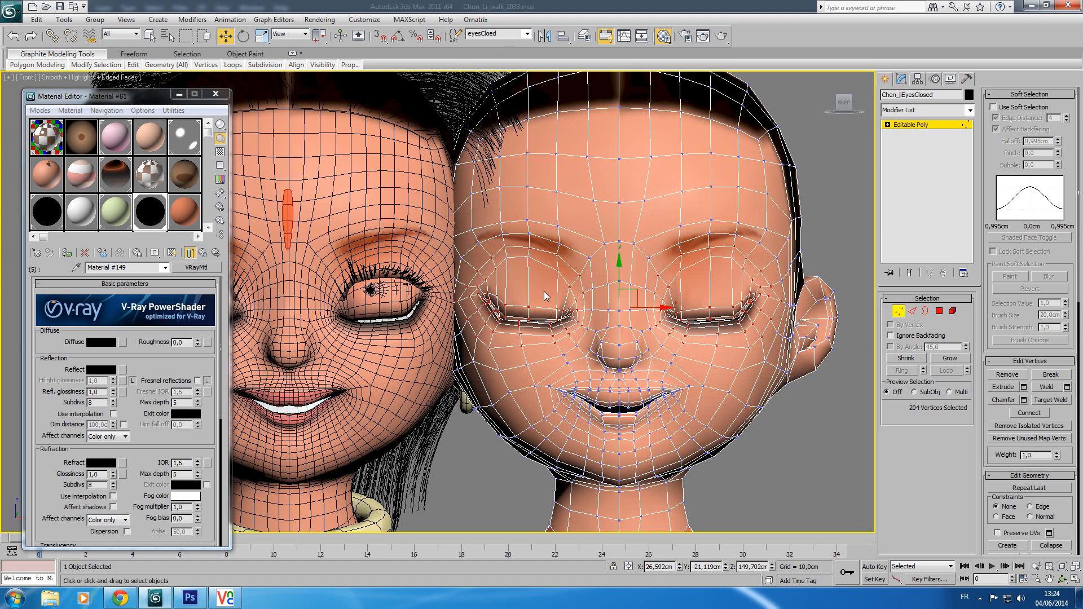
left_click(528, 306)
middle_click_drag(510, 325, 570, 320)
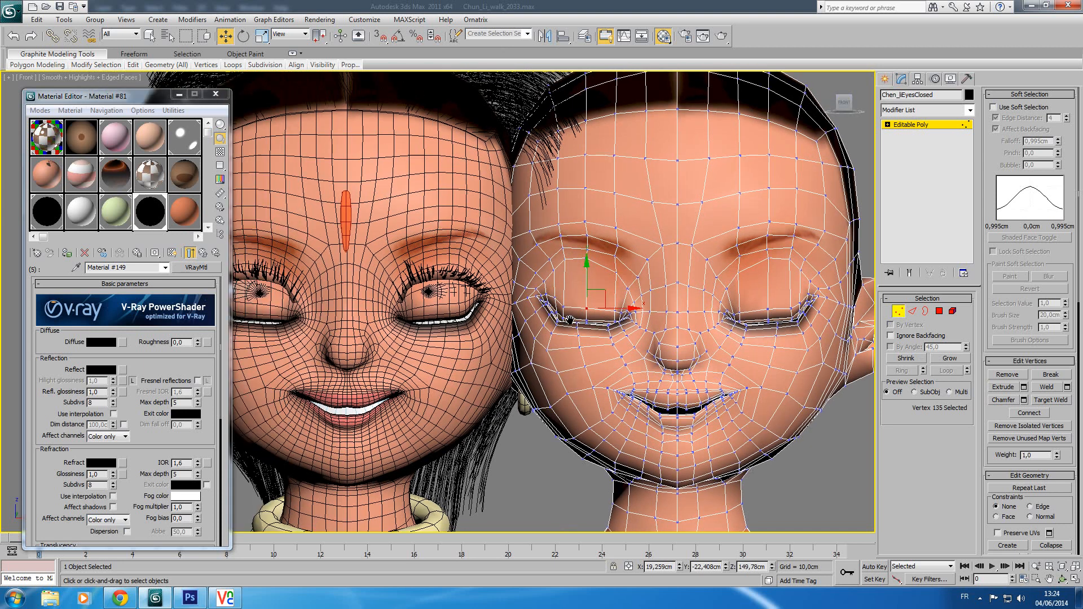
scroll(621, 330, "up", 4)
left_click(734, 332, "ctrl")
left_click(796, 333, "ctrl")
left_click(813, 334, "ctrl")
middle_click_drag(808, 325, 653, 297)
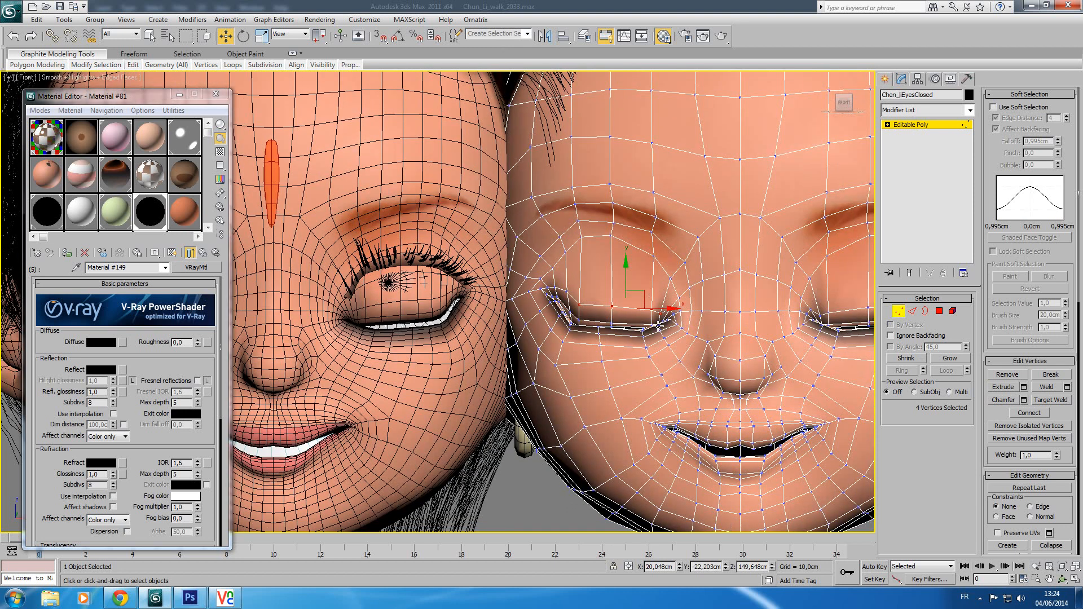
Select three vertices along each closed upper eyelid and pull all six forward along Y to about -22.63 cm.
left_click(579, 304)
left_click(611, 307, "ctrl")
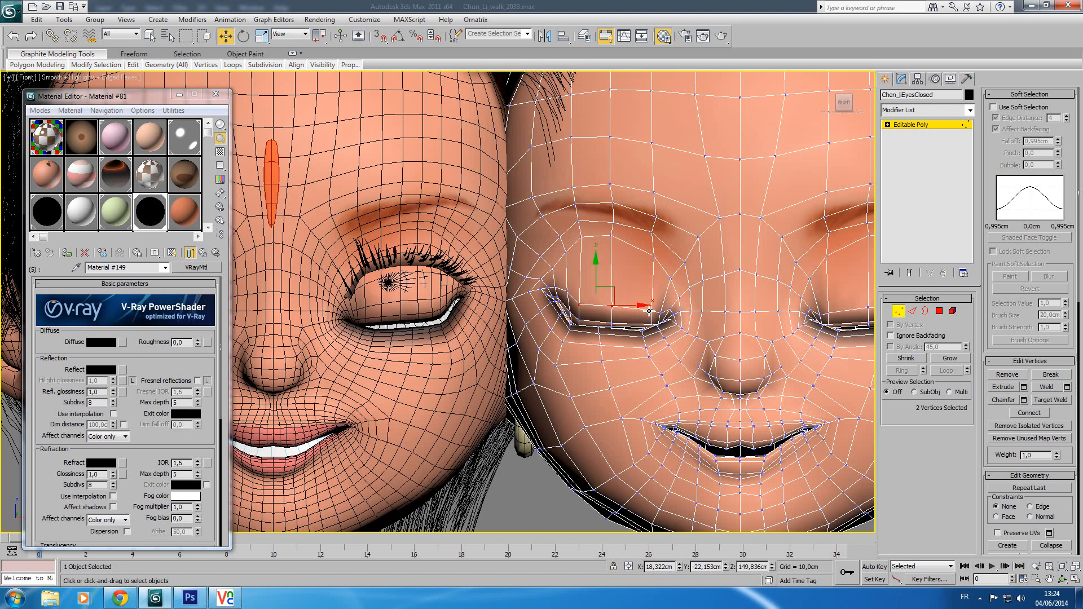
left_click(649, 310, "ctrl")
middle_click_drag(769, 316, 394, 322)
left_click(467, 298, "ctrl")
left_click(516, 292, "ctrl")
left_click(542, 293, "ctrl")
middle_click_drag(601, 326, 782, 320)
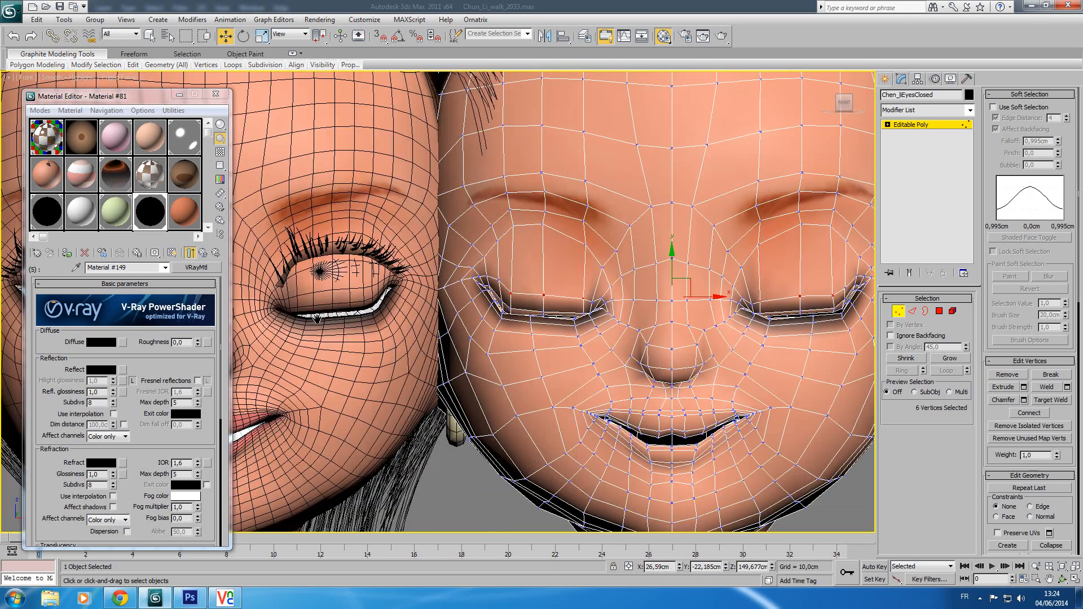
scroll(424, 330, "down", 2)
middle_click_drag(469, 327, 739, 327)
left_click(1062, 579)
left_click_drag(369, 283, 378, 290)
middle_click_drag(379, 290, 454, 287, "alt")
left_click_drag(632, 267, 637, 269)
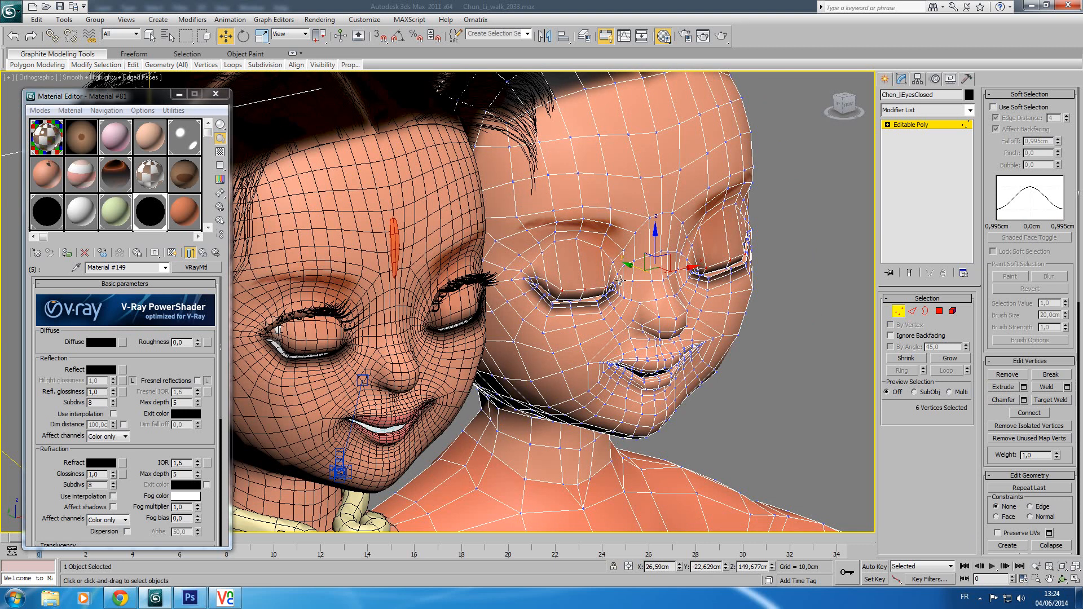
Select two rim polygons under each closed upper lid of the duplicate and lower all four slightly along Z.
scroll(574, 297, "up", 3)
middle_click_drag(585, 305, 624, 222)
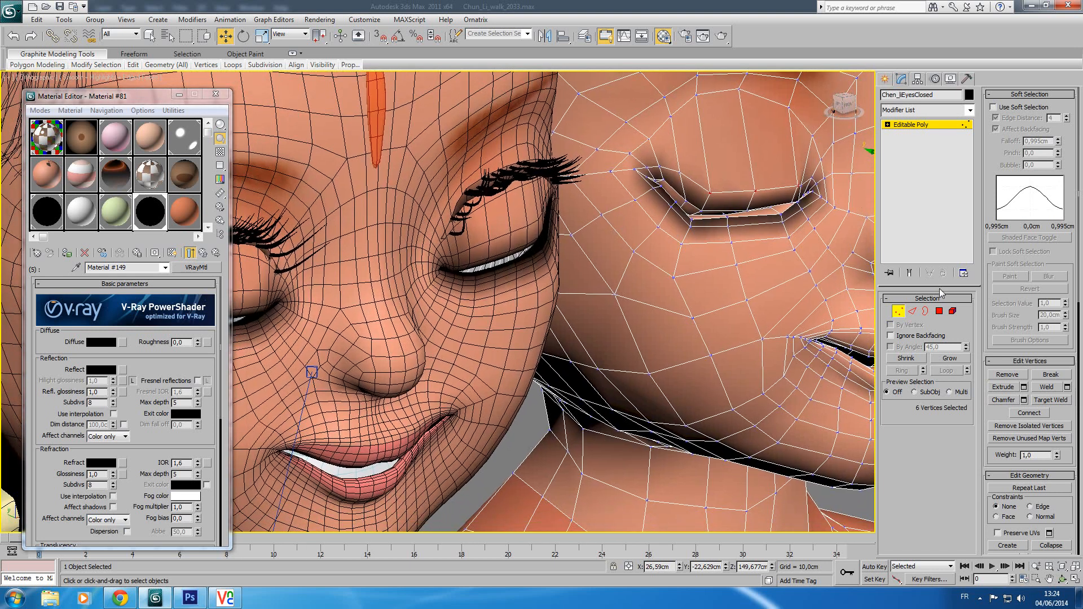
left_click(939, 313)
left_click(714, 211)
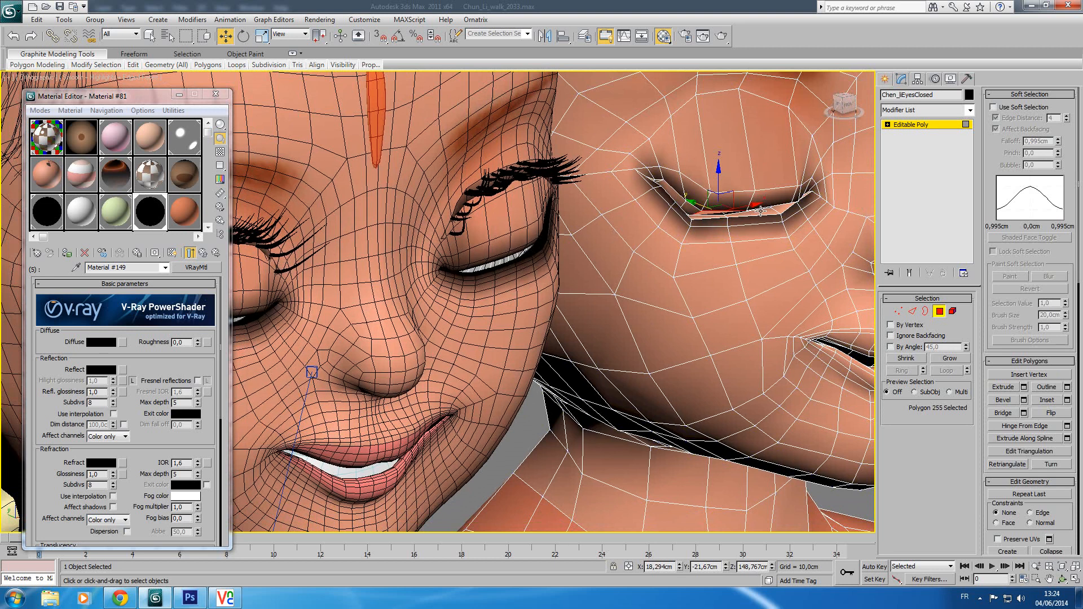
middle_click_drag(750, 225, 464, 378, "alt")
key("w")
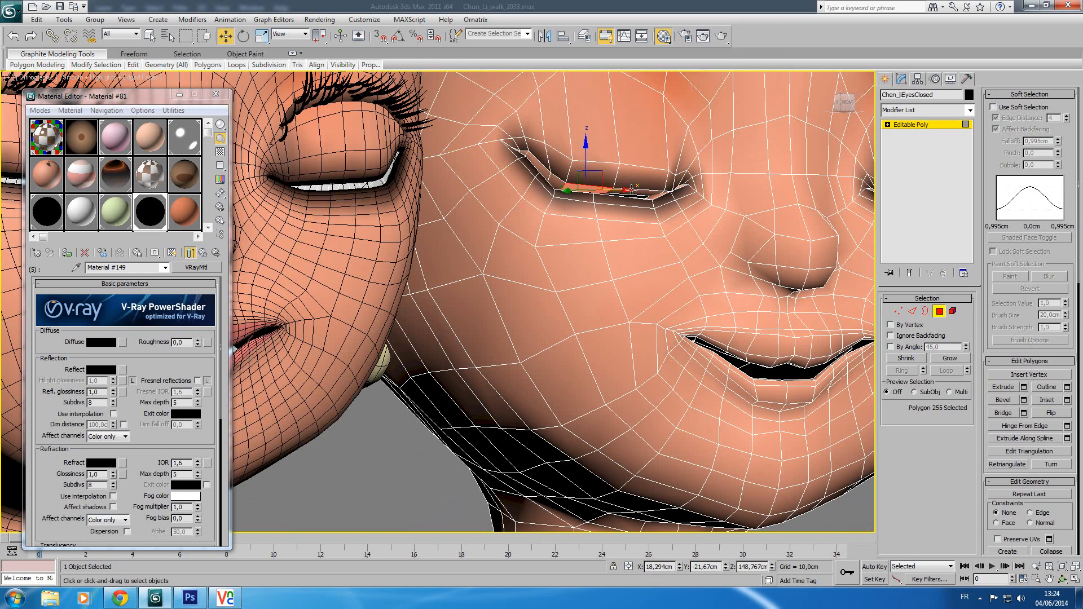
left_click(632, 193, "ctrl")
middle_click_drag(647, 218, 484, 221)
left_click(755, 201, "ctrl")
left_click(787, 200, "ctrl")
middle_click_drag(429, 237, 716, 260)
middle_click_drag(492, 283, 697, 293)
middle_click_drag(614, 293, 1079, 249)
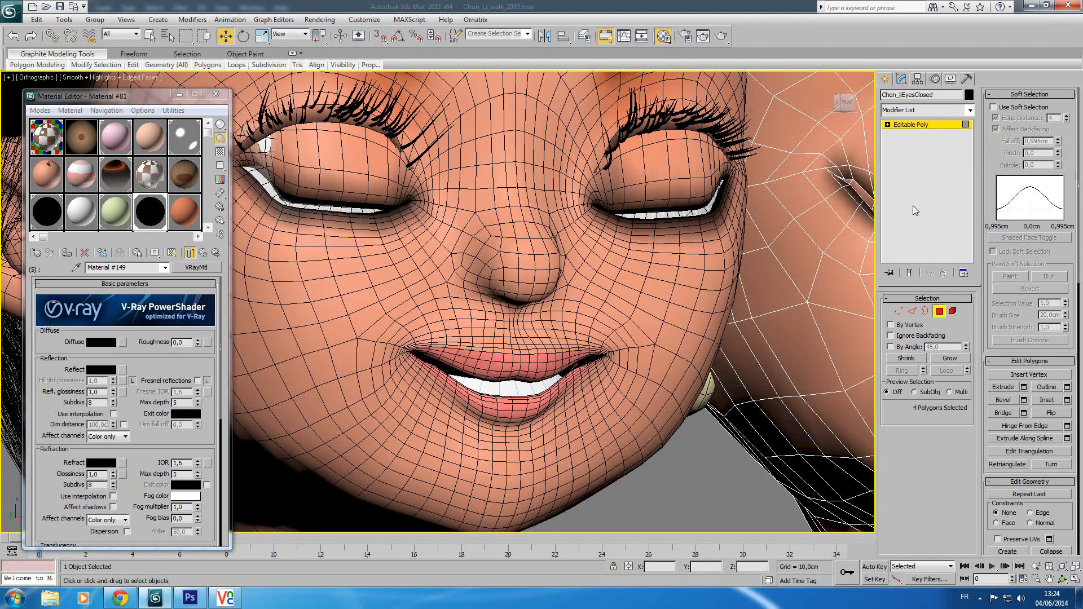
middle_click_drag(692, 230, 570, 226)
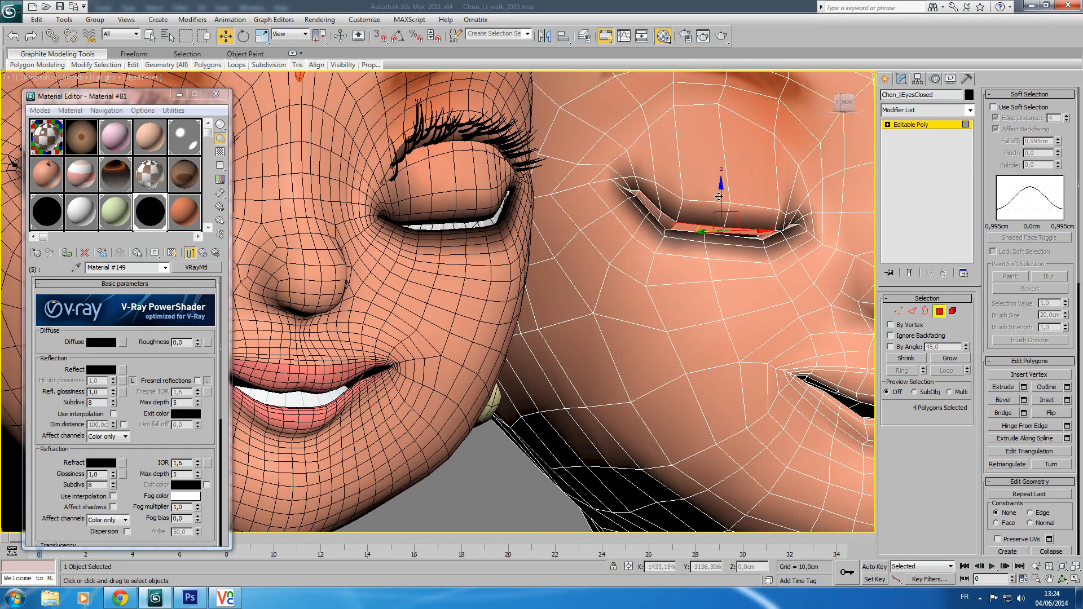
left_click_drag(721, 196, 723, 204)
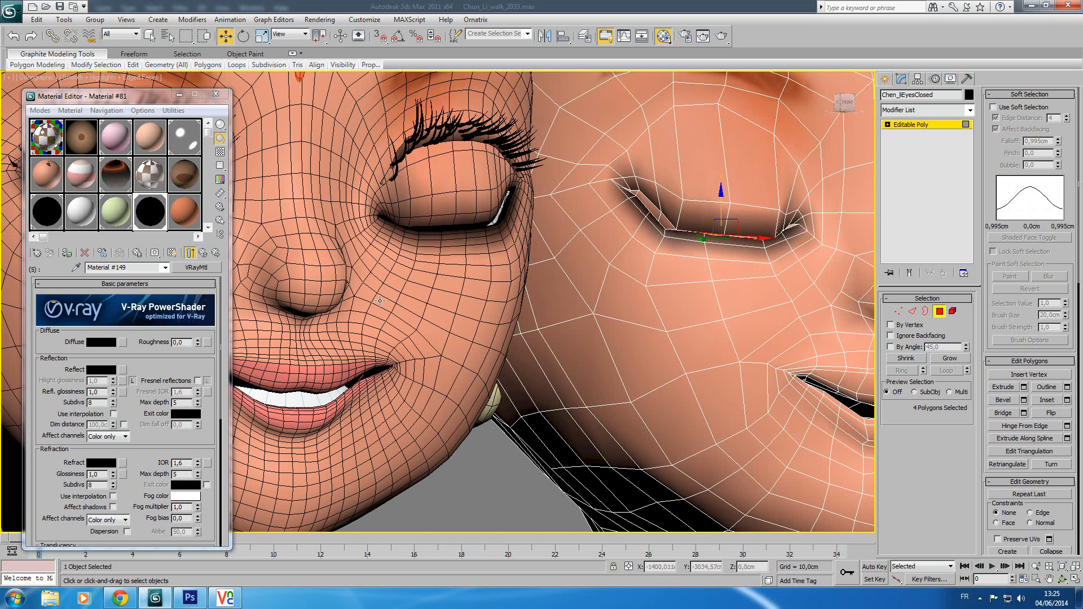
Lower the lid-rim edge near the outer corner of the duplicate's right eye to about Z 149.91 cm.
scroll(320, 305, "down", 8)
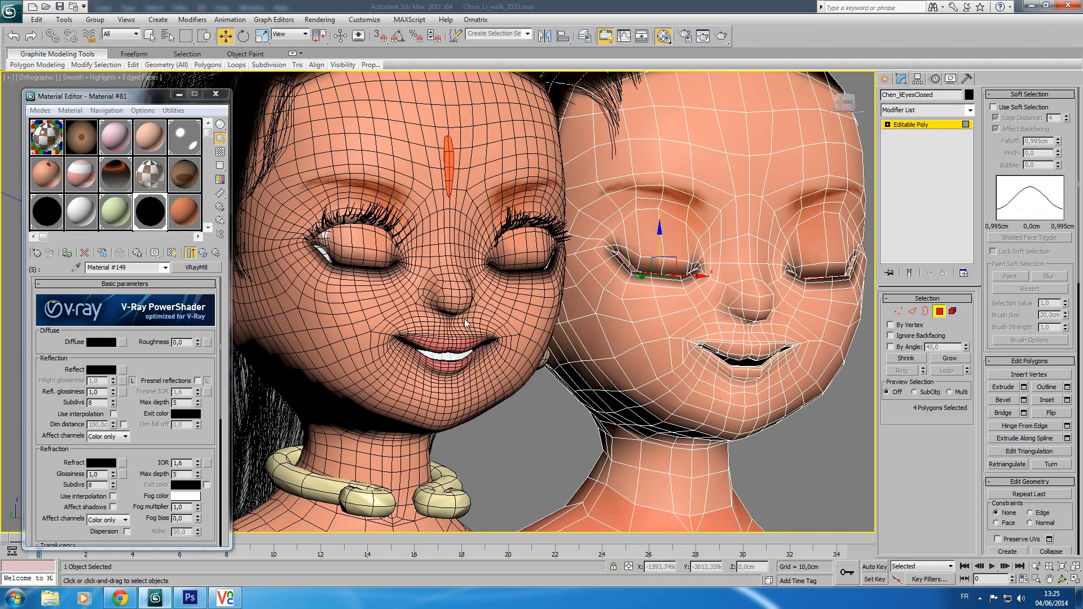
middle_click_drag(664, 300, 683, 263)
scroll(660, 290, "up", 6)
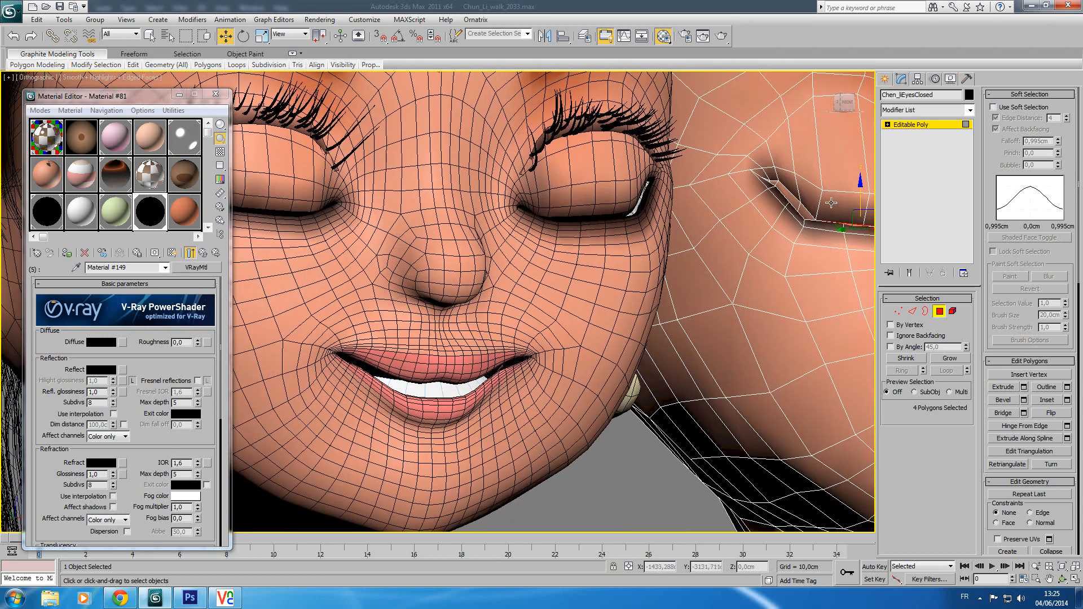
left_click(898, 311)
left_click(914, 312)
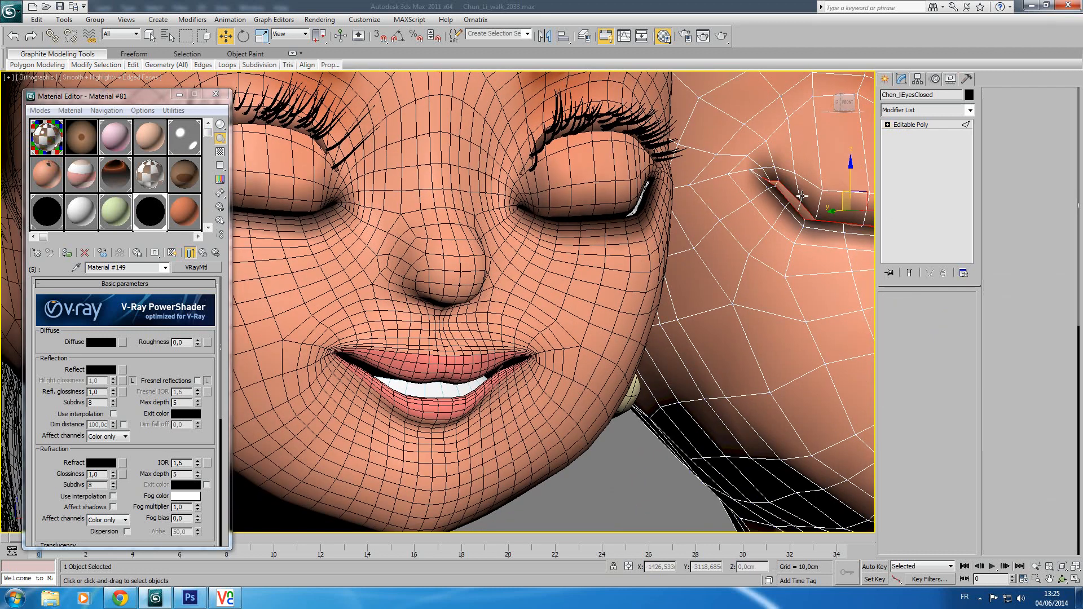
left_click(776, 186)
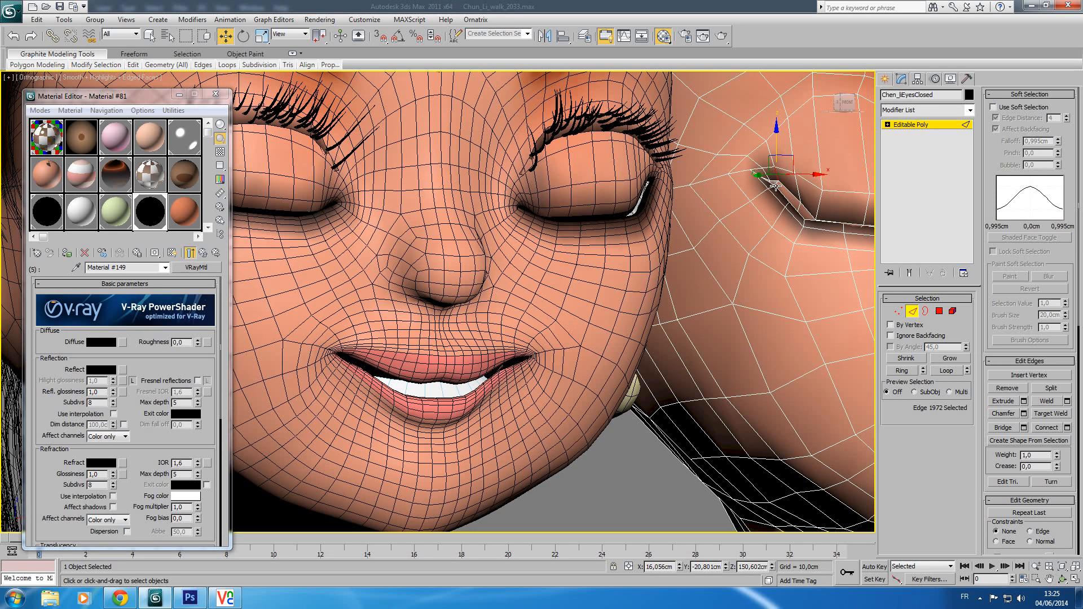
left_click(777, 175)
middle_click_drag(560, 193, 634, 192)
middle_click_drag(747, 174, 701, 176)
left_click_drag(806, 150, 808, 158)
middle_click_drag(588, 216, 730, 225)
Select the neighbouring rim edge where the right eye's lid bends and lower it to about Z 148.90 cm.
scroll(756, 225, "down", 3)
scroll(786, 239, "down", 2)
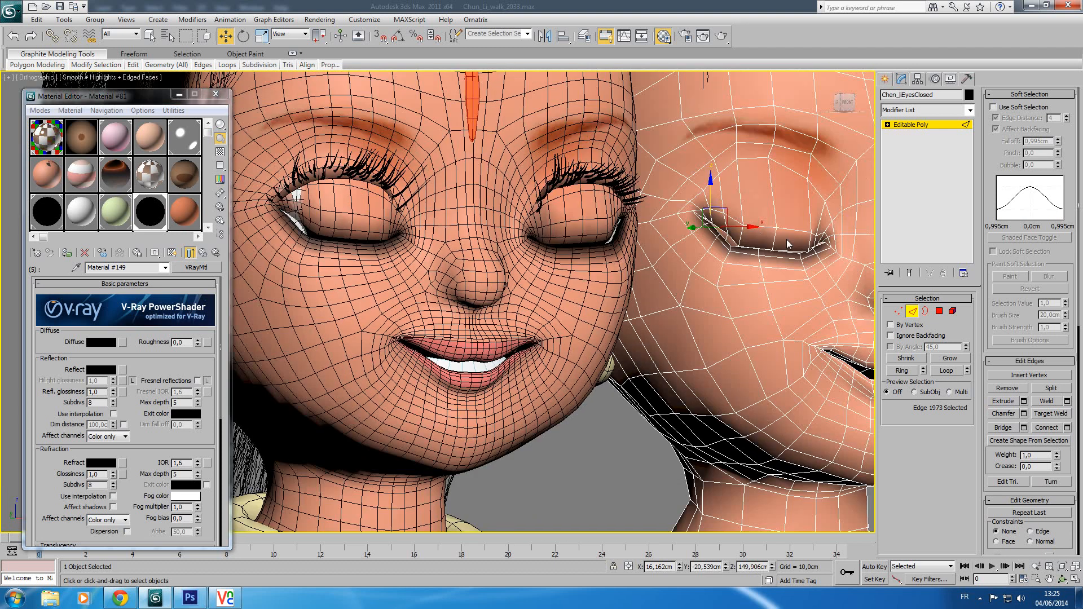
left_click(848, 209)
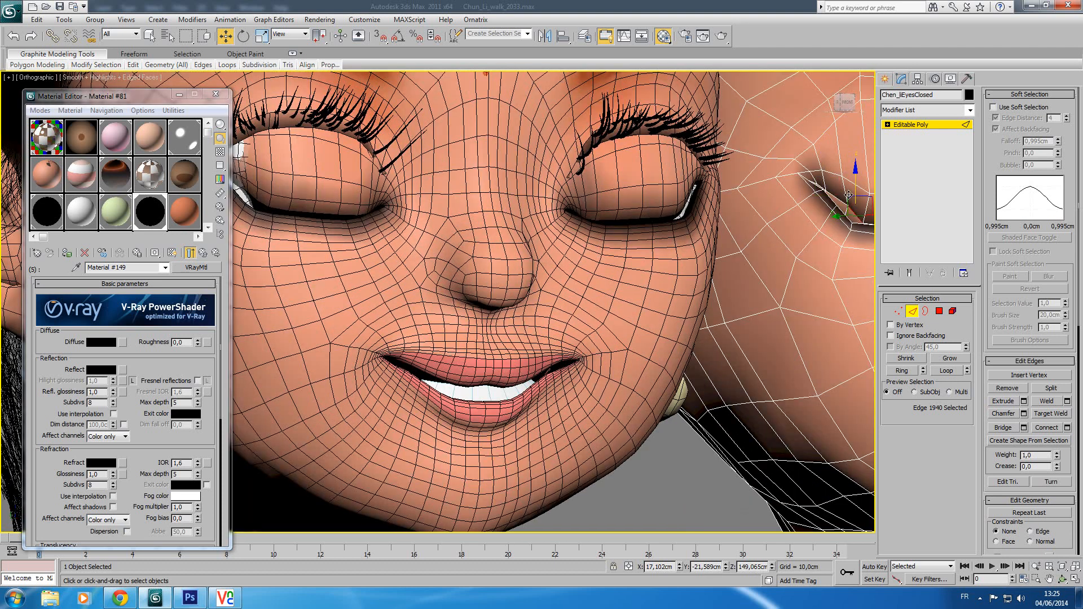
left_click(843, 209)
left_click_drag(846, 189, 846, 194)
middle_click_drag(277, 206, 345, 250)
middle_click_drag(842, 251, 698, 263)
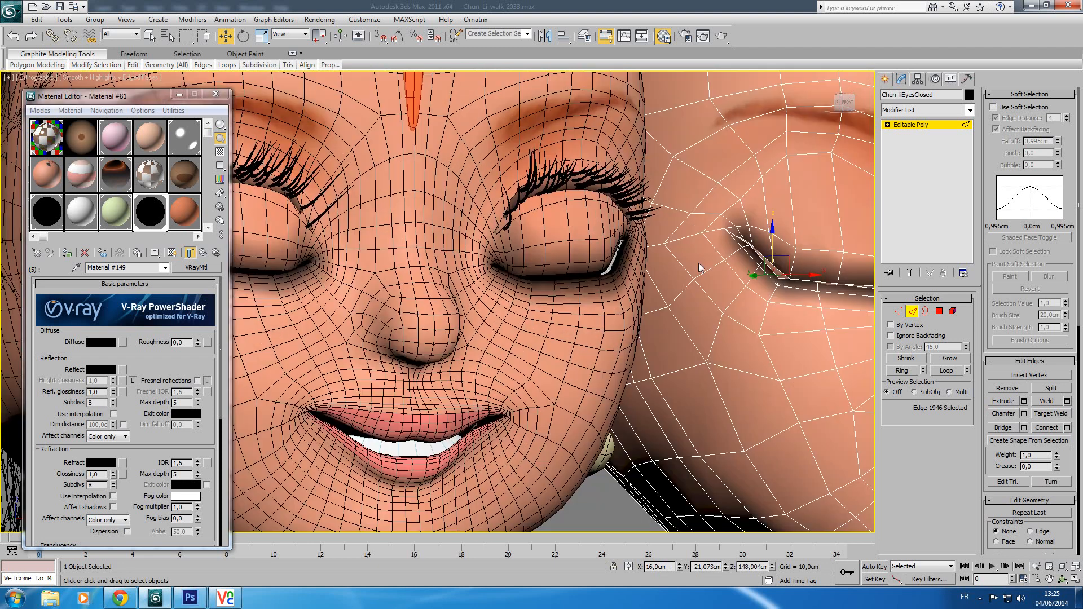
Move the vertex at the duplicate's right outer eye corner to about X 15.58, Y -20.96 cm and check the morphed lid.
left_click(898, 311)
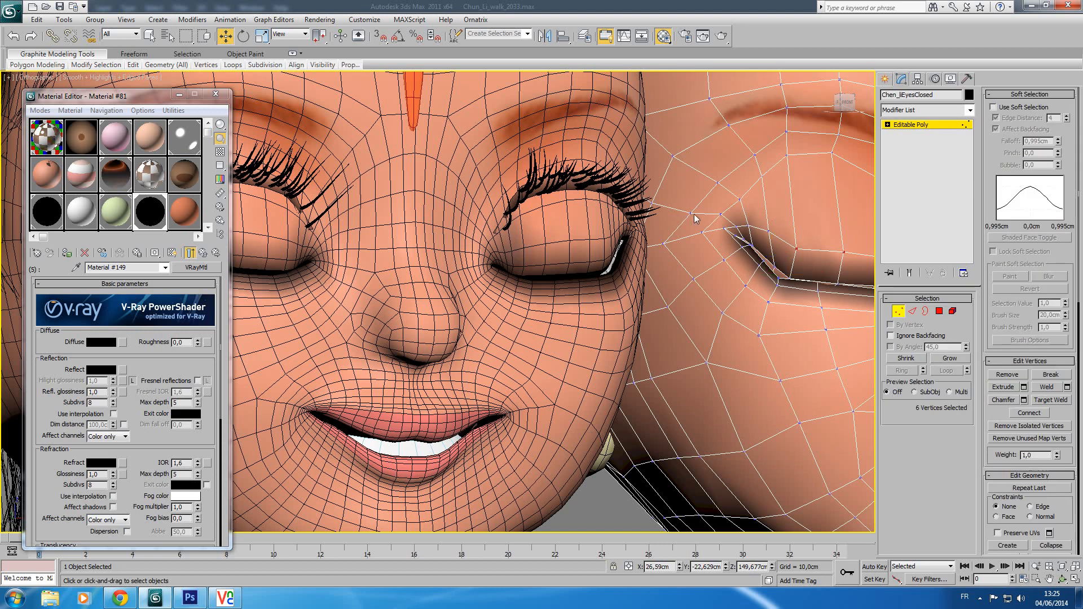
left_click(748, 226)
key("ctrl+r")
left_click_drag(477, 274, 342, 149)
key("w")
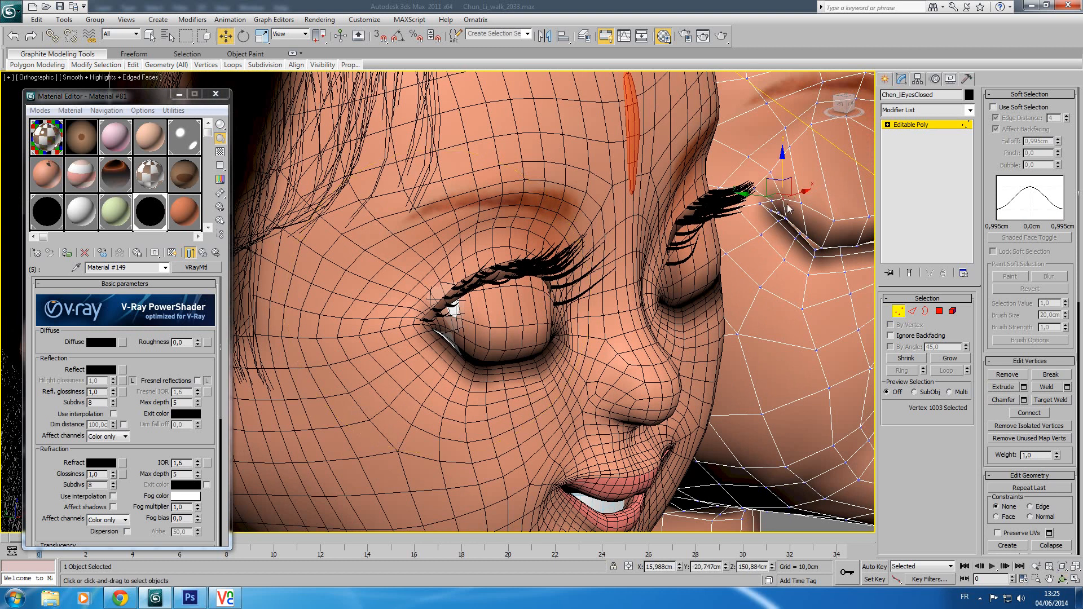
left_click_drag(776, 195, 776, 198)
scroll(516, 324, "down", 3)
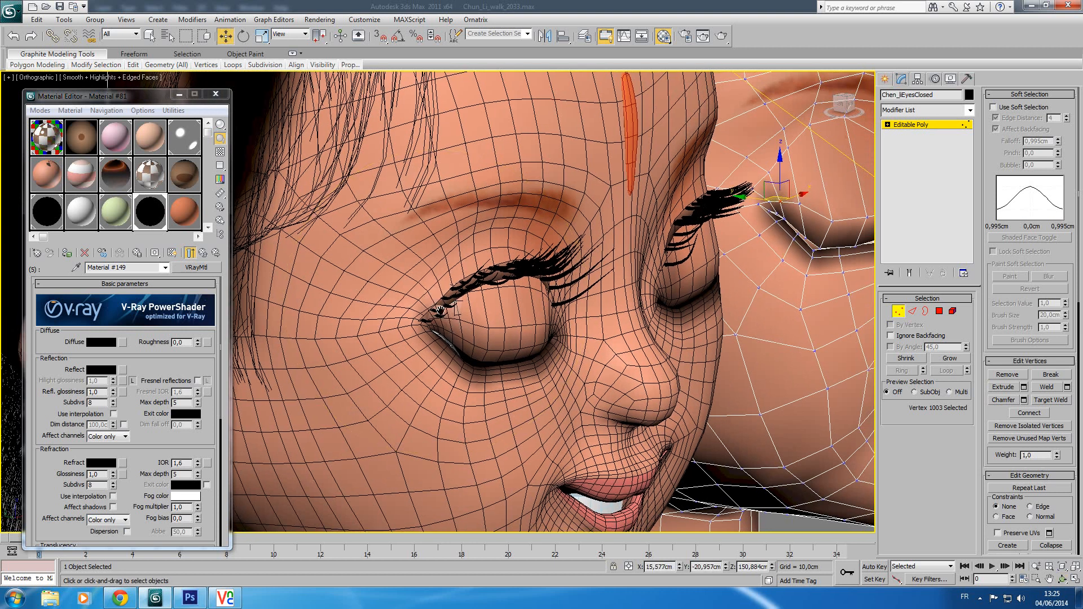
middle_click_drag(546, 330, 470, 304)
middle_click_drag(565, 311, 528, 321)
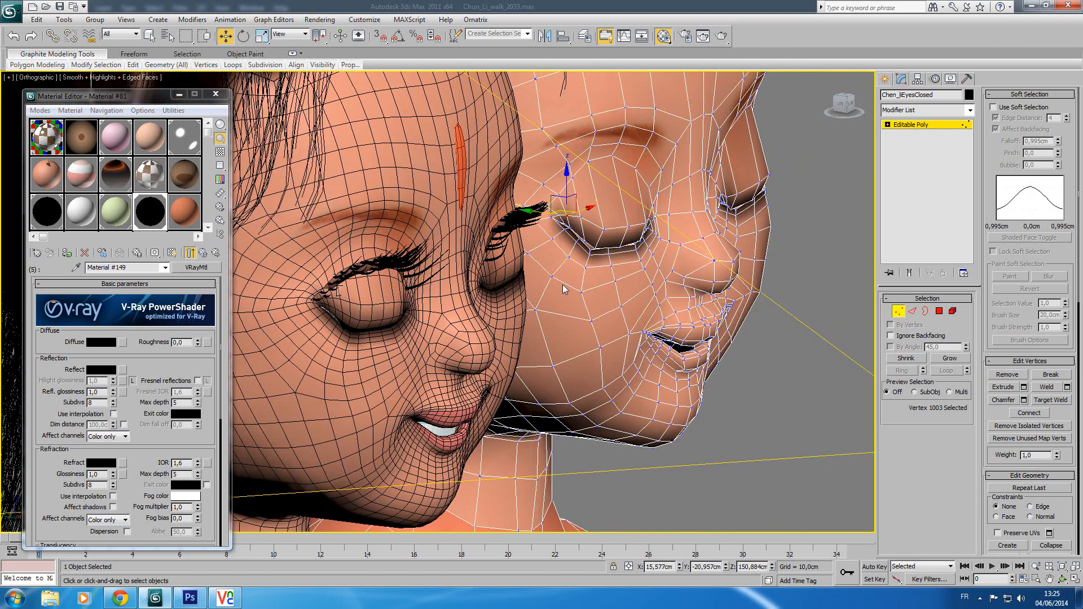
middle_click_drag(581, 291, 634, 288)
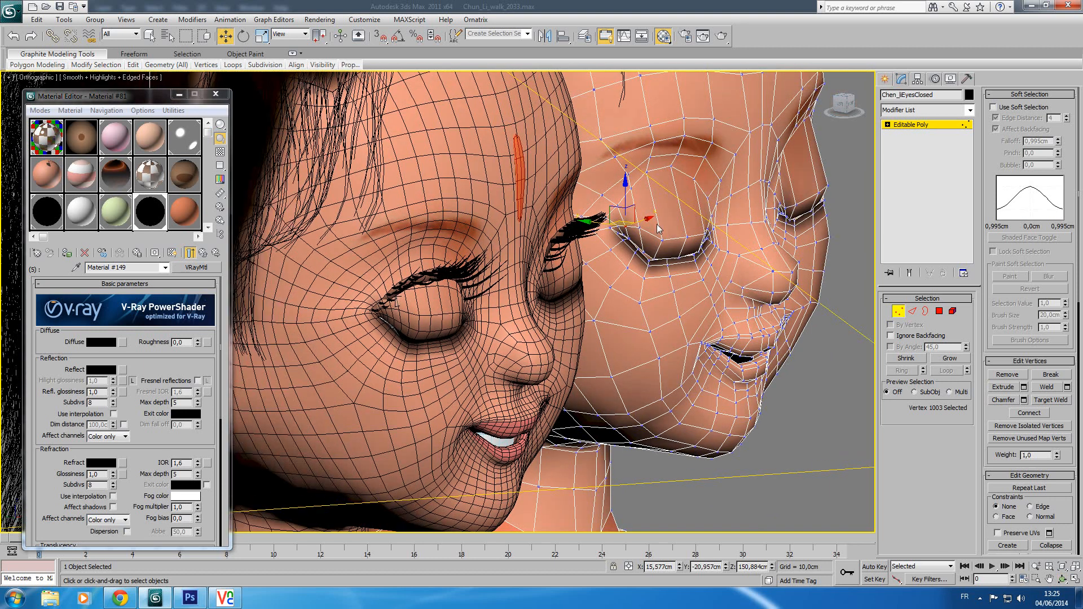
scroll(658, 227, "down", 2)
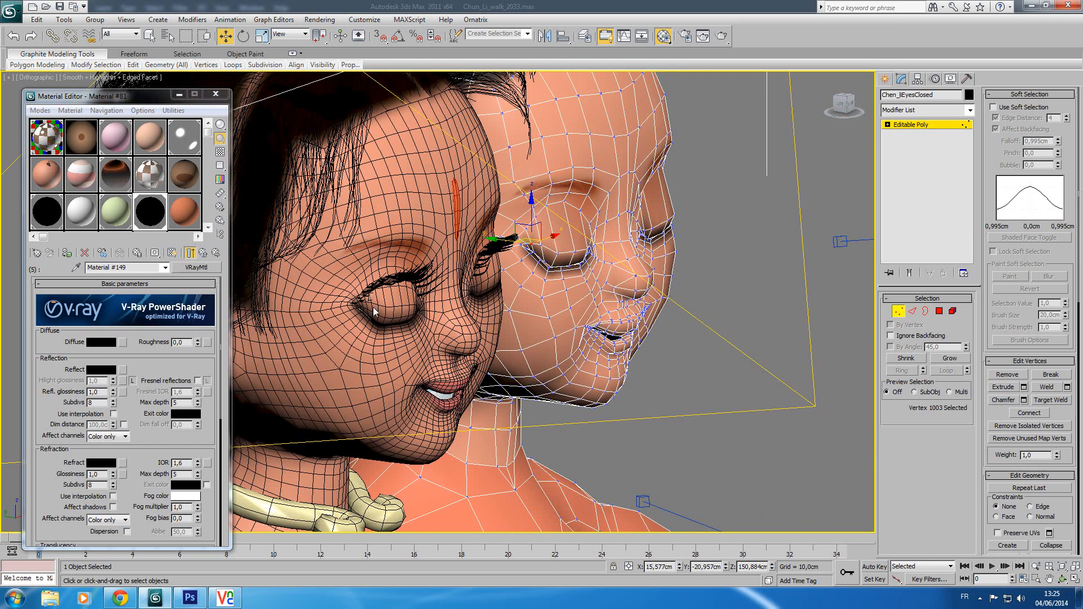
Leave vertex editing, select the Chen_li character and return its Chen_liEyesClosed morph channel to 0.
left_click(920, 125)
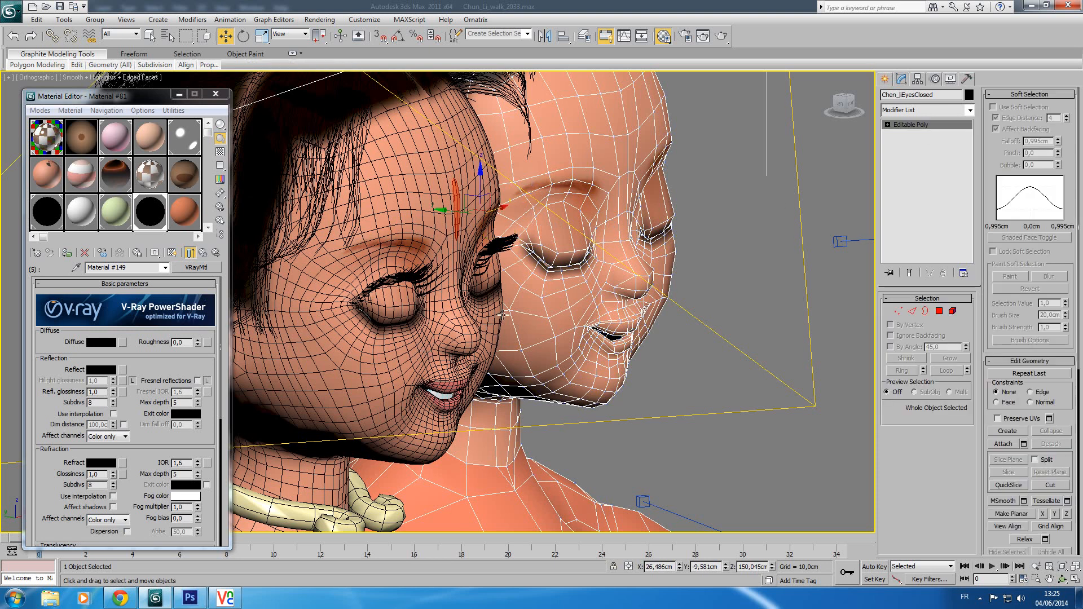
left_click(445, 345)
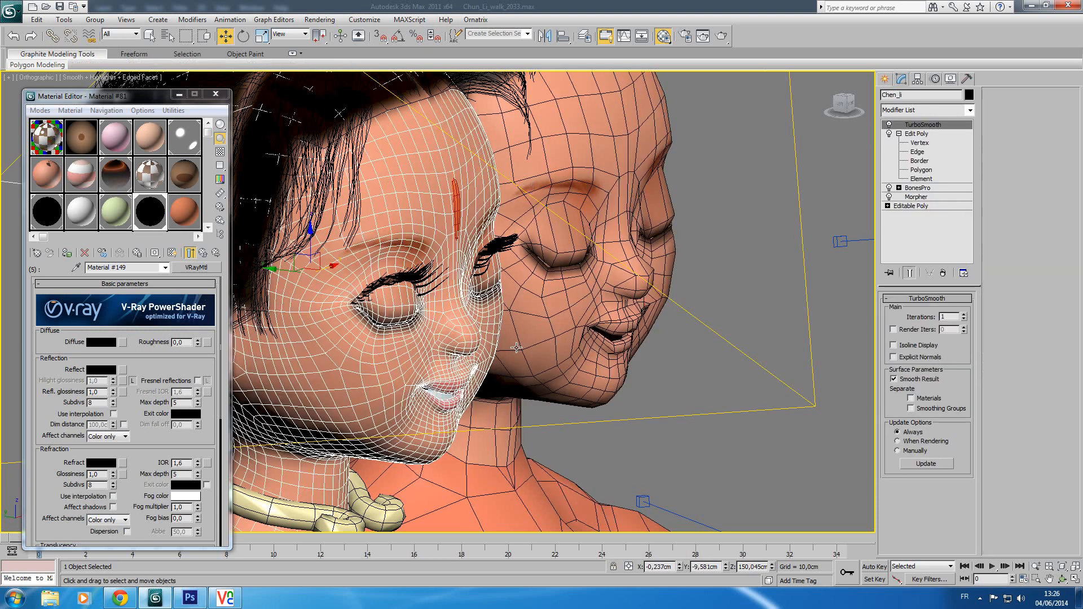
left_click(958, 198)
left_click_drag(967, 371, 940, 312)
left_click_drag(948, 364, 999, 478)
middle_click_drag(415, 329, 469, 267)
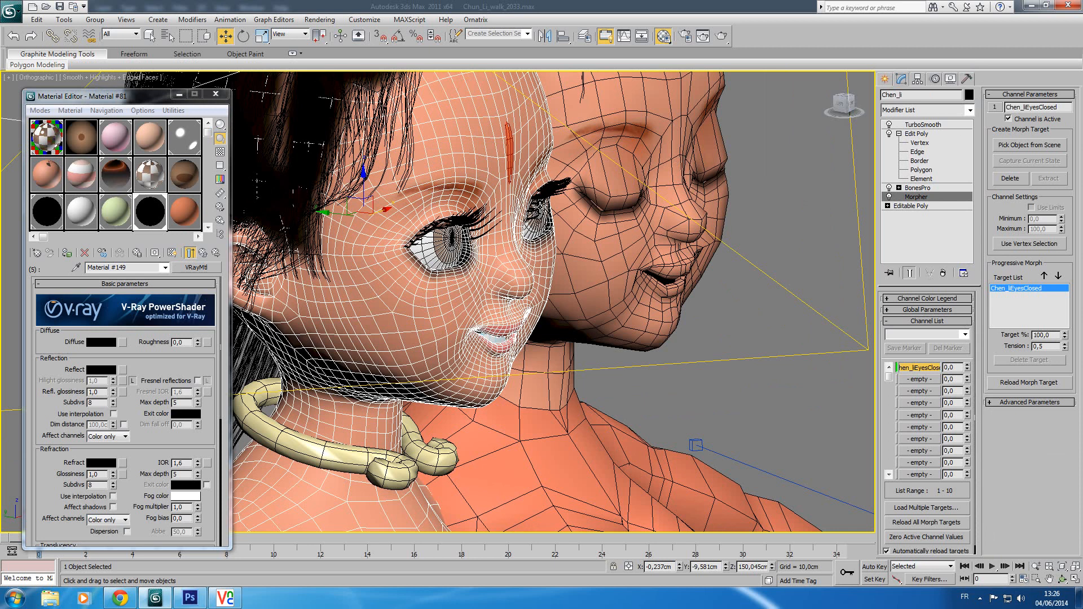
Select the Chen_liEyesClosed duplicate and hide it.
left_click(666, 146)
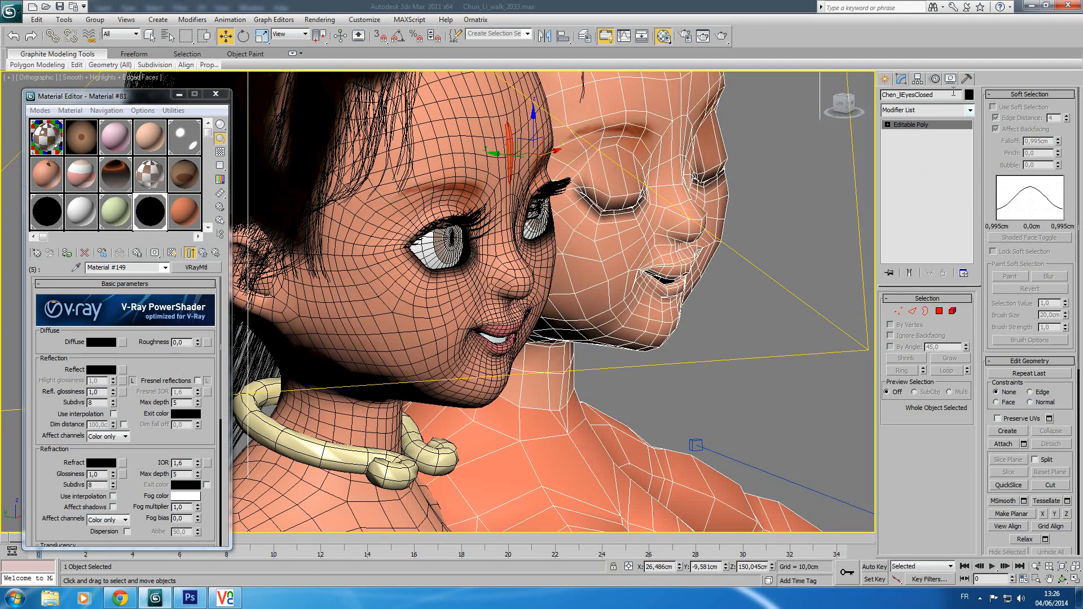
left_click(949, 80)
left_click(1045, 272)
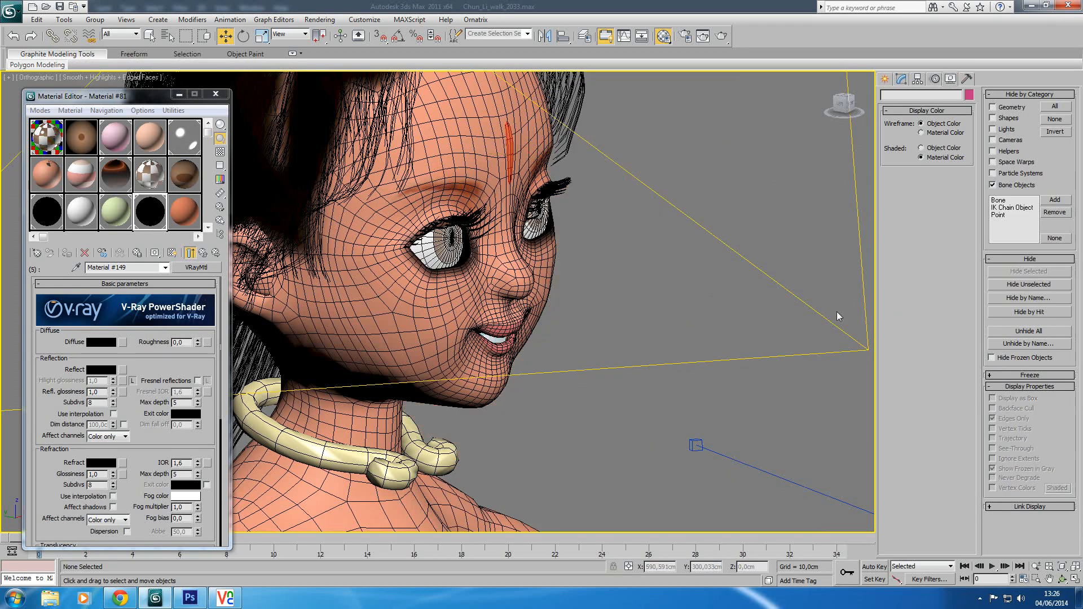
Select the Chen_li character and turn off automatic reloading of targets in its Morpher modifier.
left_click(435, 204)
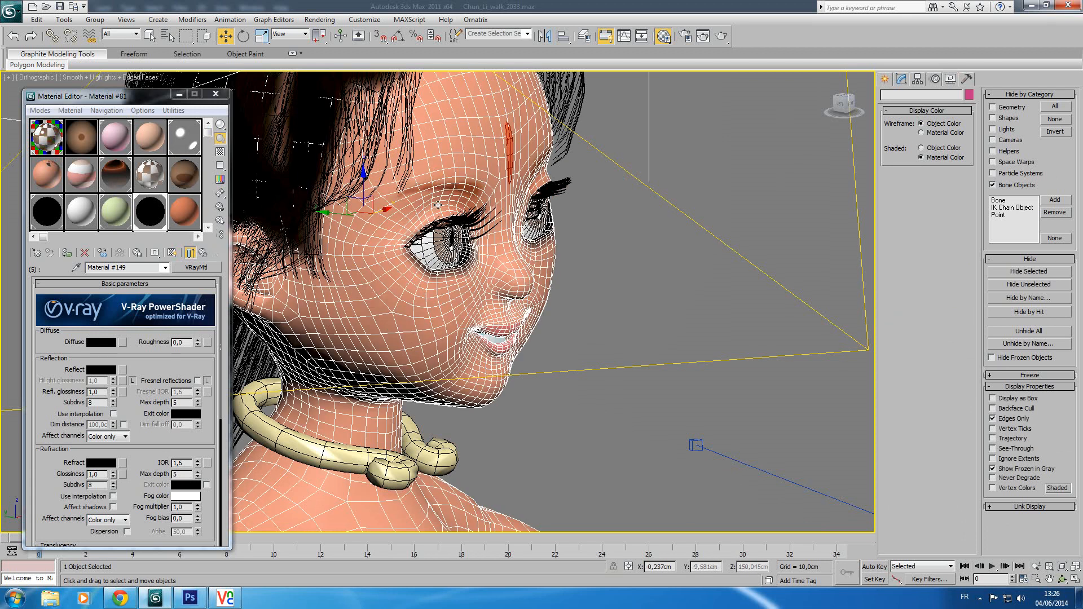
left_click(901, 79)
middle_click_drag(510, 249, 573, 290)
scroll(573, 290, "up", 3)
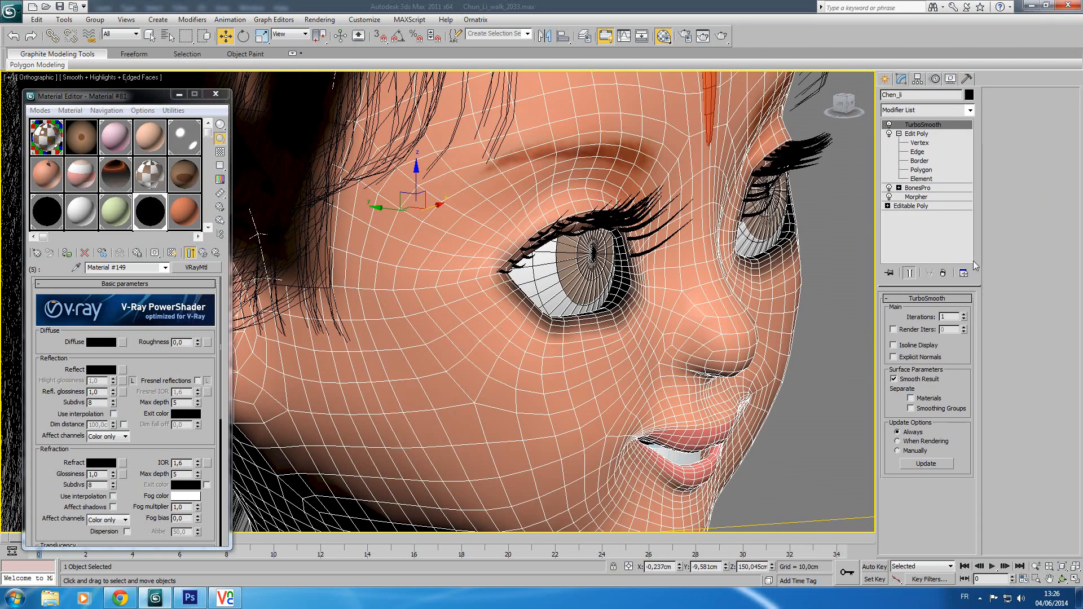
left_click(922, 197)
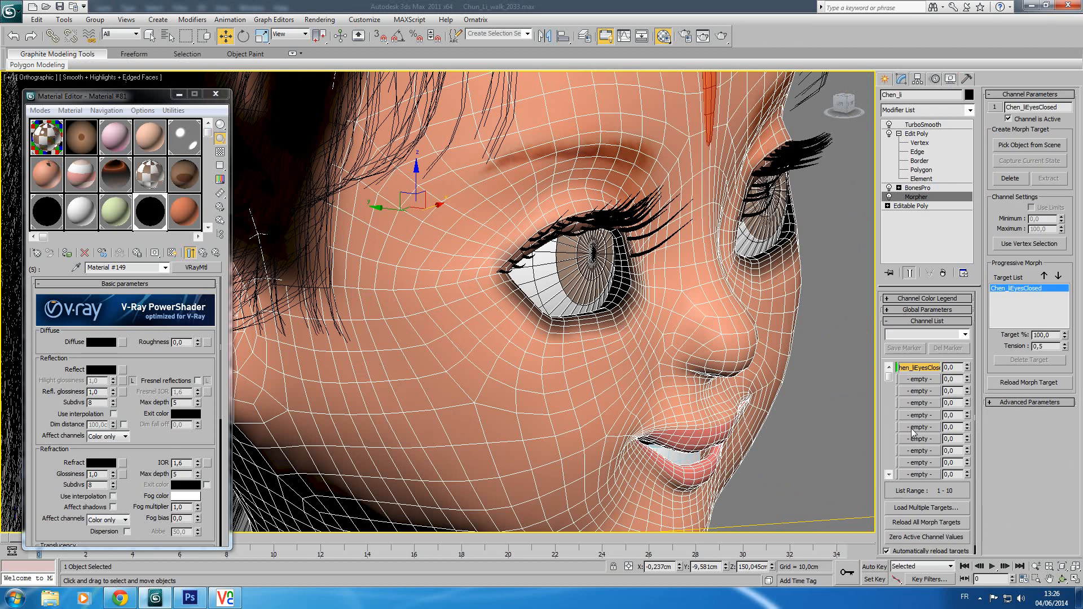
left_click(907, 552)
left_click(890, 408)
left_click_drag(890, 384, 890, 371)
scroll(977, 473, "down", 1)
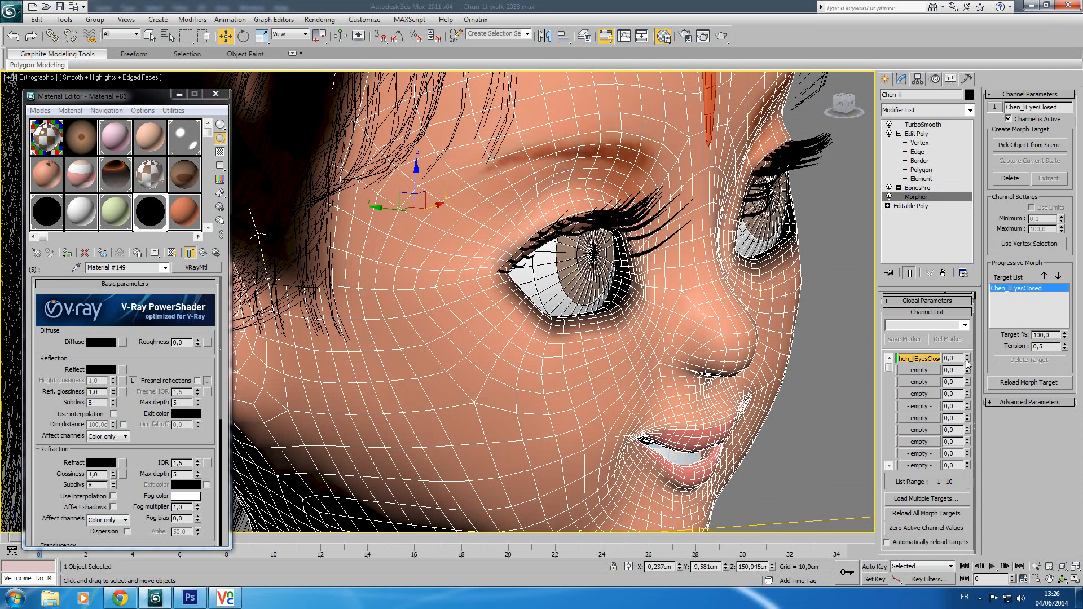
Test the blink by raising Chen_li's Chen_liEyesClosed morph channel to 100 and returning it to 0.
left_click_drag(967, 356, 964, 274)
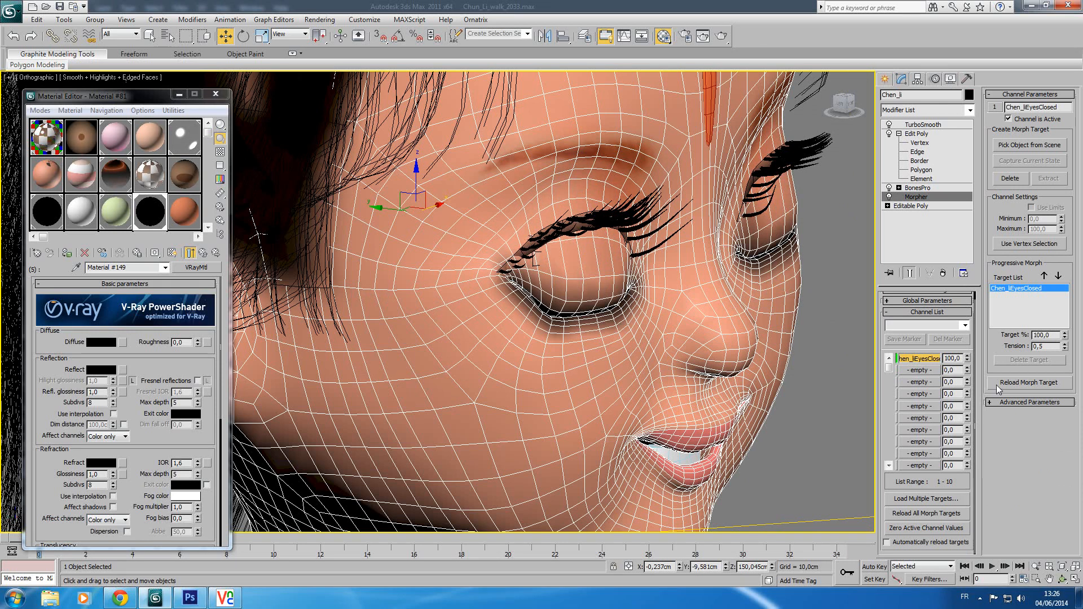
right_click(968, 362)
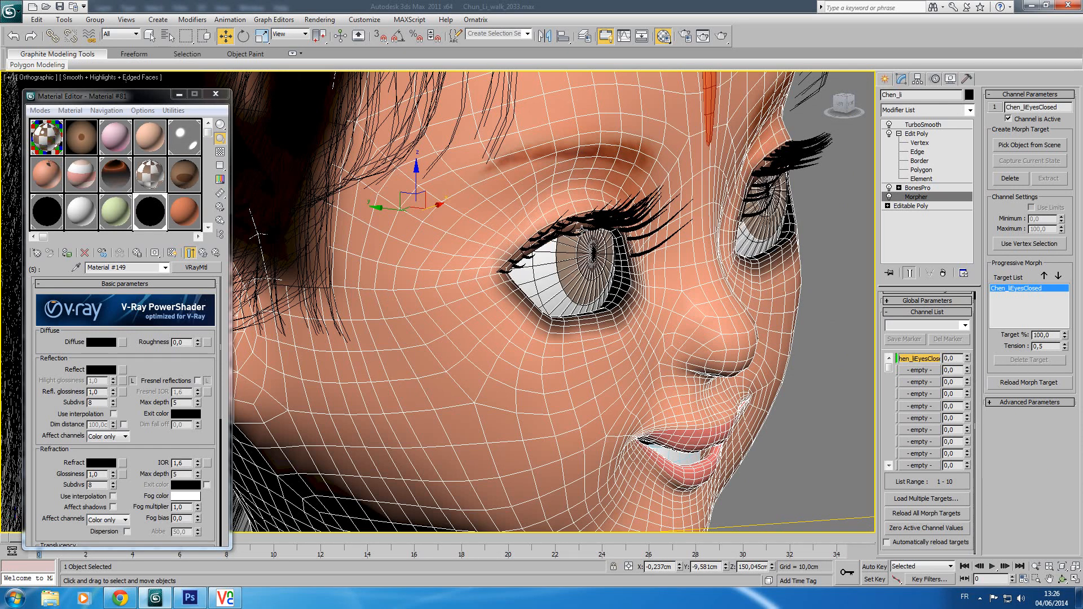
Rename the eyelash hair object eyeLashesOrnatrix and add an Edit Poly modifier to it.
left_click(612, 220)
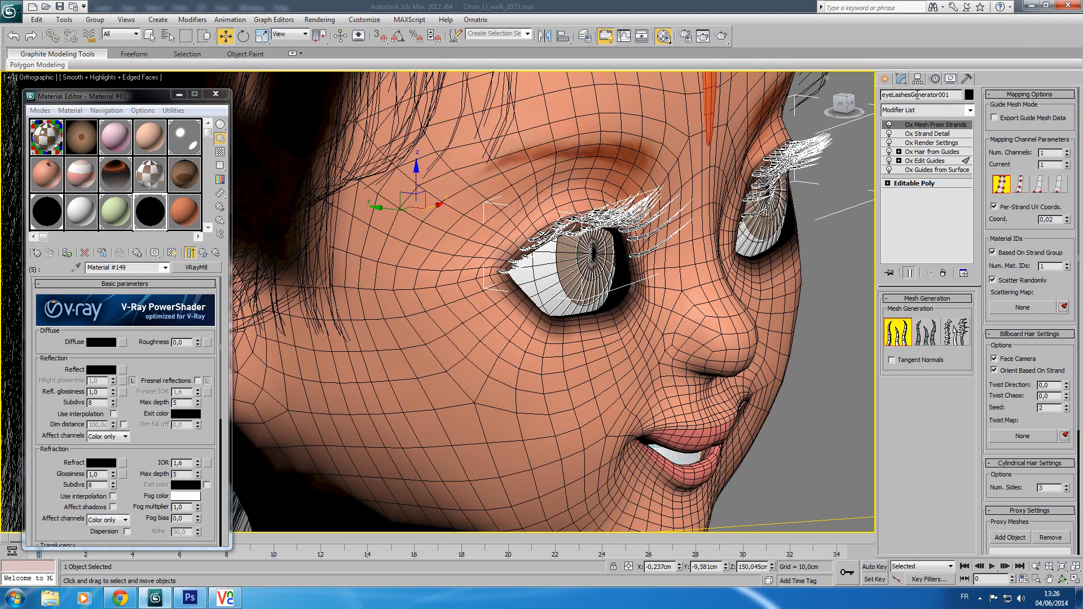
left_click_drag(911, 95, 1015, 95)
type("Or")
left_click(927, 110)
left_click_drag(971, 210, 973, 301)
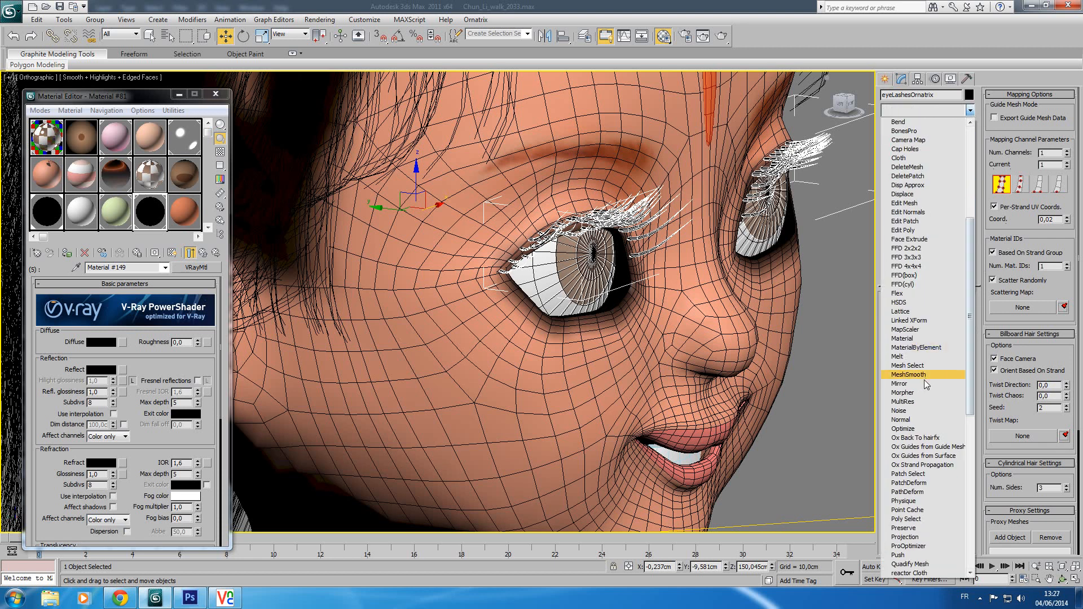
left_click(924, 230)
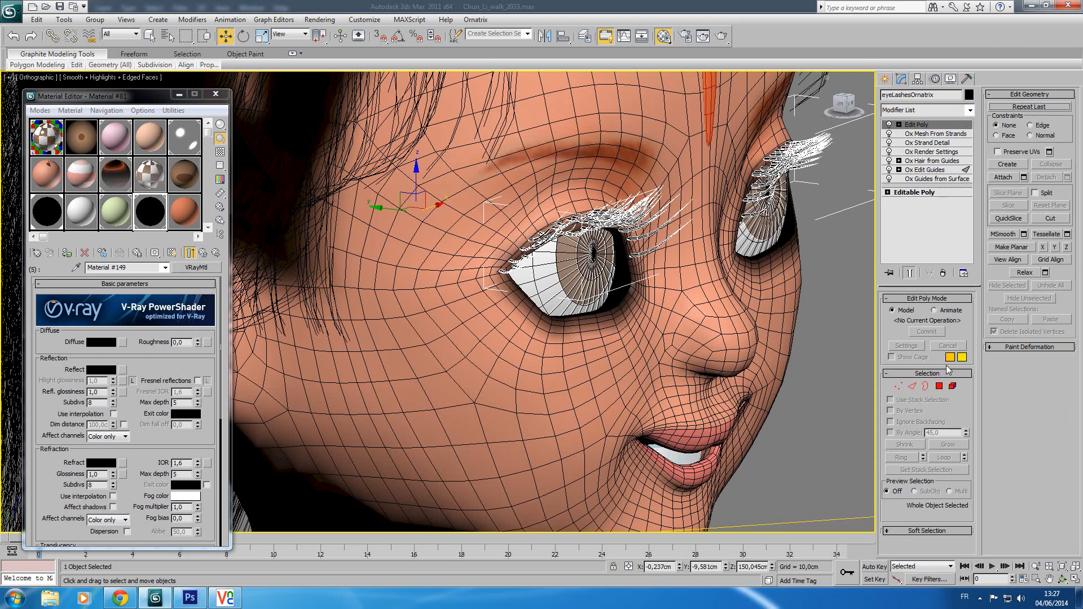
Select all the eyelash polygons in the Edit Poly modifier and leave polygon editing.
left_click(953, 386)
left_click(939, 386)
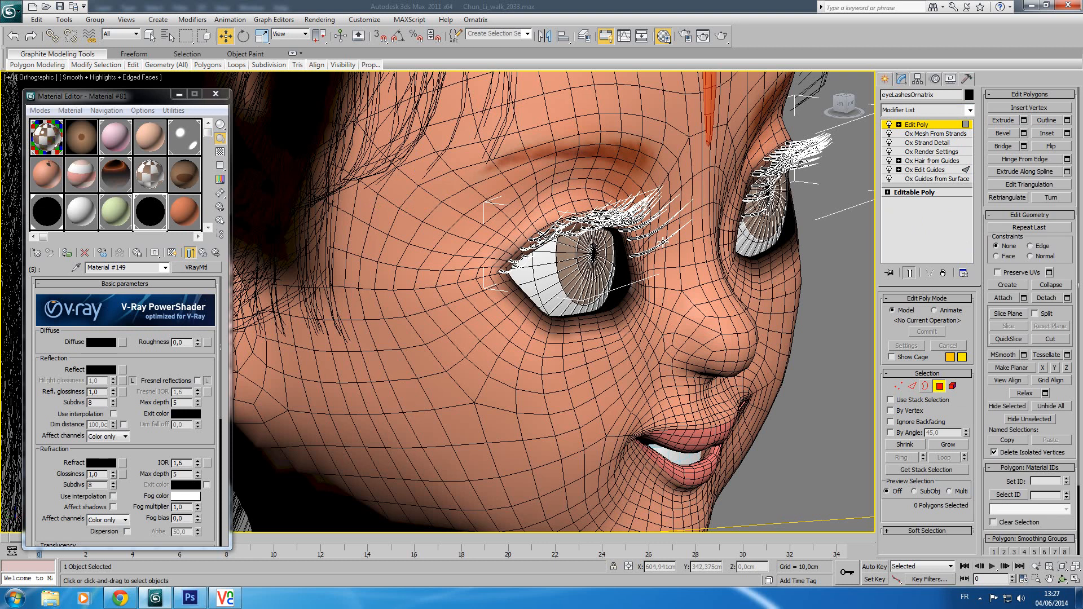
key("ctrl+a")
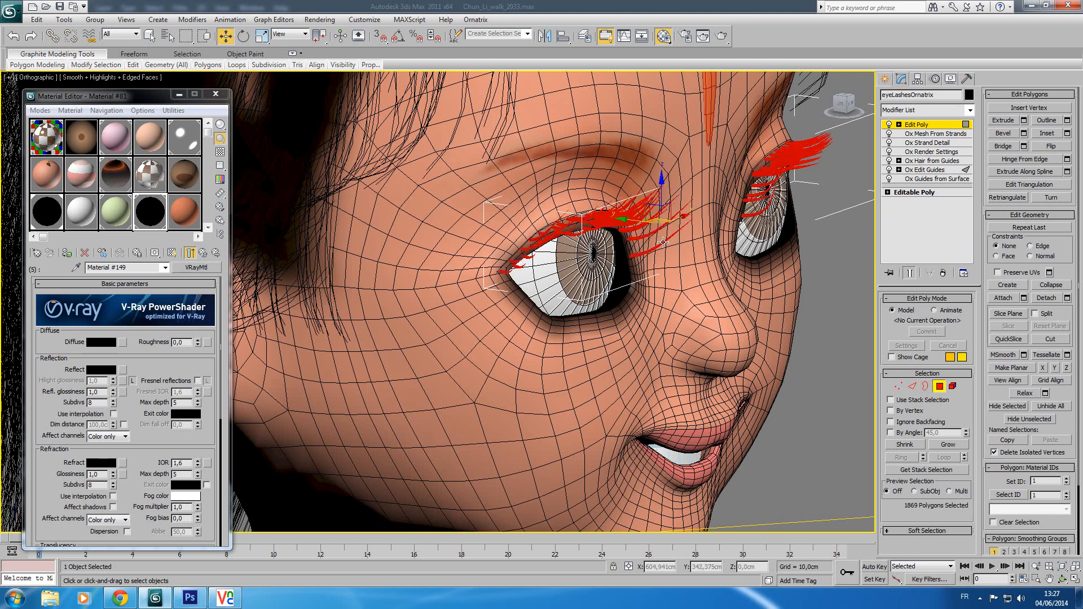
left_click(927, 126)
Select the Chen_li character's Morpher modifier and unhide the Chen_liEyesClosed object.
left_click(714, 320)
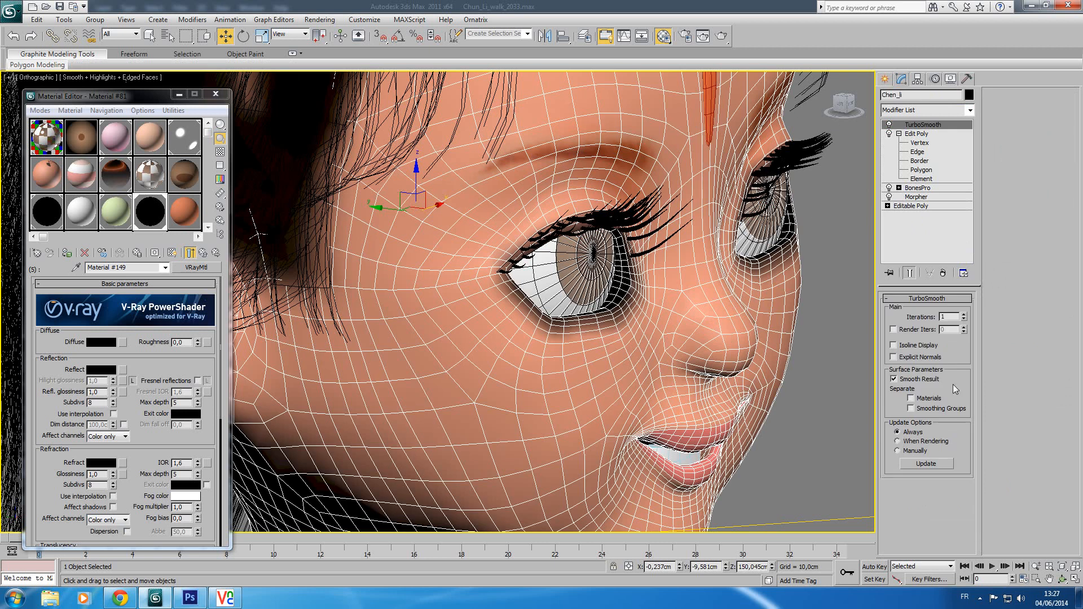
left_click(923, 197)
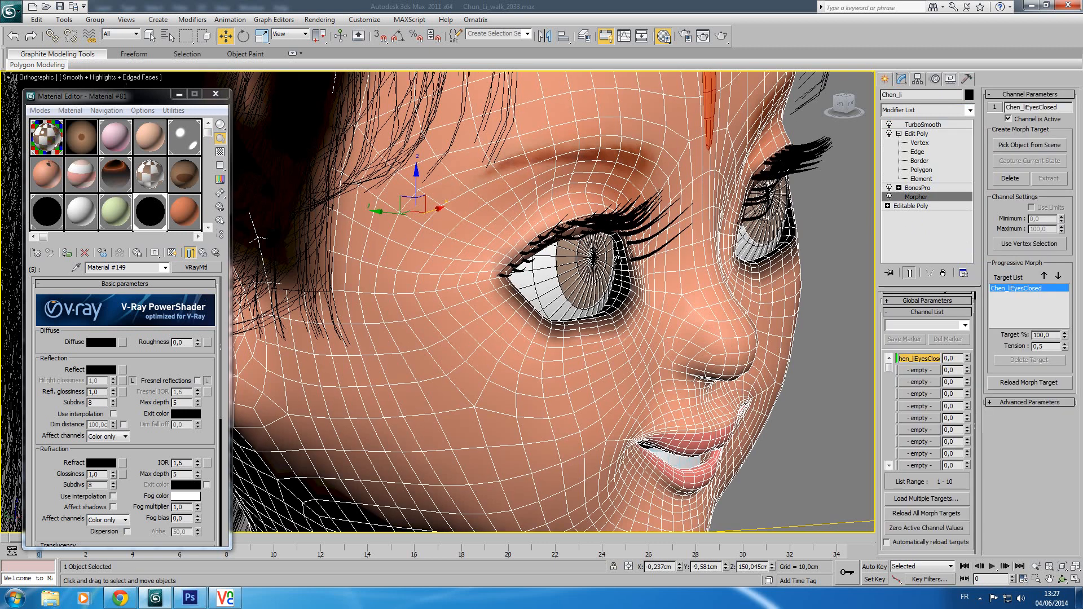
middle_click_drag(805, 242, 644, 261)
scroll(644, 261, "down", 3)
scroll(644, 262, "down", 2)
left_click(950, 79)
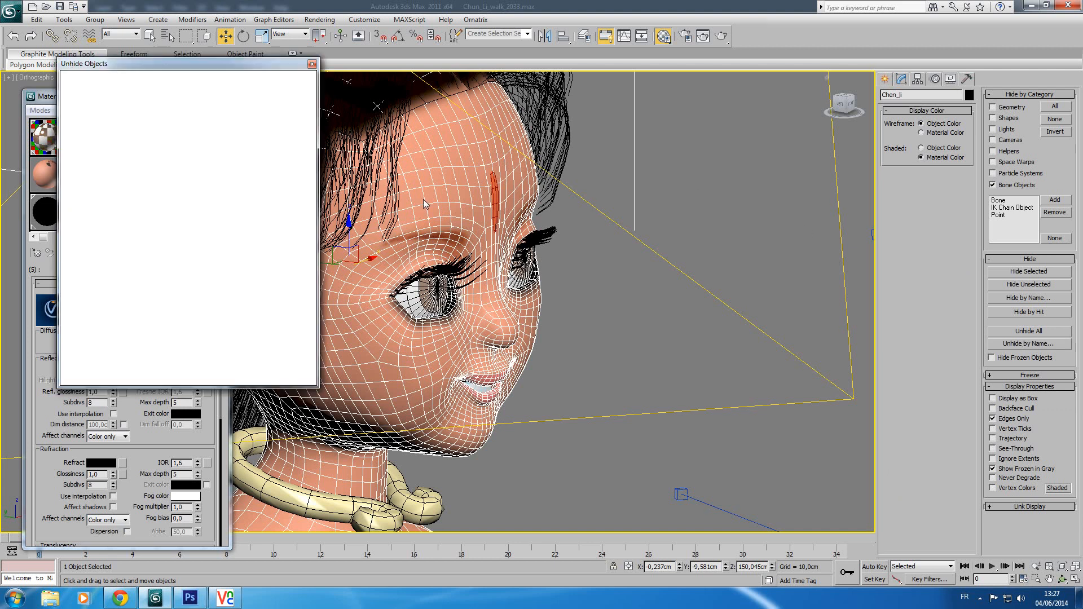
scroll(309, 199, "down", 1)
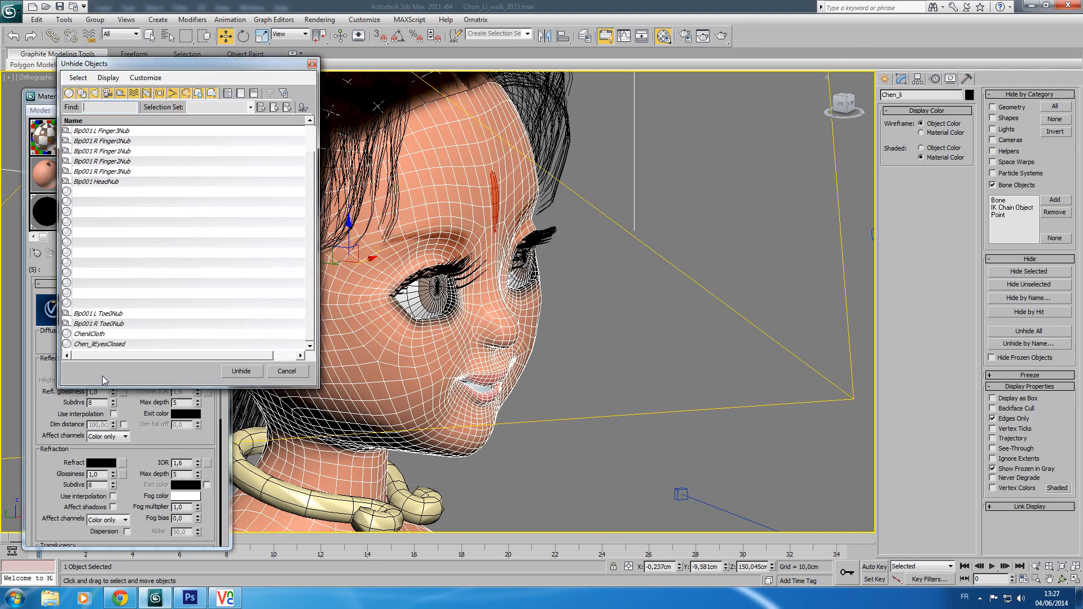
double_click(96, 345)
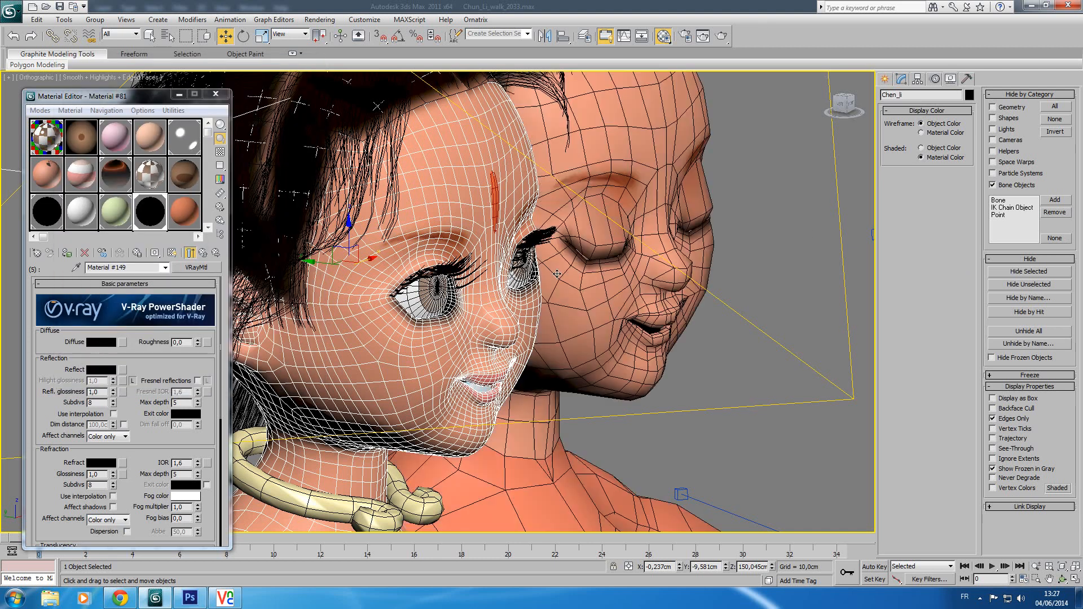
Recall the saved eyesClosed vertex selection on the Chen_liEyesClosed duplicate to inspect it, and leave vertex editing.
left_click(655, 183)
left_click(901, 79)
left_click(898, 310)
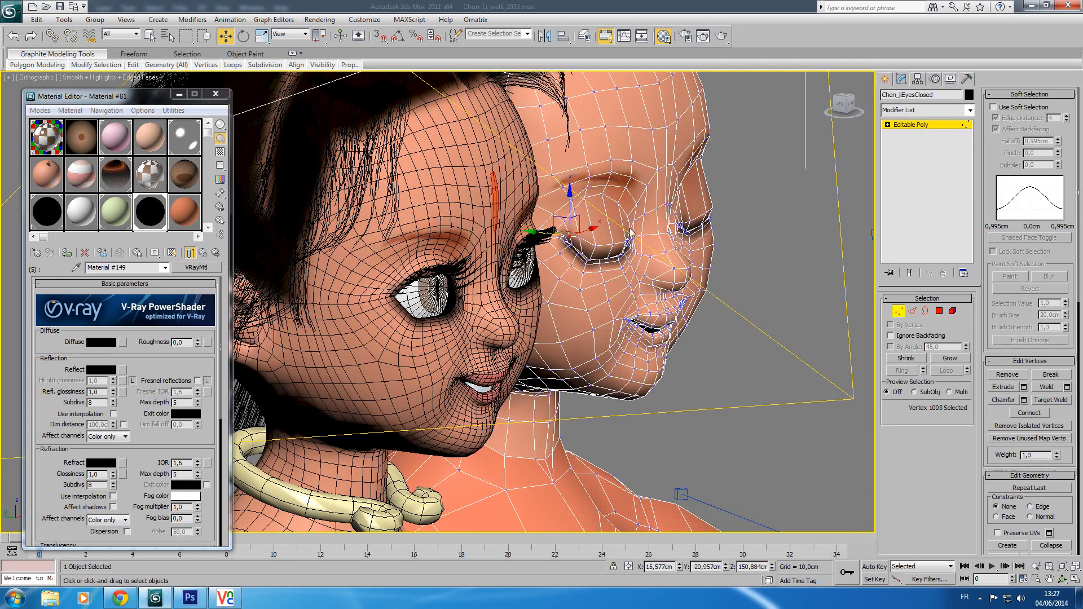
left_click(527, 34)
left_click(497, 45)
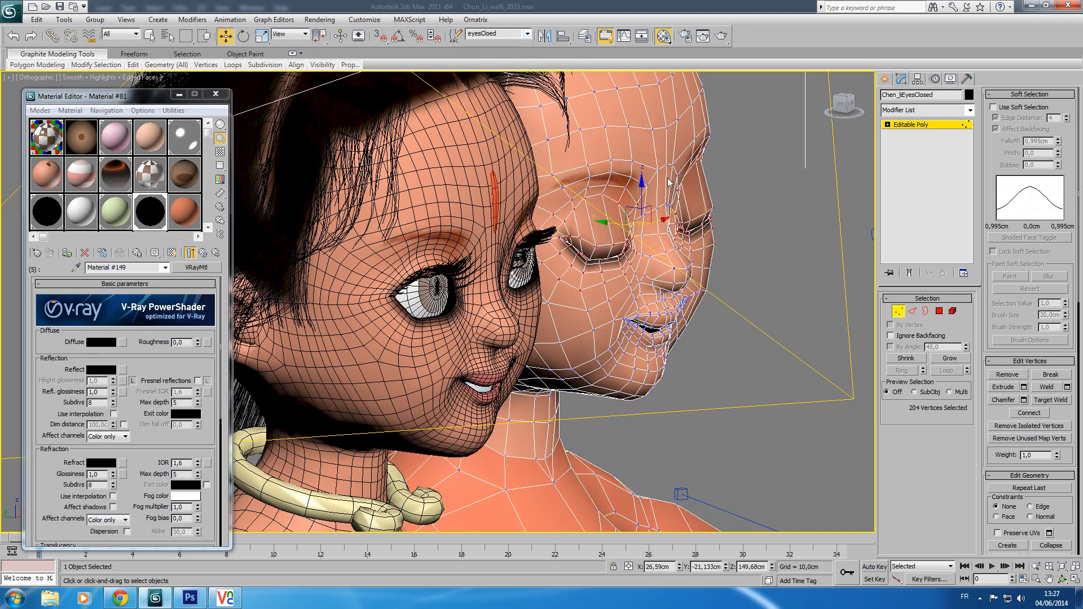
left_click(918, 125)
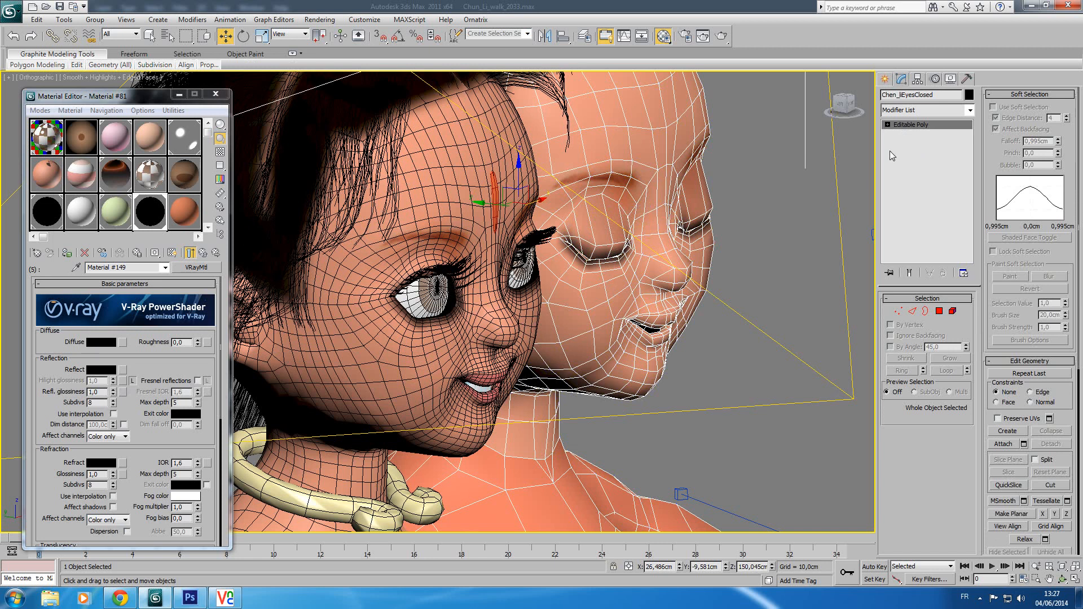
Create a new layer named ChenLiMorphTarget containing the selected Chen_liEyesClosed duplicate.
left_click(951, 79)
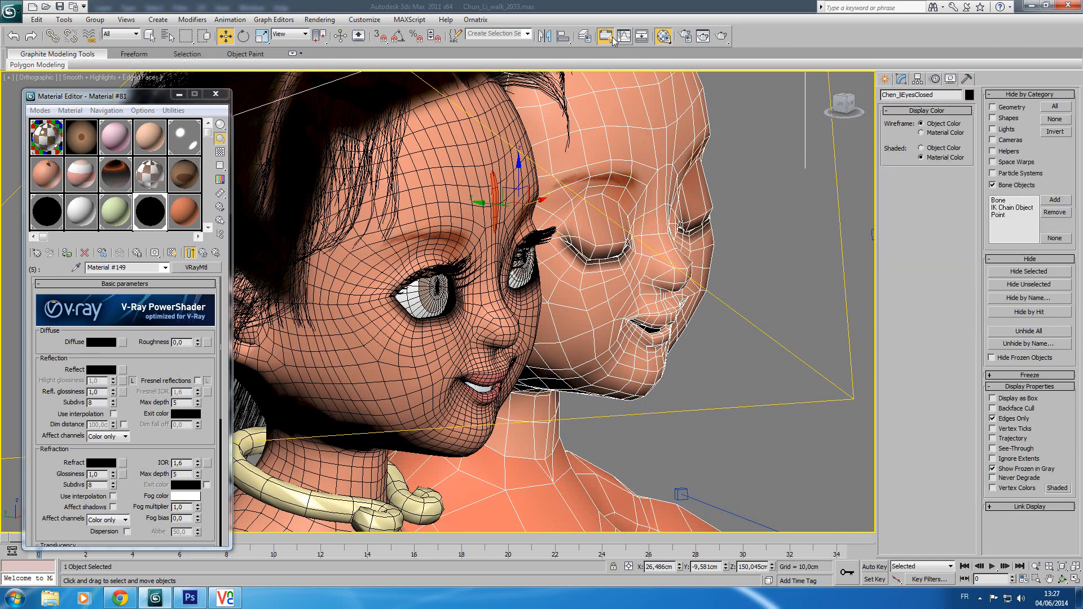
left_click(584, 36)
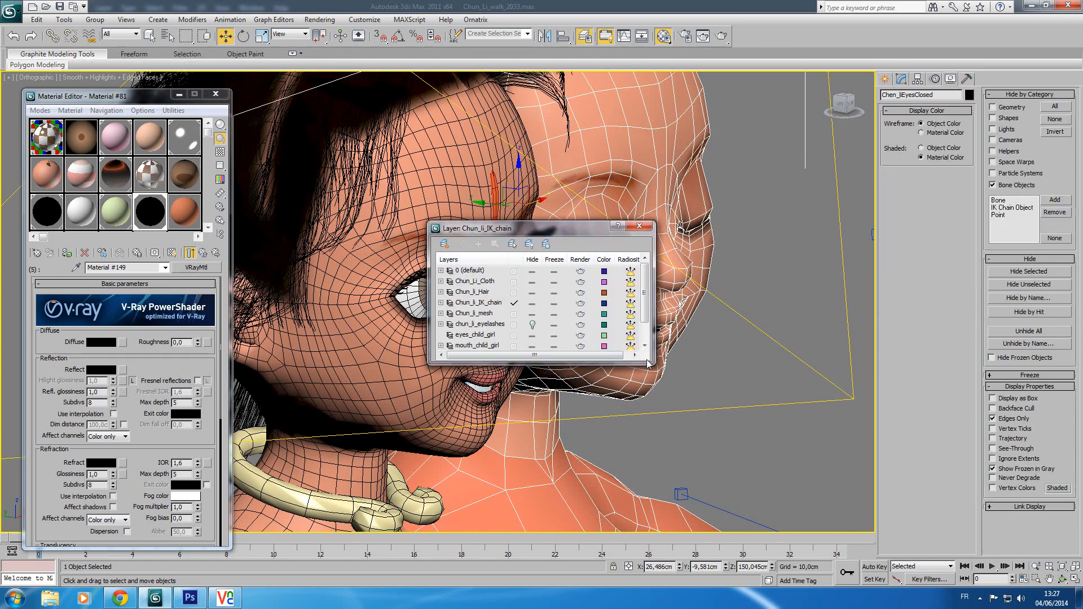
left_click_drag(647, 361, 732, 492)
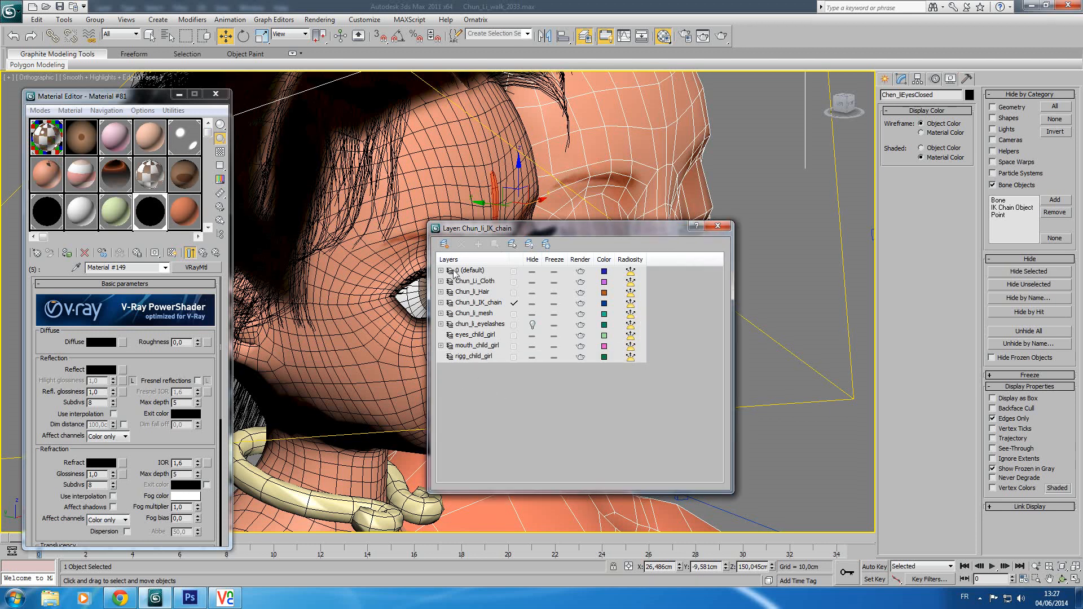
left_click(444, 245)
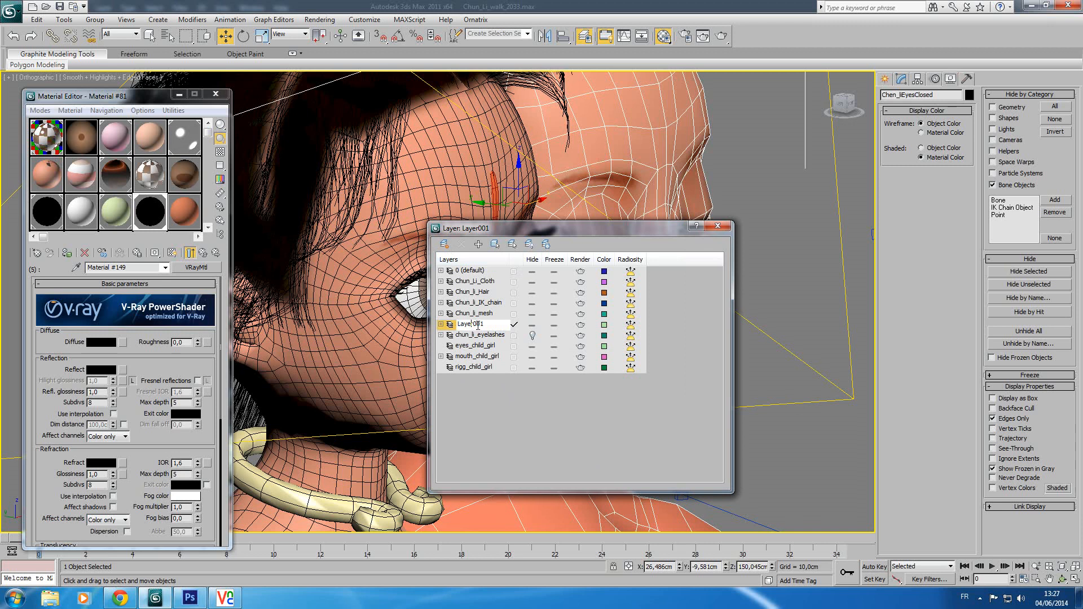
type("Chen")
type("LiMorp")
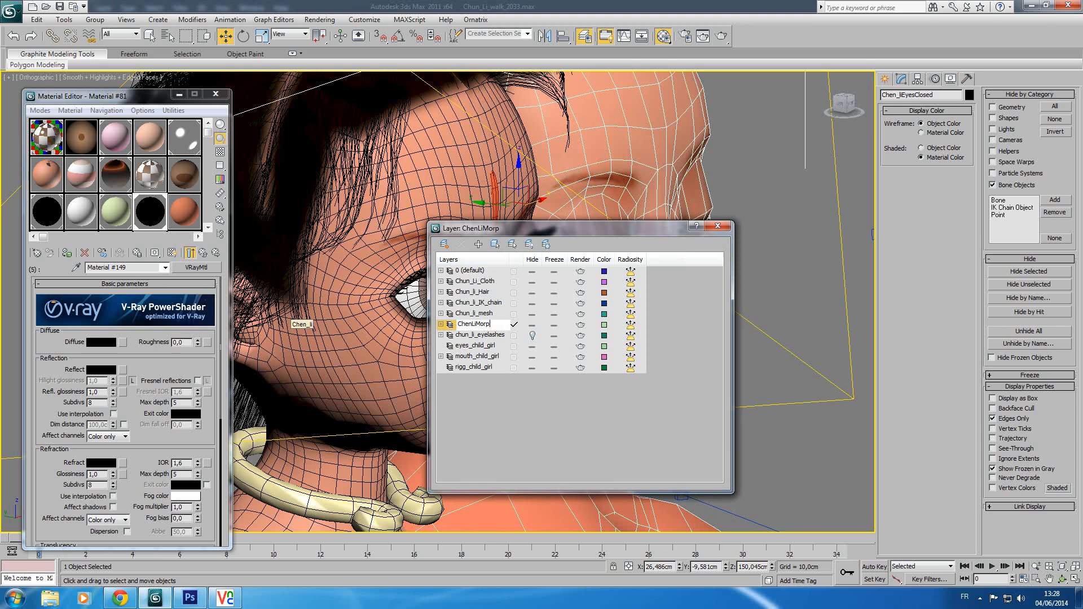
type("hTarget")
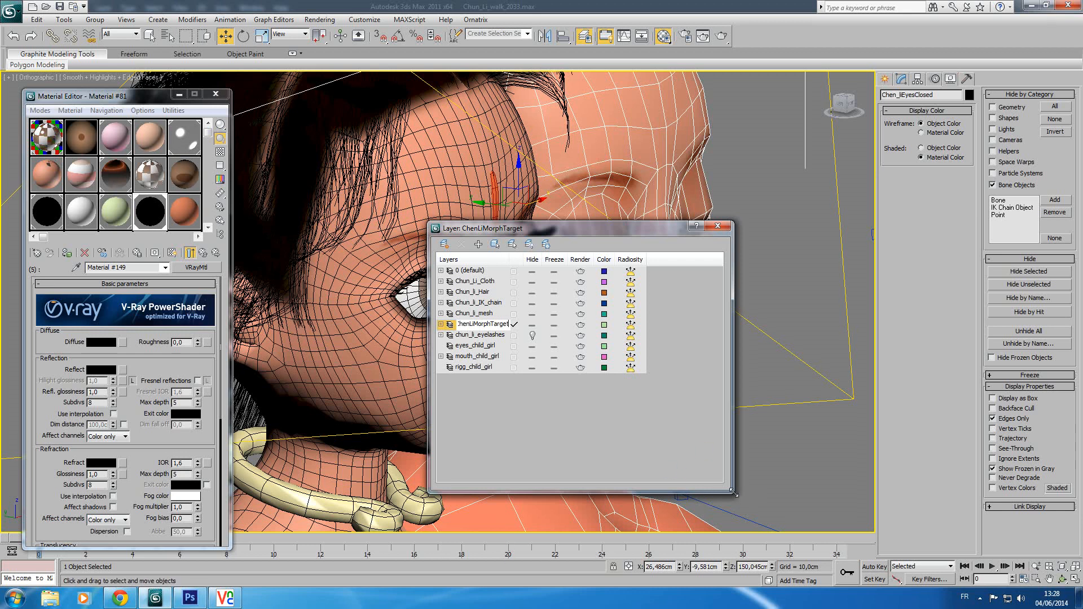
left_click_drag(736, 493, 854, 495)
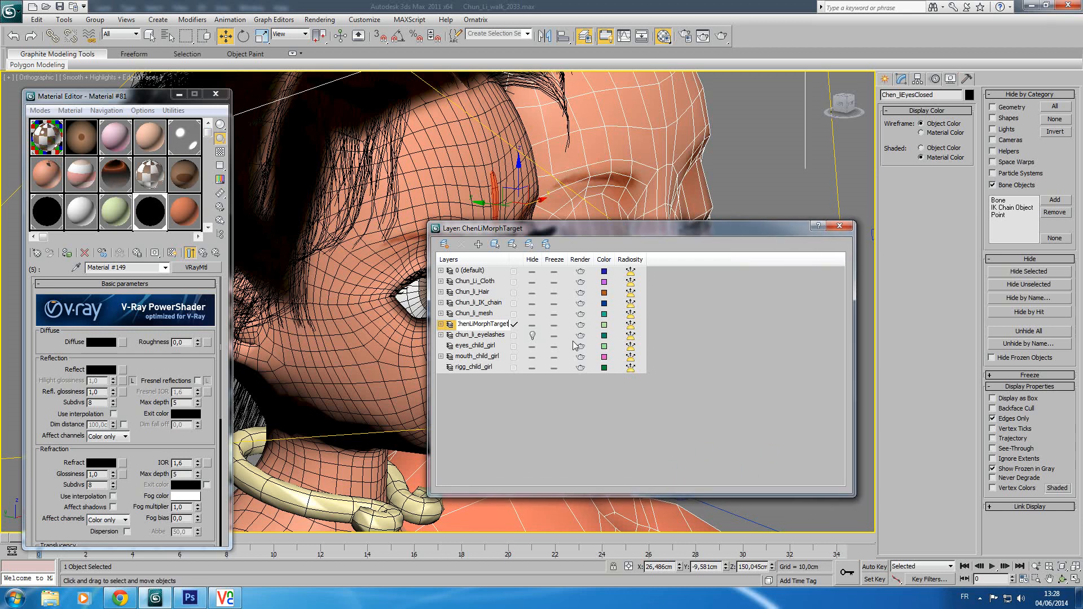
key("Return")
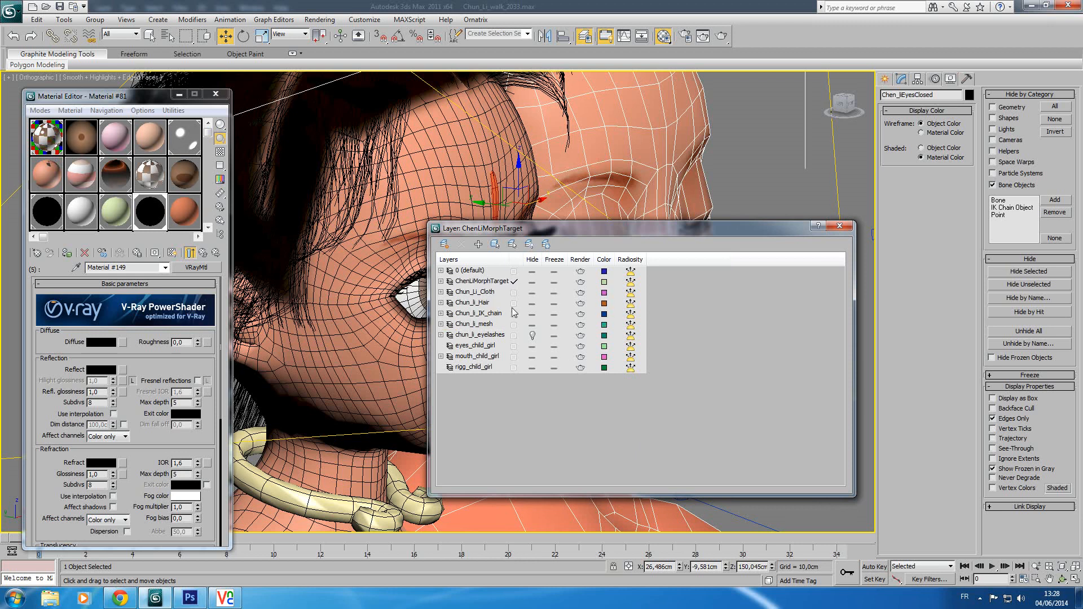
Hide the Chen_liEyesClosed object within the ChenLiMorphTarget layer and close the layer manager.
left_click(441, 281)
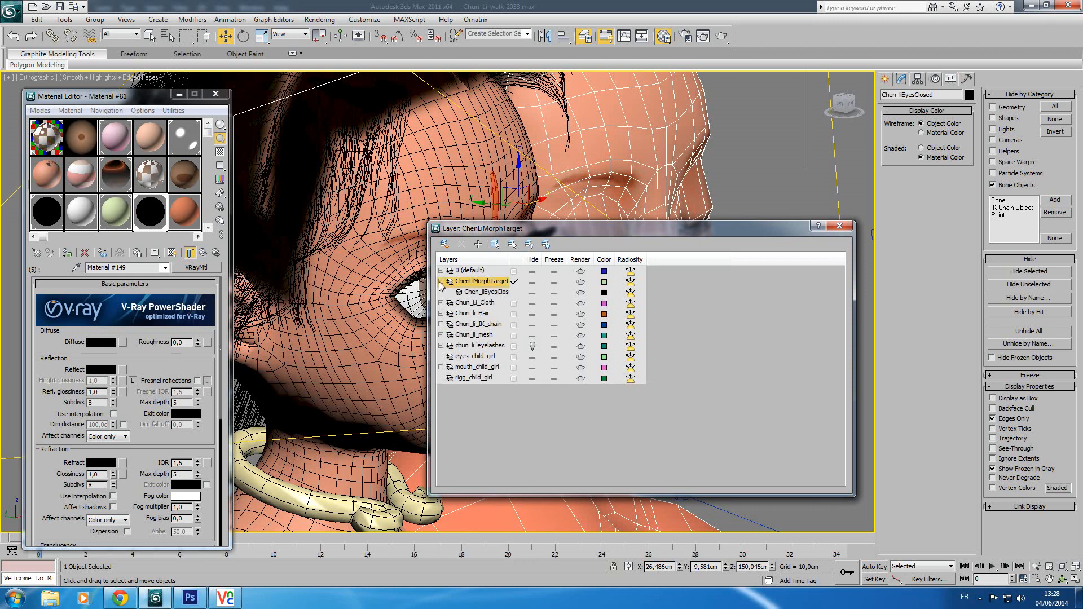
left_click(486, 292)
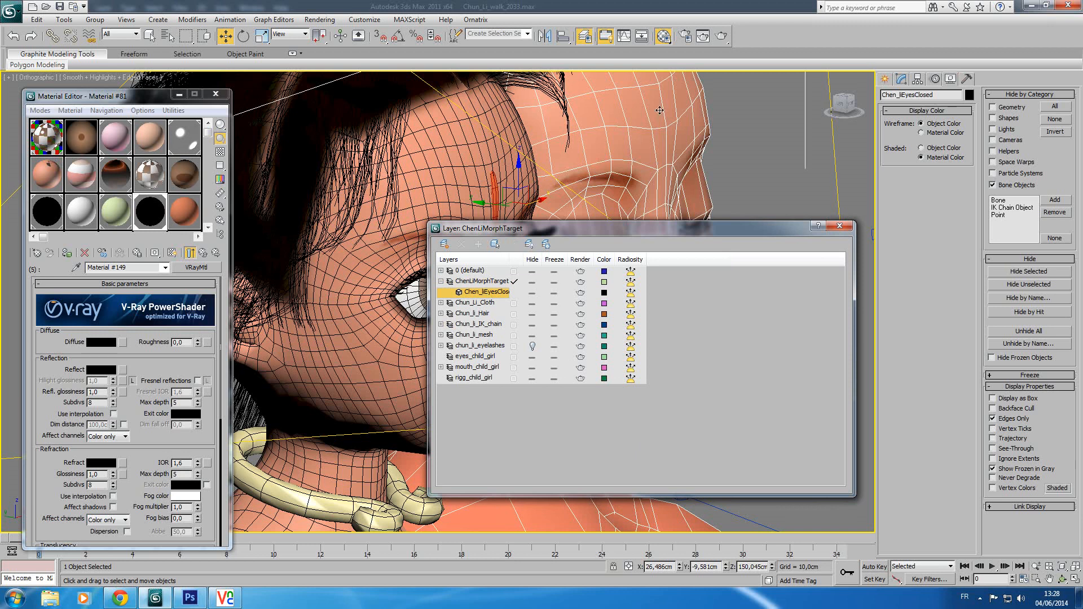
left_click(534, 293)
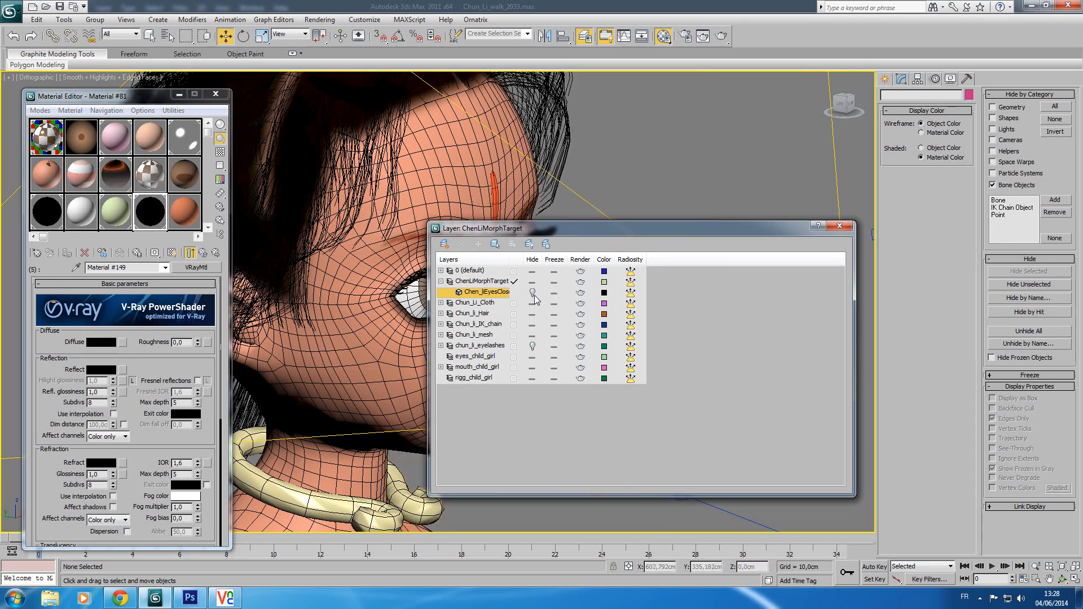
left_click(839, 226)
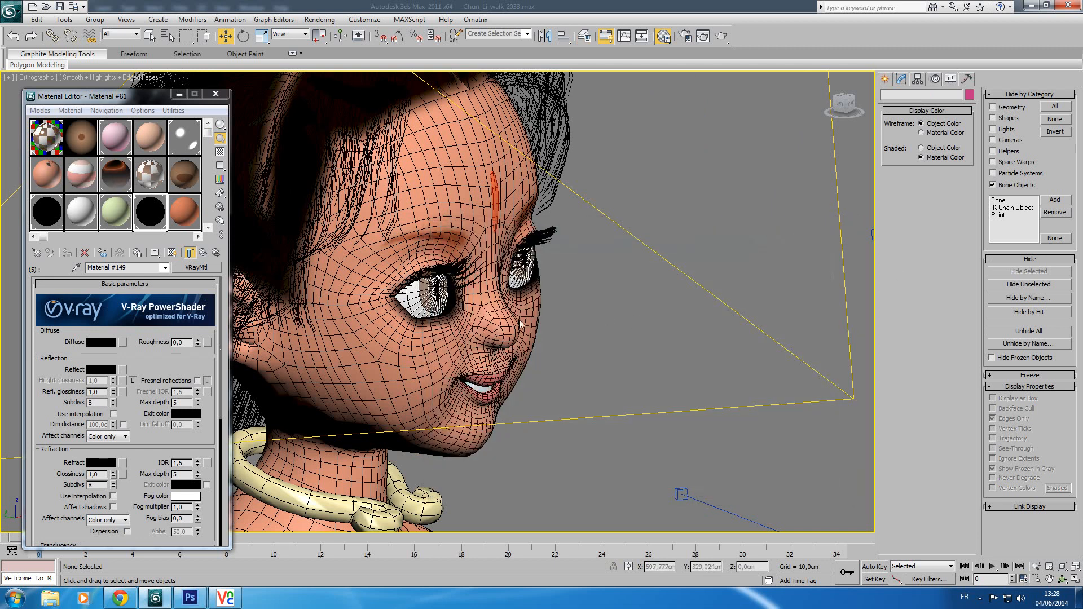
Detach all eyelash polygons of eyeLashesOrnatrix as a clone named ChenLiEyeLashesMesh and remove the Edit Poly modifier from the original.
scroll(514, 333, "up", 6)
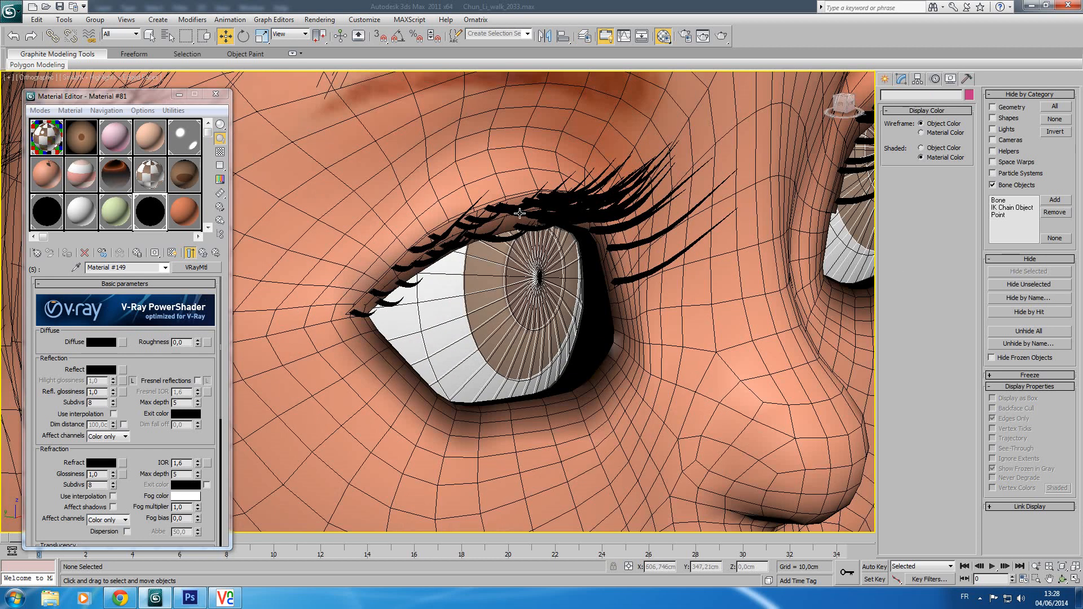
left_click(588, 203)
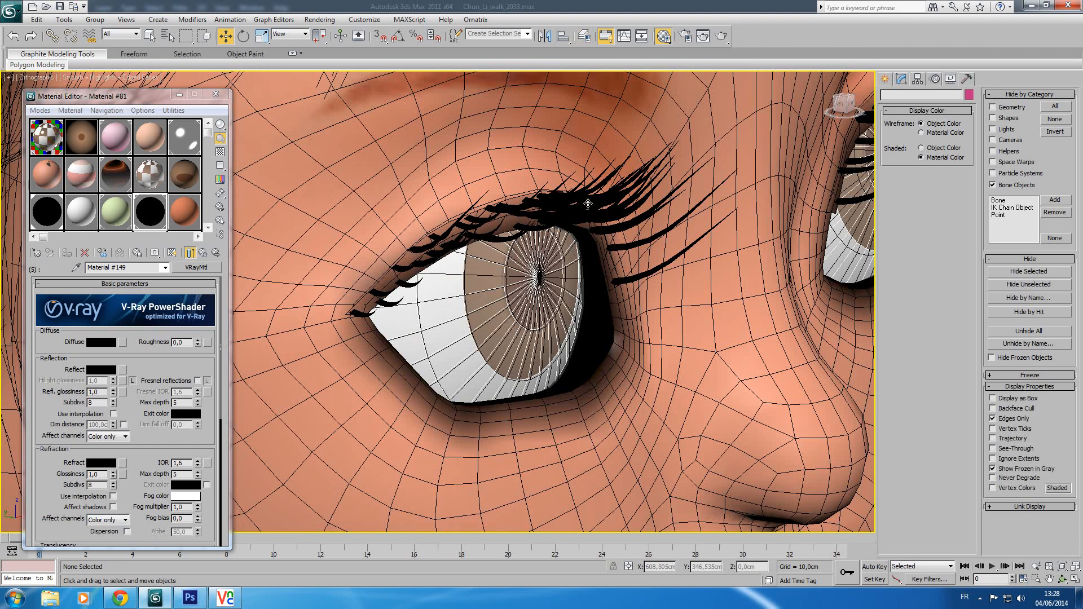
left_click(901, 79)
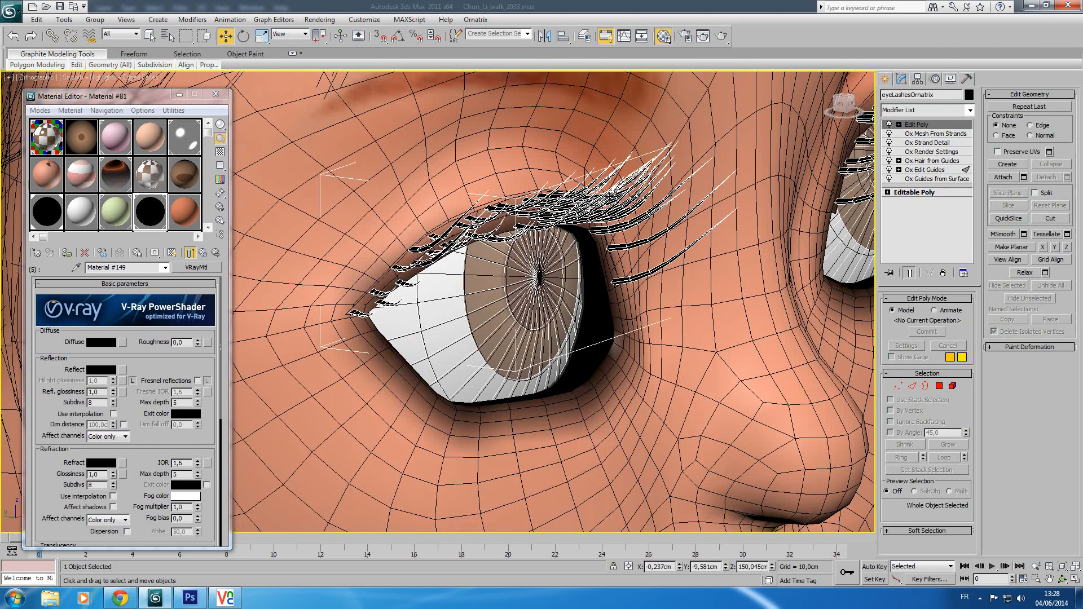
left_click(939, 387)
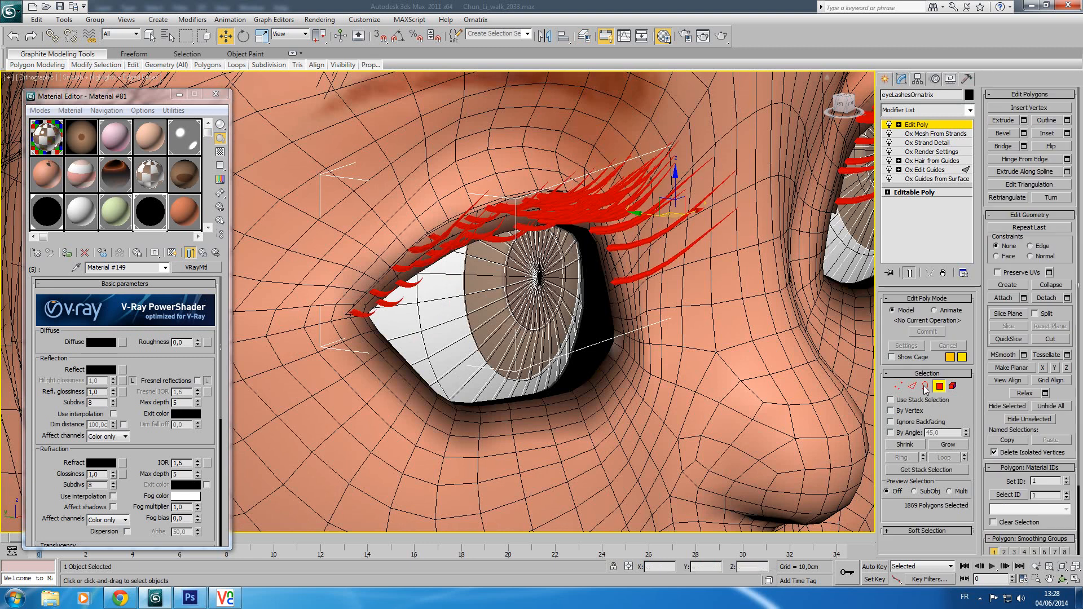
middle_click_drag(617, 232, 539, 226)
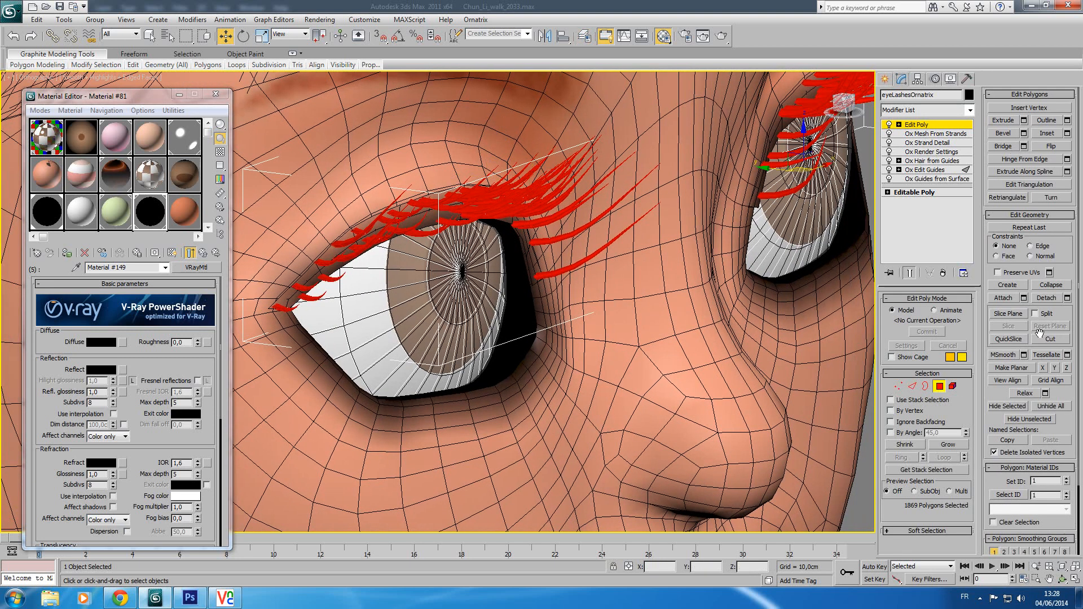
left_click(1049, 299)
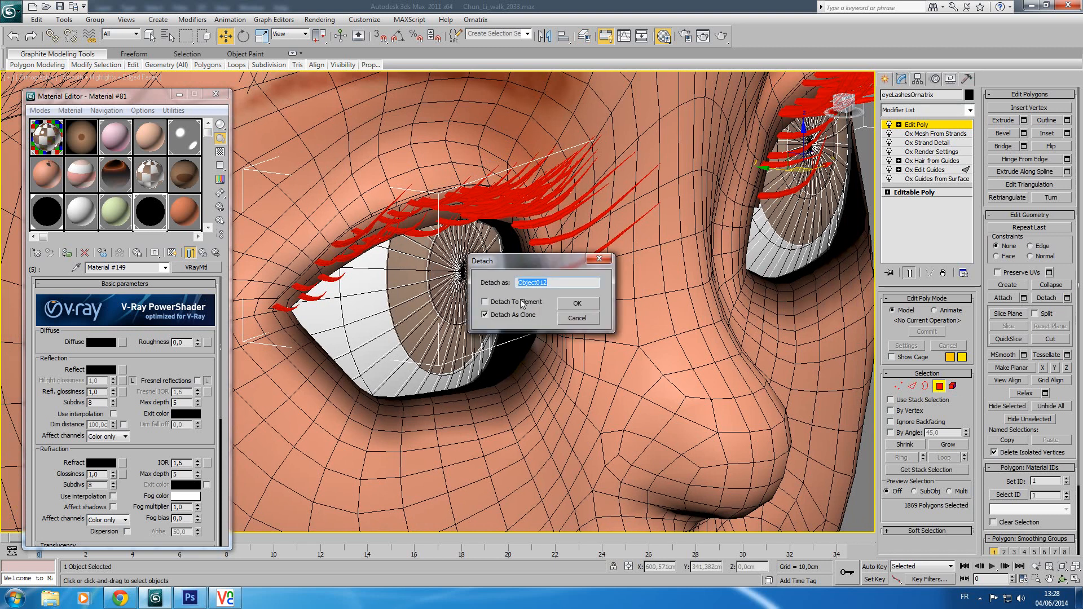
type("eye")
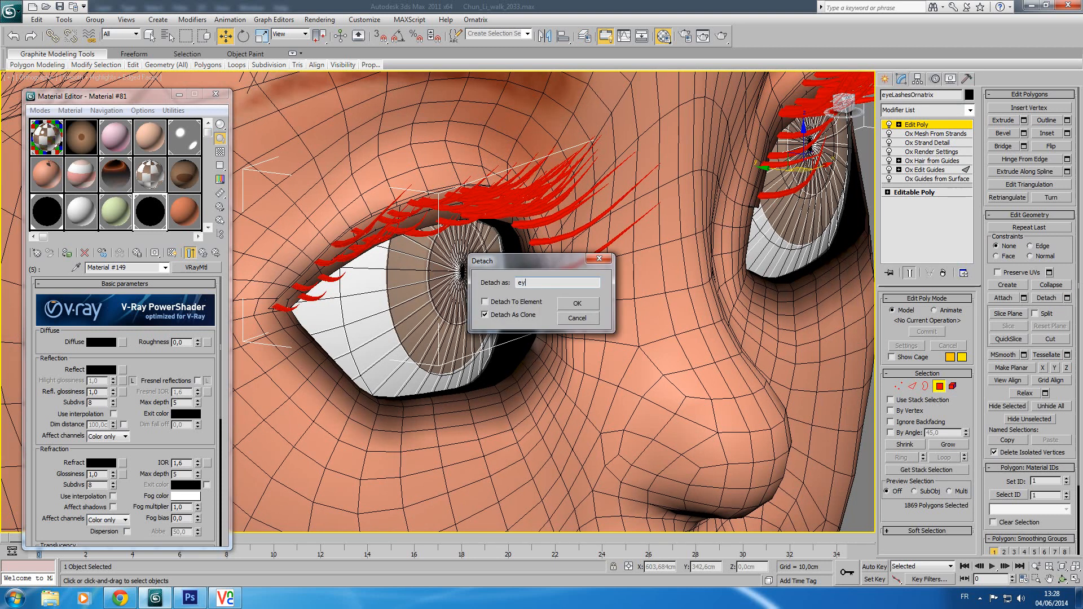
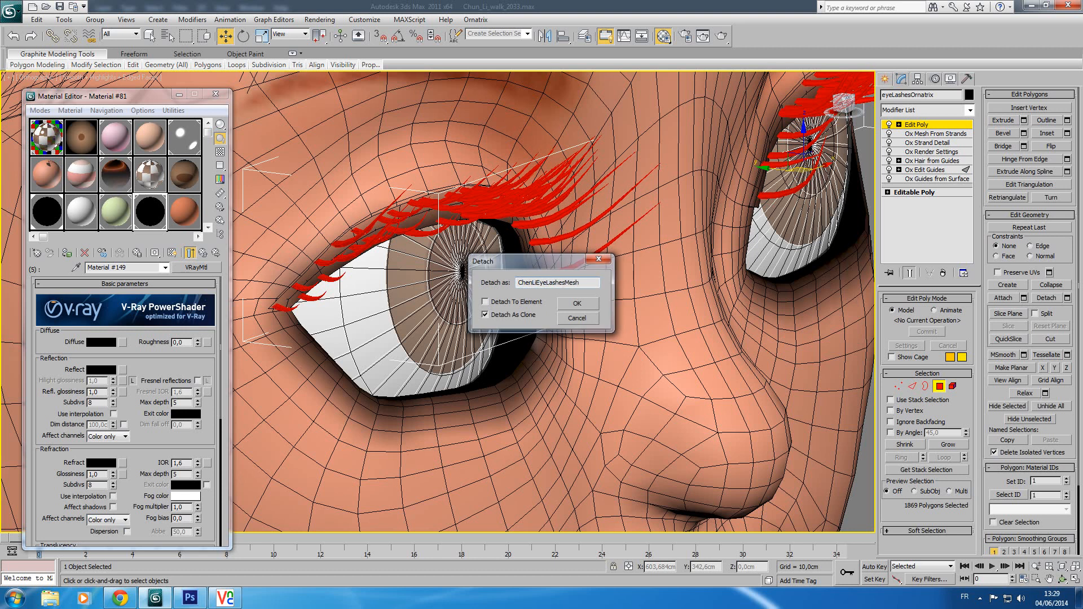
key("Return")
left_click(942, 273)
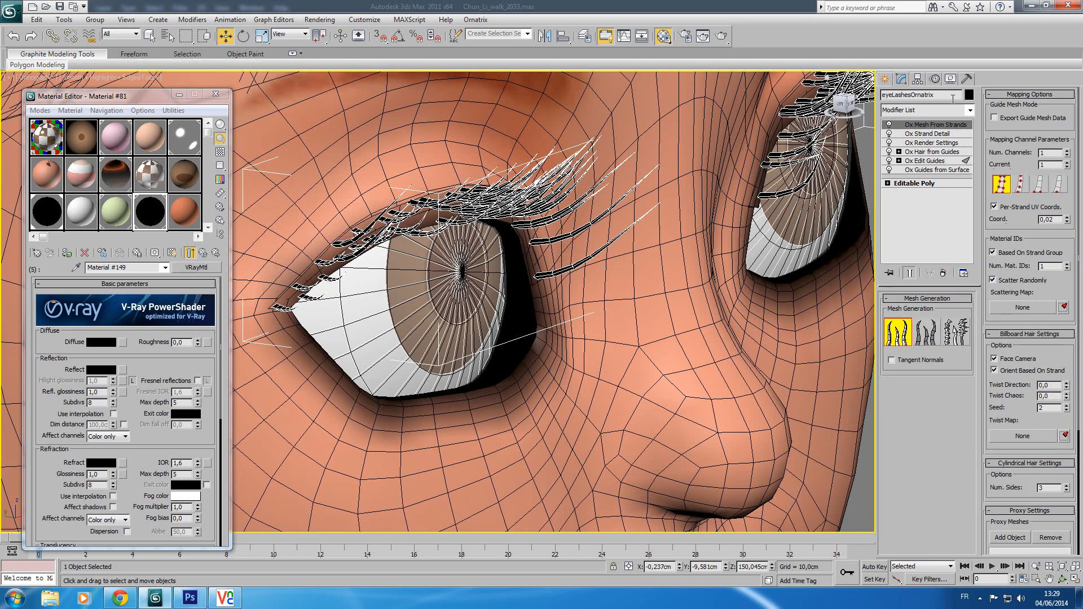
Create a layer named ChenLiHairOrnatrix containing the selected eyeLashesOrnatrix object and hide that layer.
left_click(584, 35)
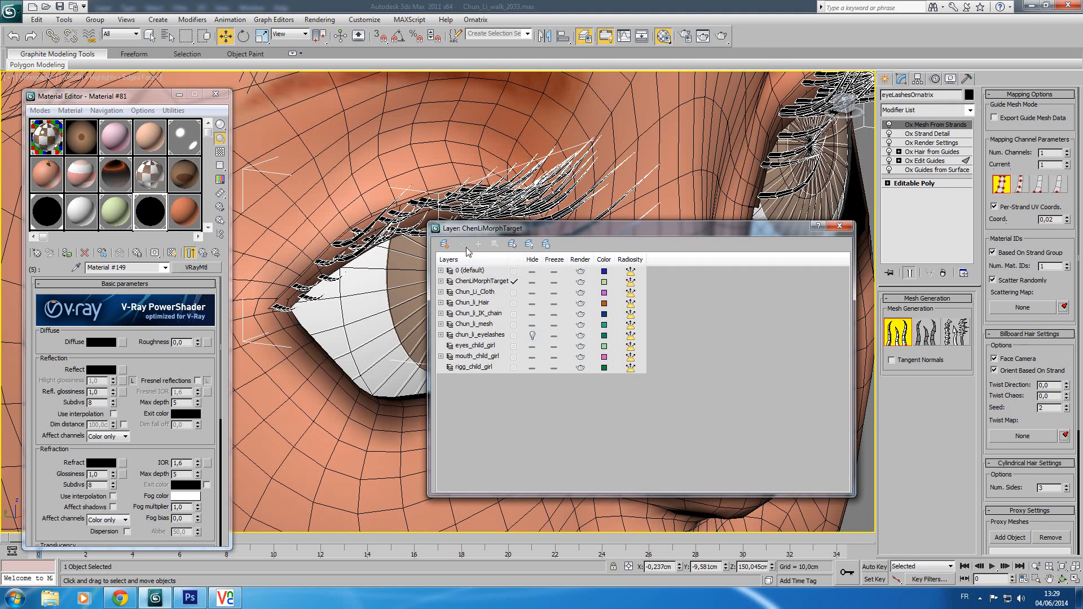
left_click(444, 243)
left_click(468, 335)
type("ChenLi")
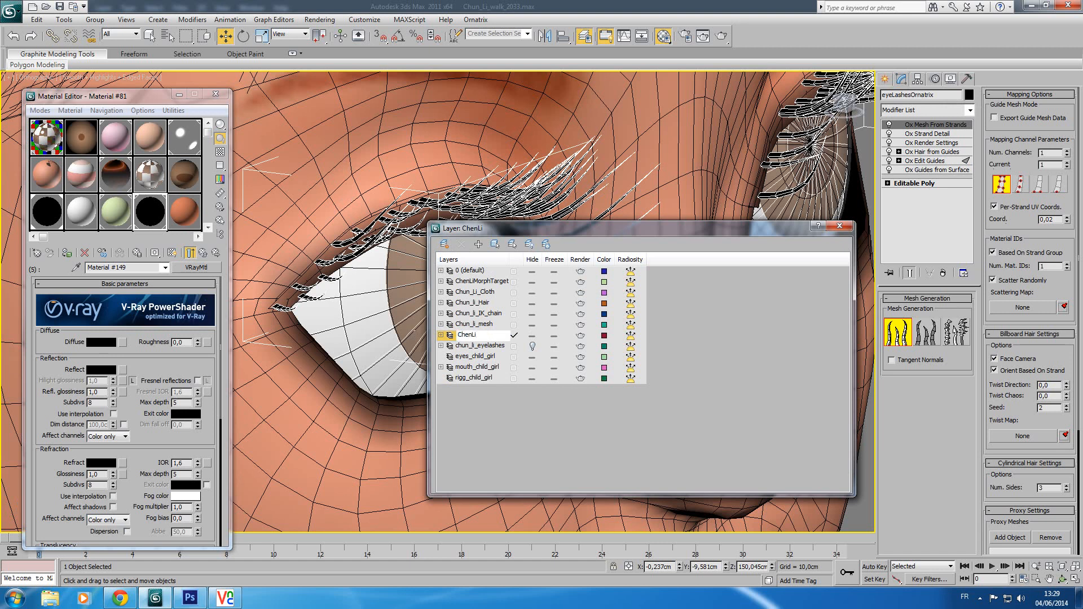
type("HairOrnatrix")
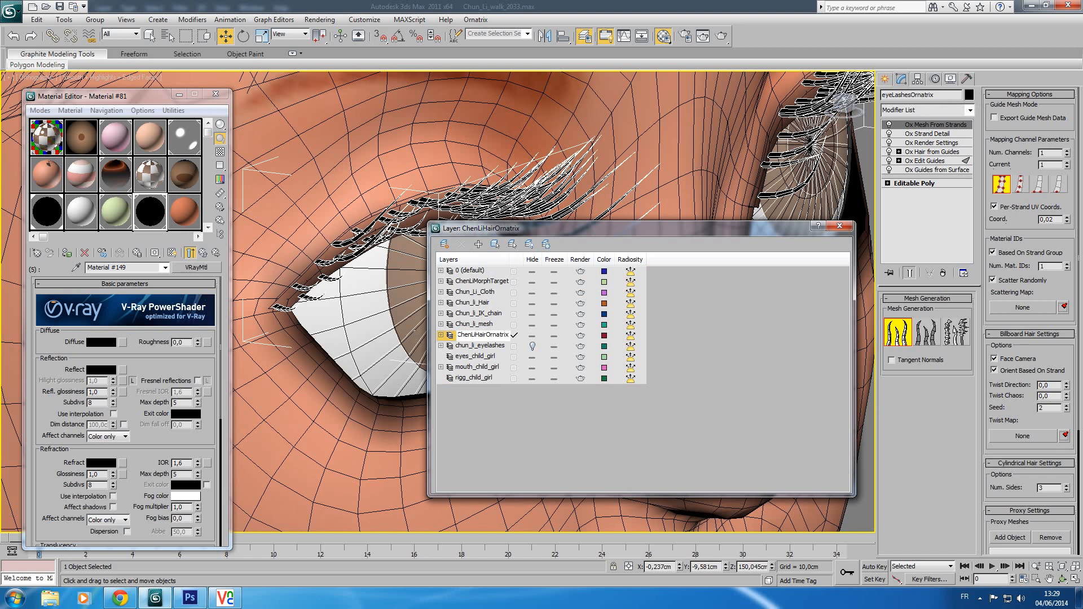
key("Return")
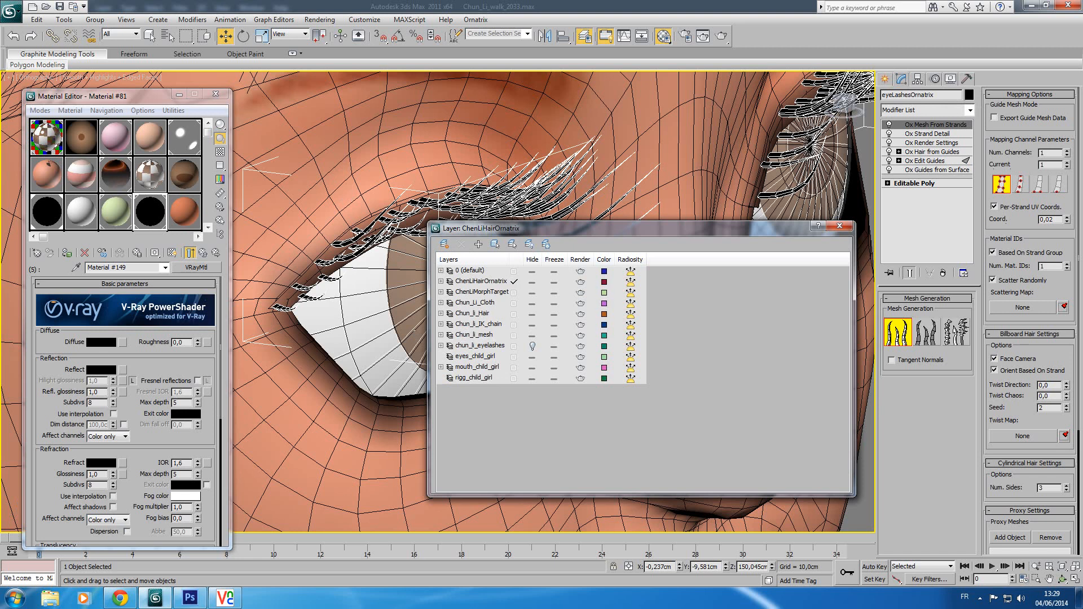
left_click(531, 282)
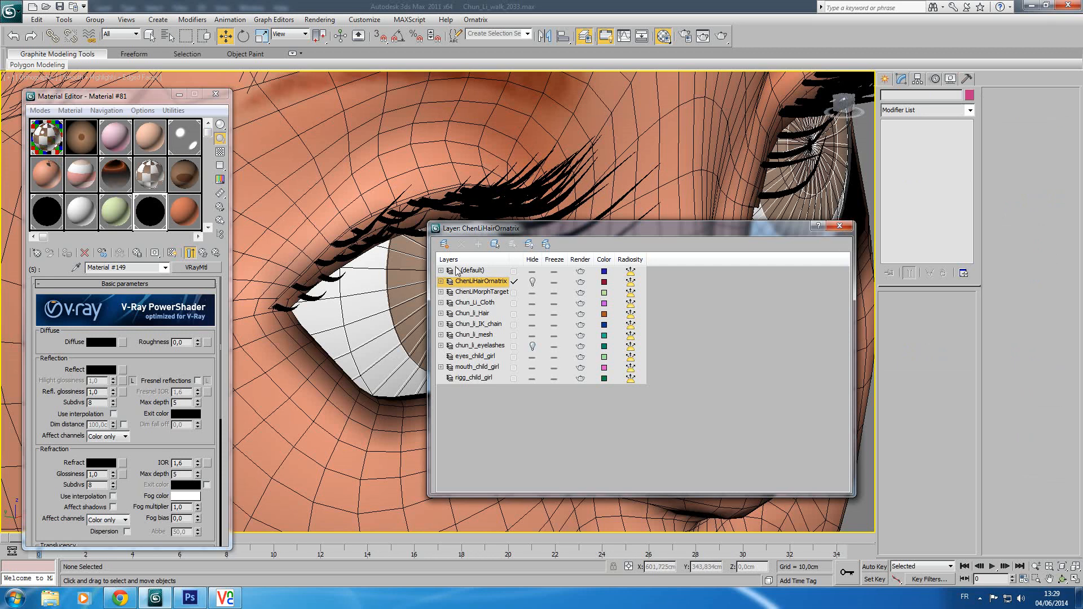
Create a new layer containing the ChenLiEyeLashesMesh object and make the layer visible.
left_click(477, 212)
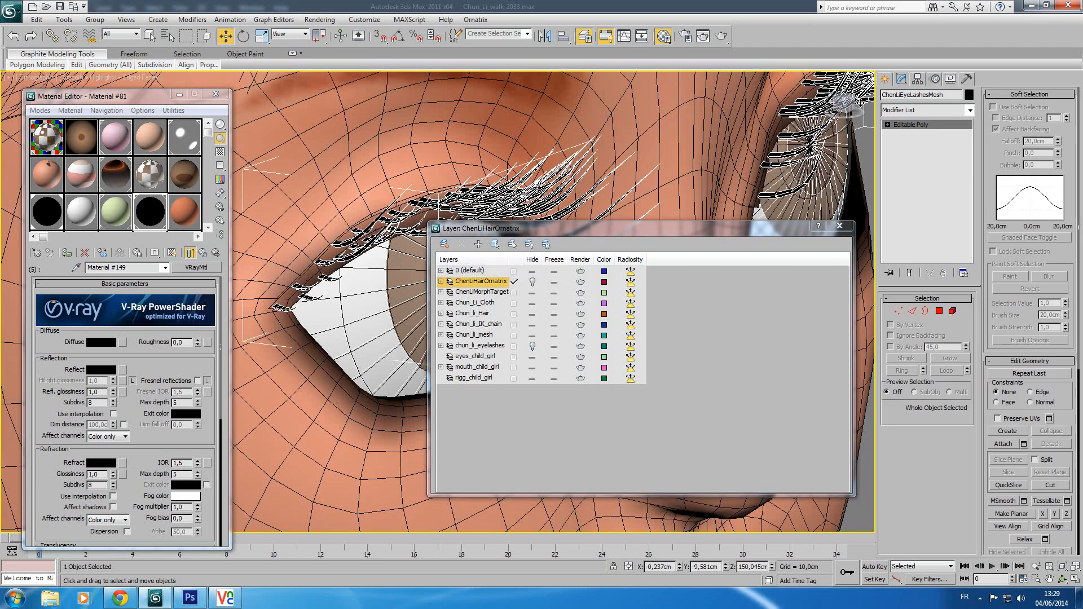
middle_click_drag(538, 198, 620, 232, "alt")
scroll(619, 232, "down", 4)
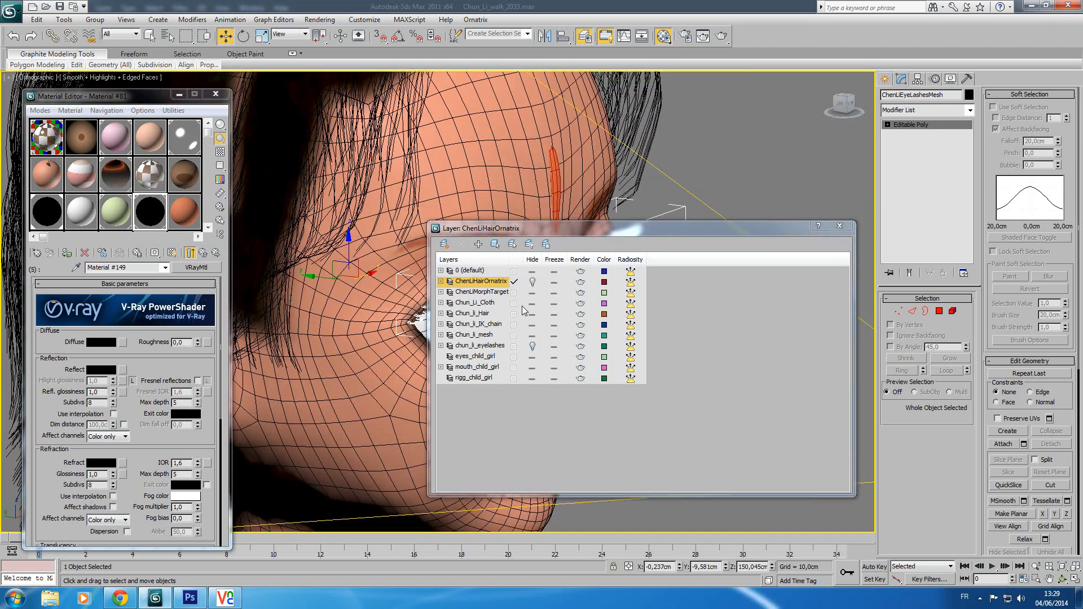
key("z")
left_click(444, 243)
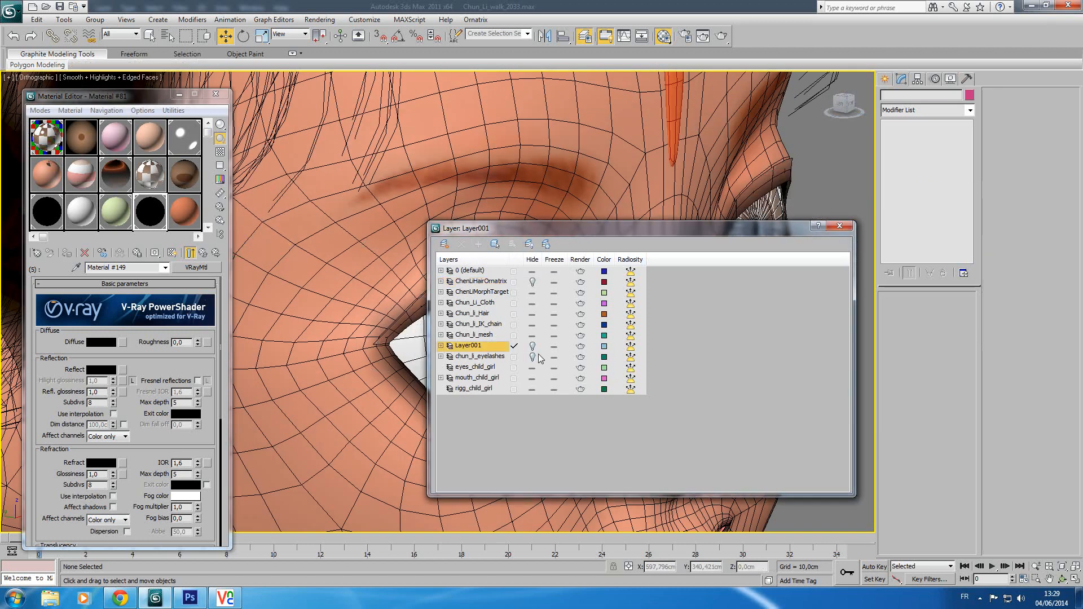
left_click(441, 345)
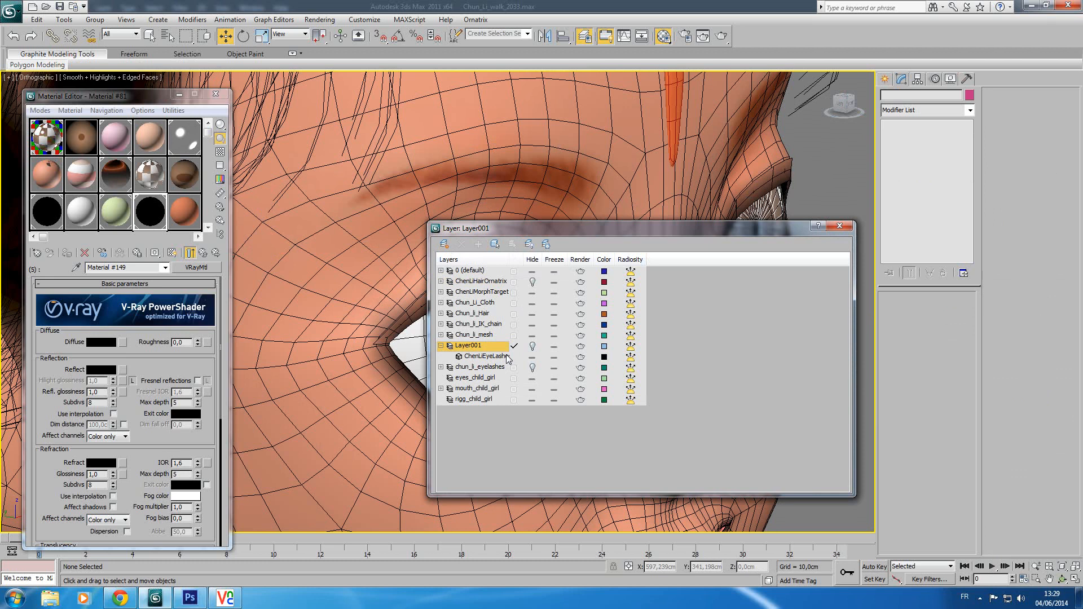
left_click_drag(510, 260, 566, 260)
left_click(589, 346)
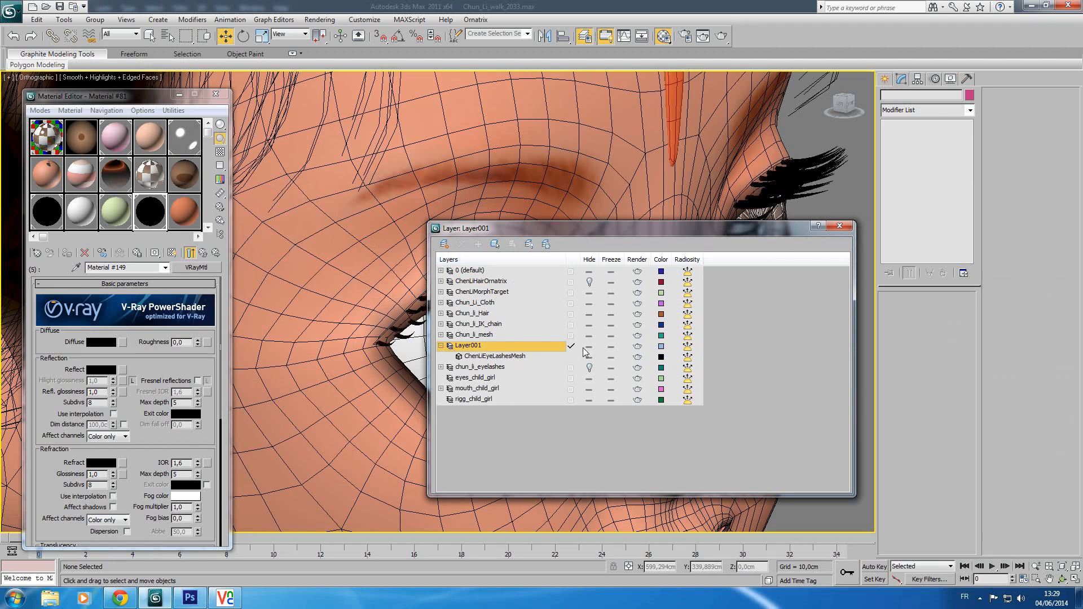
Rename the new eyelash mesh layer as ChenliHair and close the layer manager.
left_click(496, 347)
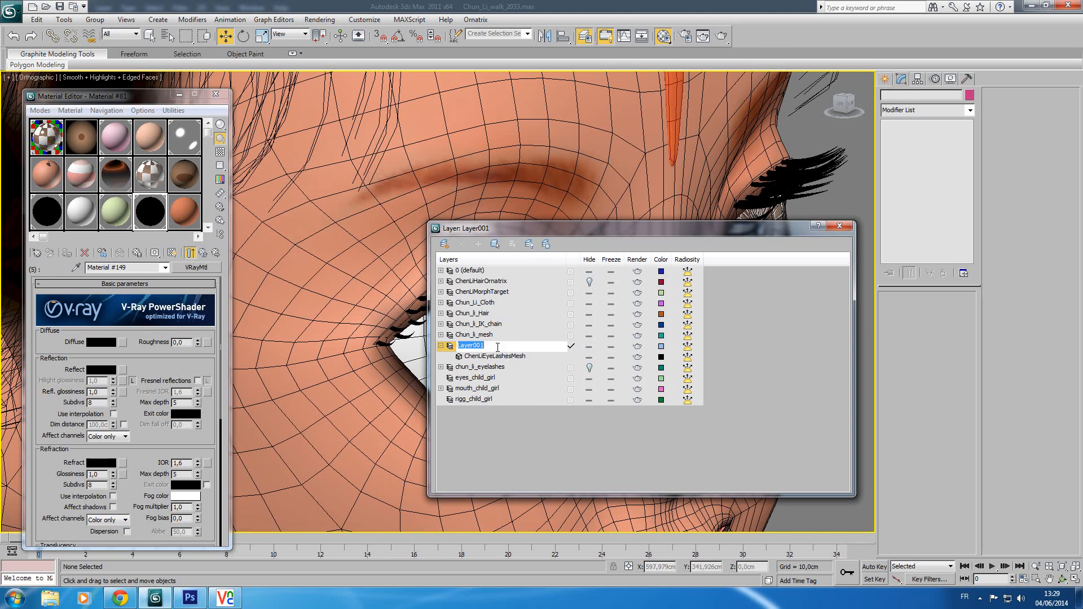
type("Che")
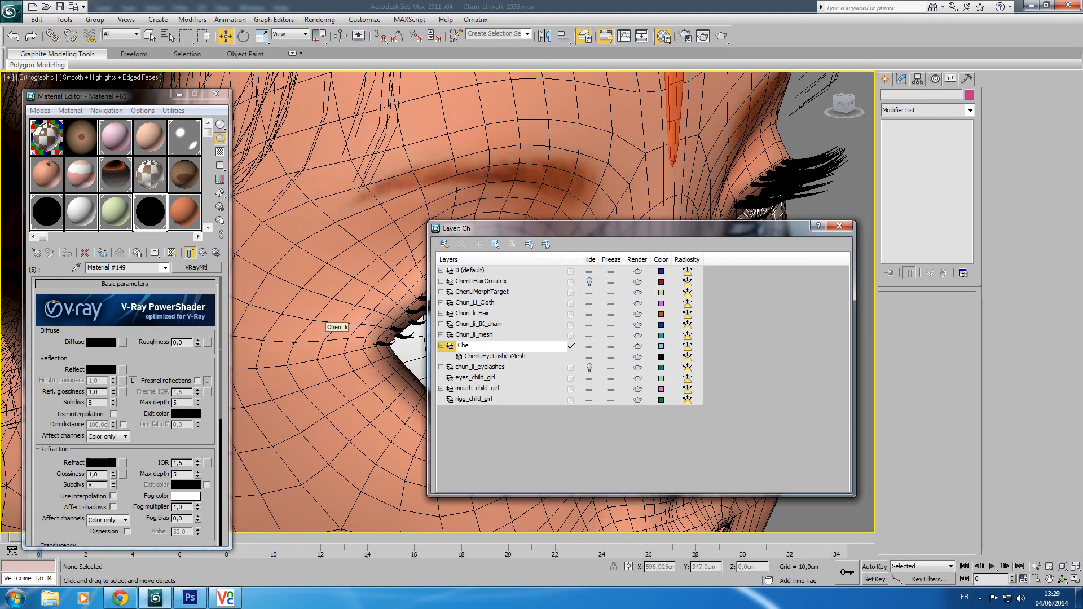
type("nliHair")
key("Return")
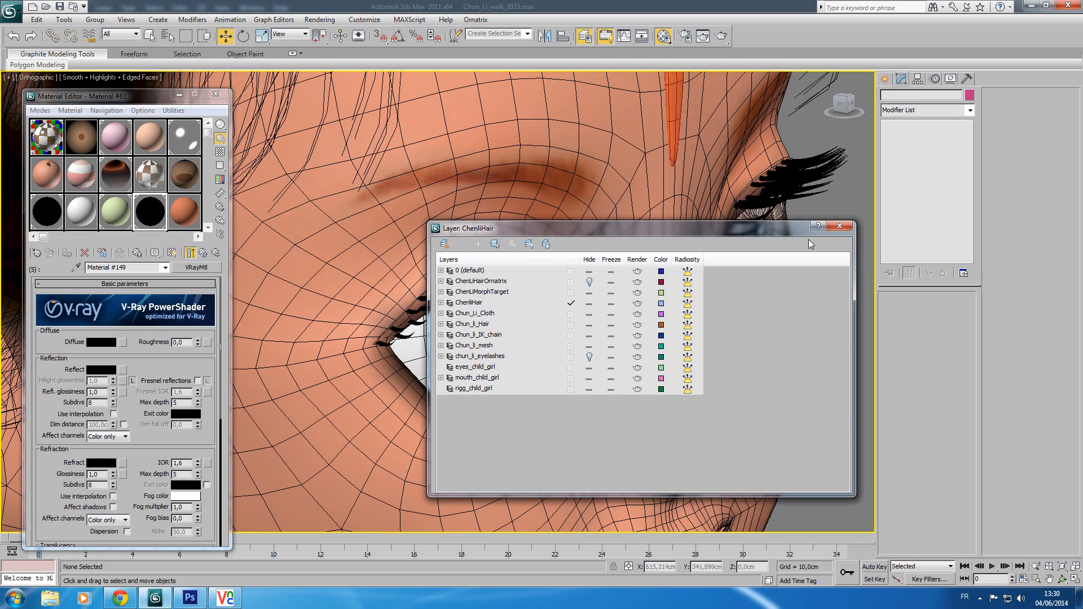
left_click(838, 227)
Select the eyeLashesGenerator object on the eyelid and add it to the ChenliHair layer.
scroll(541, 344, "down", 3)
scroll(480, 326, "up", 5)
left_click(562, 299)
scroll(566, 295, "down", 5)
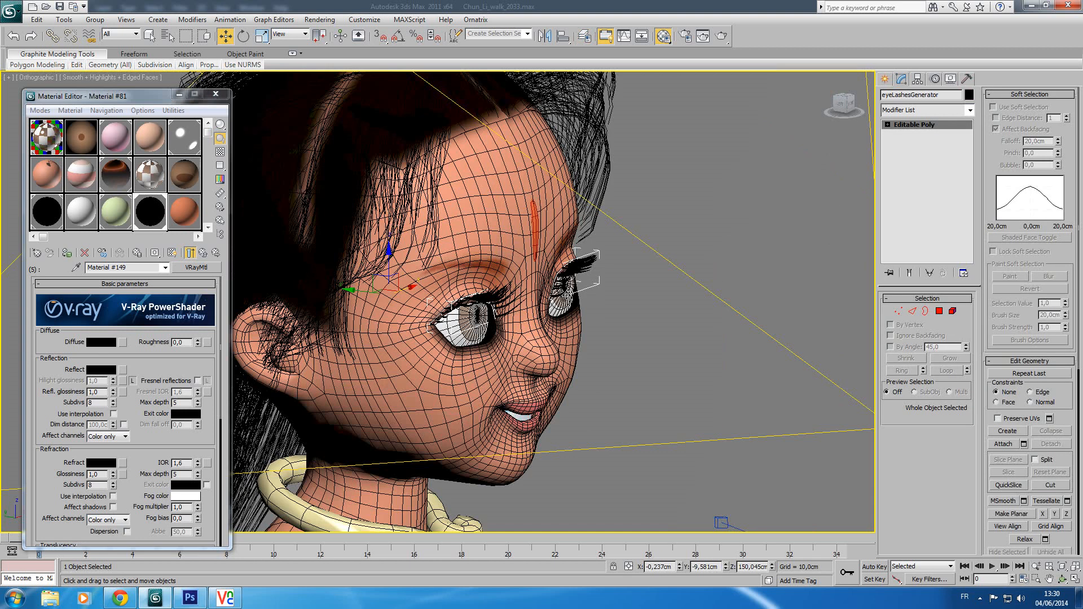
scroll(567, 294, "up", 5)
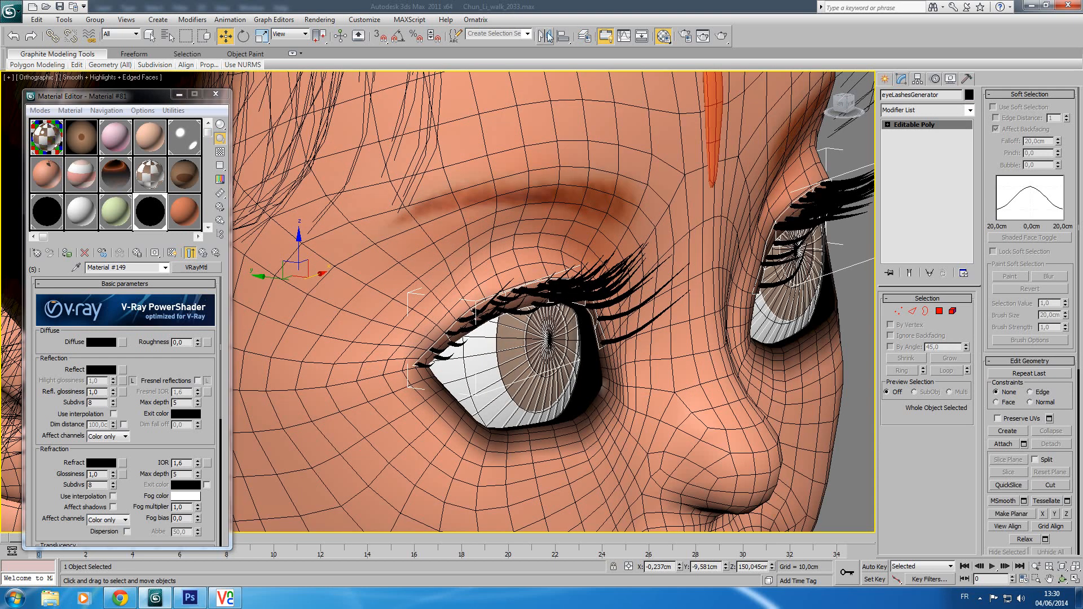
left_click(581, 39)
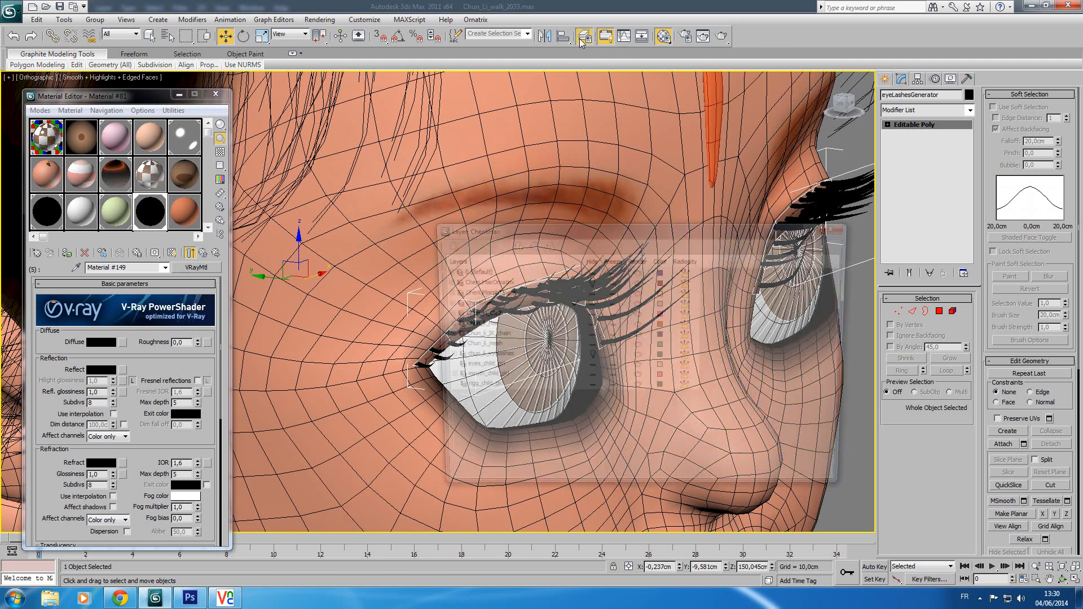
left_click(471, 304)
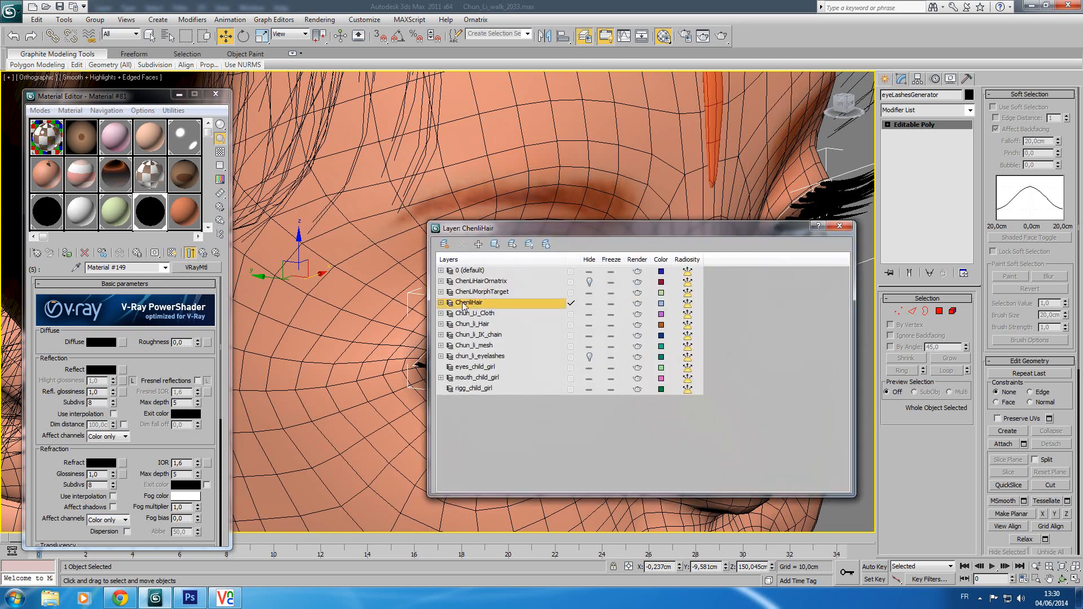
left_click(441, 303)
left_click_drag(578, 231, 583, 338)
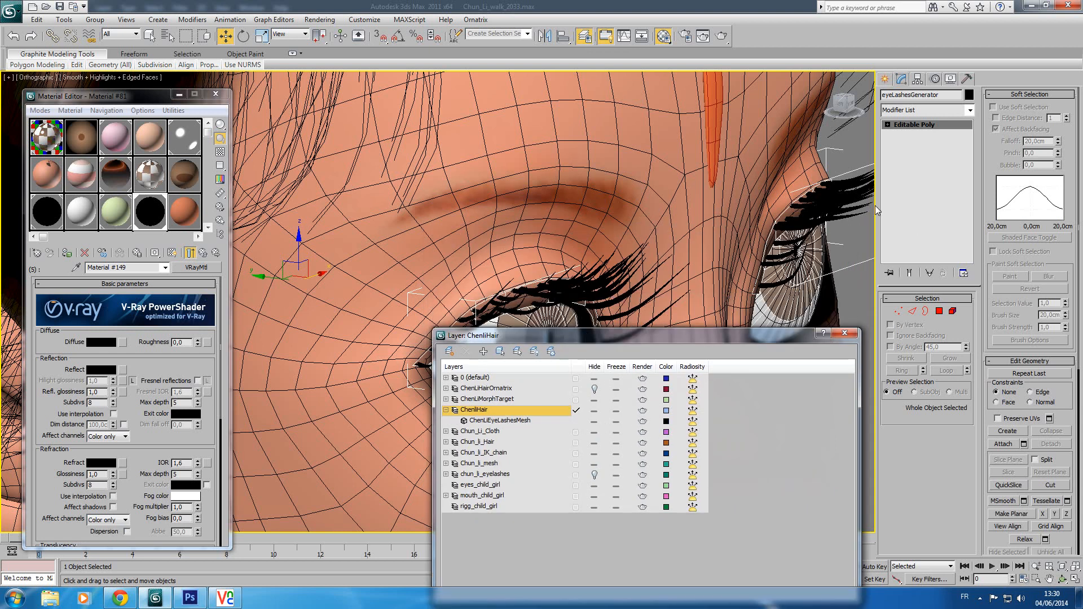
right_click(485, 410)
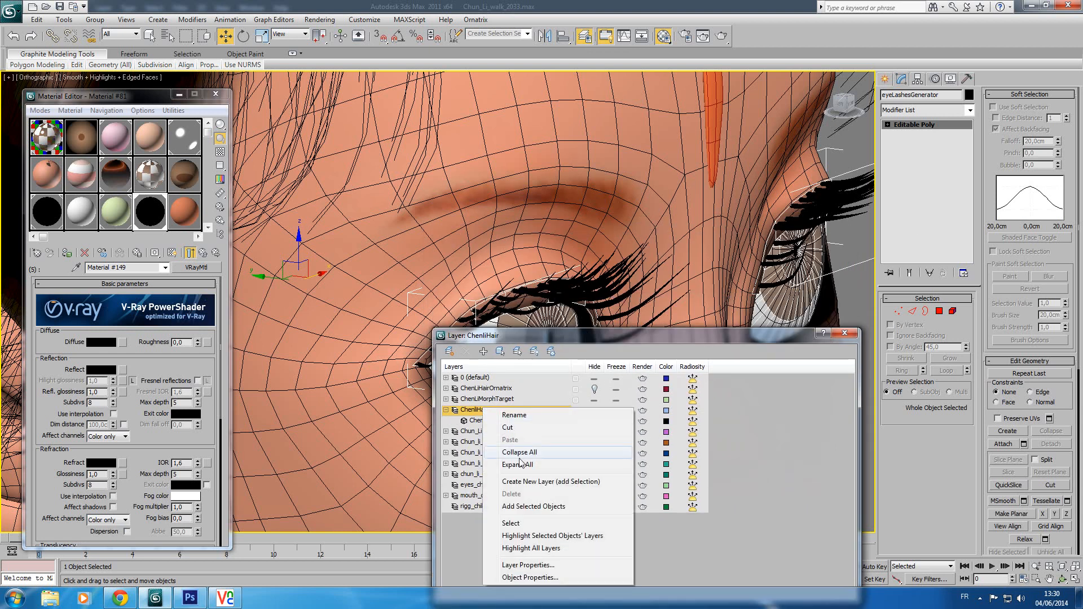
left_click(531, 507)
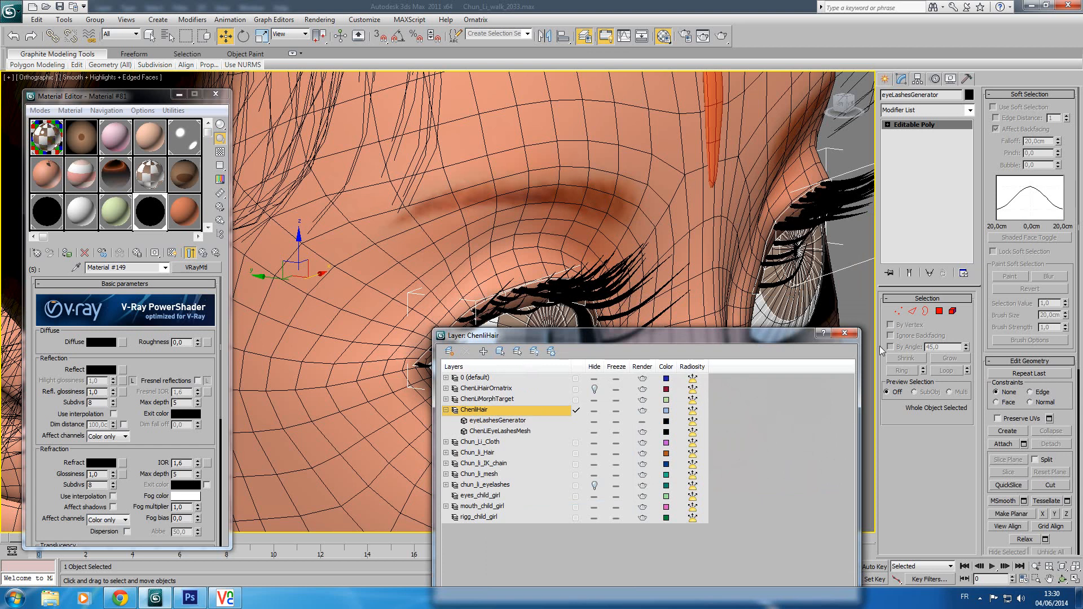
left_click(844, 333)
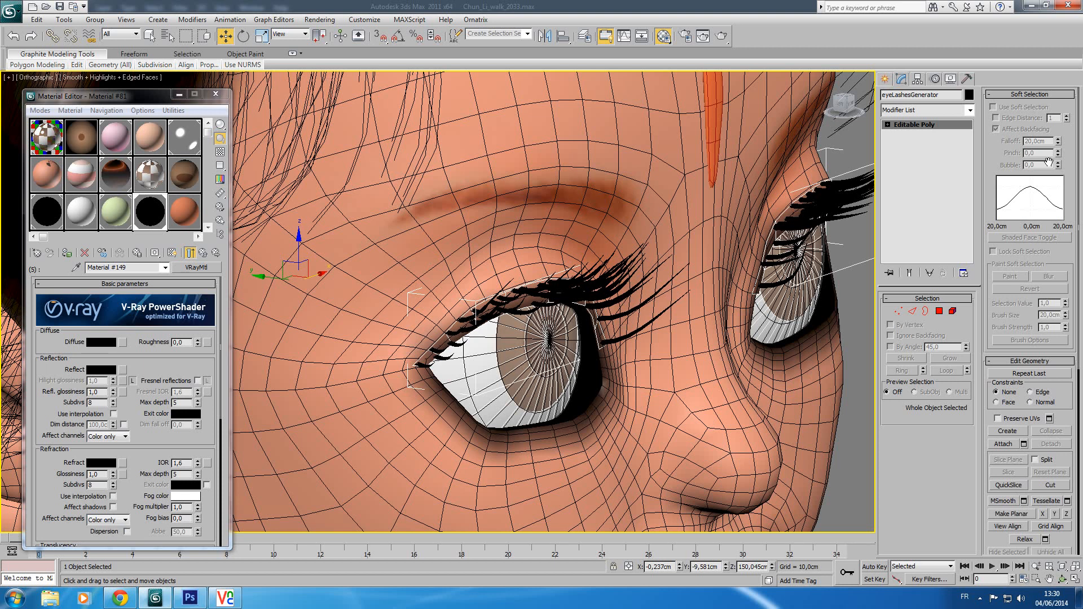
Apply a Skin Wrap modifier to eyeLashesGenerator and add the Chen_li character as its control object.
left_click(963, 111)
left_click_drag(971, 175, 974, 436)
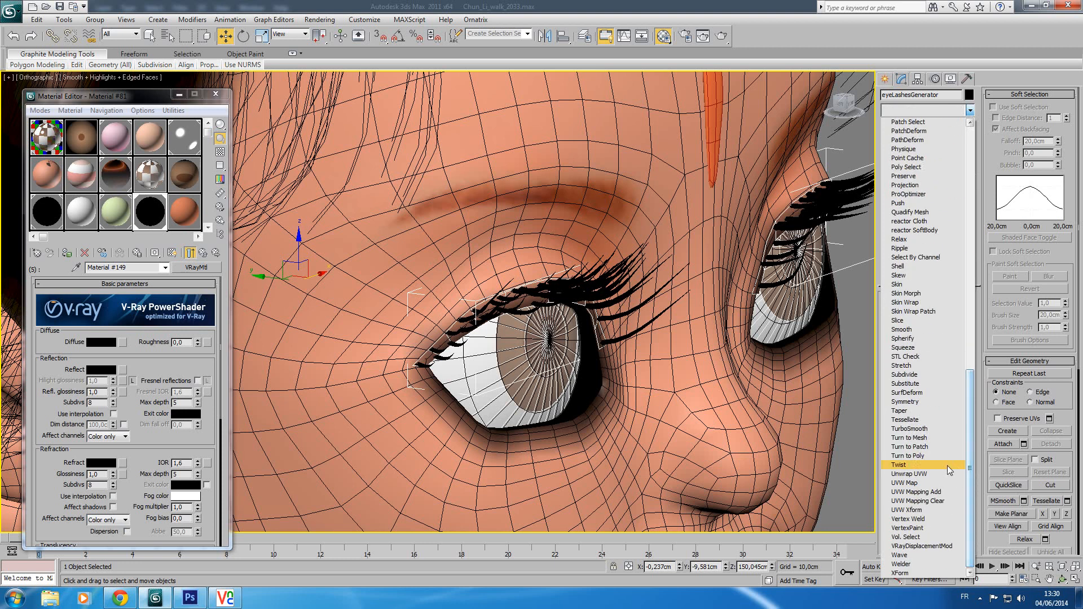
left_click(925, 303)
left_click(908, 387)
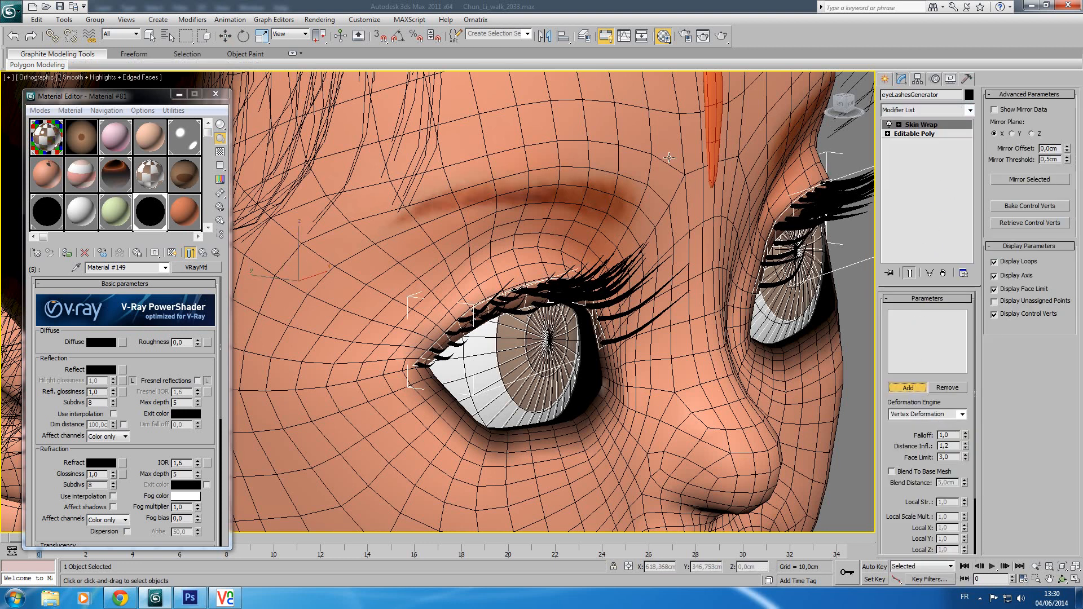
left_click(611, 123)
left_click(915, 389)
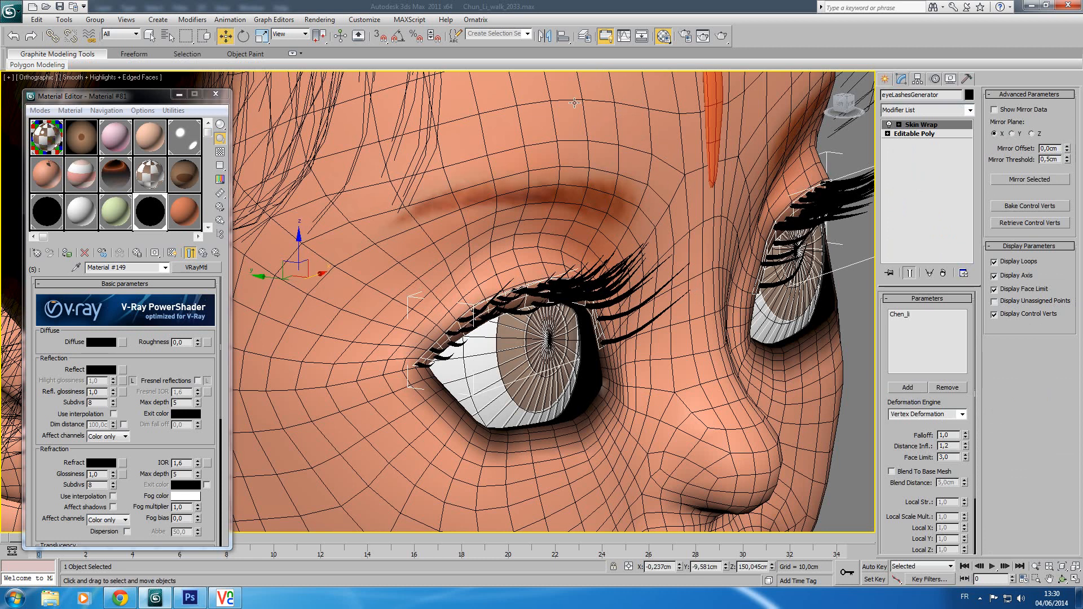
Inspect the Chen_li modifier stack and the Skin Wrap parameters of the eyeLashesGenerator object.
left_click(594, 132)
left_click(922, 125)
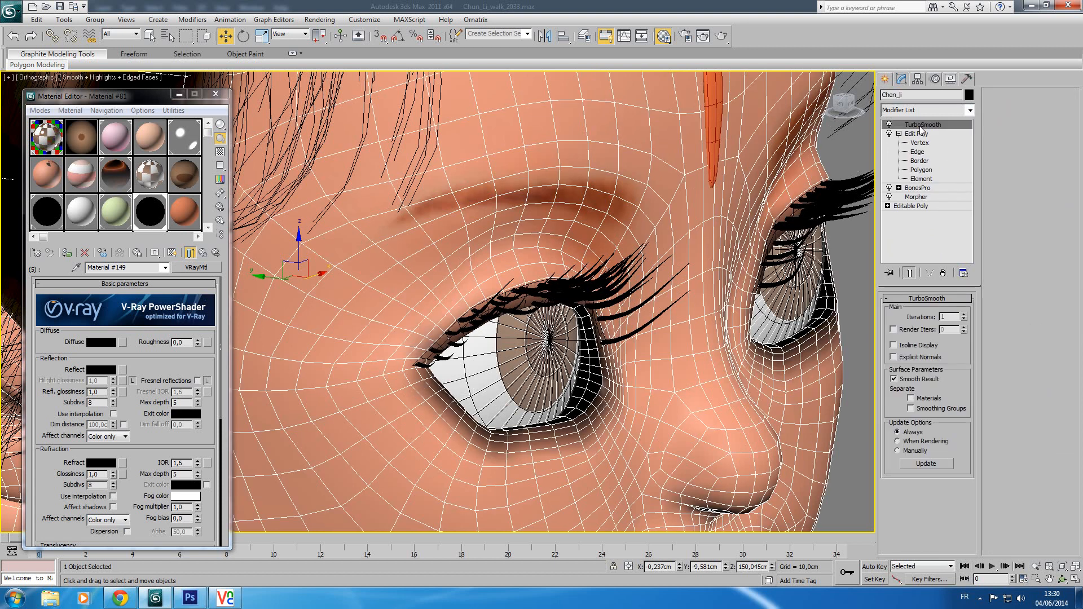
scroll(684, 240, "down", 5)
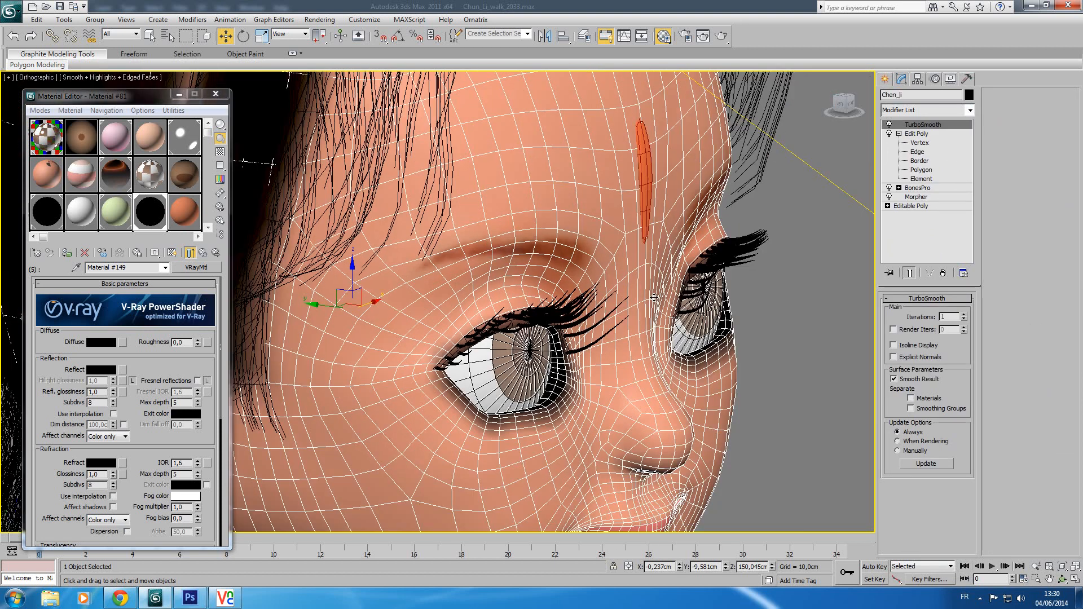
scroll(445, 291, "up", 5)
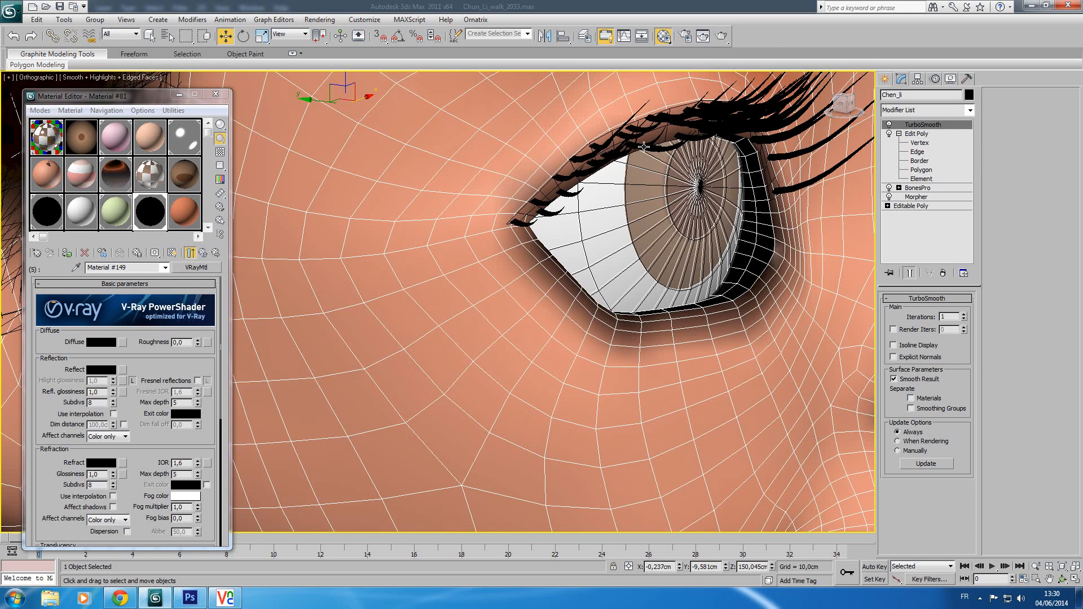
left_click(663, 136)
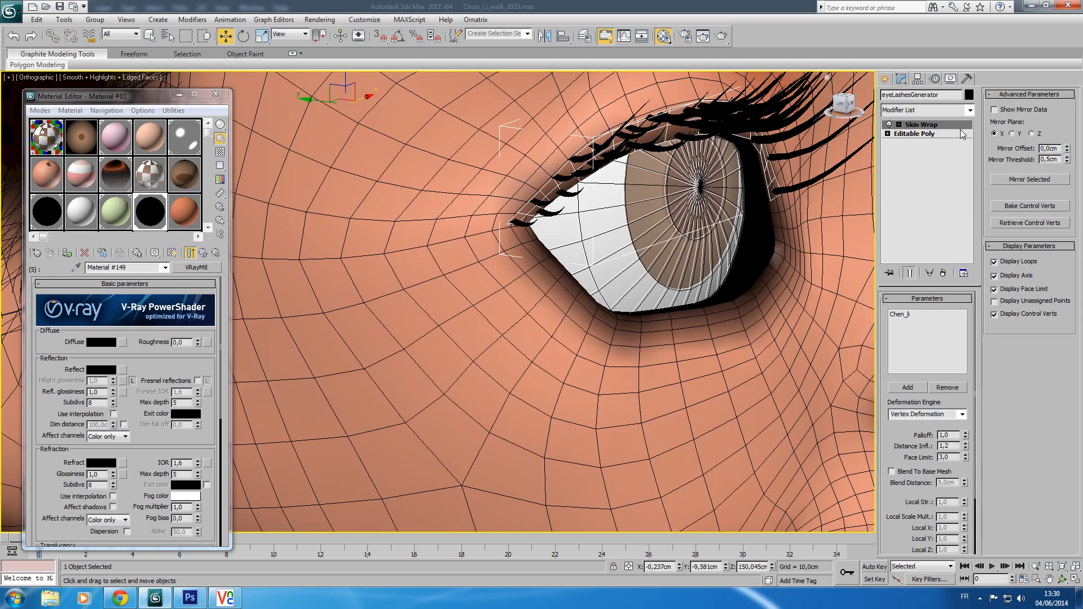
scroll(895, 505, "down", 2)
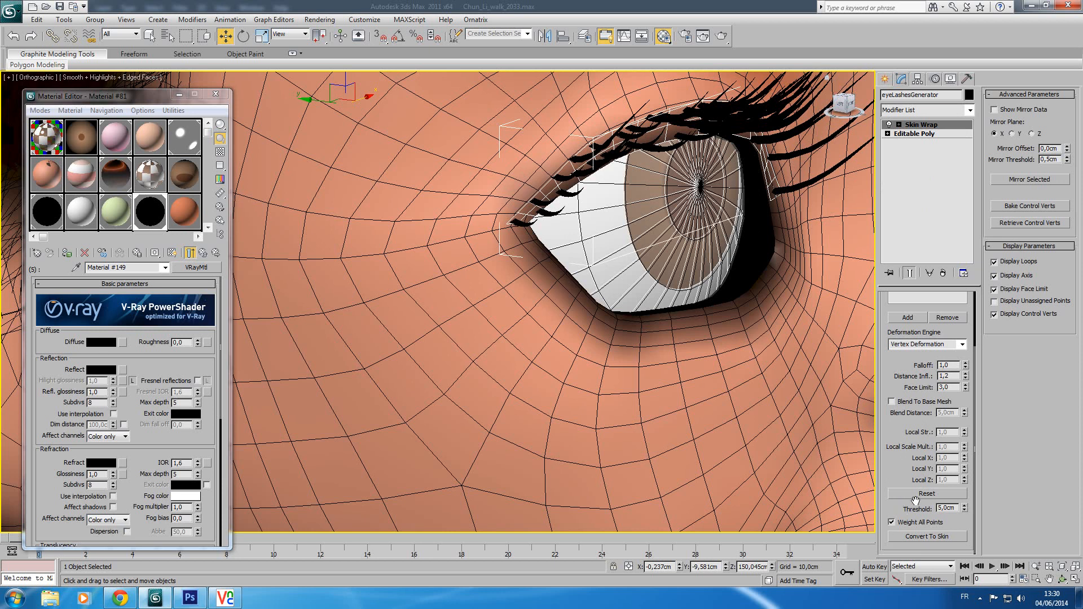
Test the blink in Chen_li's Morpher by raising the Chen_liEyesClosed channel to 54 and returning it to 0.
middle_click_drag(756, 311, 604, 322)
left_click(741, 286)
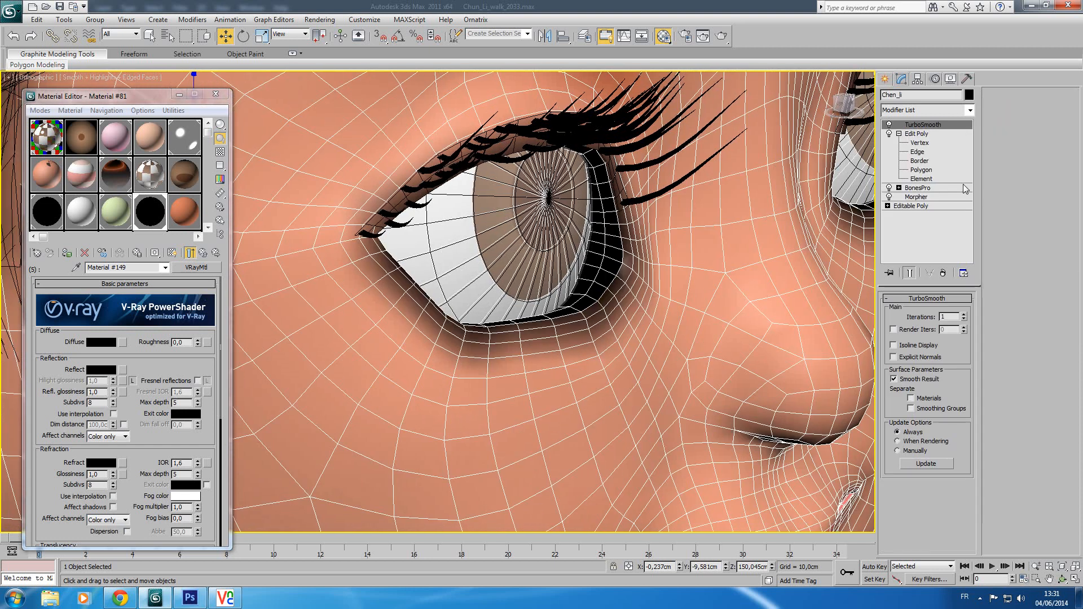
left_click(917, 197)
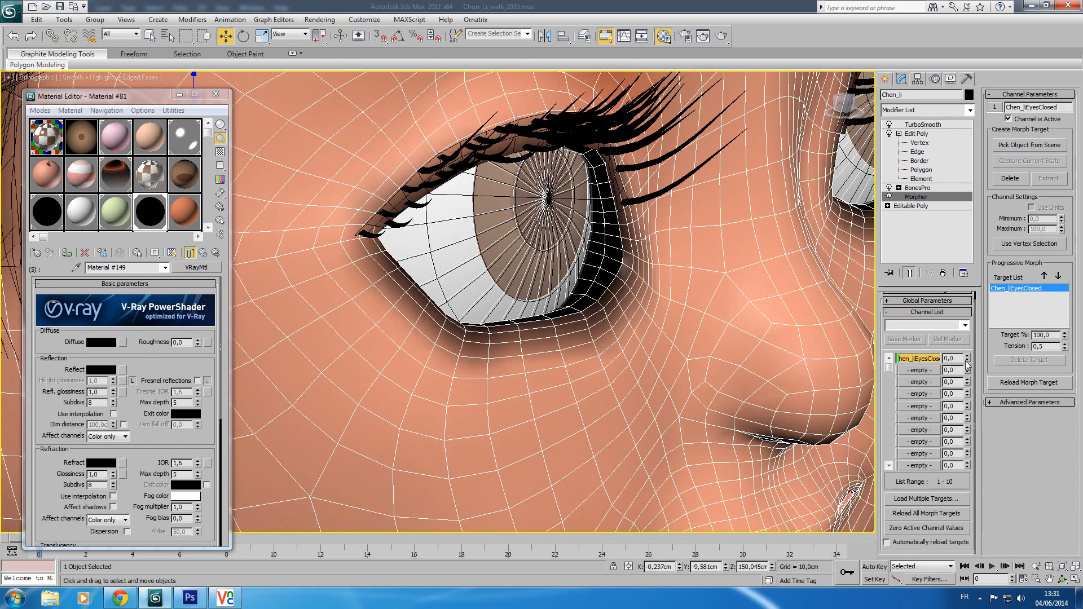
left_click_drag(968, 357, 963, 327)
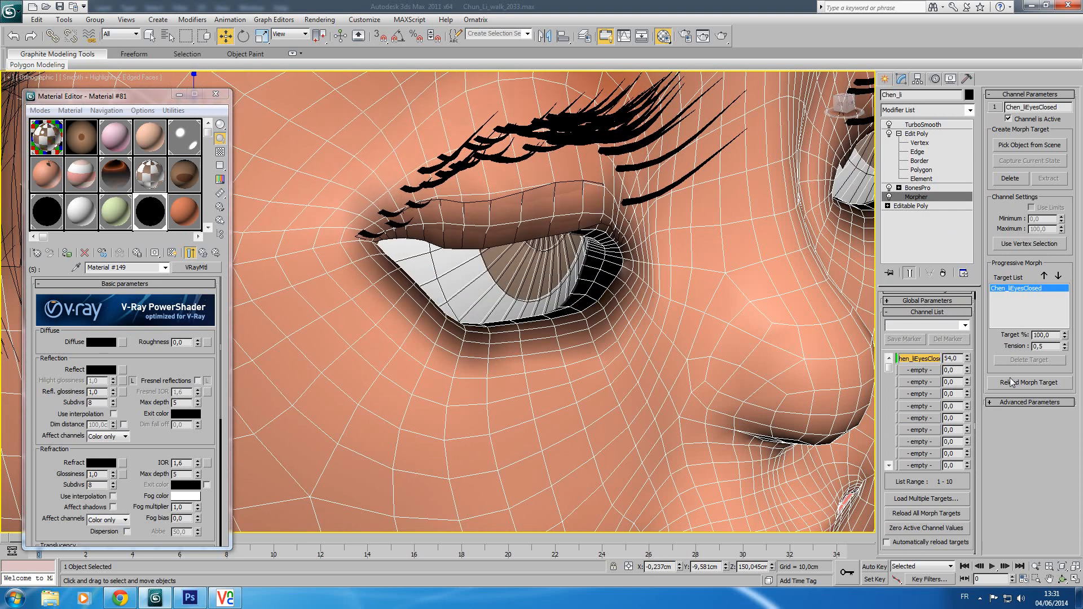
mouse_move(969, 363)
left_mouse_down()
mouse_move(965, 301)
mouse_move(967, 364)
left_mouse_up()
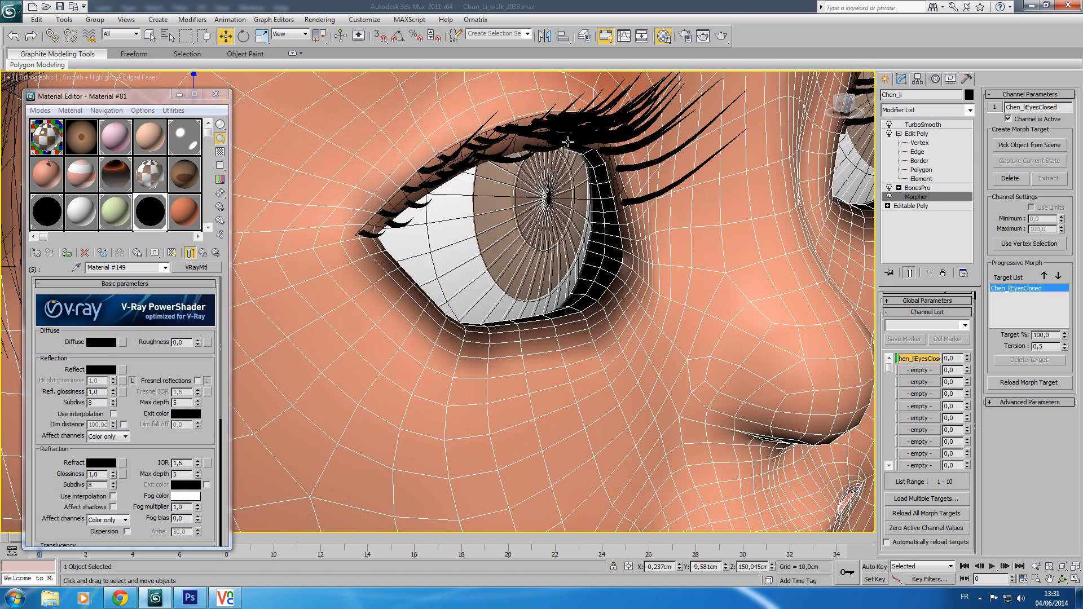
Select the ChenLiEyeLashesMesh eyelashes and apply a Skin Wrap modifier to them.
left_click(628, 123)
left_click(636, 133)
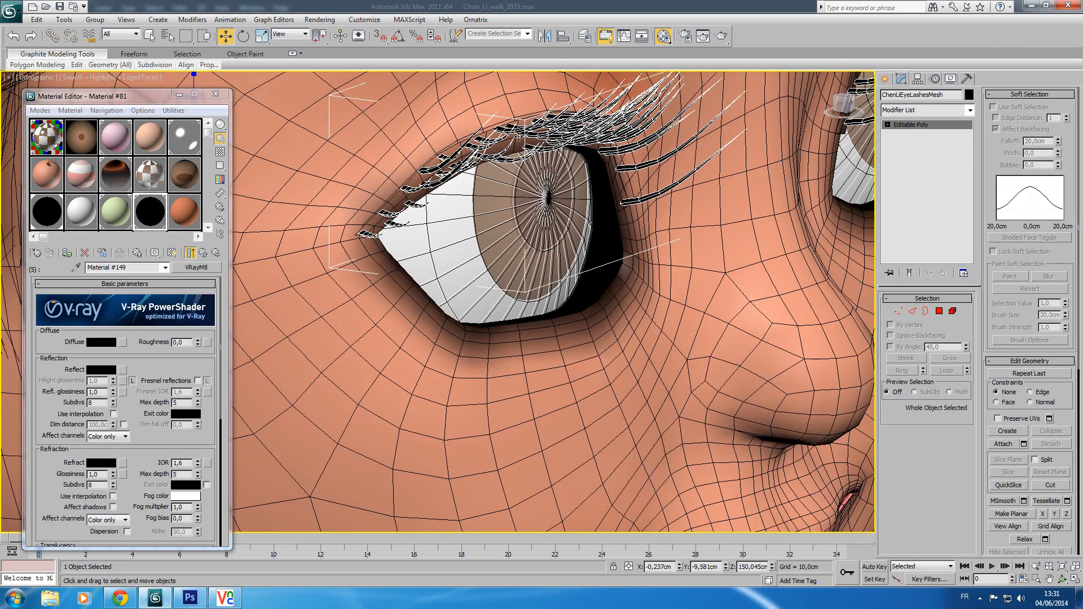
left_click(925, 110)
scroll(961, 452, "down", 10)
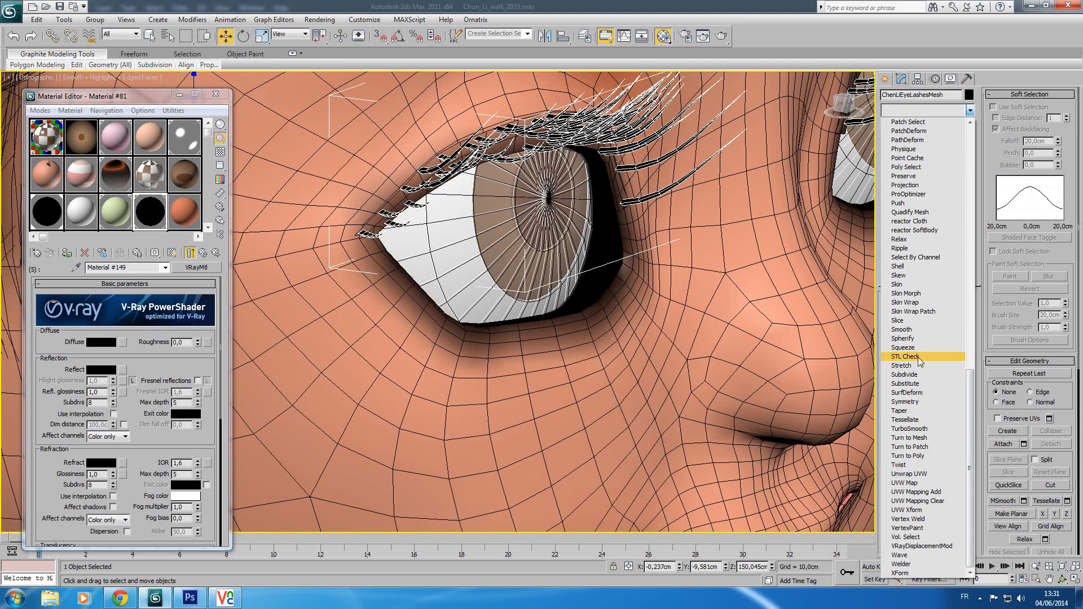
left_click(925, 303)
Add eyeLashesGenerator as the control object of the eyelash mesh's Skin Wrap and finish picking.
left_click(905, 318)
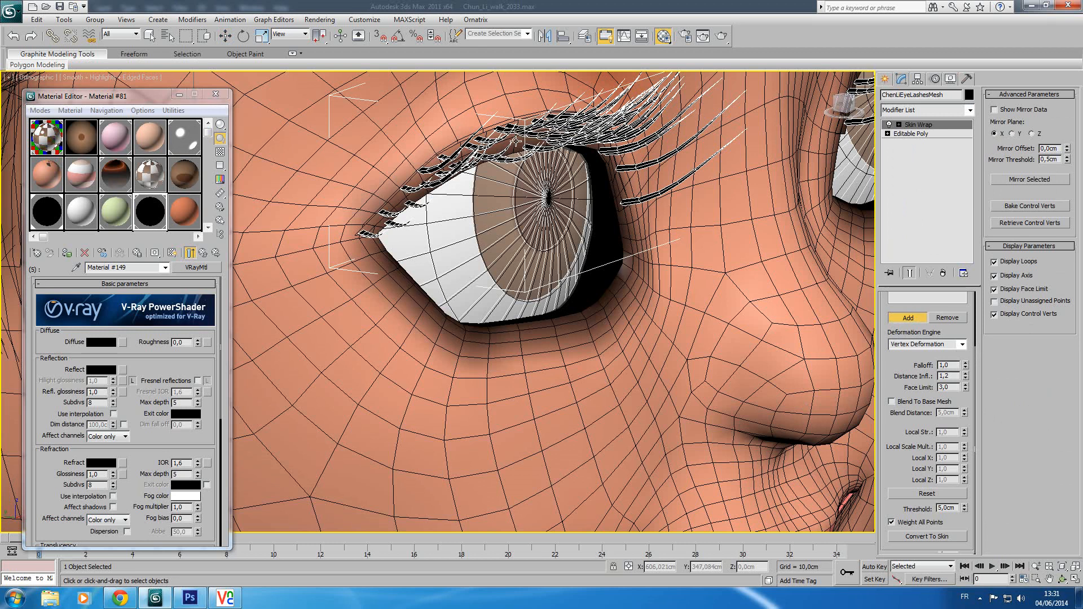
left_click_drag(887, 384, 889, 486)
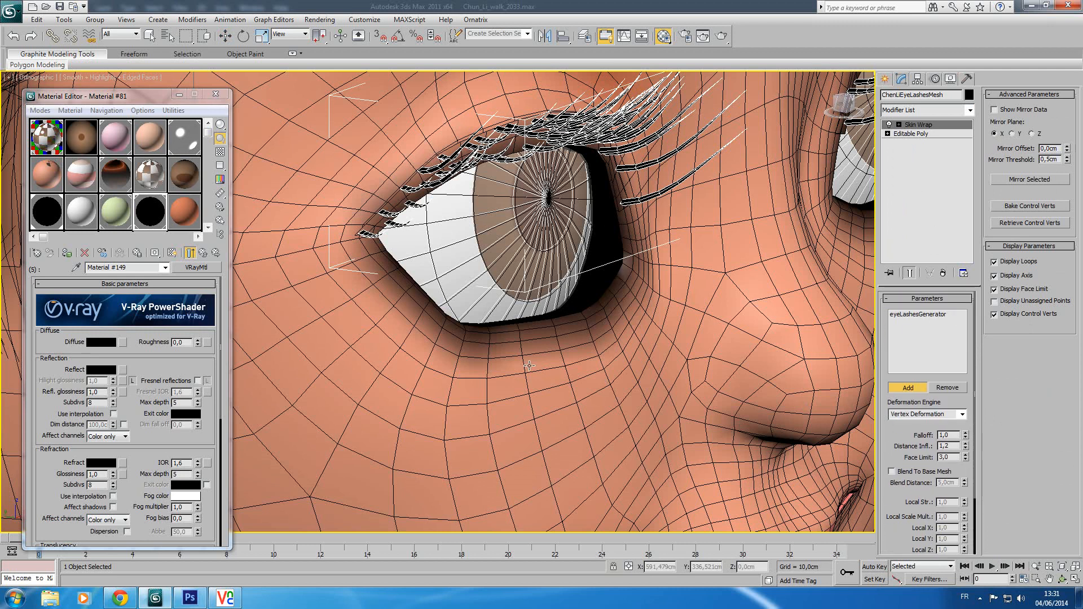
left_click(906, 390)
left_click_drag(900, 444, 911, 347)
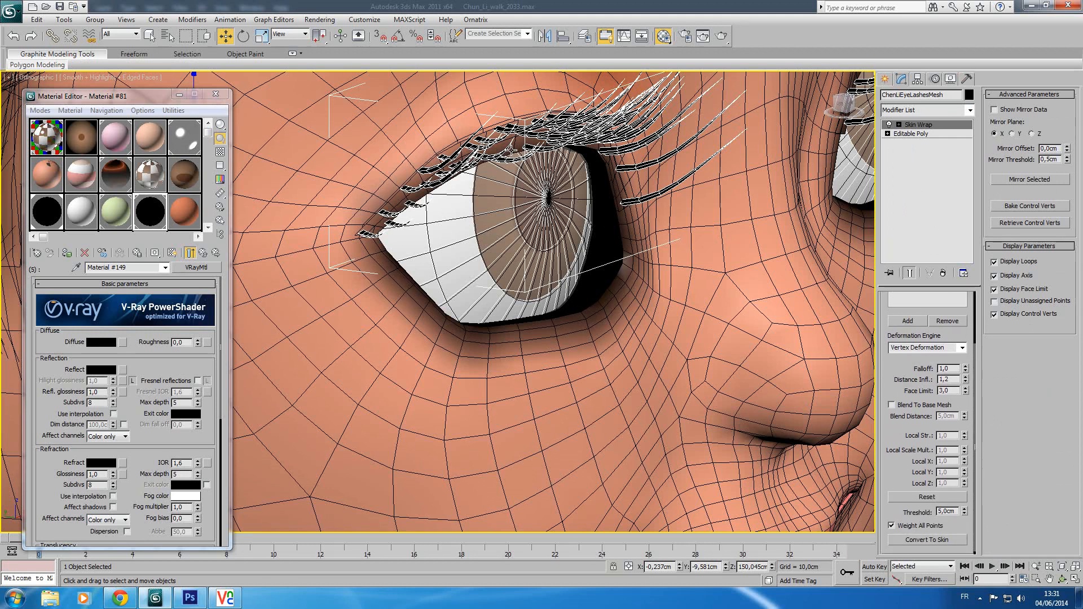
Close the character's eyes by setting the Chen_liEyesClosed morph channel of Chen_li to 100.
left_click(747, 276)
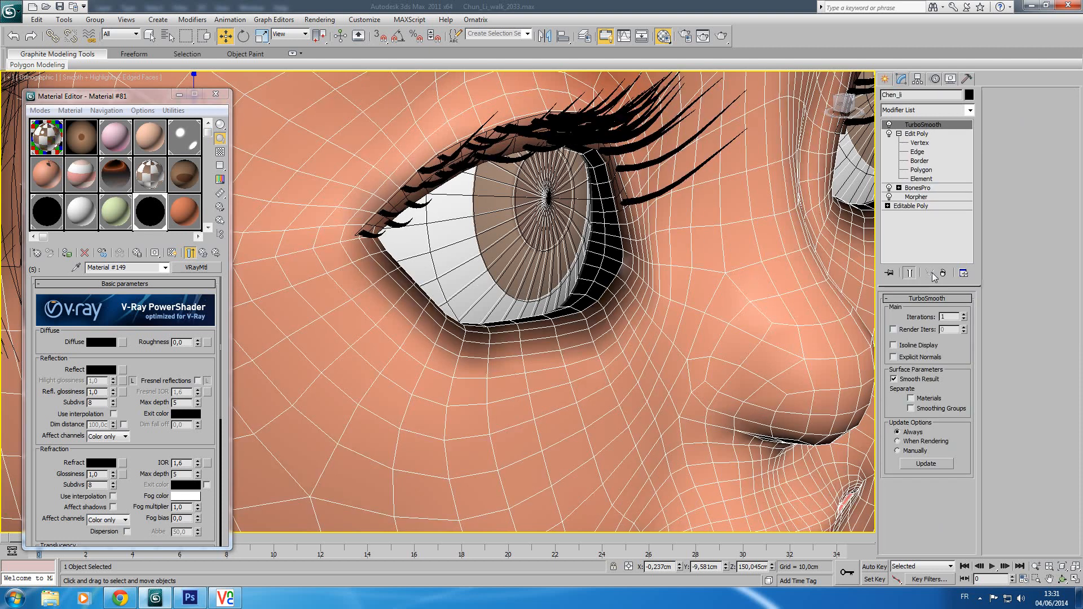
left_click(937, 197)
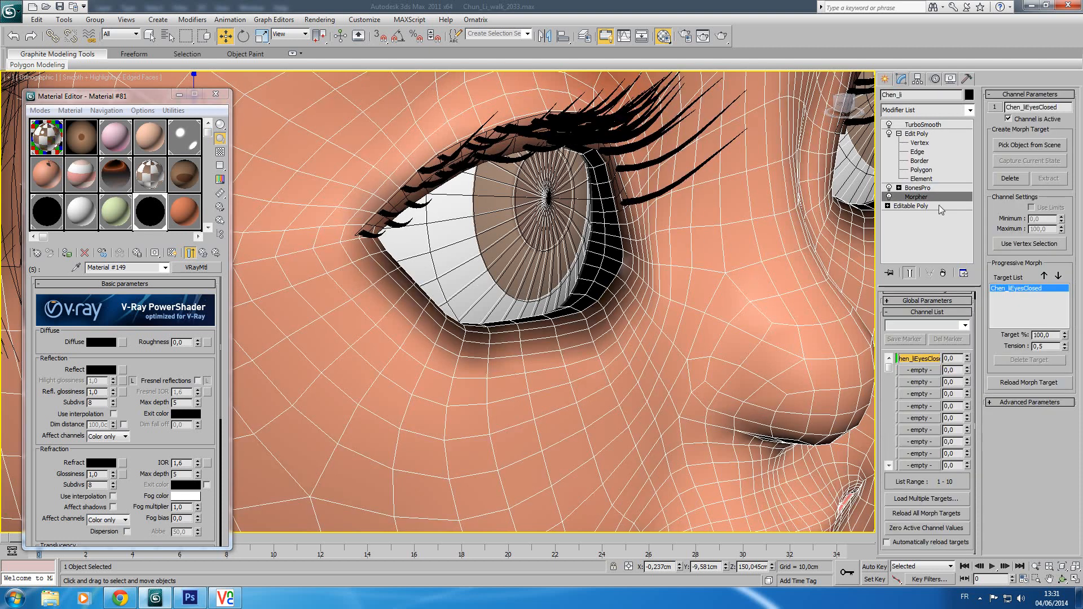
left_click_drag(968, 360, 987, 286)
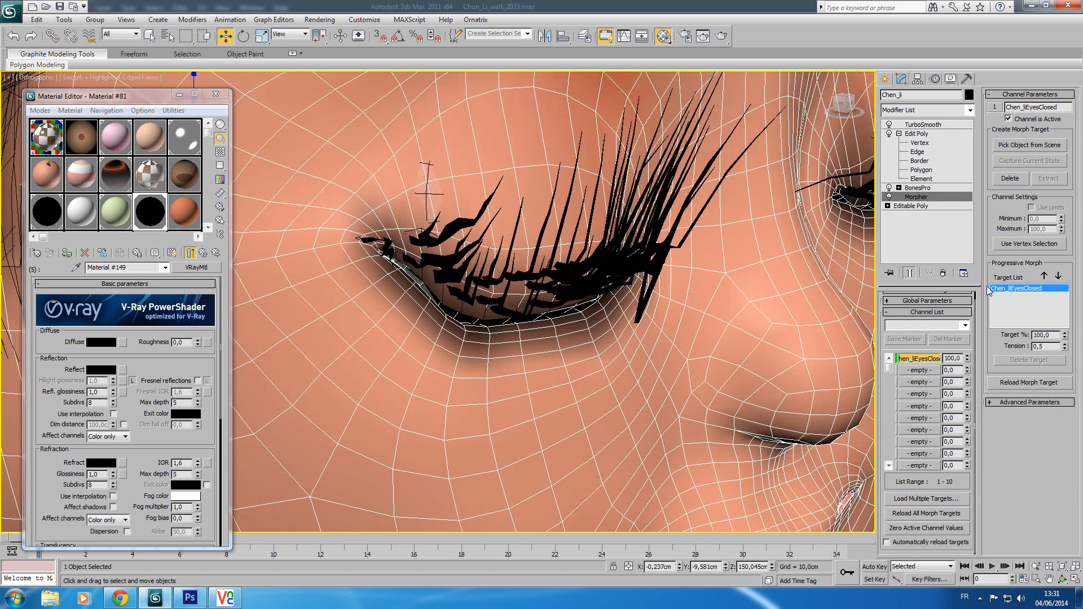
middle_click_drag(754, 332, 494, 333, "alt")
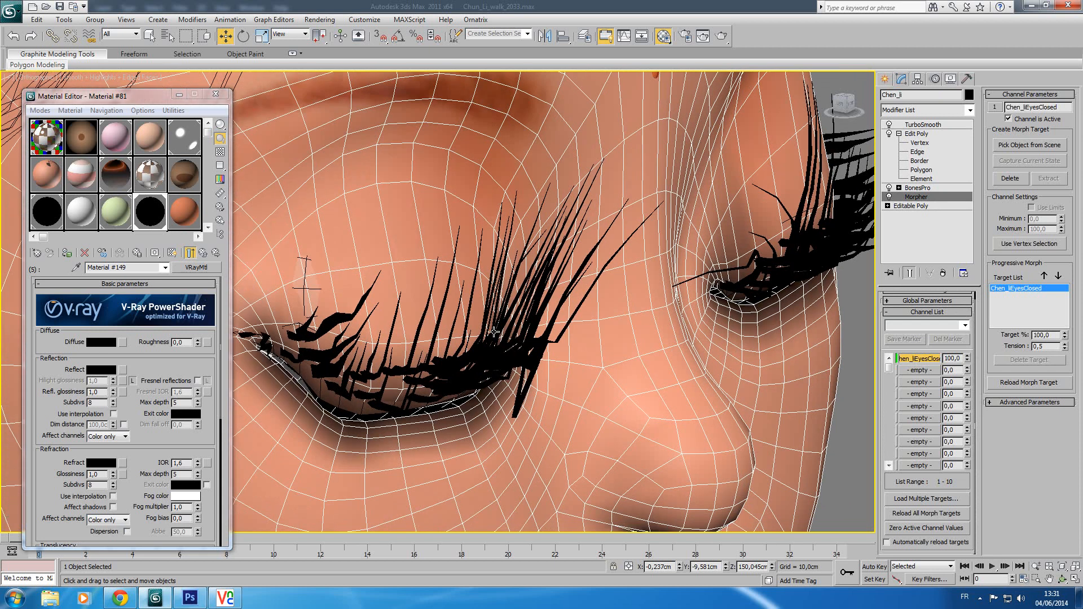
Select the ChenLiEyeLashesMesh eyelashes and review their Skin Wrap parameters, including Weight All Points.
left_click(520, 358)
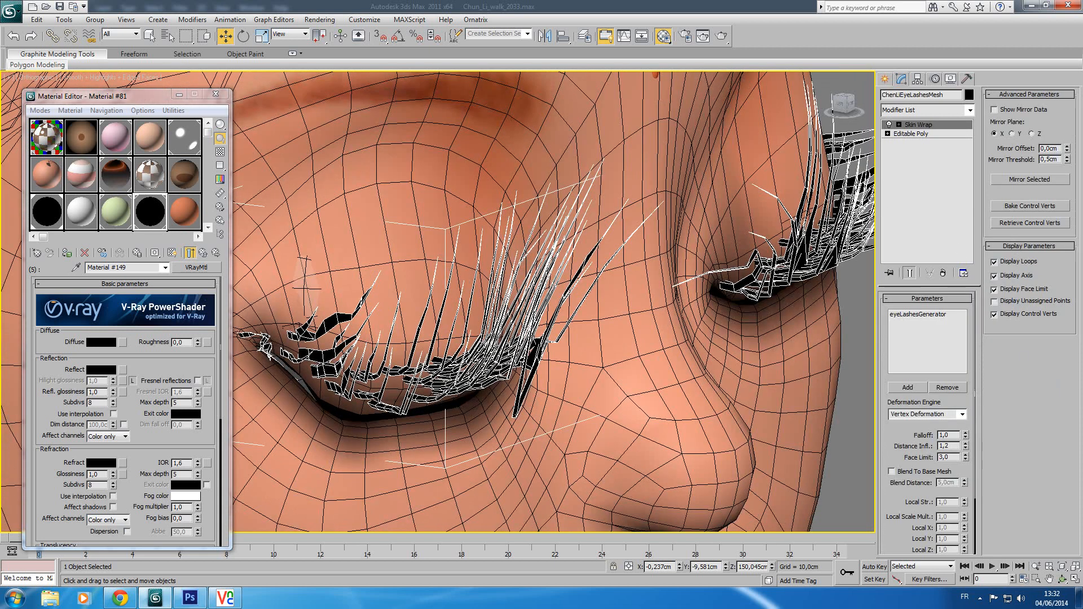
left_click_drag(909, 497, 908, 458)
scroll(909, 457, "down", 2)
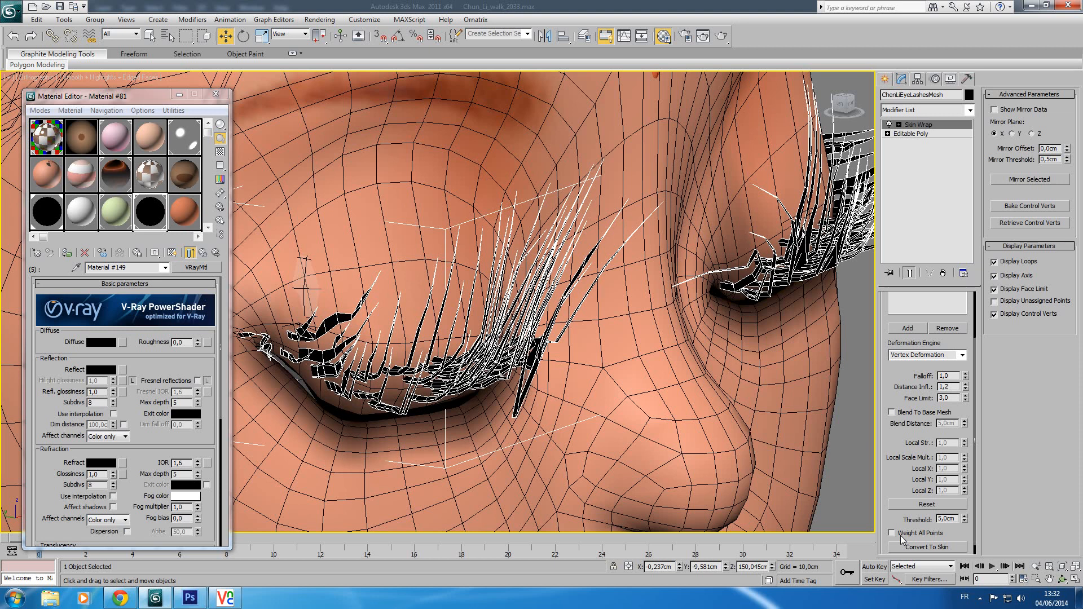
scroll(894, 482, "up", 3)
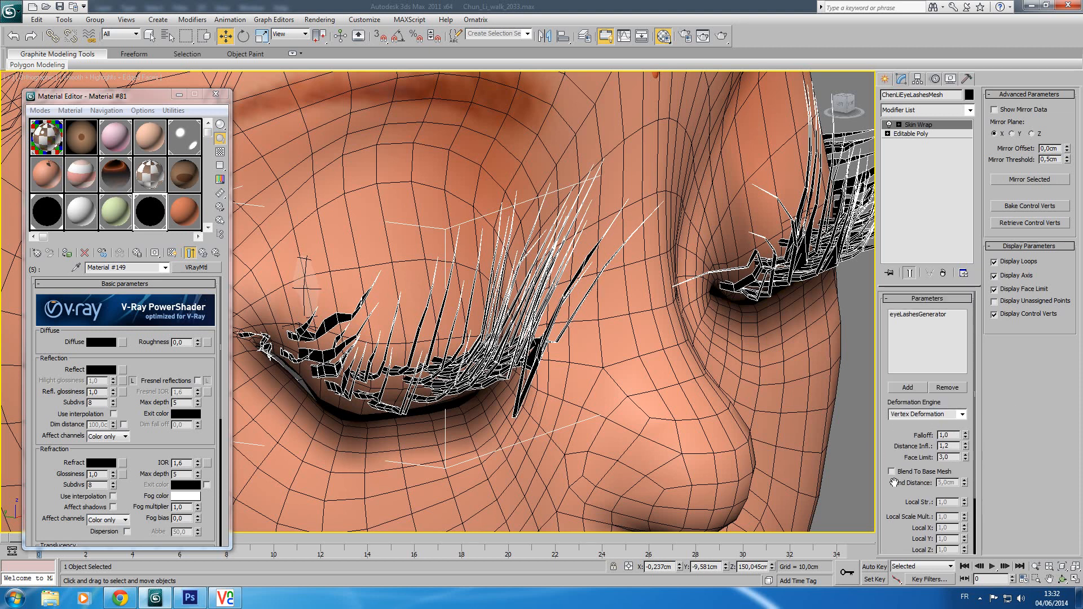
Try the Face Deformation engine in the eyelash mesh's Skin Wrap and examine the lashes on the closed eyelids.
left_click(929, 417)
left_click(930, 432)
middle_click_drag(657, 344, 680, 281)
scroll(572, 399, "down", 3)
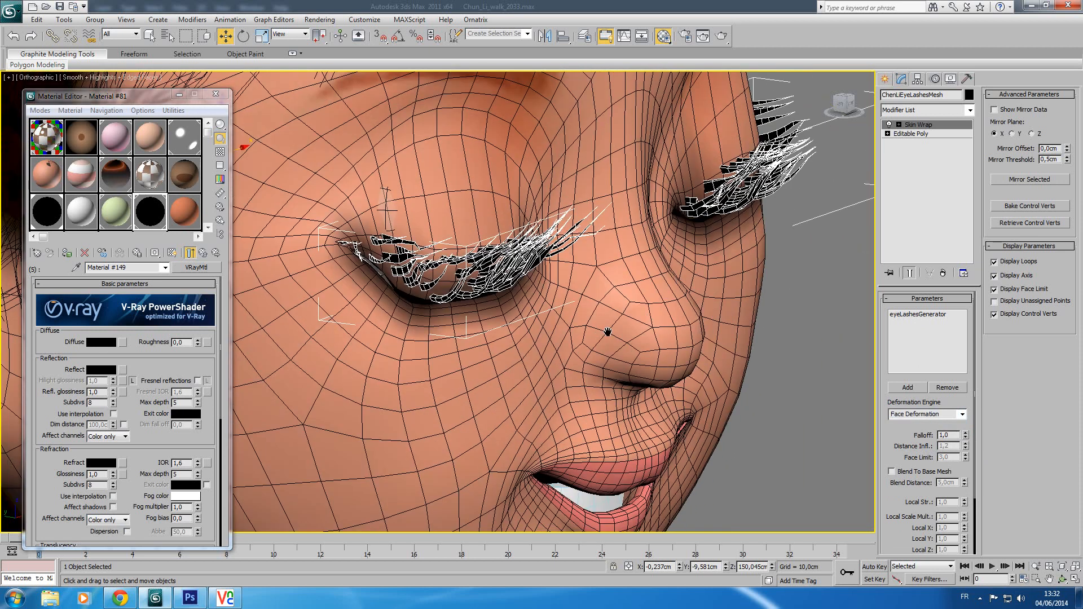
scroll(595, 337, "up", 2)
left_click(1062, 579)
left_click_drag(497, 354, 508, 299)
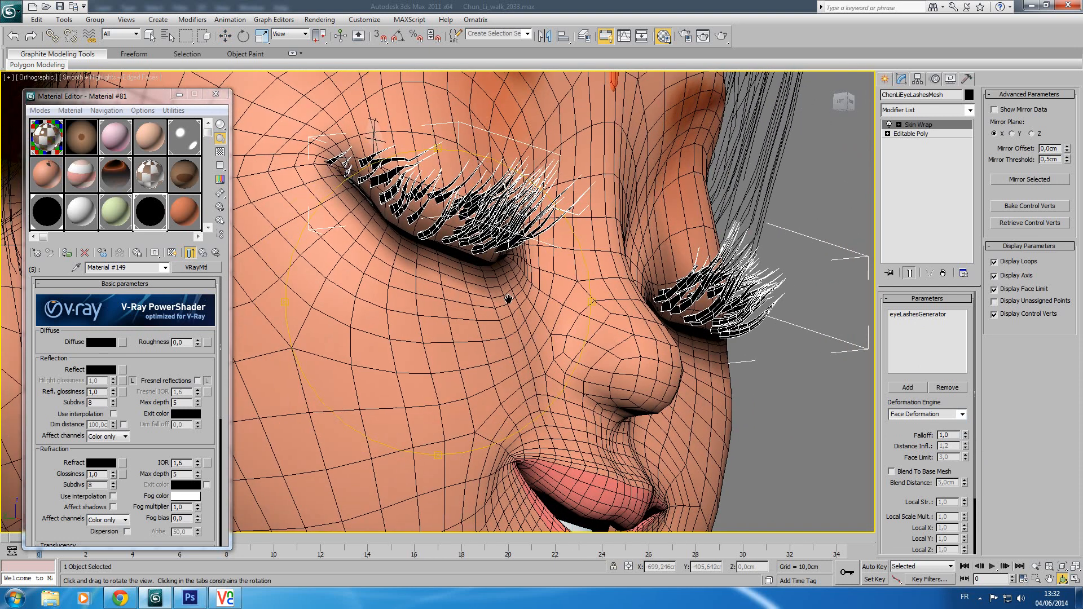
Try Skin Wrap falloff values of 0.001 and 0.8 and a threshold of 0.001 cm, and undo the threshold change.
left_click_drag(967, 440, 965, 475)
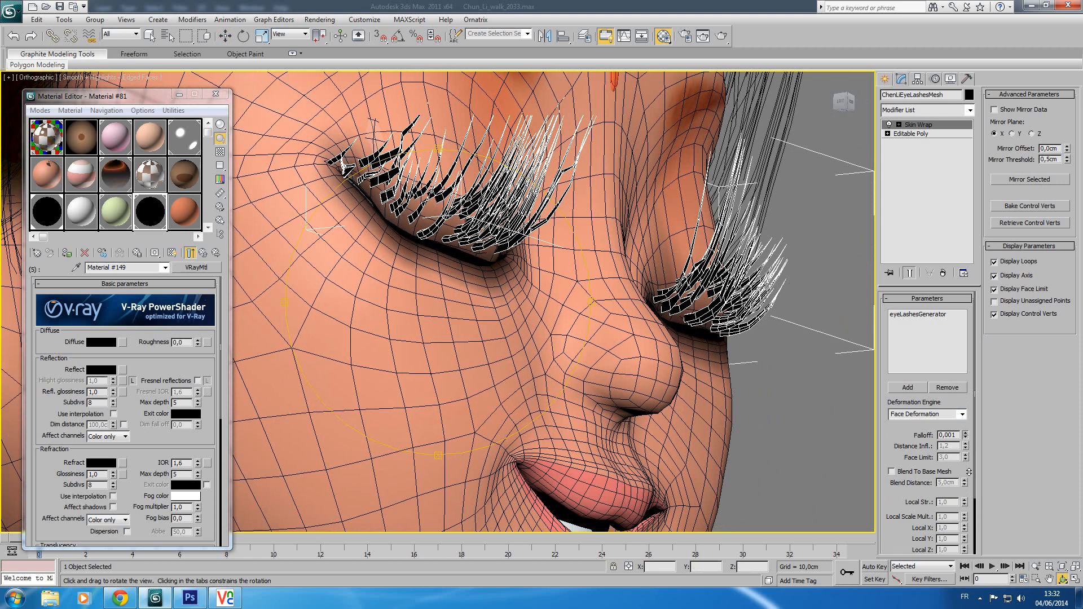
left_click_drag(966, 438, 967, 435)
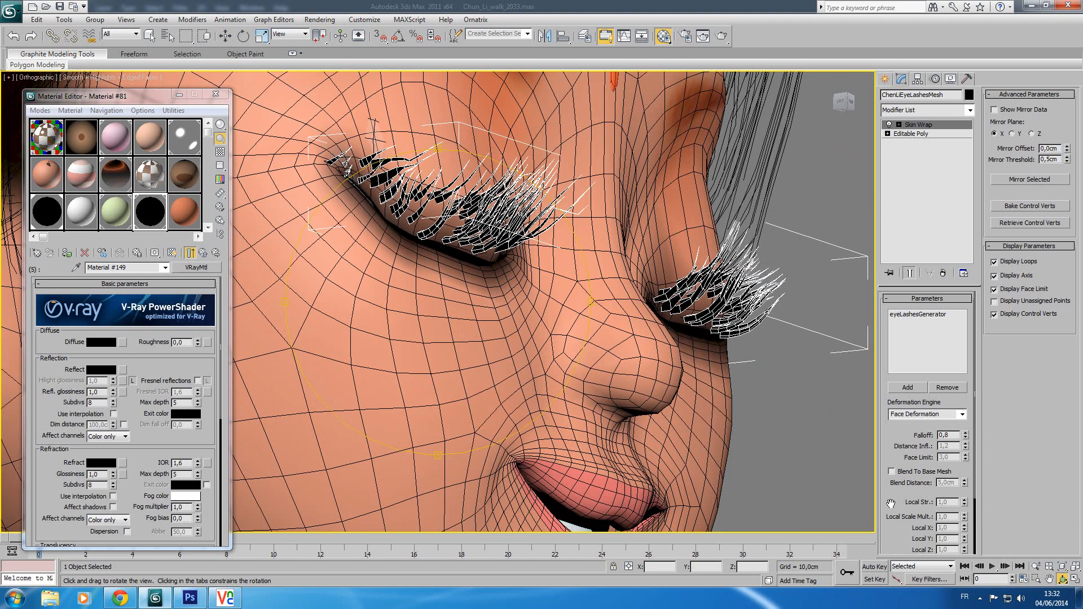
left_click_drag(891, 504, 897, 421)
left_click_drag(965, 508, 964, 501)
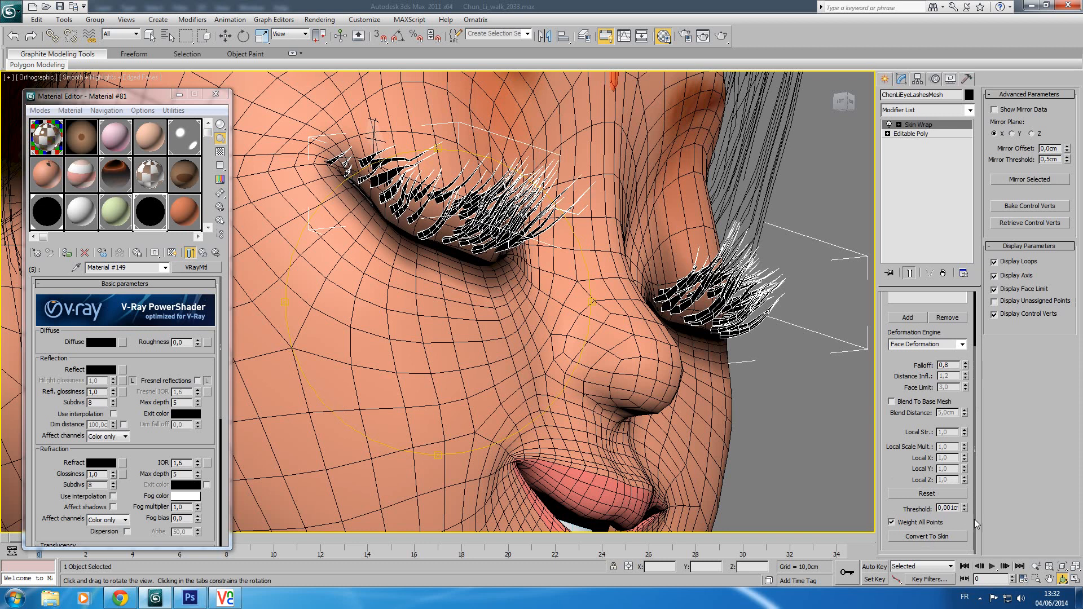
left_click(13, 35)
Return the eyelash Skin Wrap to Vertex Deformation with falloff 2.0, distance influence 6.2 and face limit 17.0.
left_click_drag(509, 262, 598, 293)
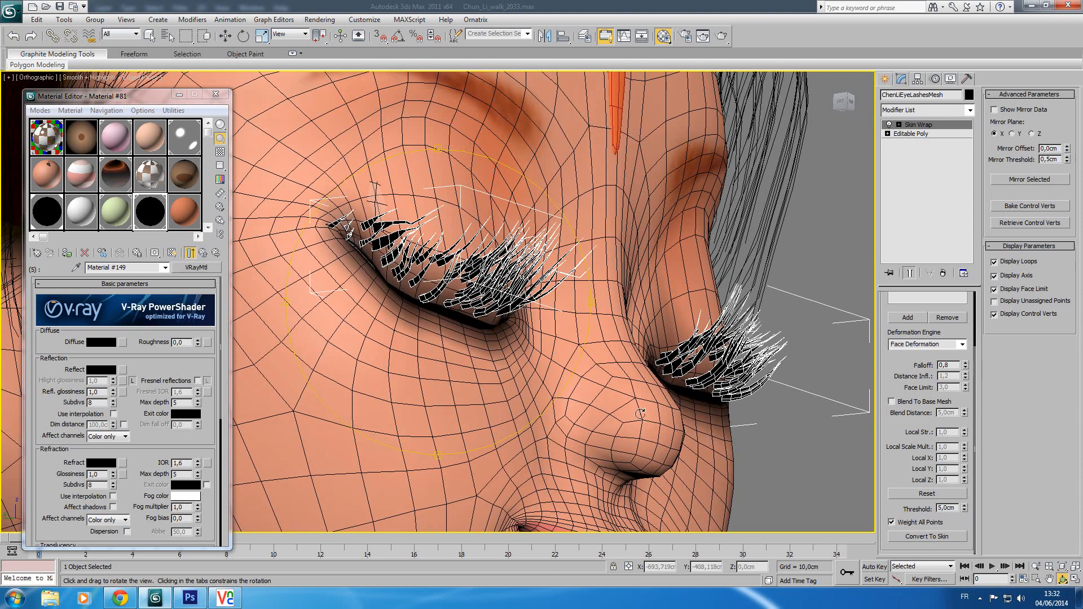
left_click_drag(483, 321, 429, 346)
left_click(962, 344)
left_click(929, 363)
left_click_drag(408, 357, 470, 343)
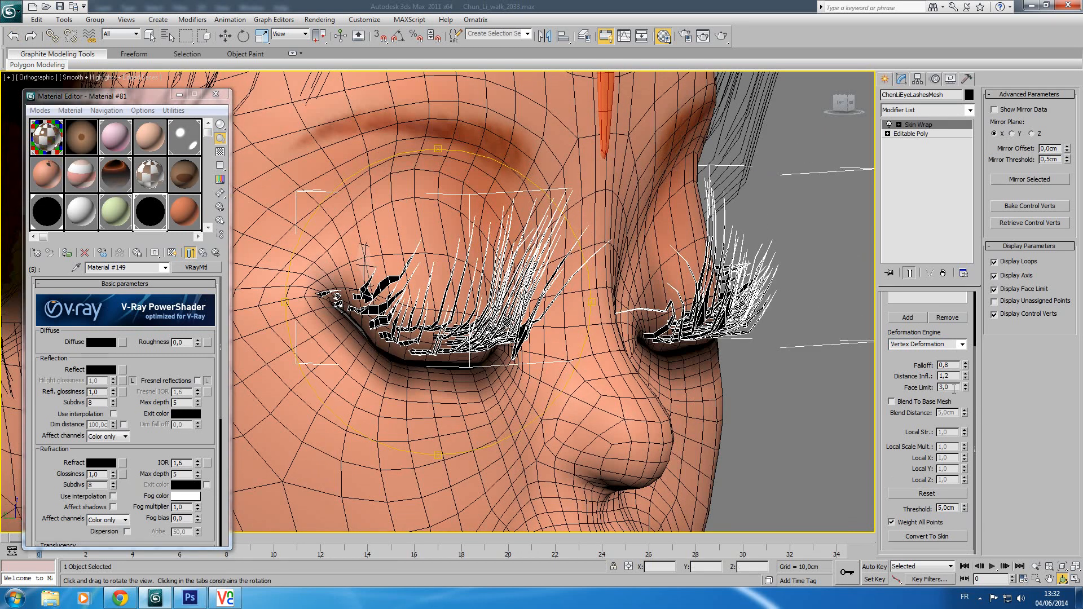
mouse_move(966, 382)
left_mouse_down()
mouse_move(965, 338)
mouse_move(966, 376)
left_mouse_up()
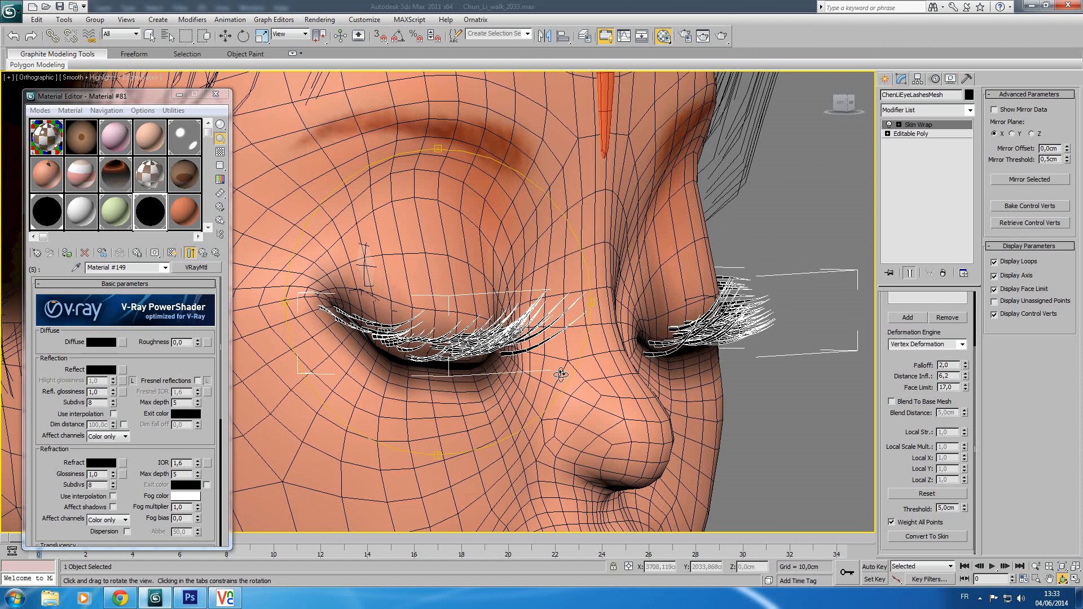
left_click_drag(561, 375, 518, 381)
key("w")
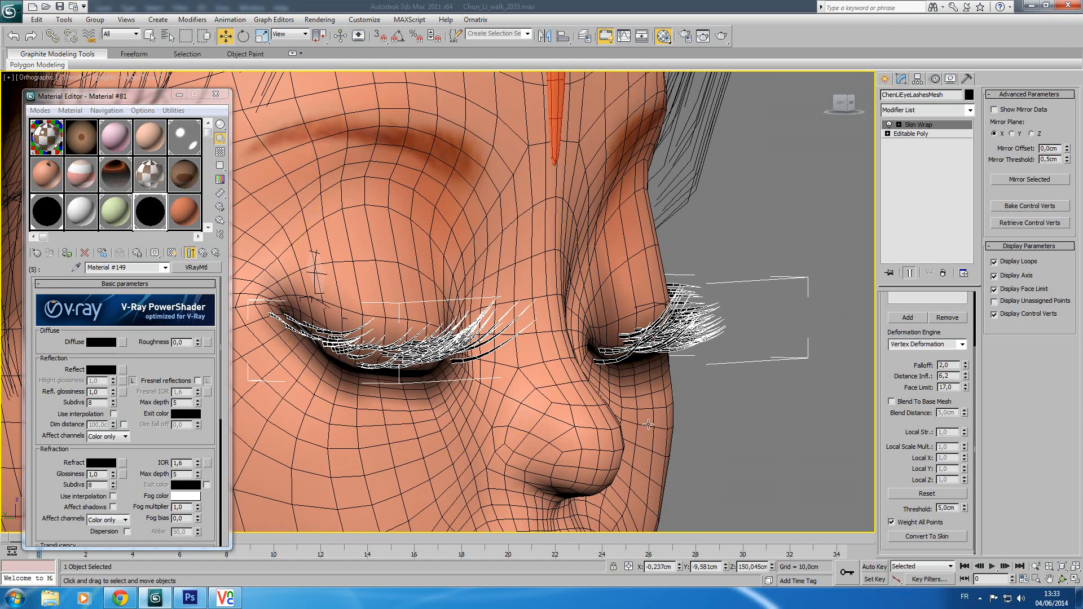
Select Chen_li and test the eyelash motion by varying the Chen_liEyesClosed morph, ending at 100.
left_click(645, 424)
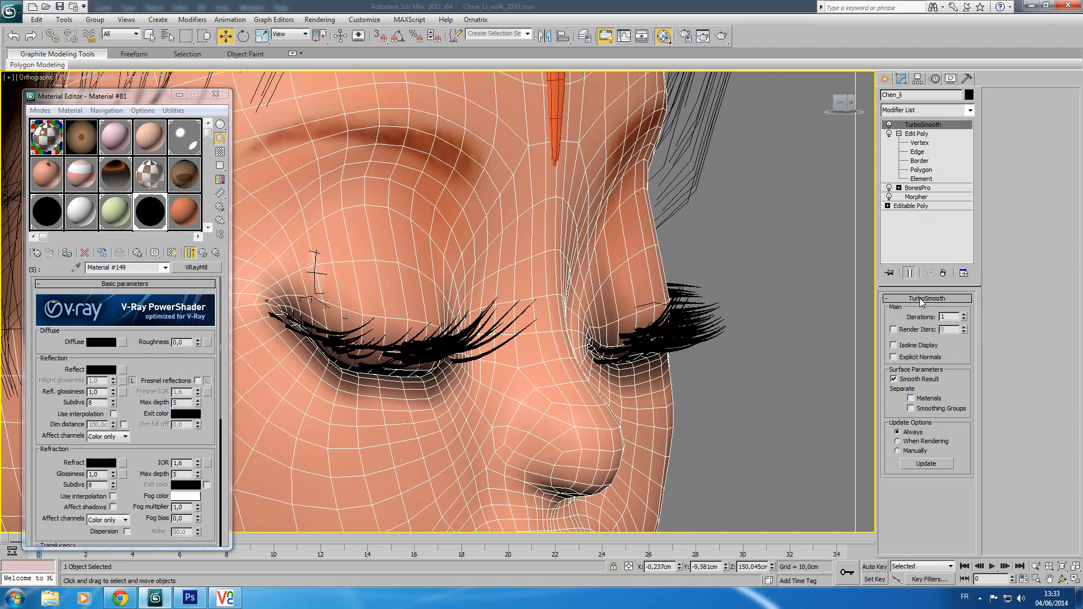
left_click(941, 197)
left_click_drag(967, 365, 908, 222)
left_click_drag(934, 355, 917, 271)
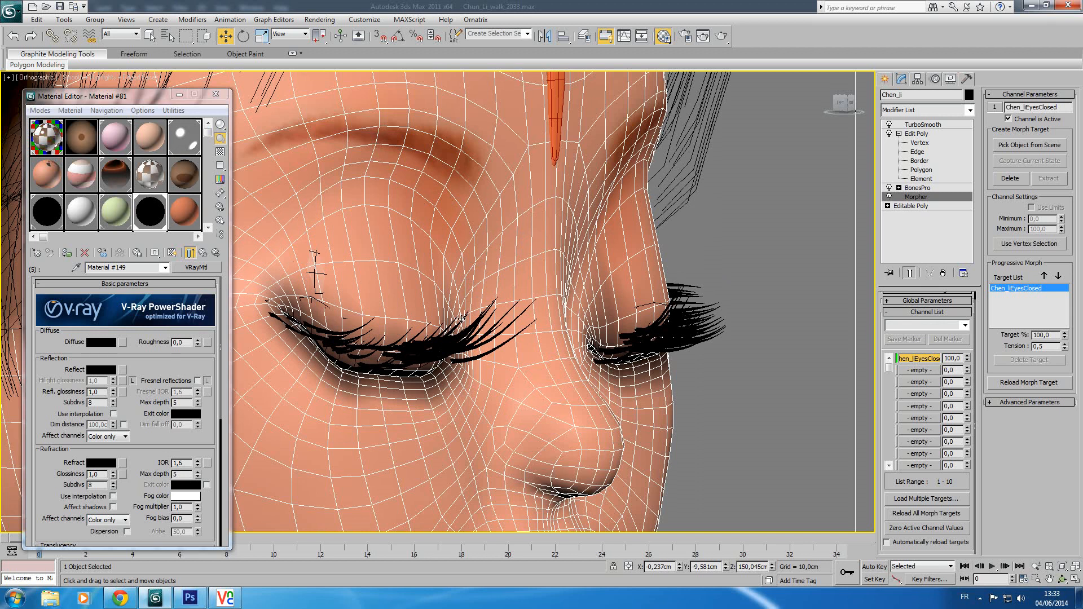
Open the eyes again by resetting the Chen_liEyesClosed morph channel to 0.
mouse_move(966, 358)
left_mouse_down()
mouse_move(967, 399)
mouse_move(965, 275)
mouse_move(972, 361)
left_mouse_up()
middle_click_drag(464, 223, 517, 303)
scroll(473, 268, "down", 3)
right_click(967, 359)
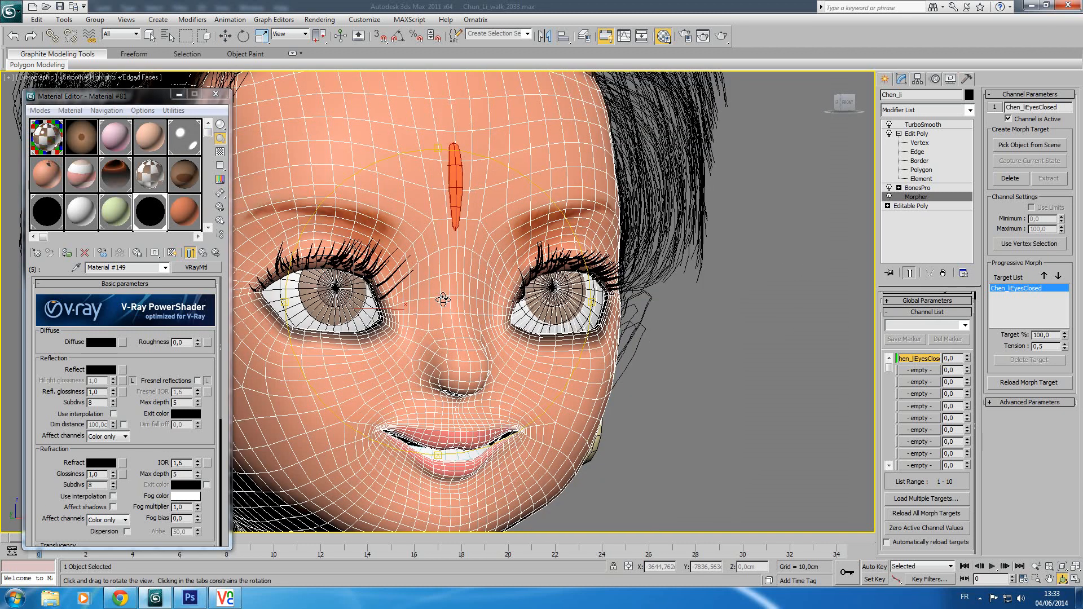
Check the blink and eyelashes in profile by varying the Chen_liEyesClosed morph and returning it to 0.
left_click_drag(466, 302, 555, 294)
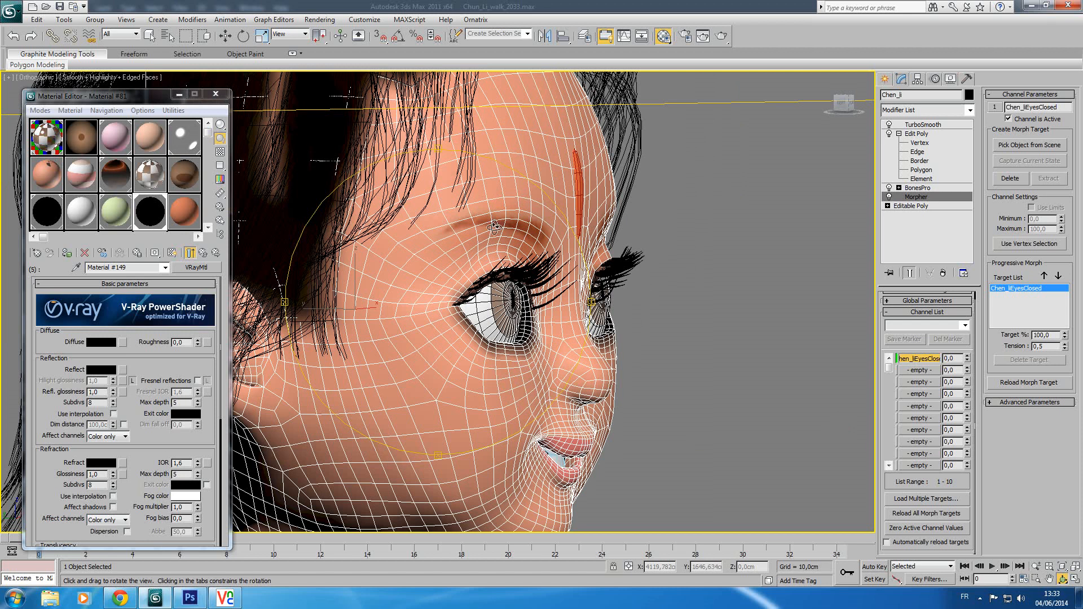
scroll(501, 243, "down", 2)
left_click_drag(486, 289, 501, 292)
left_click_drag(968, 359, 991, 444)
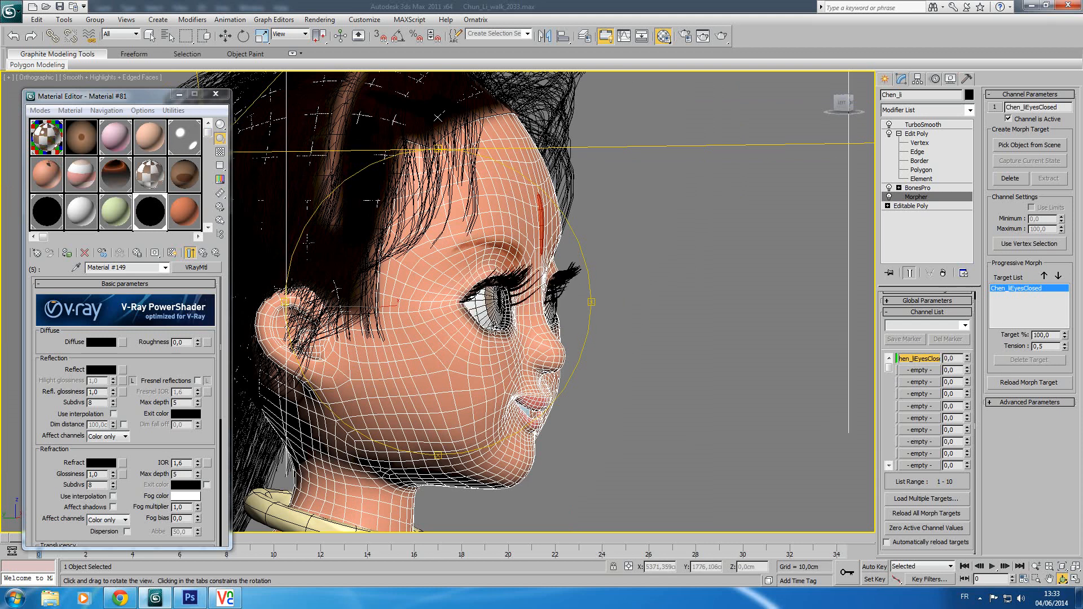
Select the plaqueHair mesh on the scalp and unhide the scene's bone objects.
left_click_drag(502, 329, 485, 330)
key("p")
scroll(527, 324, "down", 8)
left_click_drag(489, 330, 437, 332)
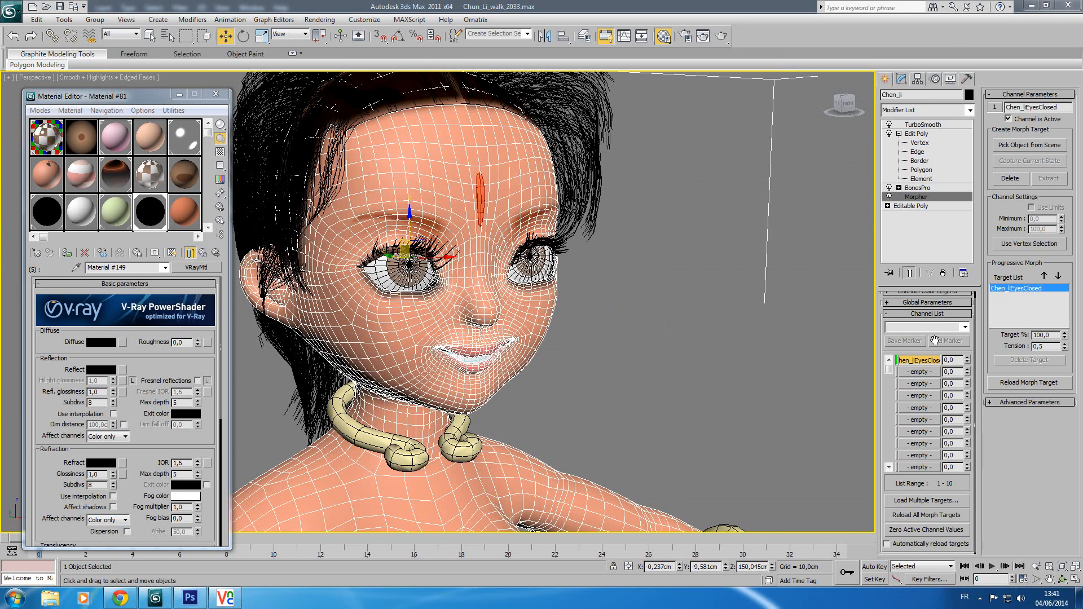
middle_click_drag(445, 112, 545, 187)
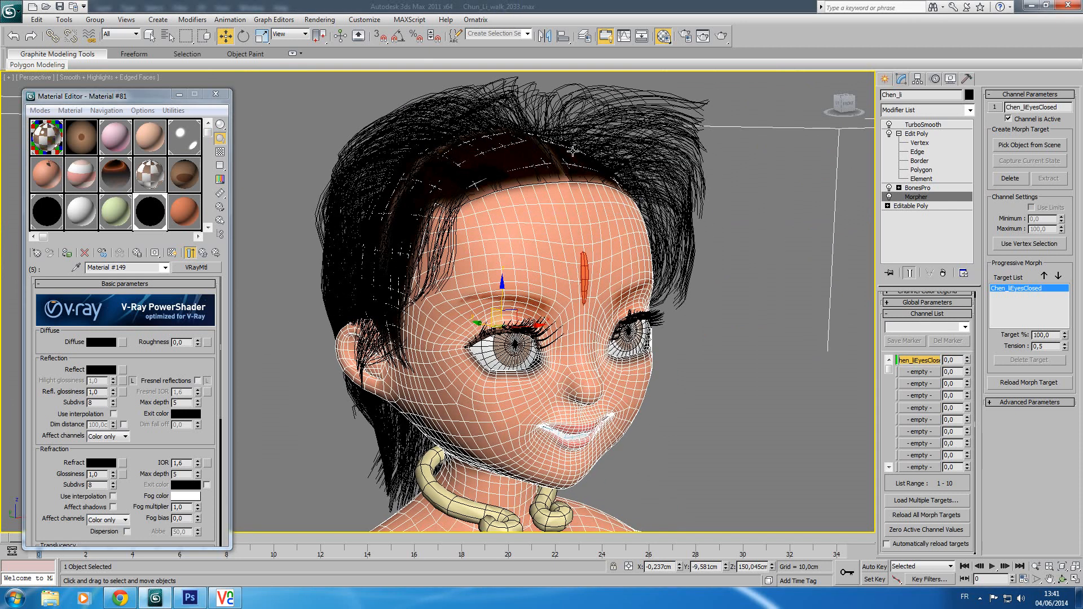
left_click(528, 175)
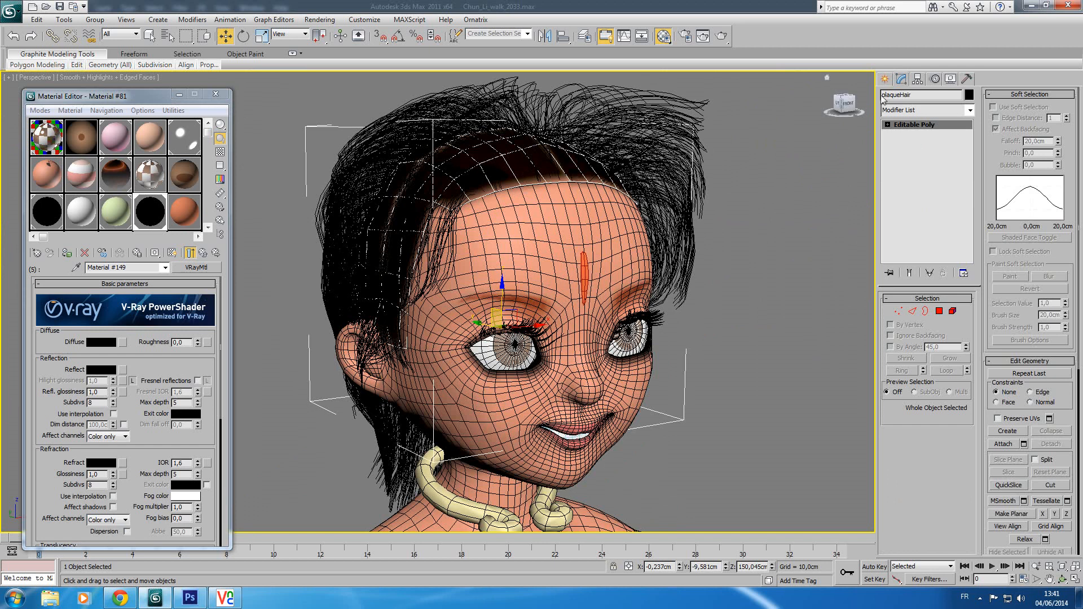
left_click(951, 79)
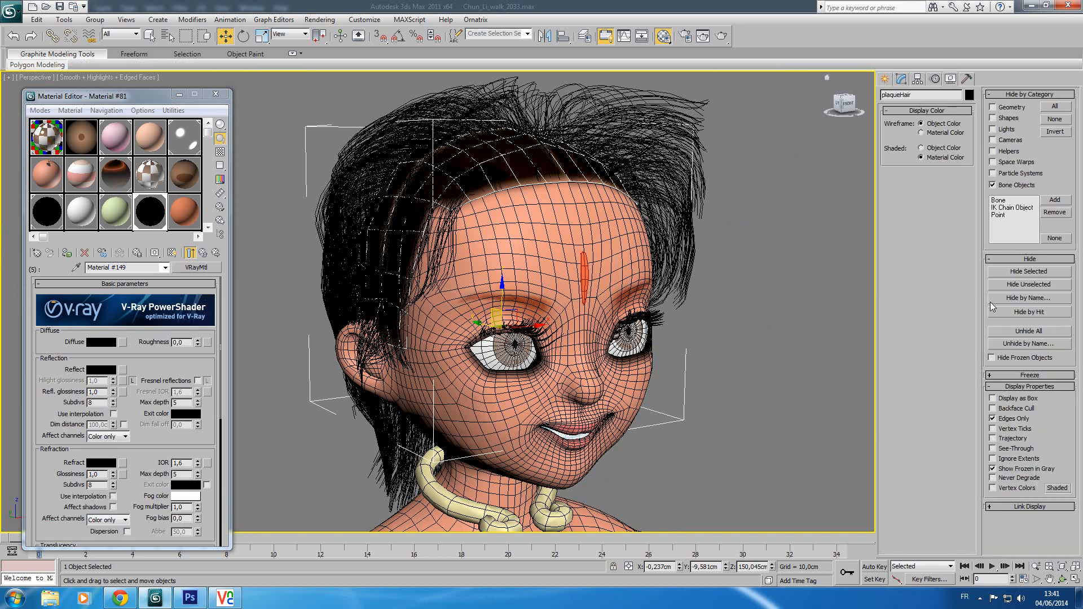
left_click(992, 185)
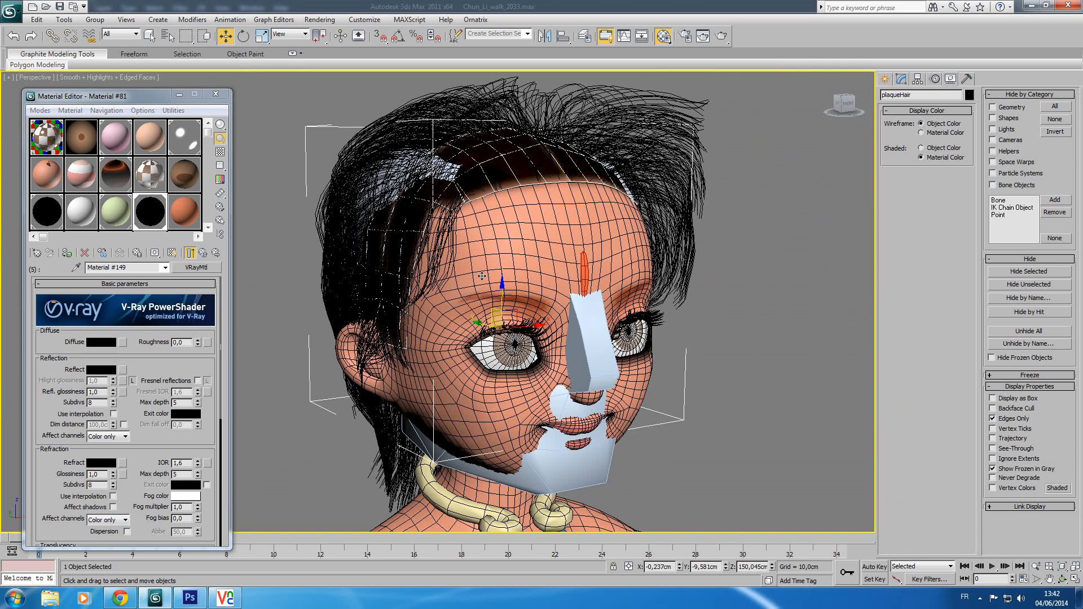
Link plaqueHair to the Bip001 Head bone as its parent.
left_click(52, 35)
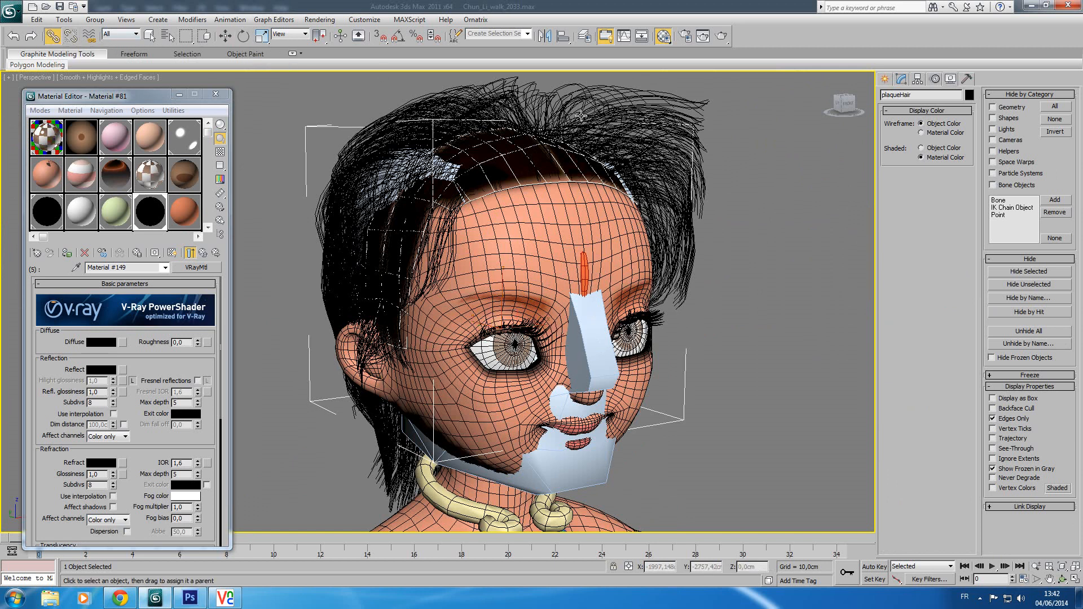
left_click_drag(551, 395, 601, 475)
middle_click_drag(541, 180, 516, 174)
middle_click_drag(553, 311, 542, 243)
Select Bip001 Head, rotate it to test the hair link, and undo the rotation.
left_click(569, 300)
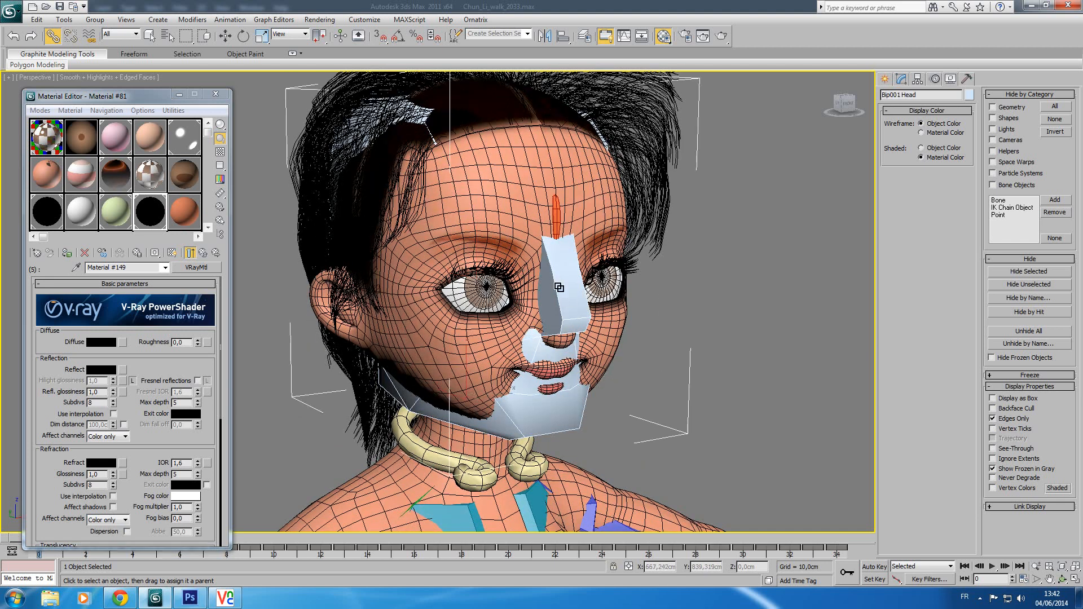
middle_click_drag(554, 151, 555, 174)
scroll(553, 192, "down", 4)
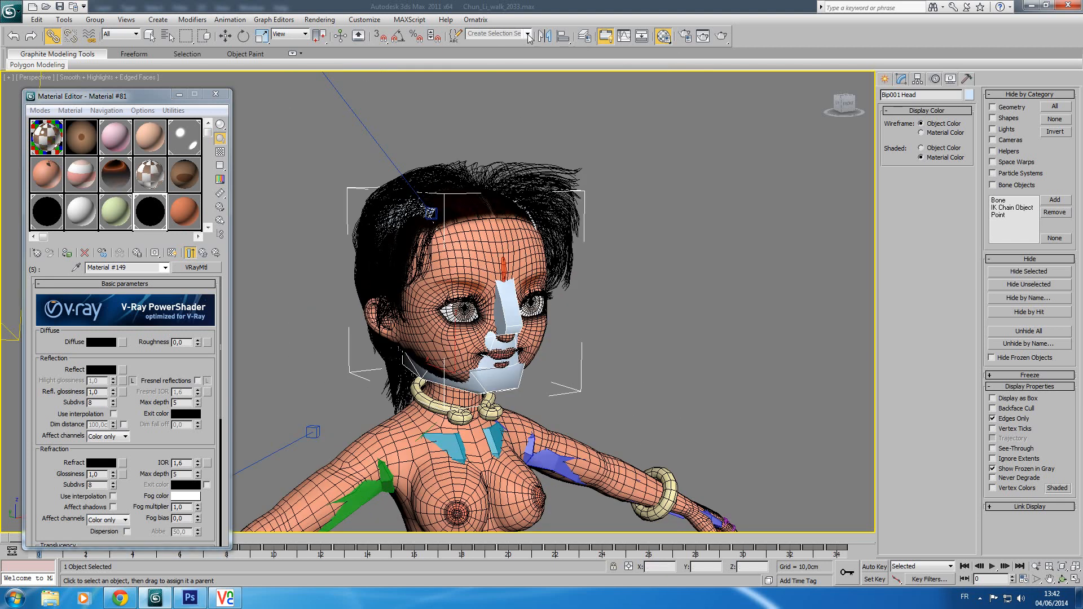
left_click(243, 37)
left_click_drag(474, 354, 476, 241)
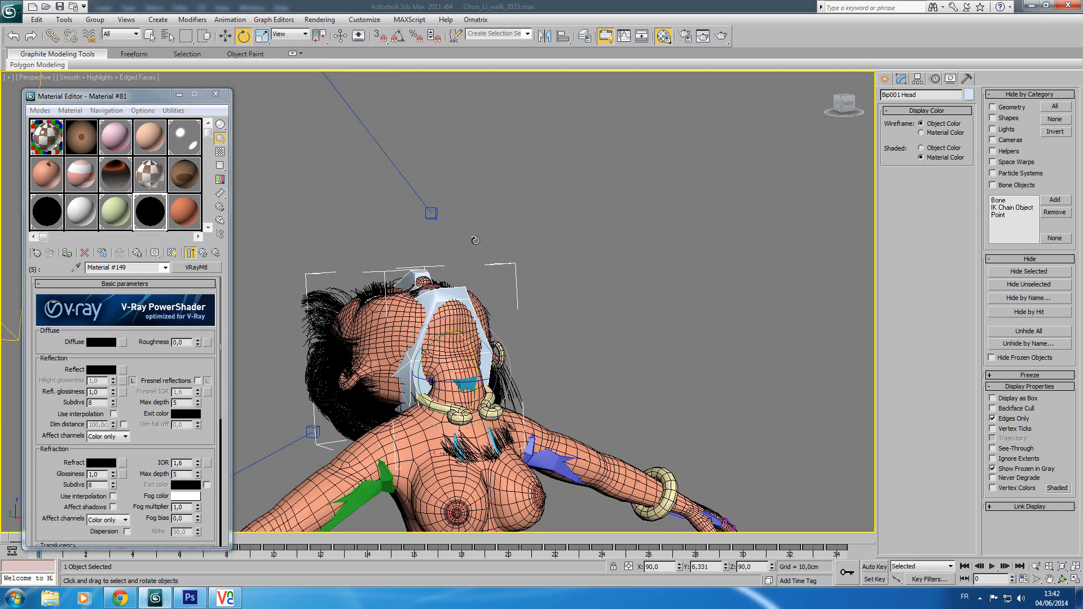
key("ctrl+z")
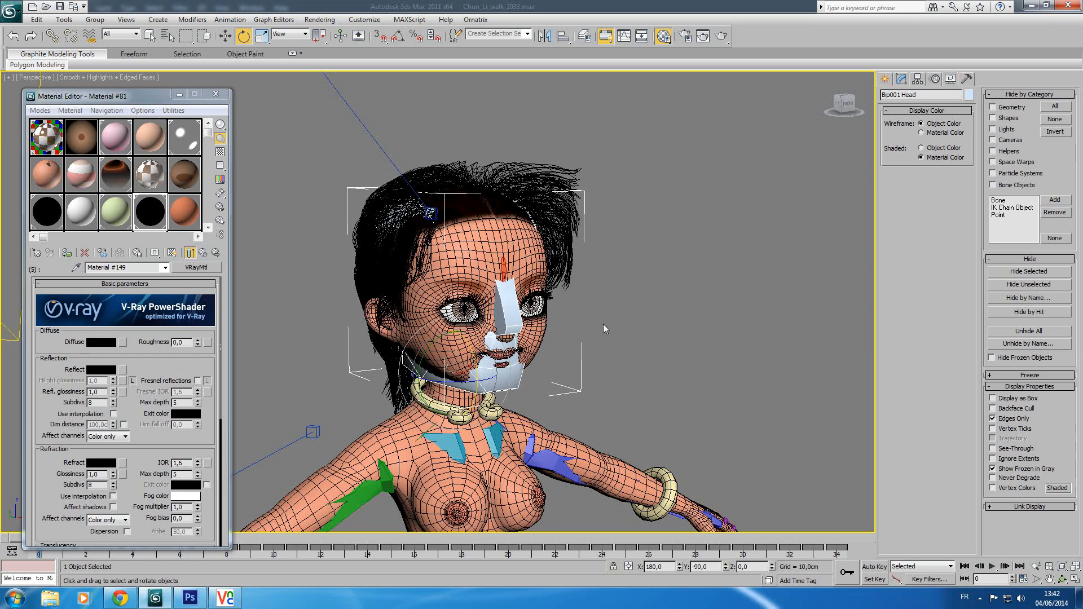
Select the Bip001 L UpperArm bone and turn off the biped's Figure Mode.
middle_click_drag(571, 334, 575, 319)
left_click(558, 380)
left_click(935, 79)
left_click(896, 210)
scroll(570, 230, "up", 3)
scroll(571, 229, "down", 3)
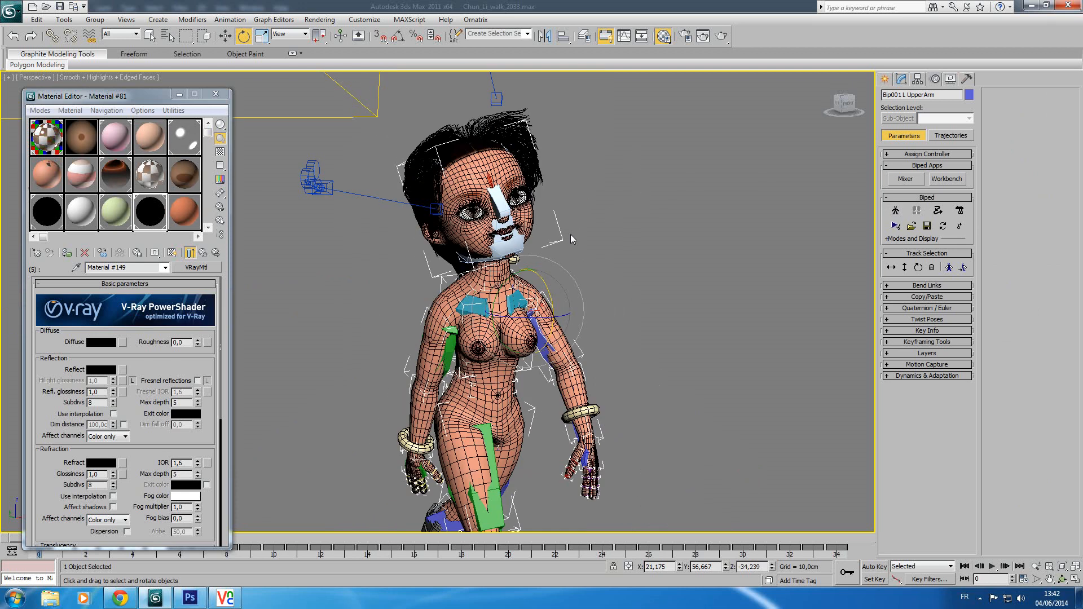
Play the walk animation and examine how the hair and eyelashes follow the head up close.
left_click(991, 566)
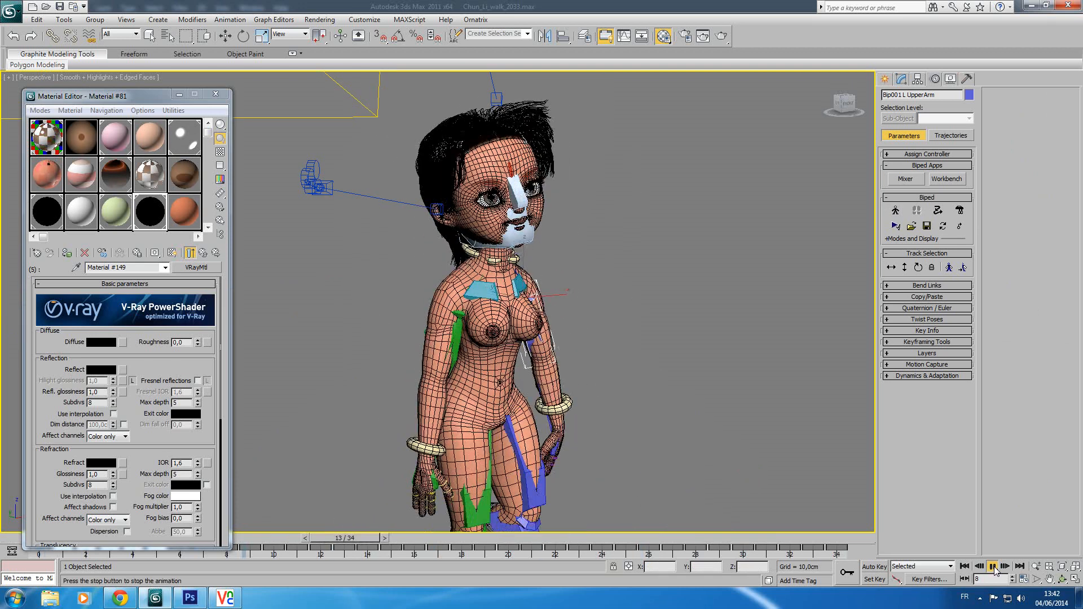
scroll(579, 344, "up", 6)
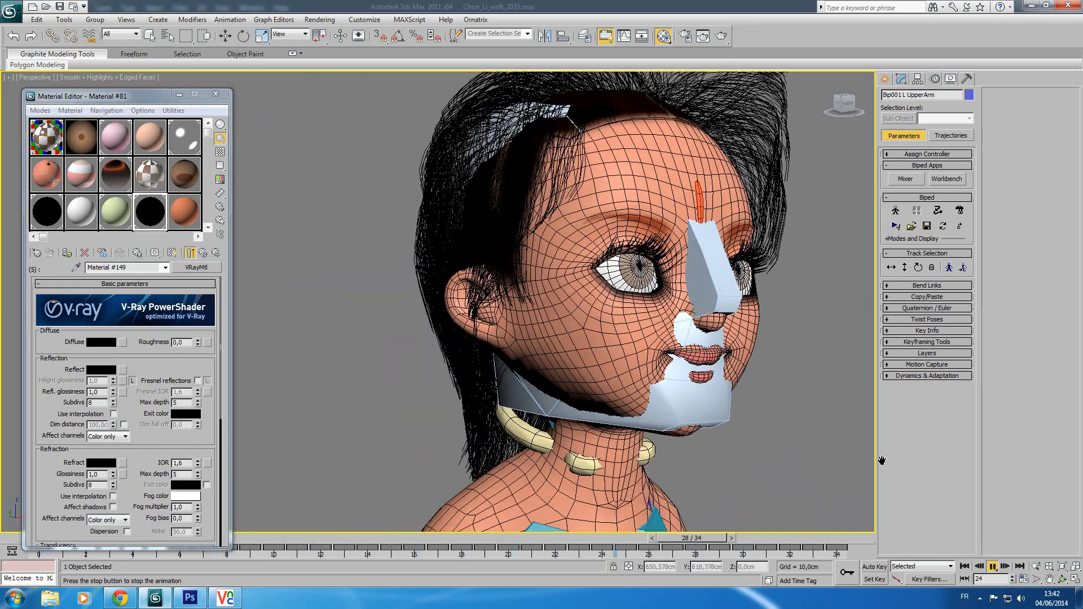
left_click(995, 569)
left_click(995, 569)
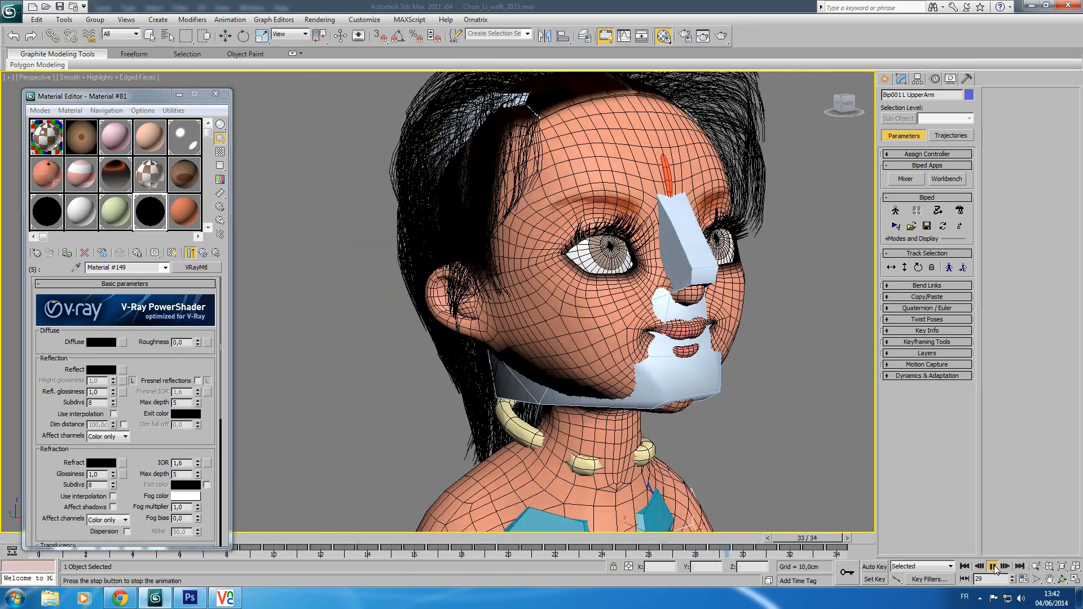
left_click(995, 569)
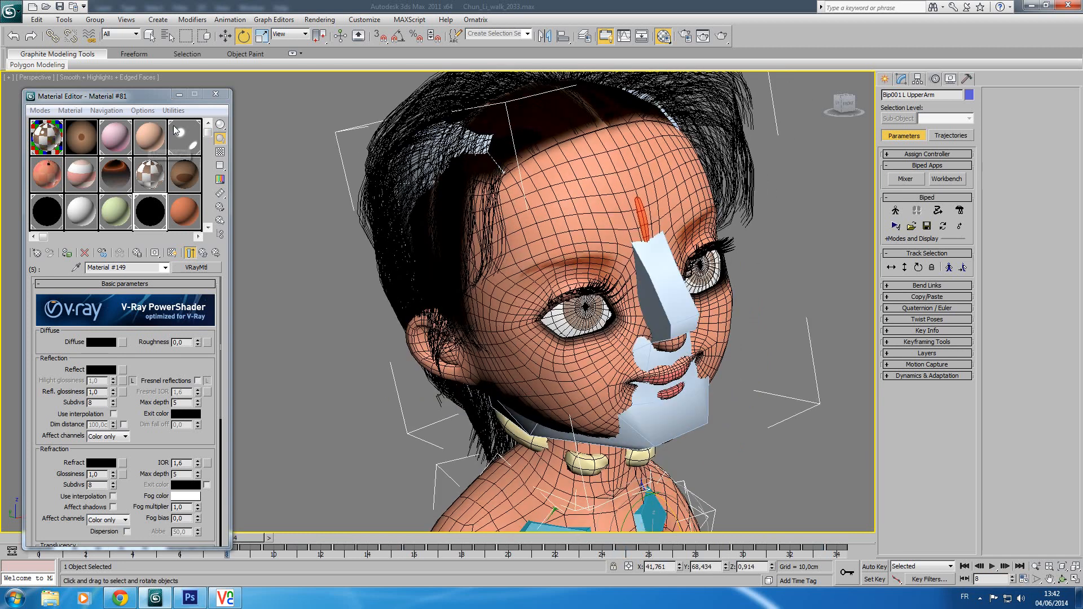
Minimize the Material Editor and, with Auto Key on, key Chen_li's Chen_liEyesClosed morph at 100 on frame 10.
left_click(178, 95)
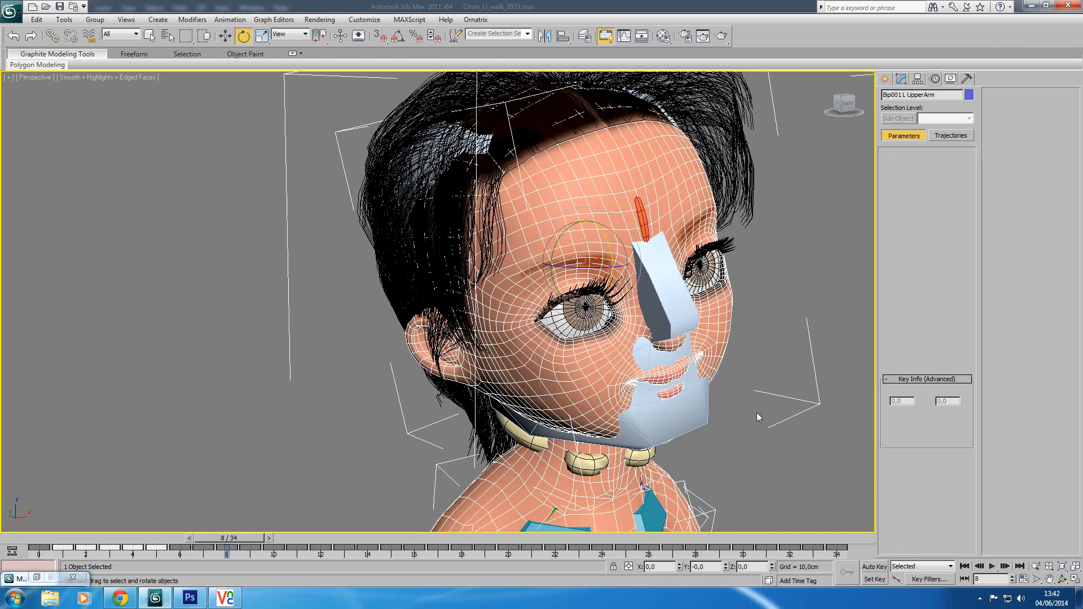
left_click_drag(244, 539, 282, 540)
key("e")
left_click(901, 79)
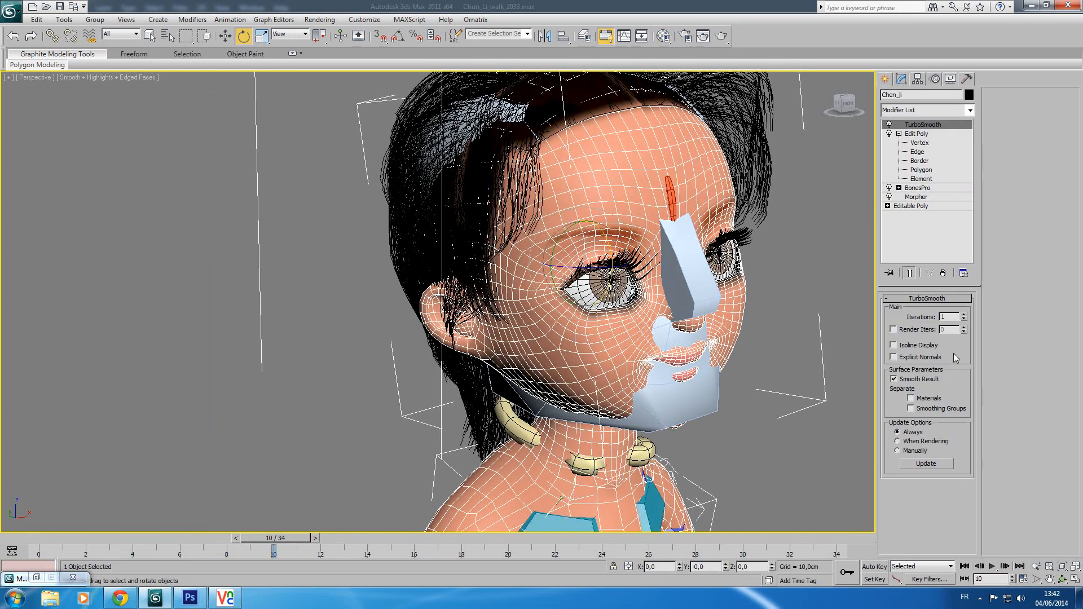
left_click(918, 197)
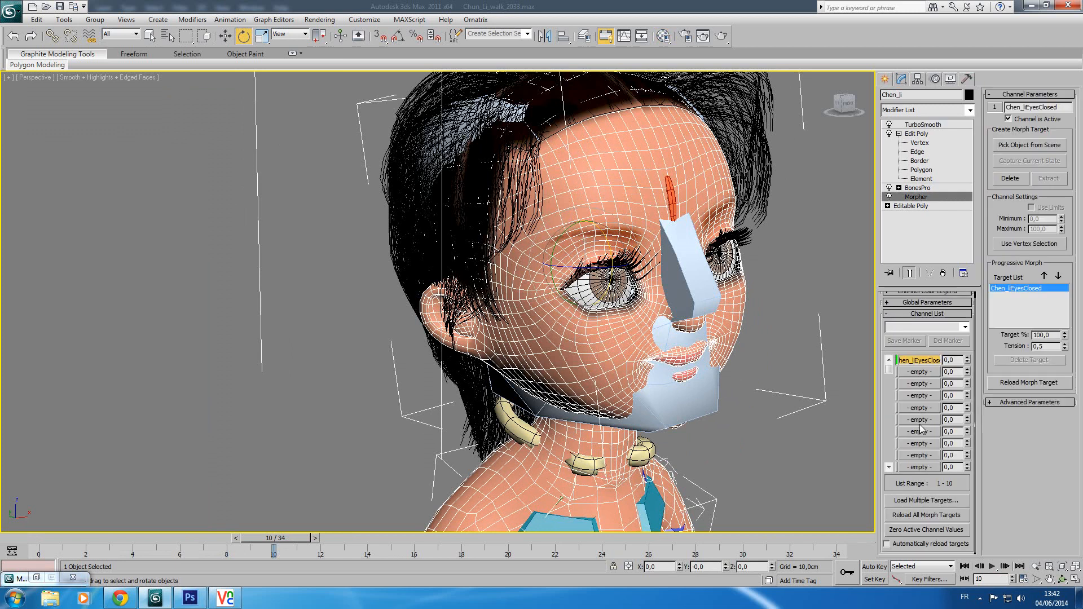
left_click(874, 566)
left_click_drag(967, 360, 984, 206)
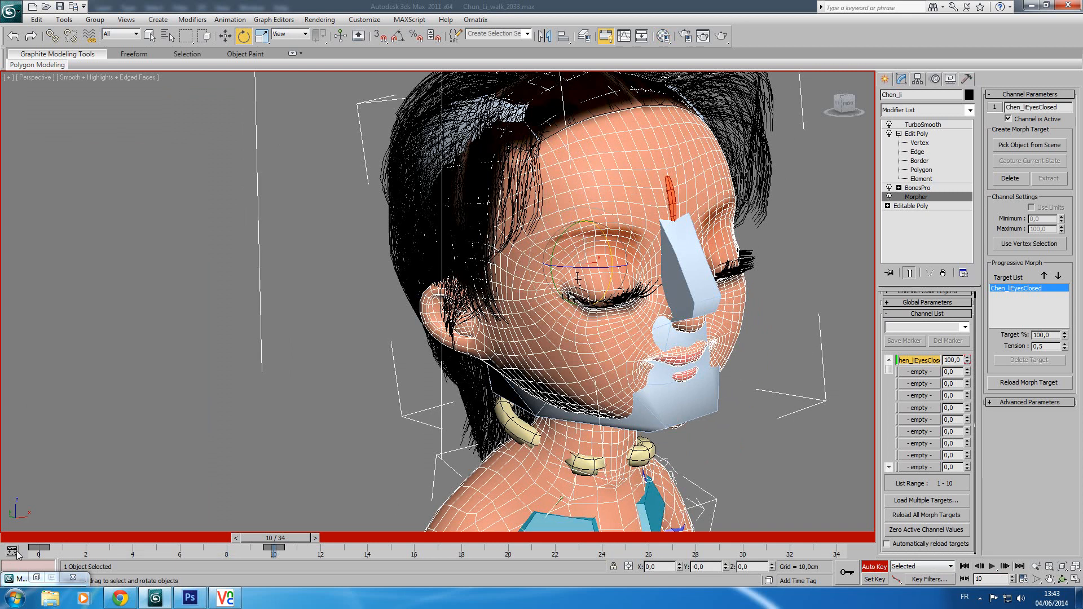
Arrange the blink keys with the eyes open at frames 7 and 14 and closed at frames 10 and 11.
left_click(40, 547)
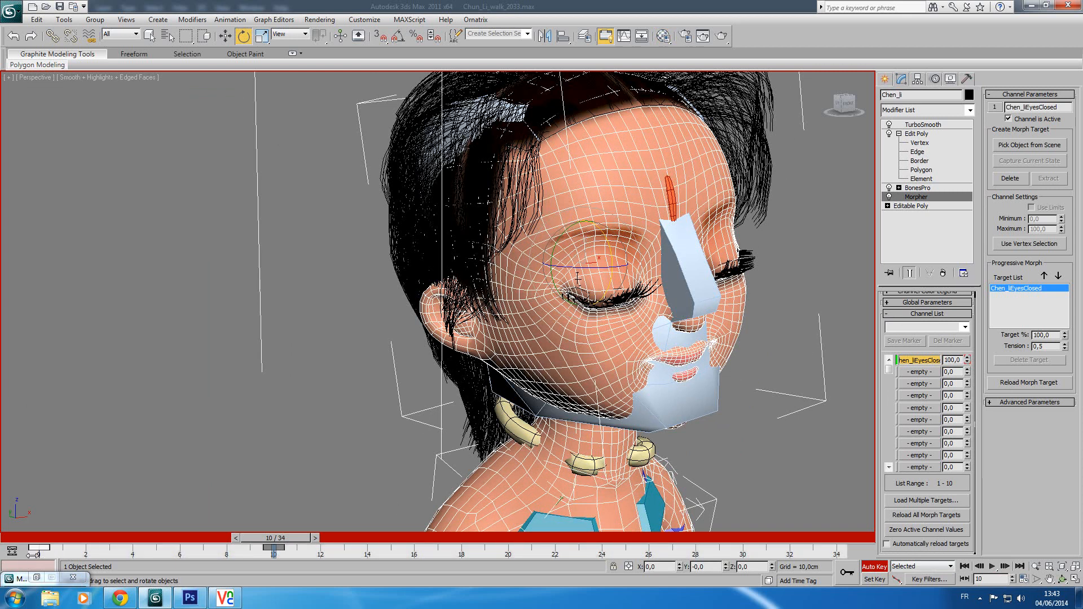
left_click_drag(38, 550, 300, 541)
left_click(199, 550)
left_click_drag(199, 549, 367, 554, "shift")
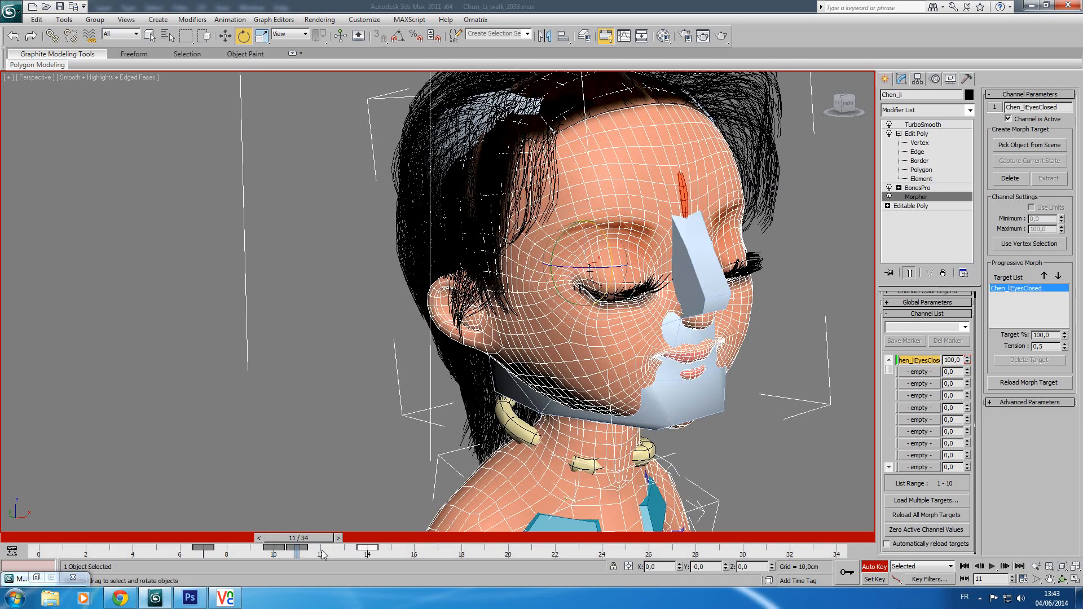
Play the animation from frame 0 and examine the blink during the walk, then stop playback.
left_click_drag(304, 534, 40, 555)
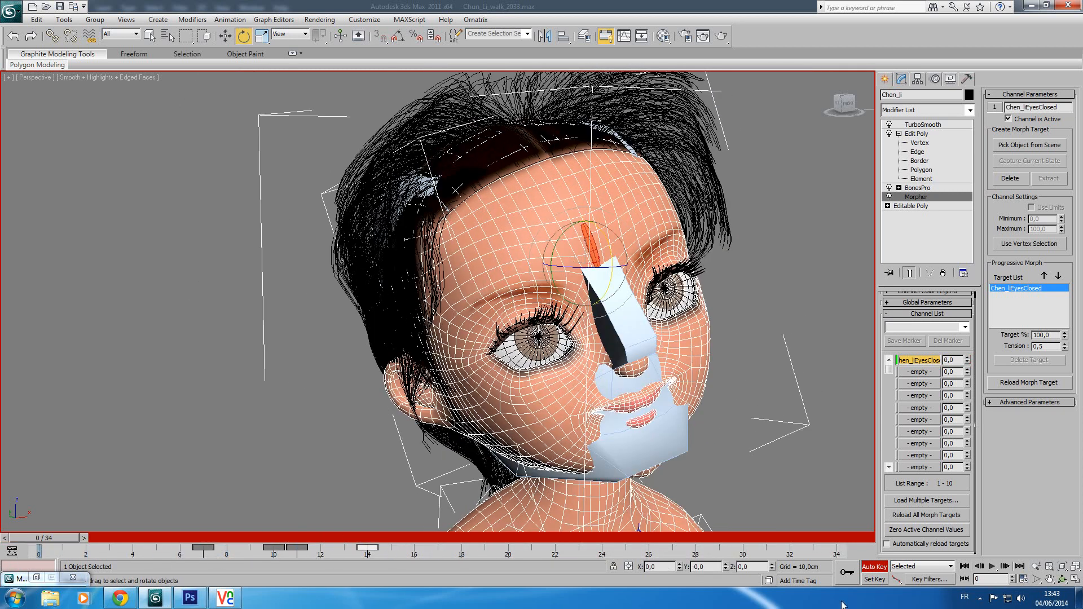
left_click(992, 566)
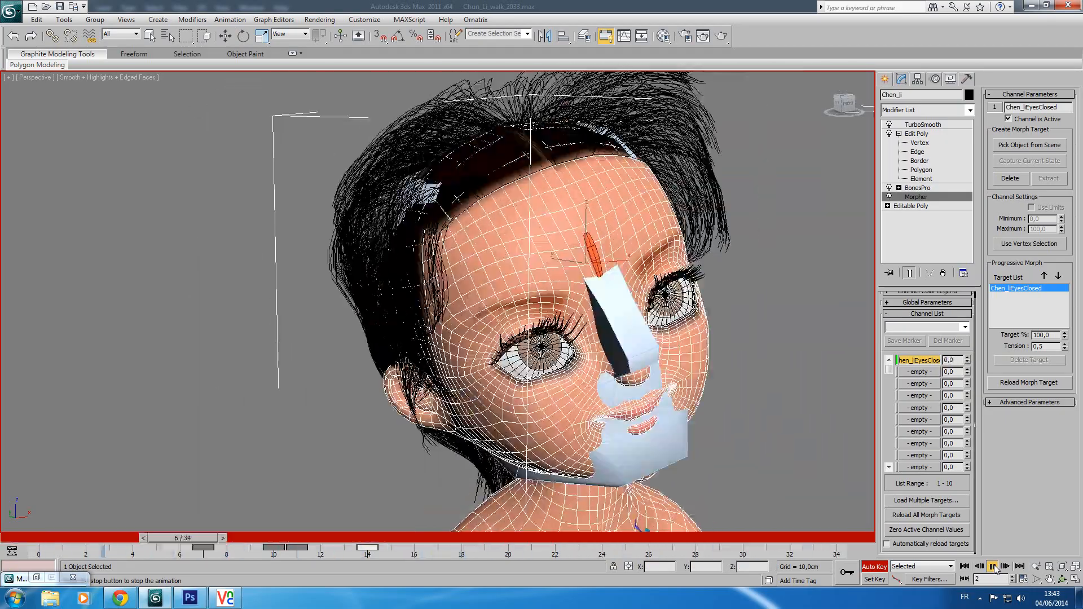
scroll(588, 330, "down", 4)
middle_click_drag(581, 329, 532, 314)
scroll(573, 367, "down", 7)
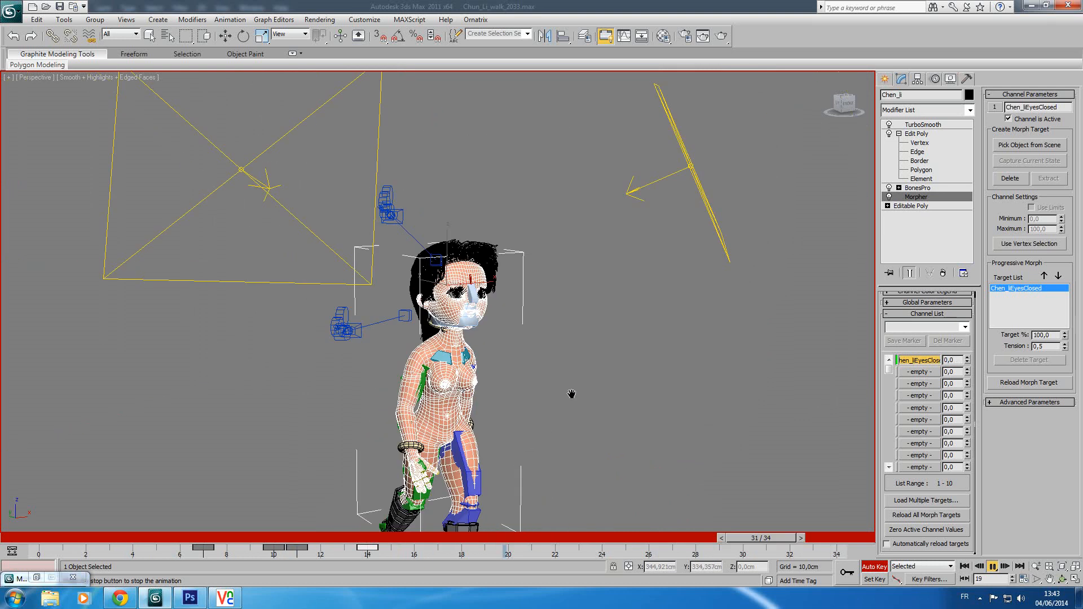
scroll(568, 395, "up", 10)
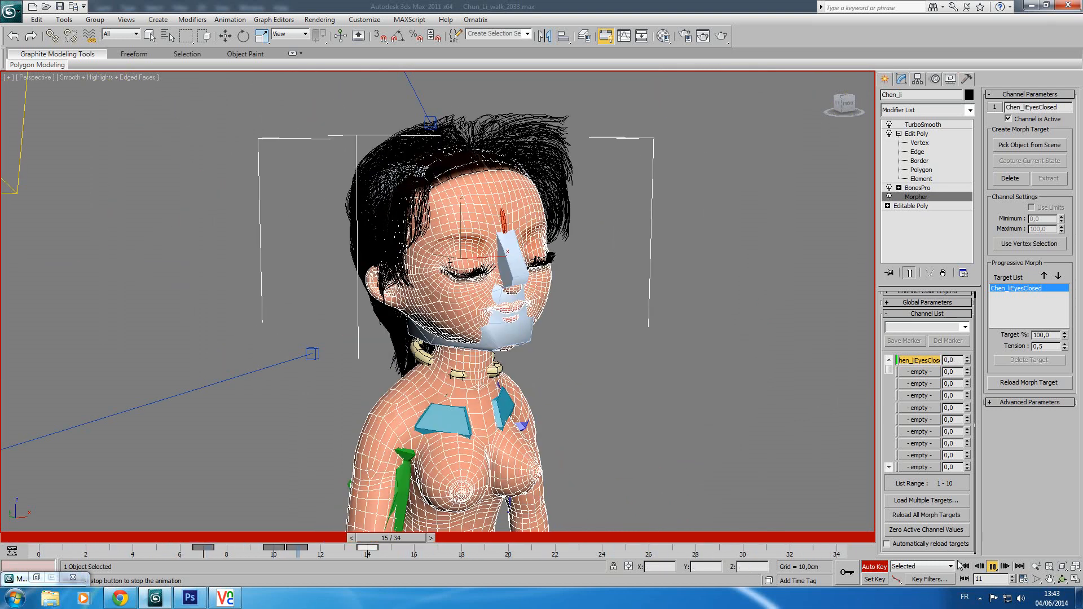
left_click(993, 568)
key("e")
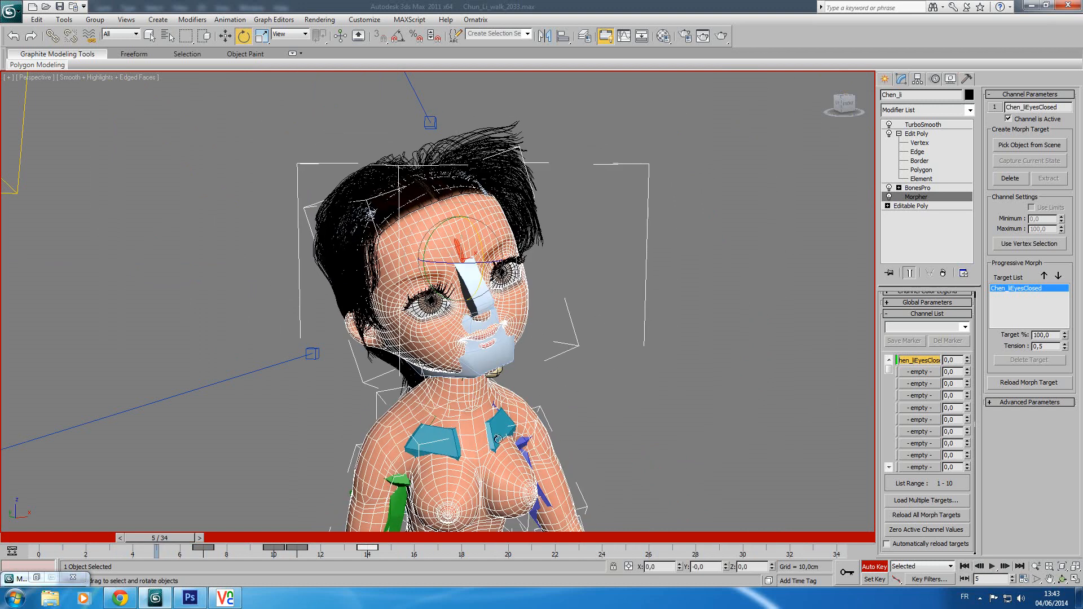
middle_click_drag(500, 336, 467, 349)
scroll(467, 349, "up", 3)
scroll(469, 347, "down", 3)
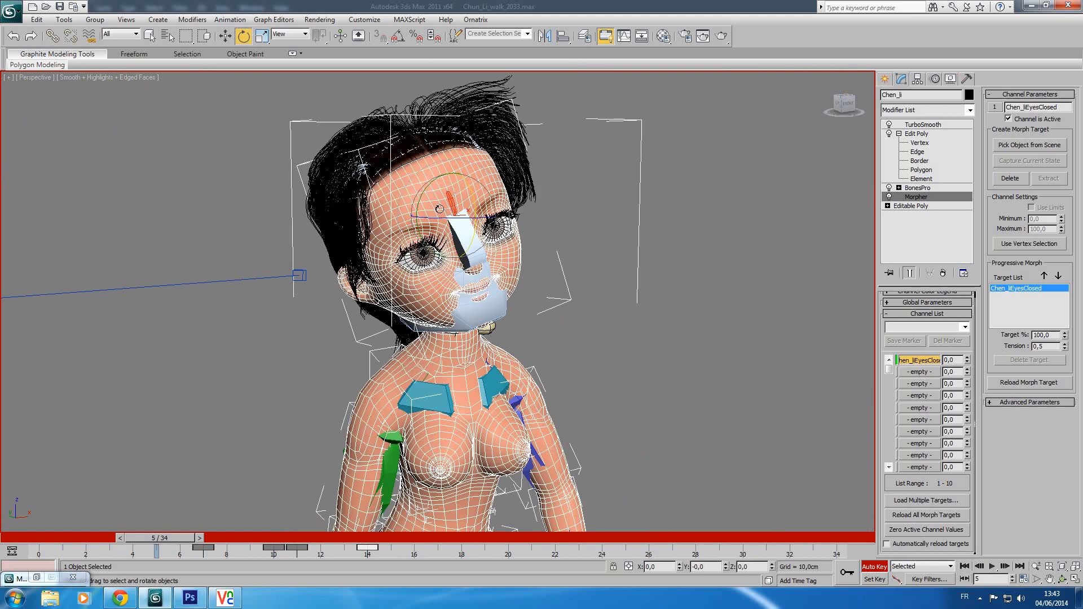
Turn off Auto Key, reselect Chen_li, and toggle its TurboSmooth modifier off and on again.
left_click(874, 566)
left_click(629, 284)
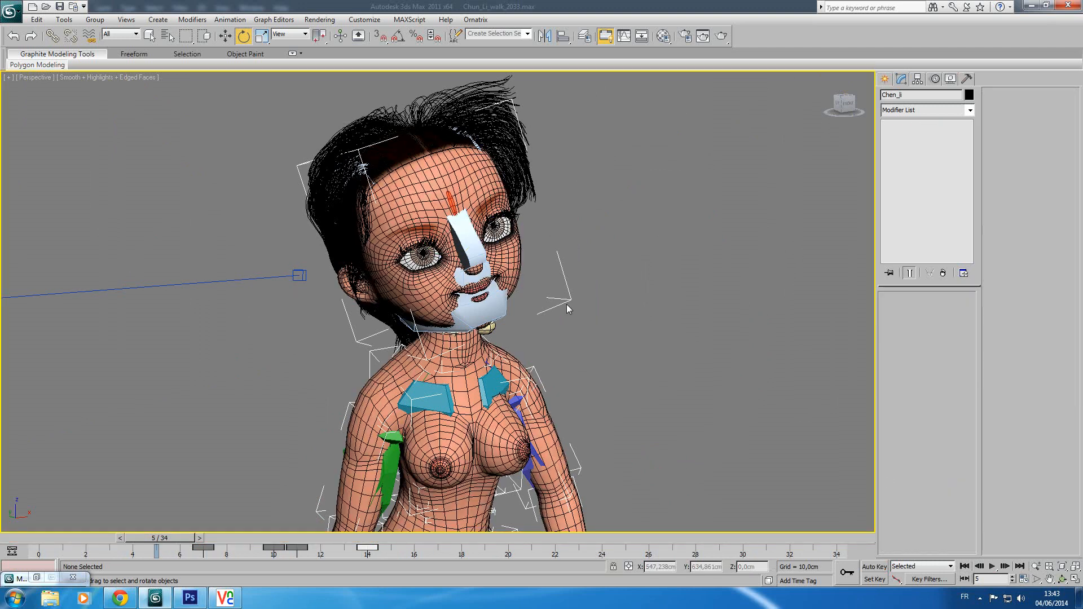
left_click(526, 369)
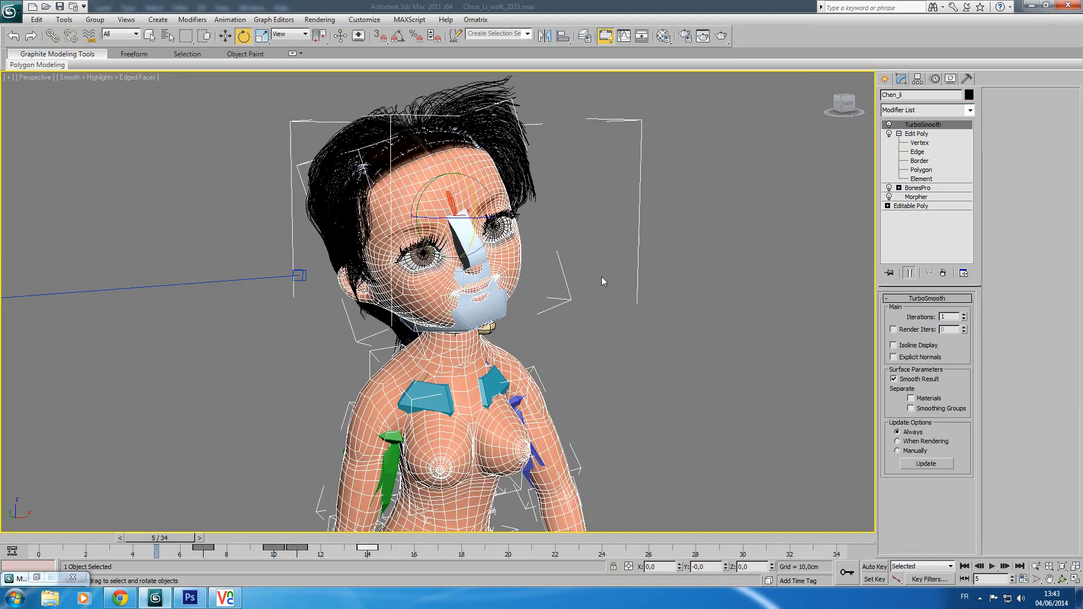
left_click(890, 124)
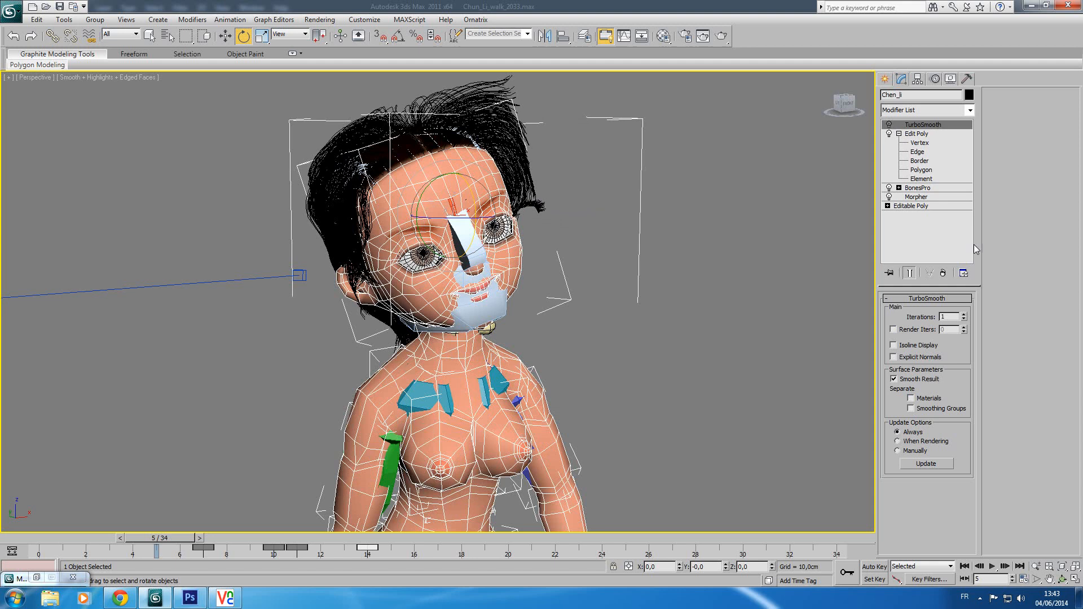
left_click(889, 125)
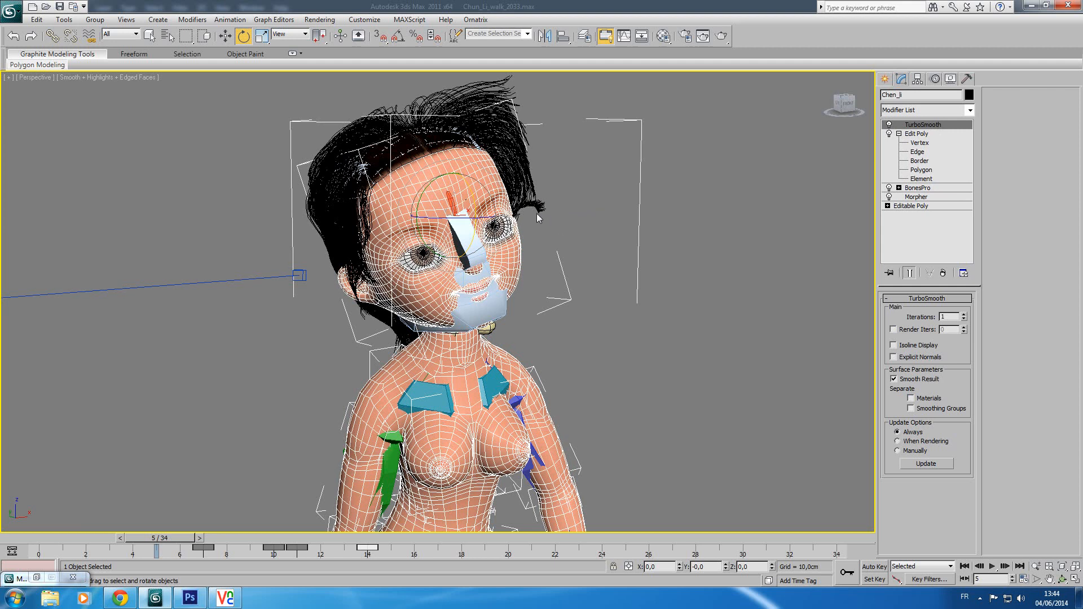
Select Bip001 Head, return the biped to Figure Mode, and select Chen_li again.
left_click(486, 316)
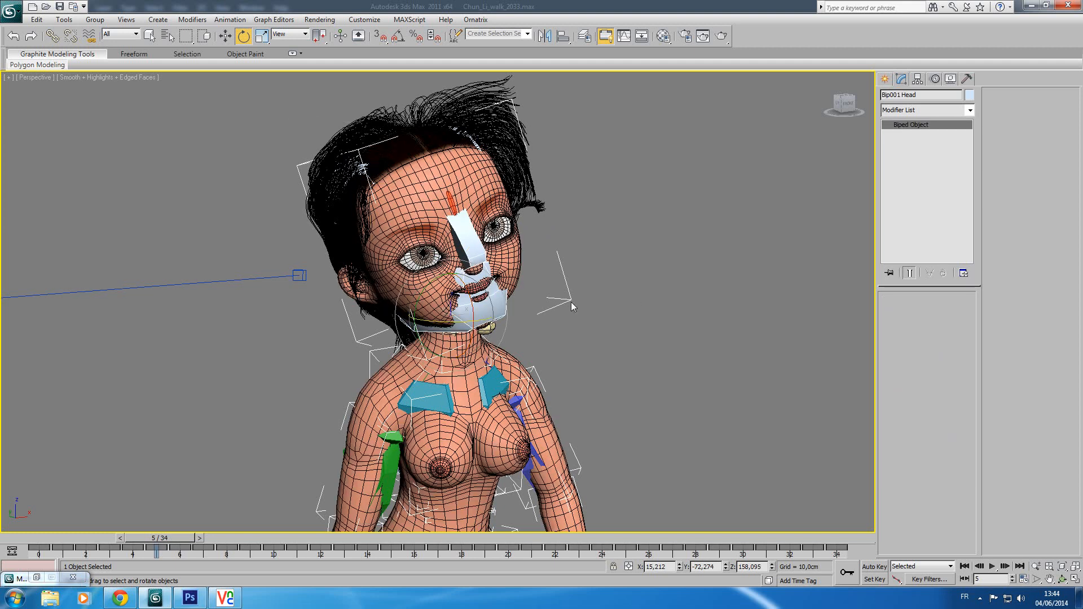
left_click(937, 79)
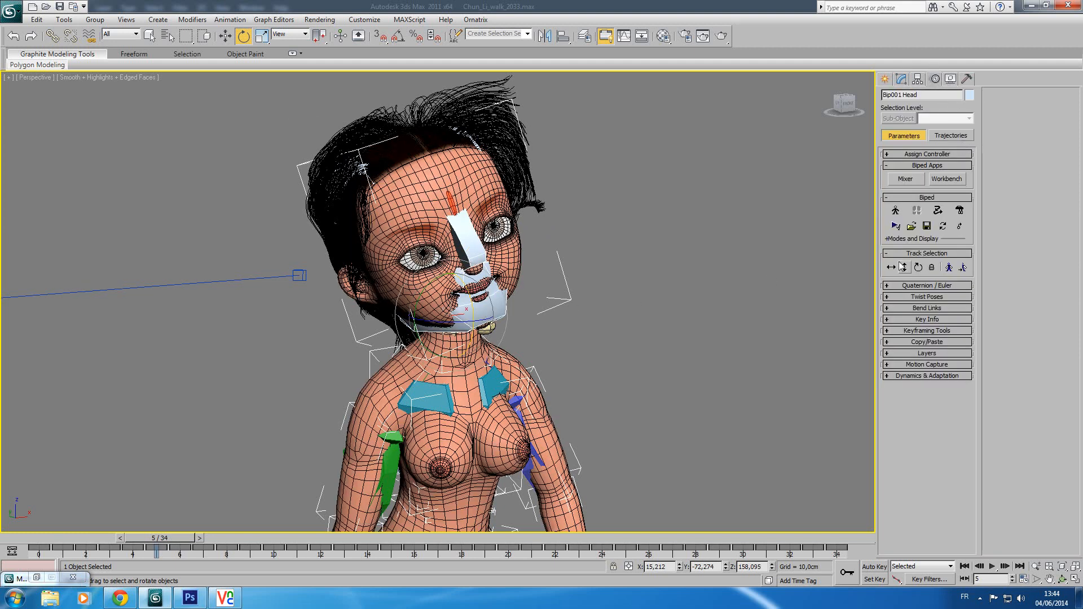
left_click(896, 212)
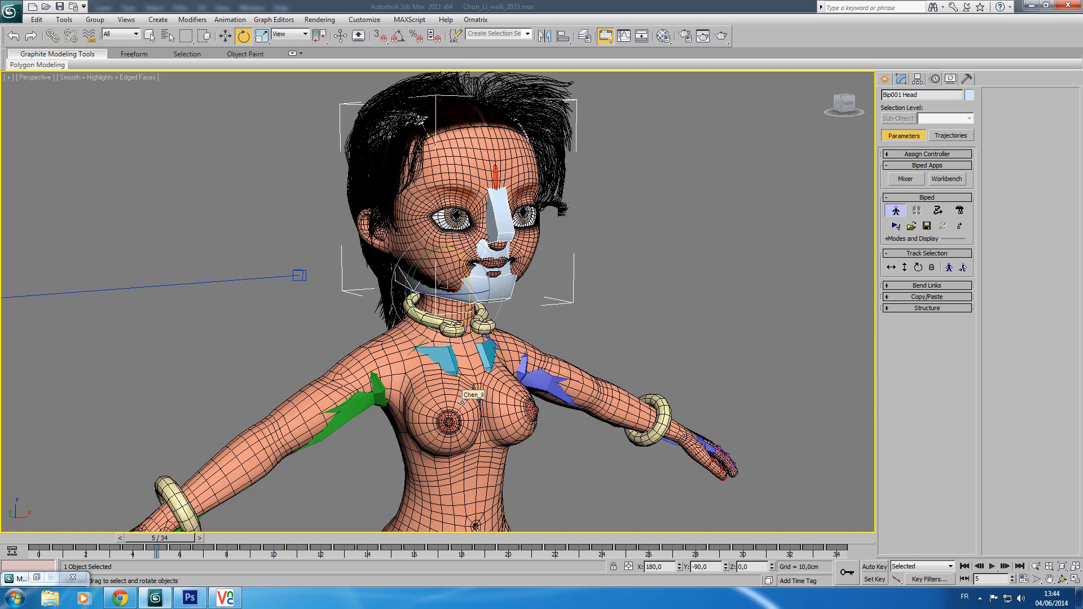
left_click(475, 165)
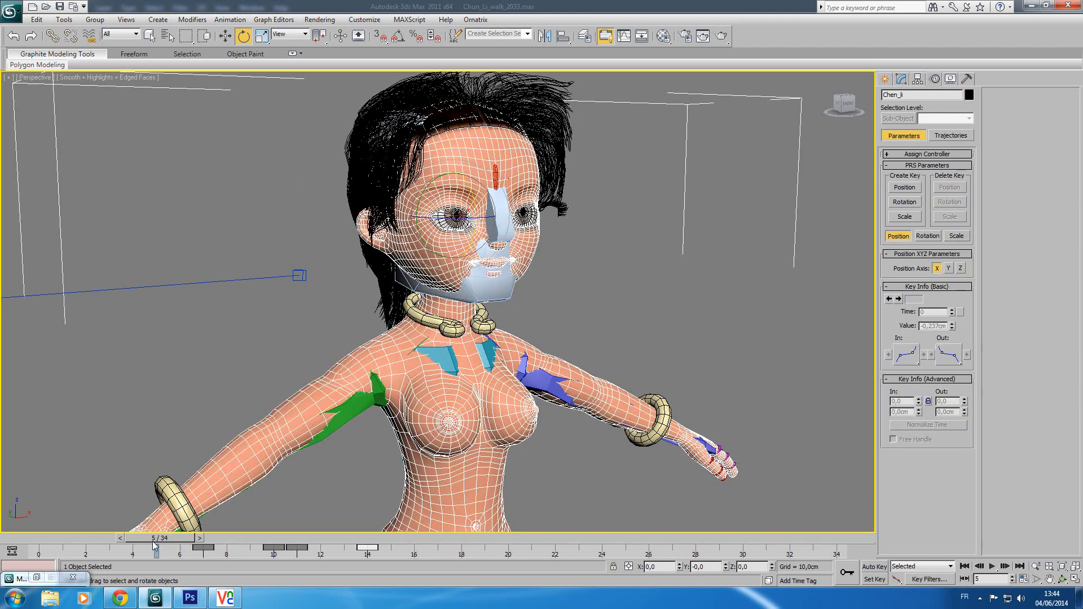
Return to frame 0 and inspect the eyes-closed channel in Chen_li's Morpher modifier.
left_click_drag(154, 543, 39, 542)
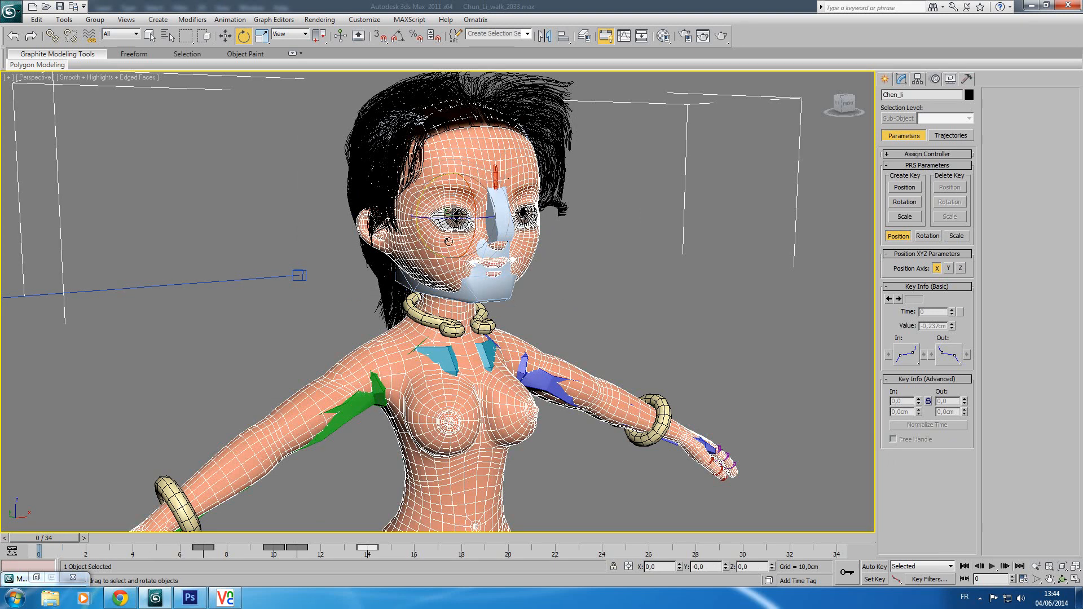
left_click(900, 81)
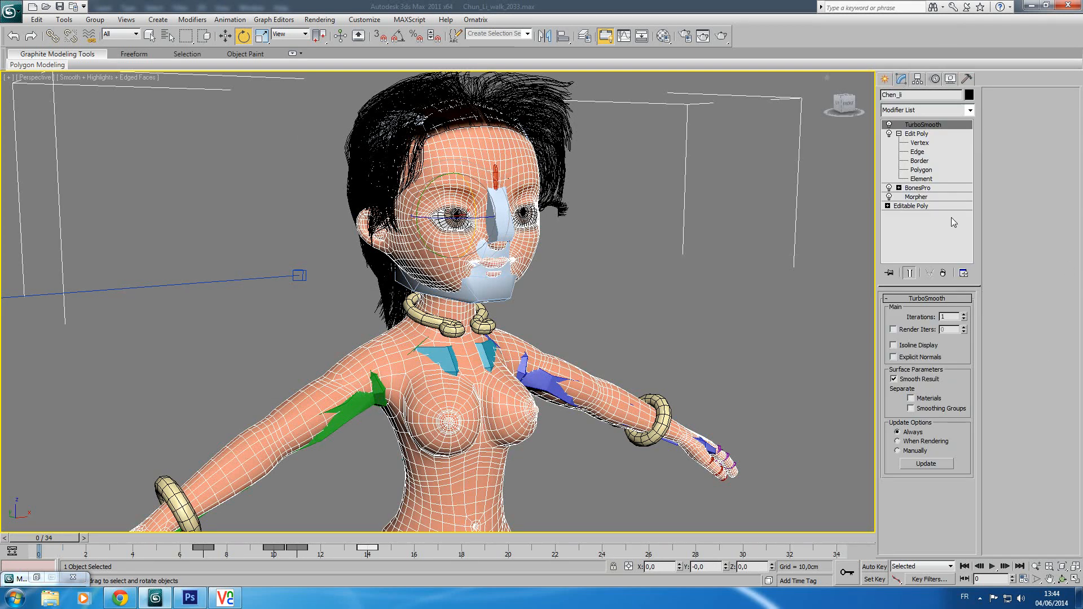
left_click(928, 197)
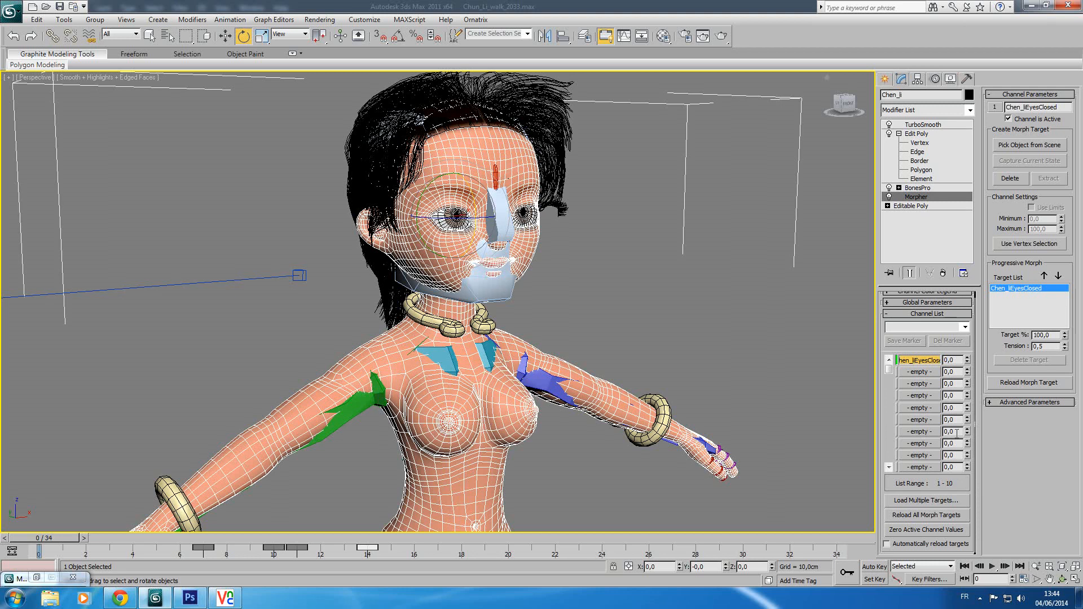
Select the displaced eyeLashesGenerator mesh beside the head and remove its Skin Wrap modifier.
left_click(557, 213)
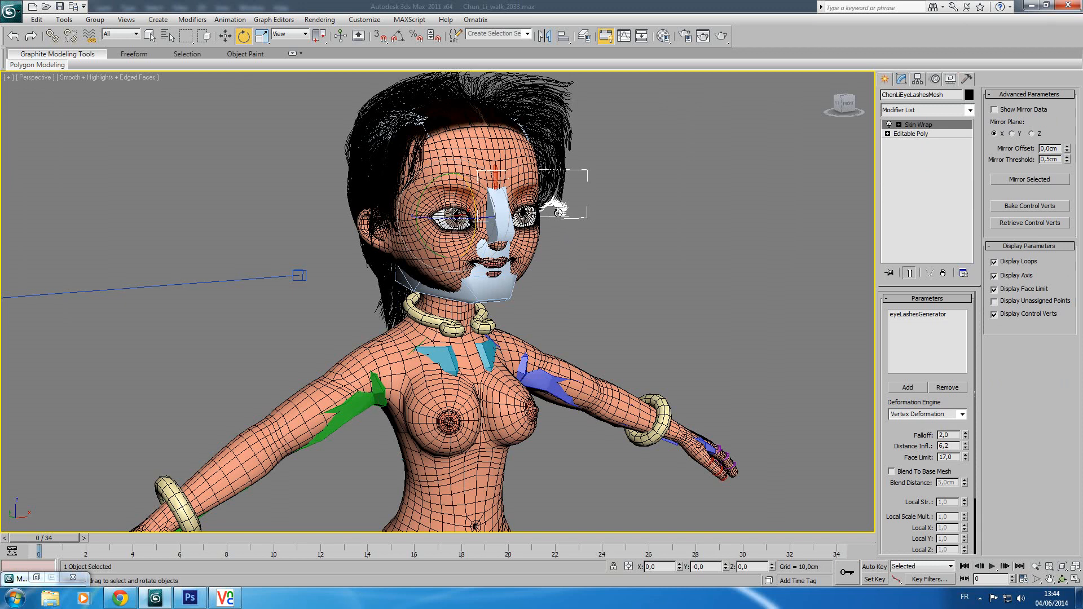
scroll(557, 213, "up", 5)
left_click(522, 319)
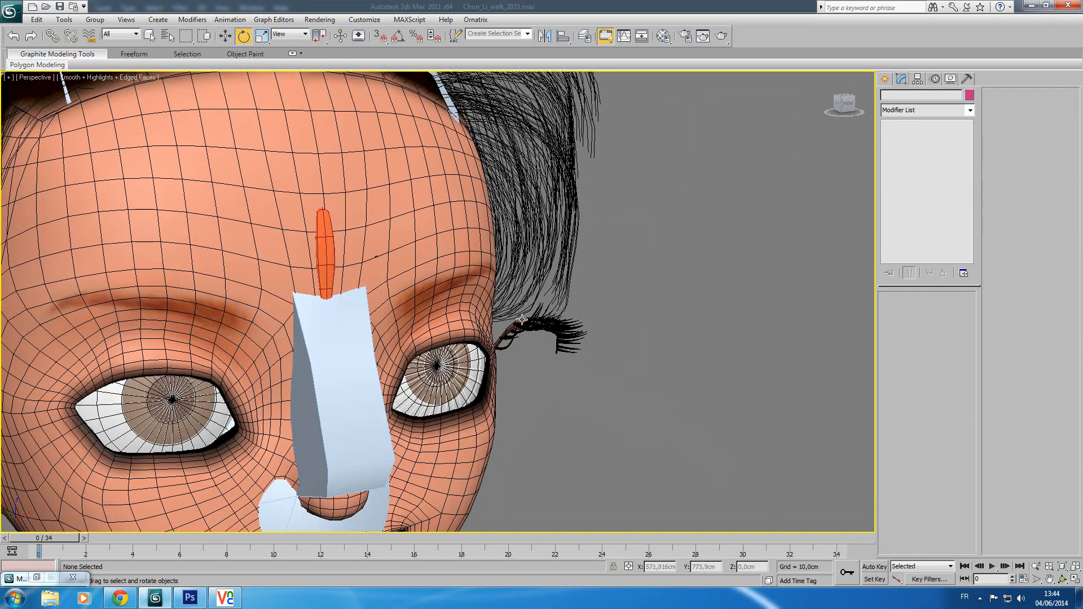
left_click(510, 328)
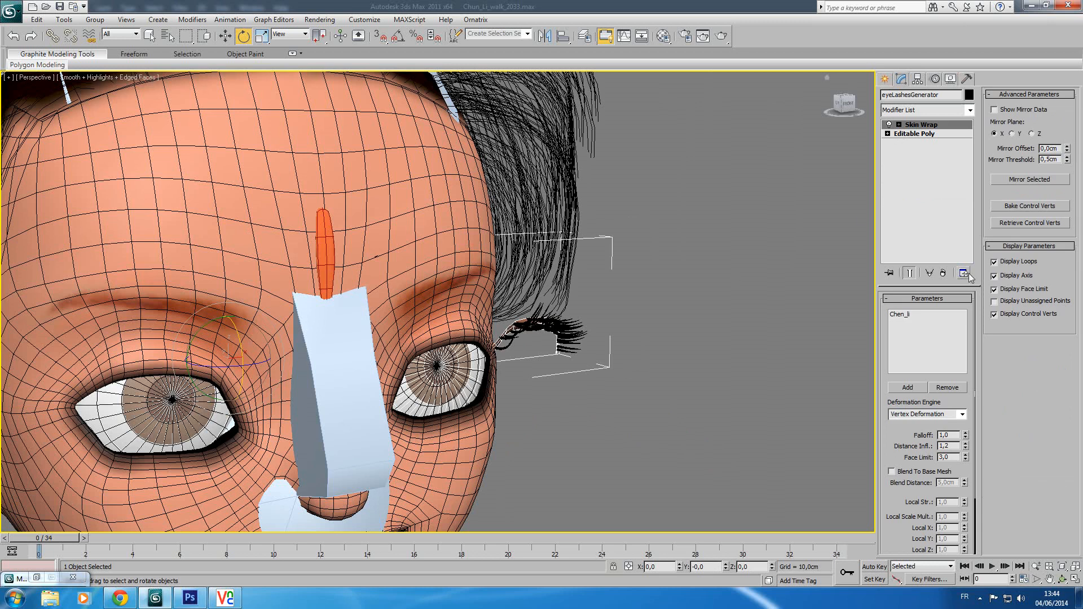
left_click(942, 274)
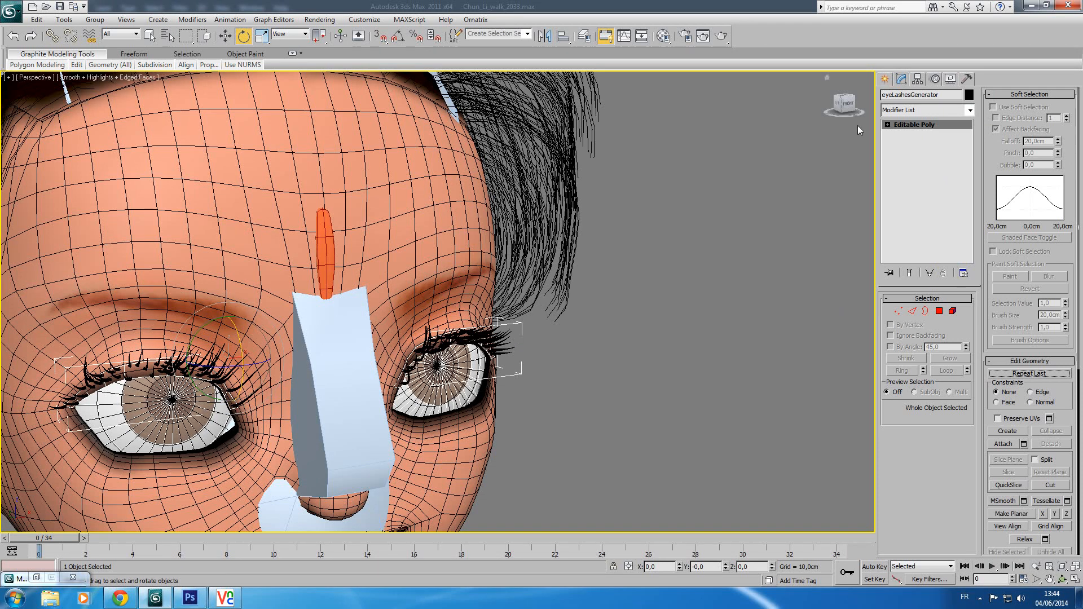
left_click(935, 108)
left_click_drag(972, 185, 991, 452)
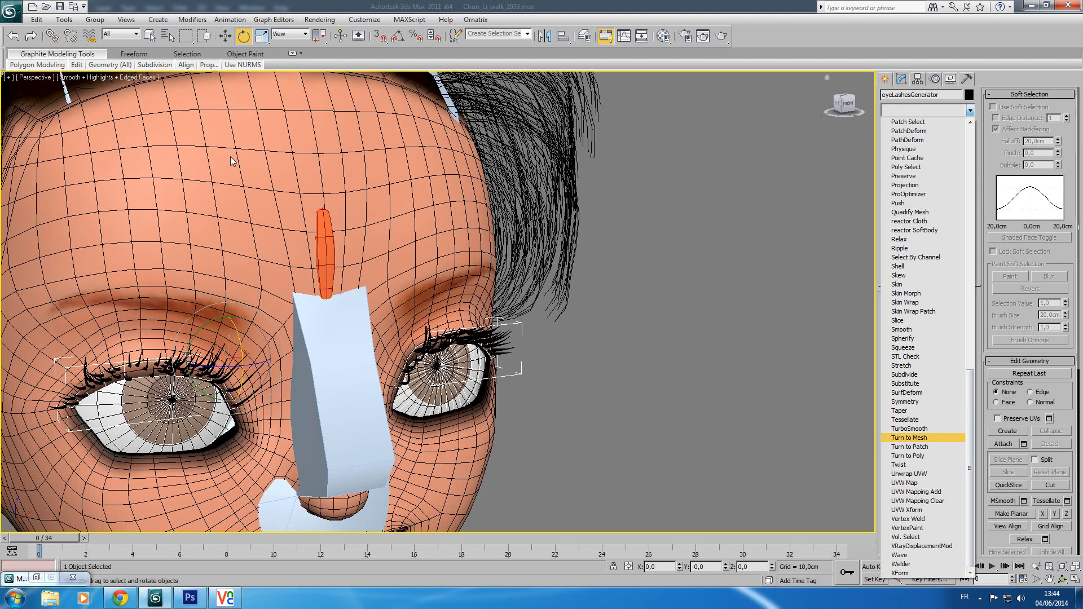
left_click(443, 1)
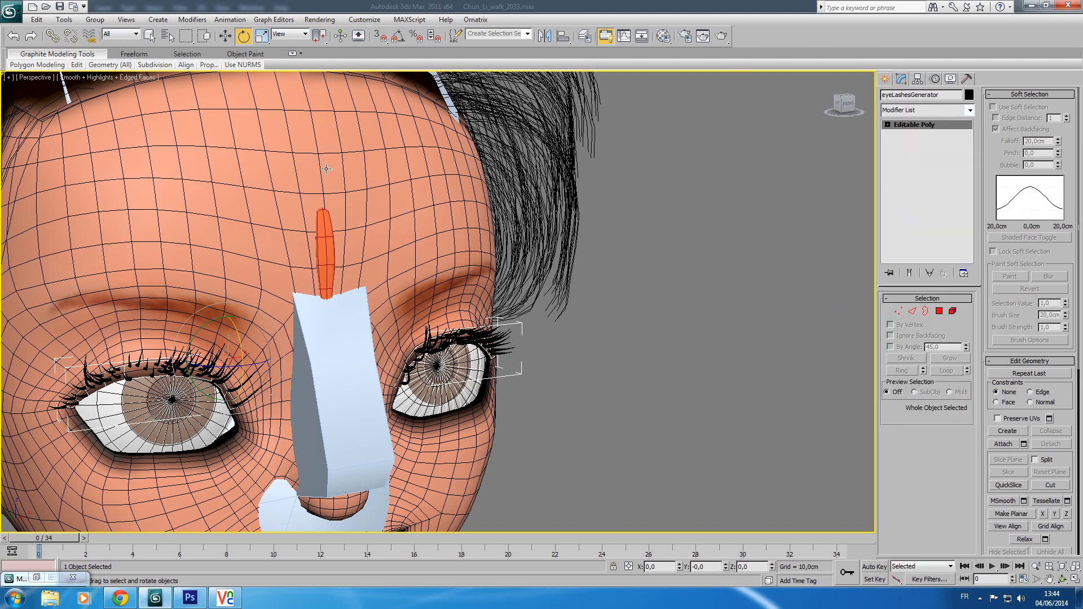
Apply a new Skin Wrap modifier to eyeLashesGenerator and add Chen_li as its wrap object.
left_click(951, 112)
left_click_drag(972, 150, 973, 403)
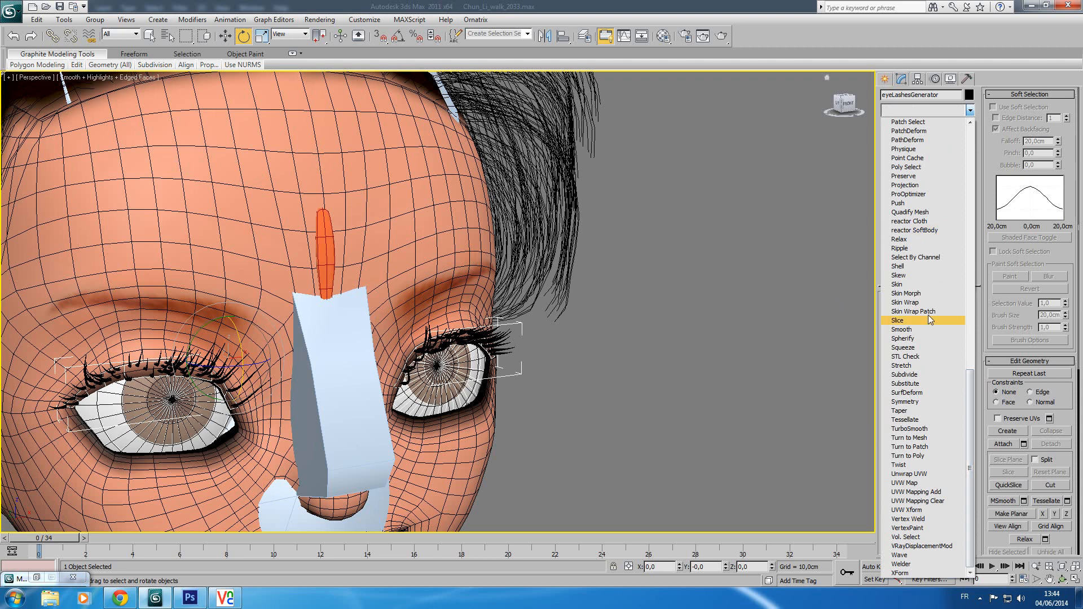
left_click(926, 298)
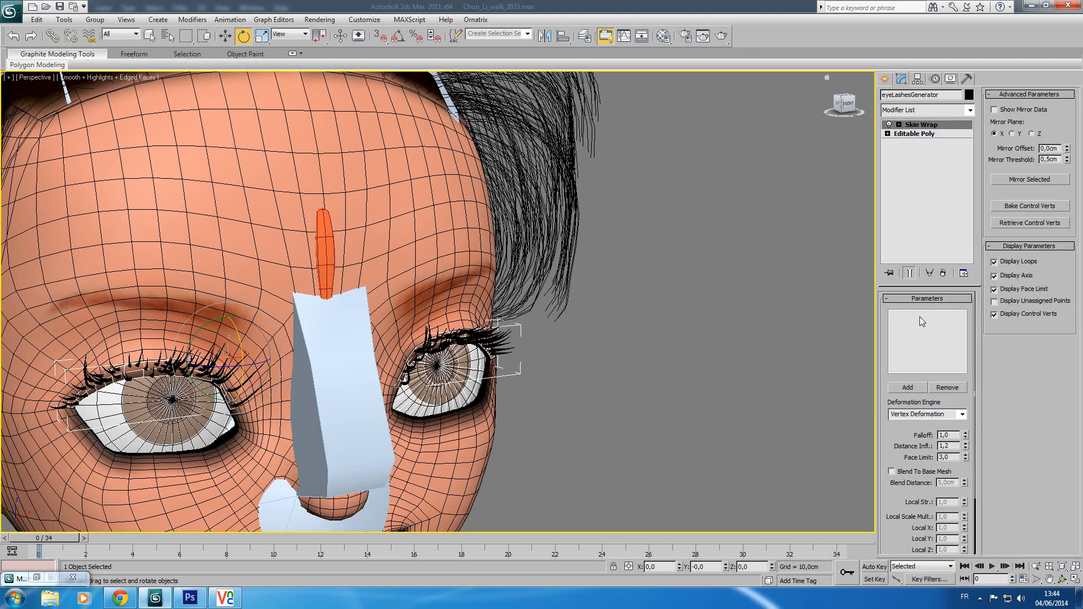
left_click(906, 389)
left_click(292, 125)
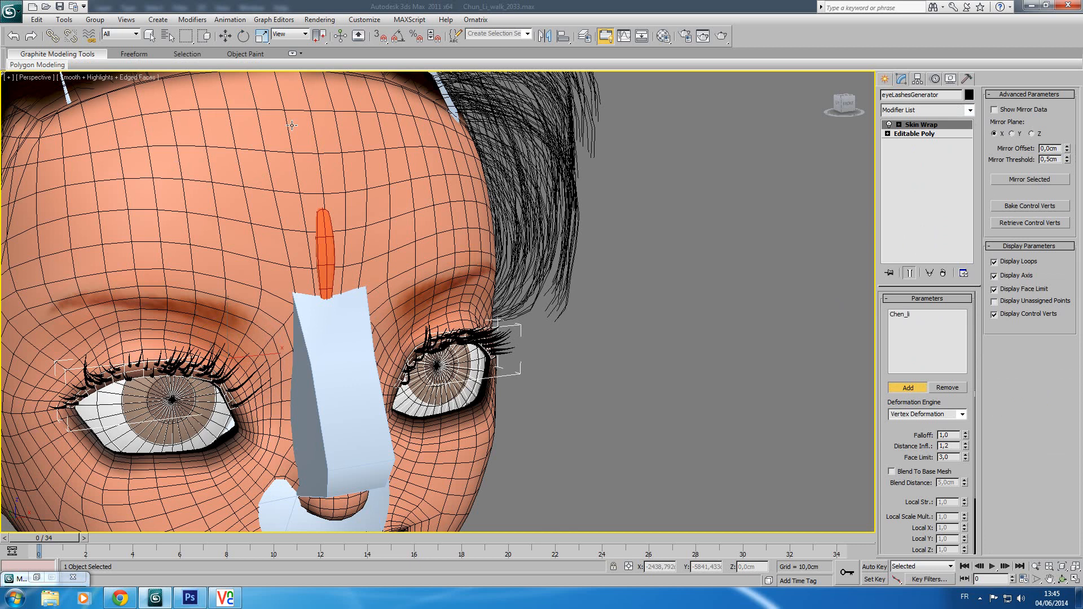
left_click(915, 387)
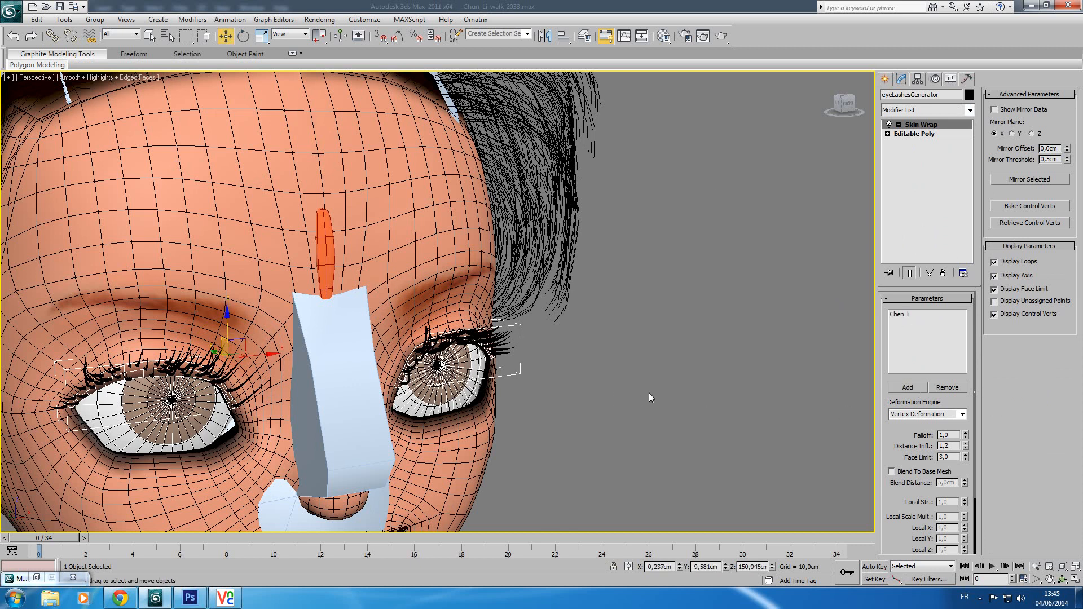
Select Bip001 Head and take the biped out of Figure Mode to restore the walk pose.
left_click(423, 243)
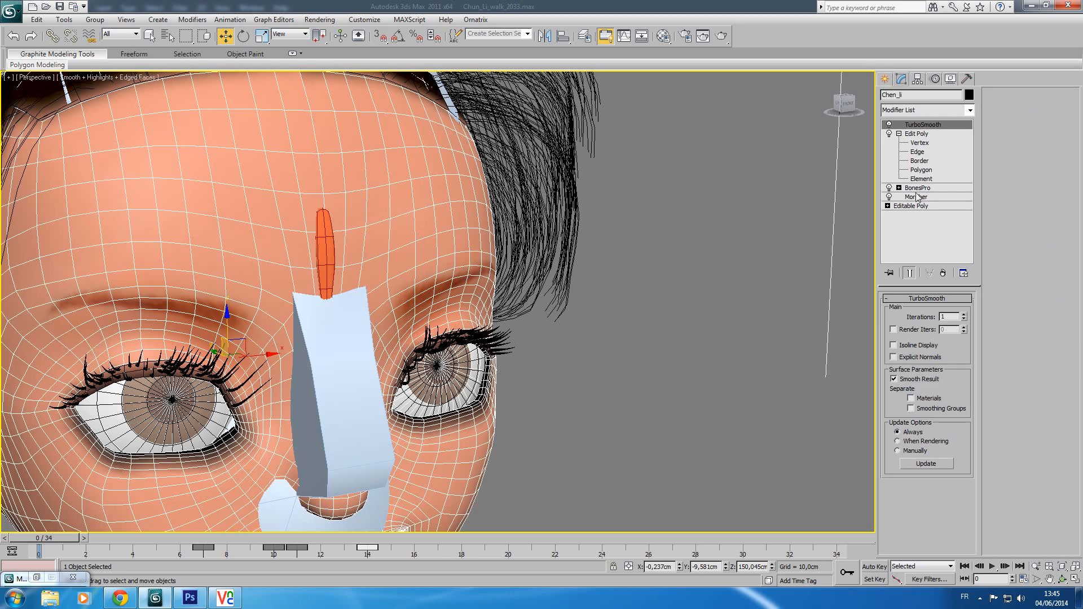
scroll(621, 305, "up", 4)
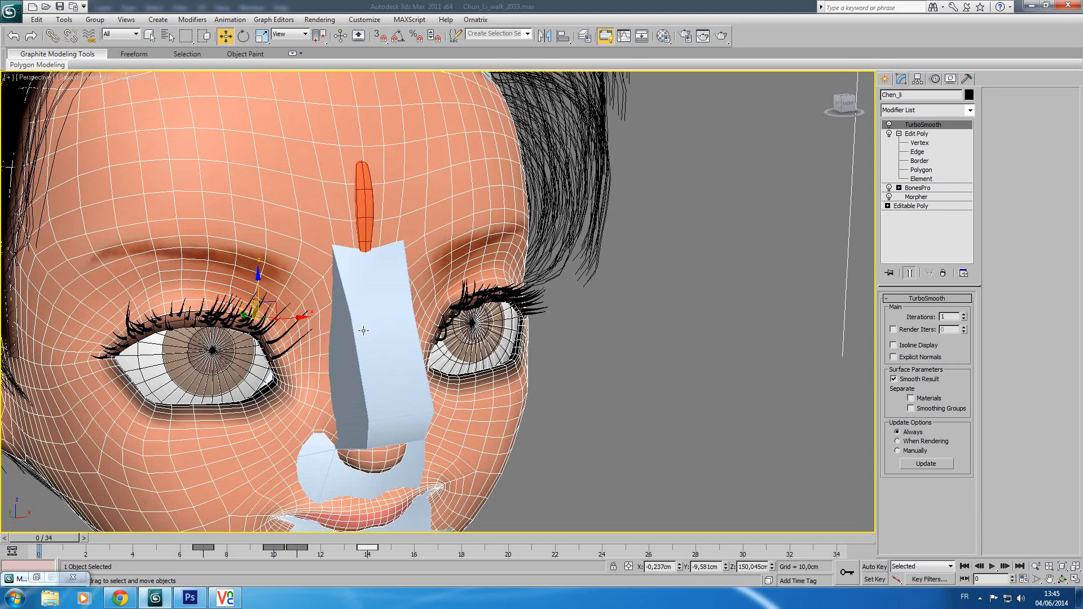
left_click(385, 332)
left_click(934, 79)
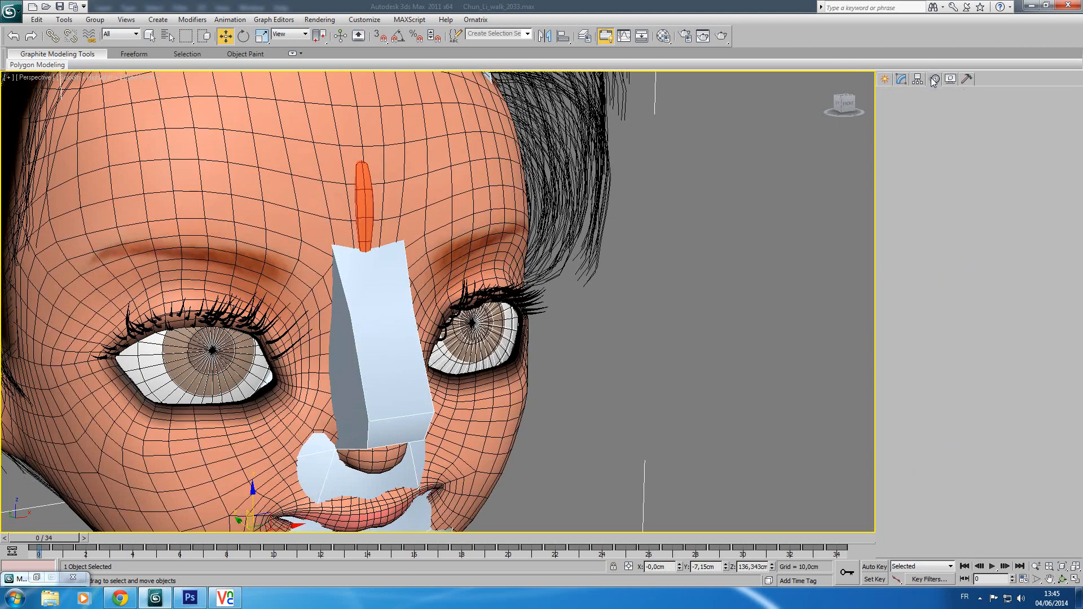
scroll(510, 304, "down", 8)
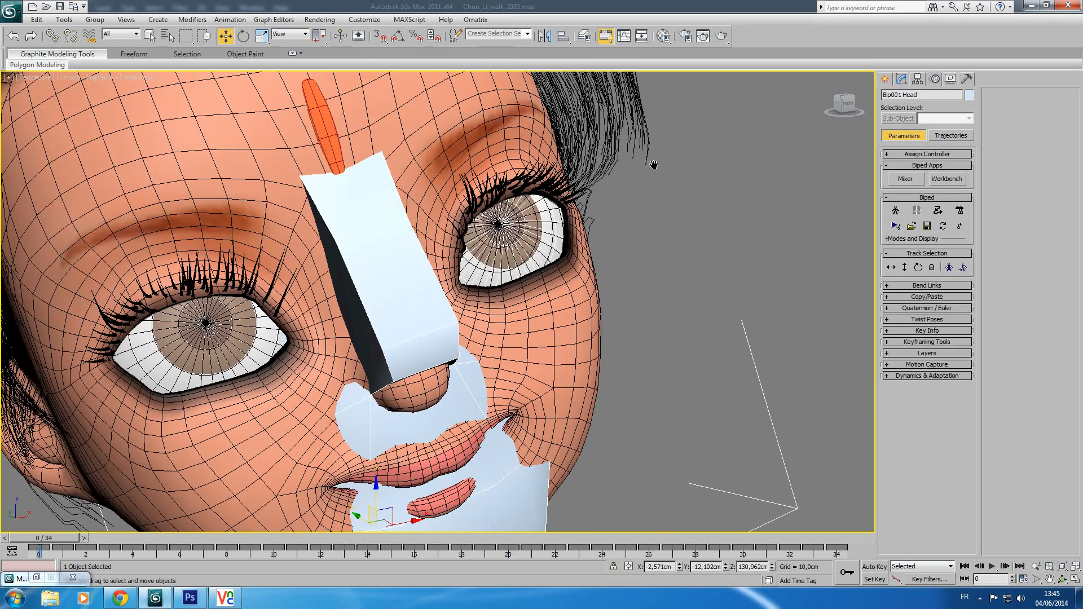
Scrub the walk forward and back to frame 0, examining how the rewrapped eyelashes follow the eyelids.
left_click_drag(49, 546, 439, 550)
left_click_drag(572, 543, 66, 526)
key("w")
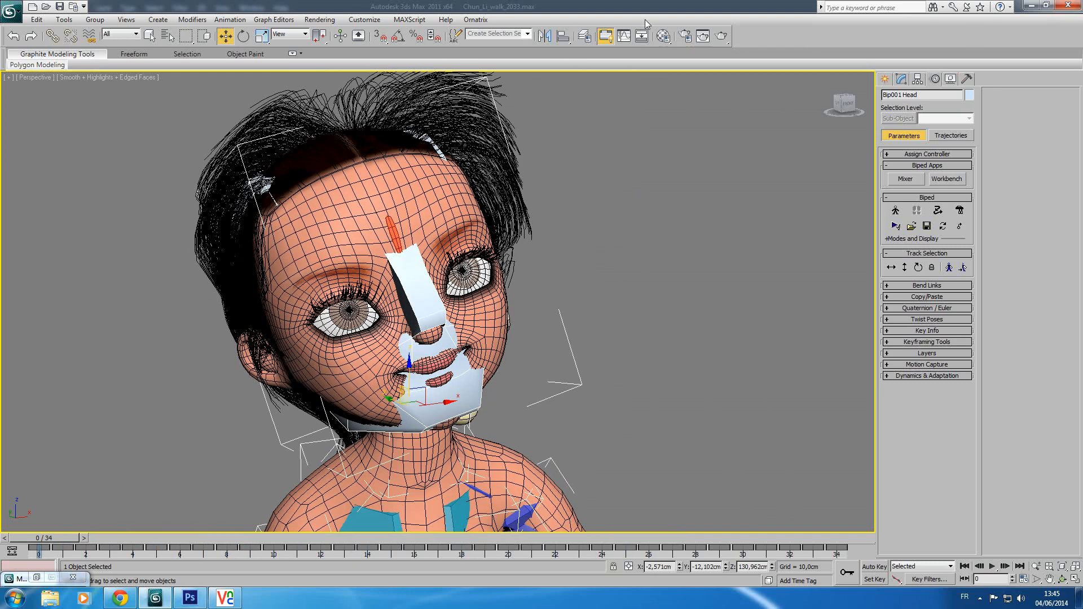
scroll(517, 329, "down", 5)
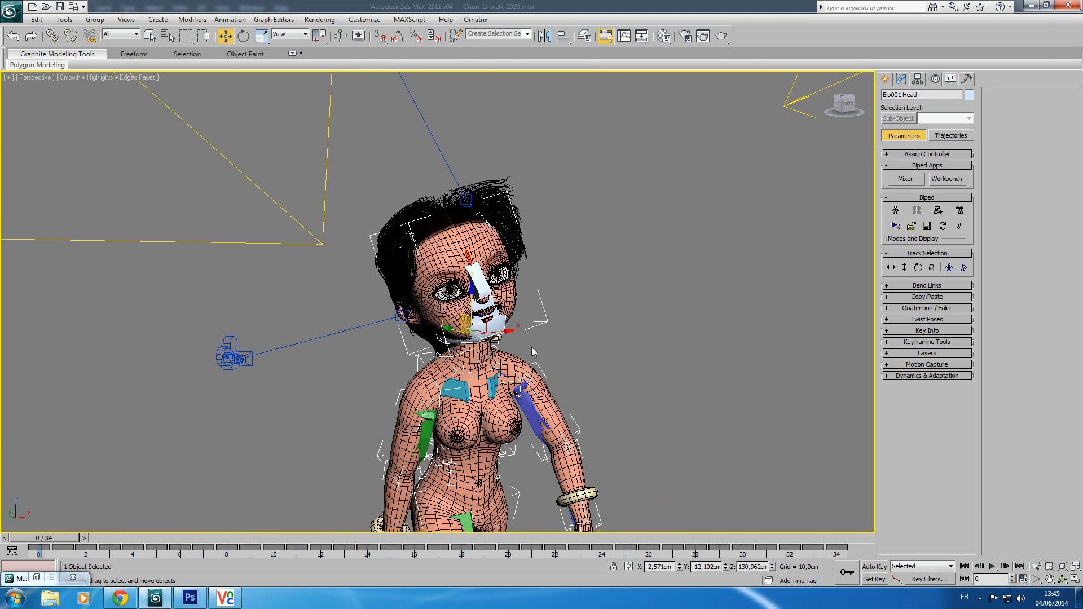
middle_click_drag(525, 382, 447, 317)
middle_click_drag(415, 133, 433, 237)
scroll(442, 340, "up", 4)
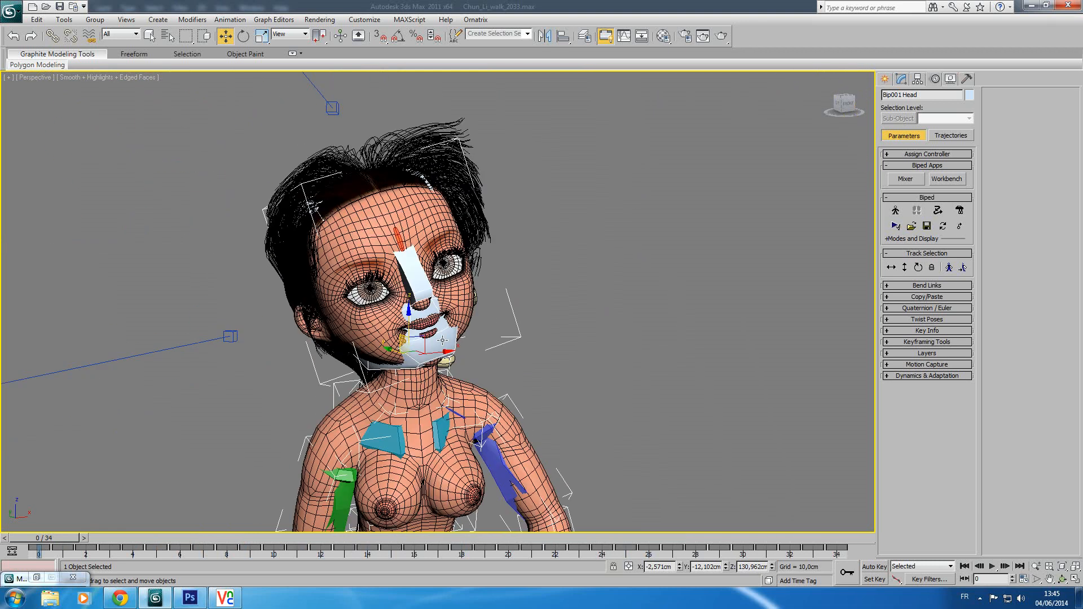
scroll(381, 314, "up", 4)
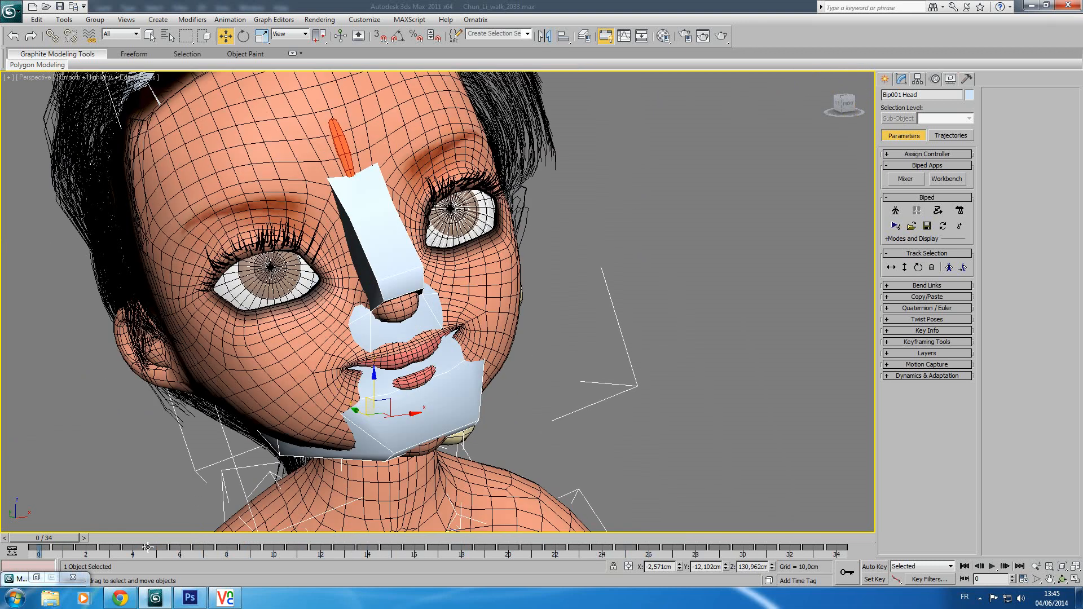
Scrub from frame 0 through frame 2 to frame 26, checking the face, hair and upper body during the walk.
left_click_drag(56, 539, 93, 553)
key("w")
middle_click_drag(273, 264, 466, 242)
scroll(466, 243, "down", 3)
scroll(570, 268, "down", 5)
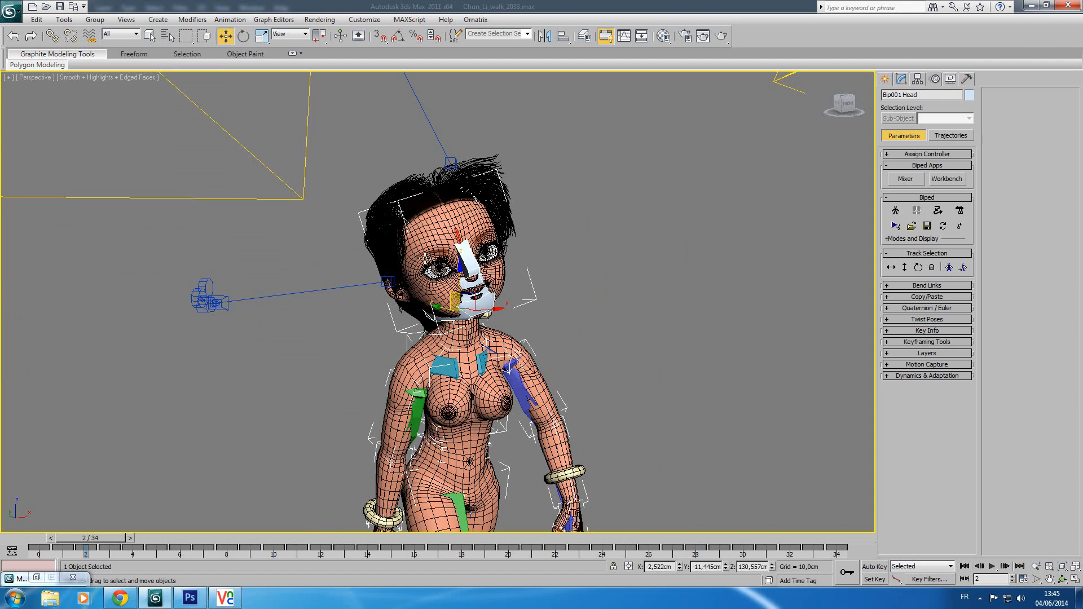
middle_click_drag(459, 377, 397, 262)
scroll(428, 356, "down", 3)
middle_click_drag(429, 324, 453, 408)
scroll(453, 408, "up", 3)
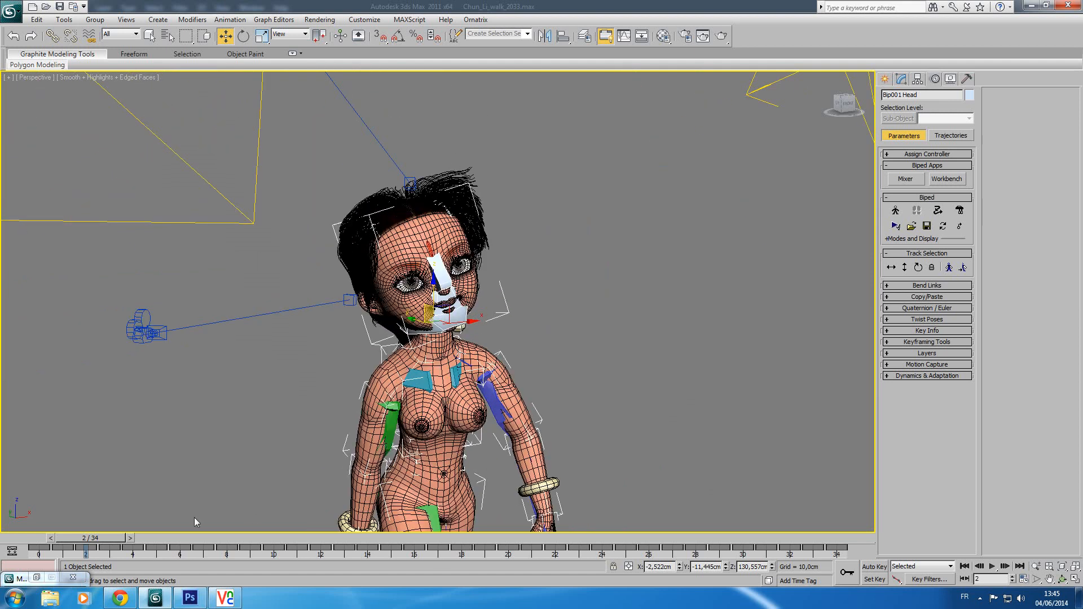
left_click_drag(82, 543, 629, 502)
key("w")
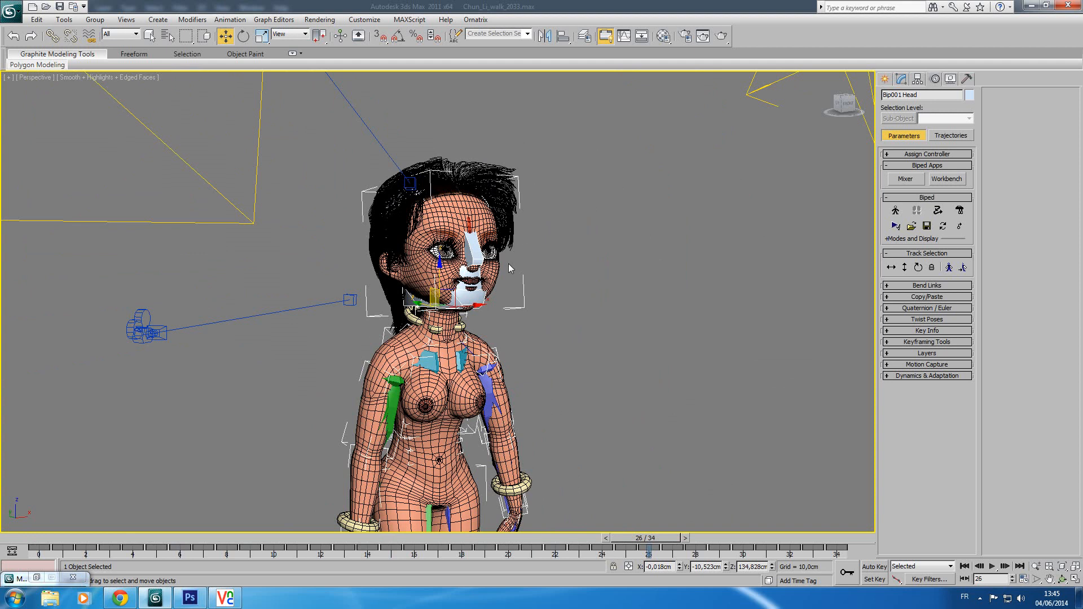